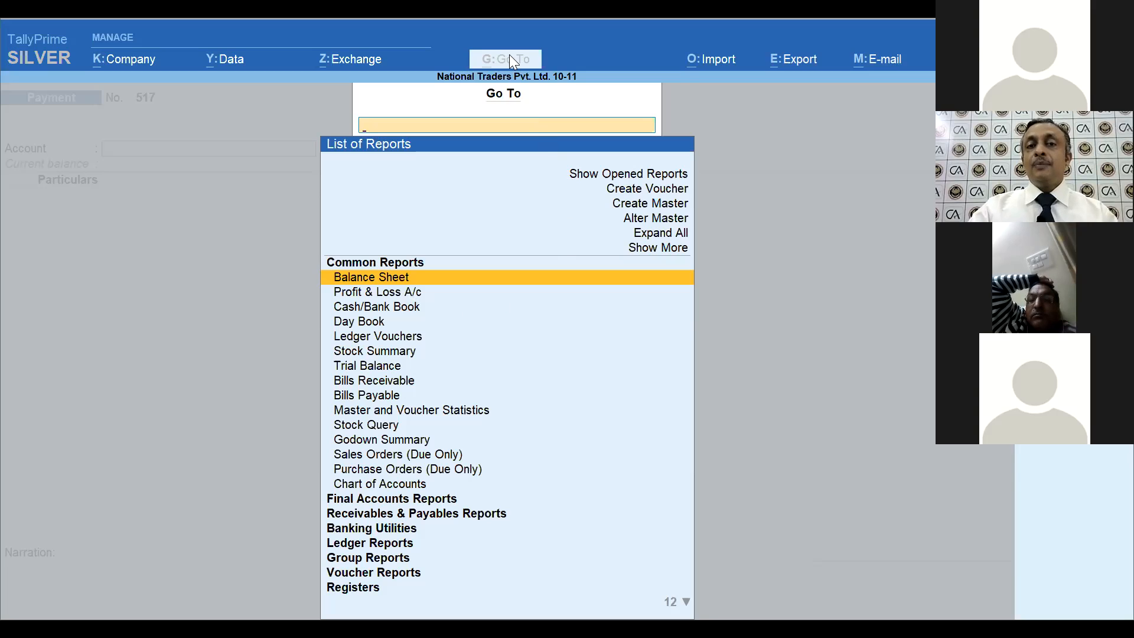
Step: Open the Profit & Loss A/c report, followed by the Balance Sheet, from the list of reports
click(415, 290)
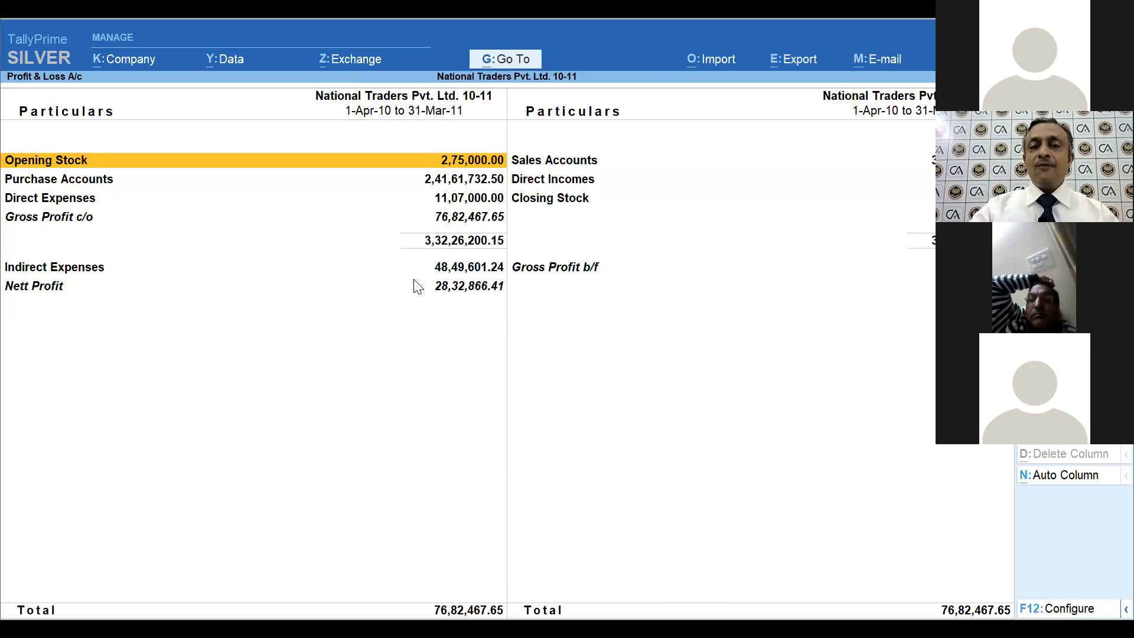
key(alt+g)
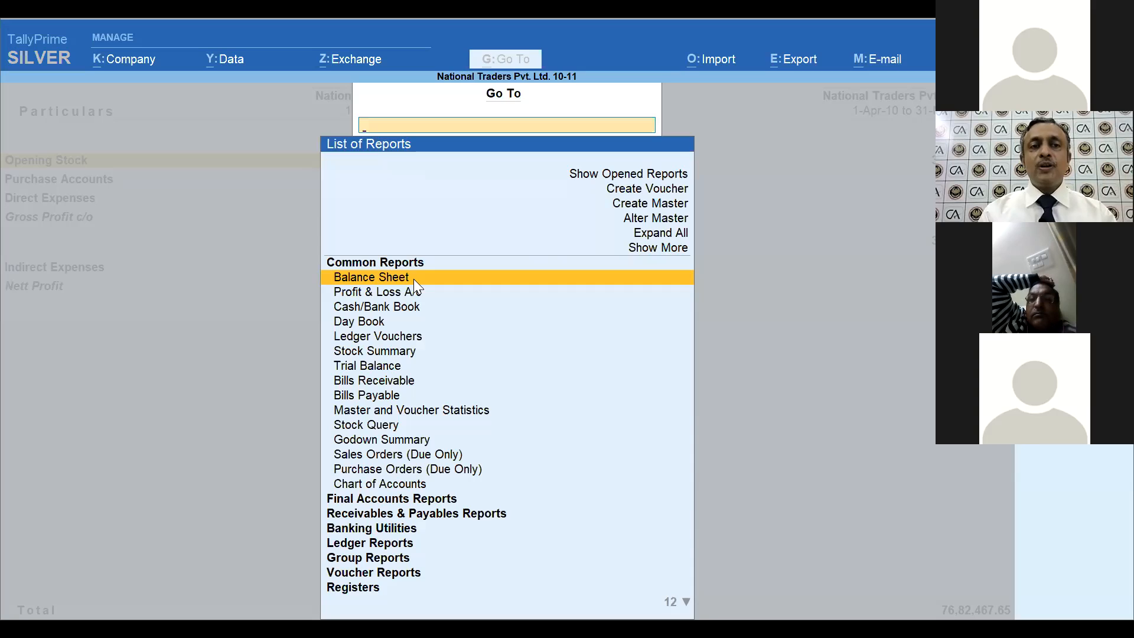
click(414, 280)
key(Escape)
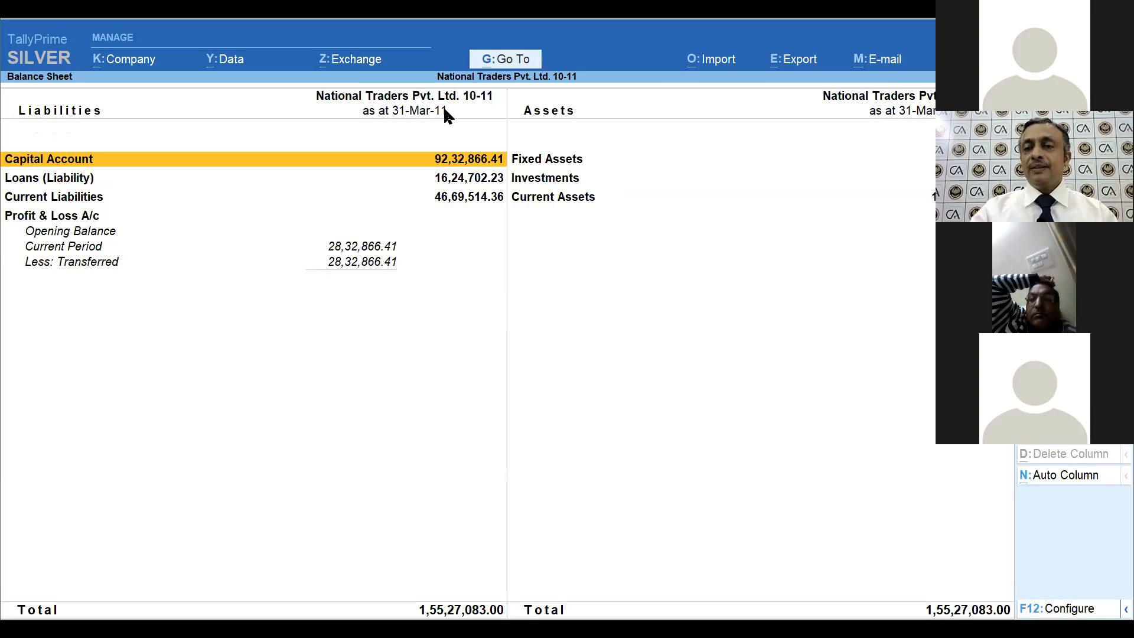
Step: Open the Ledger Outstandings report for the Adview Consultants ledger from the ledger reports
click(486, 56)
click(397, 336)
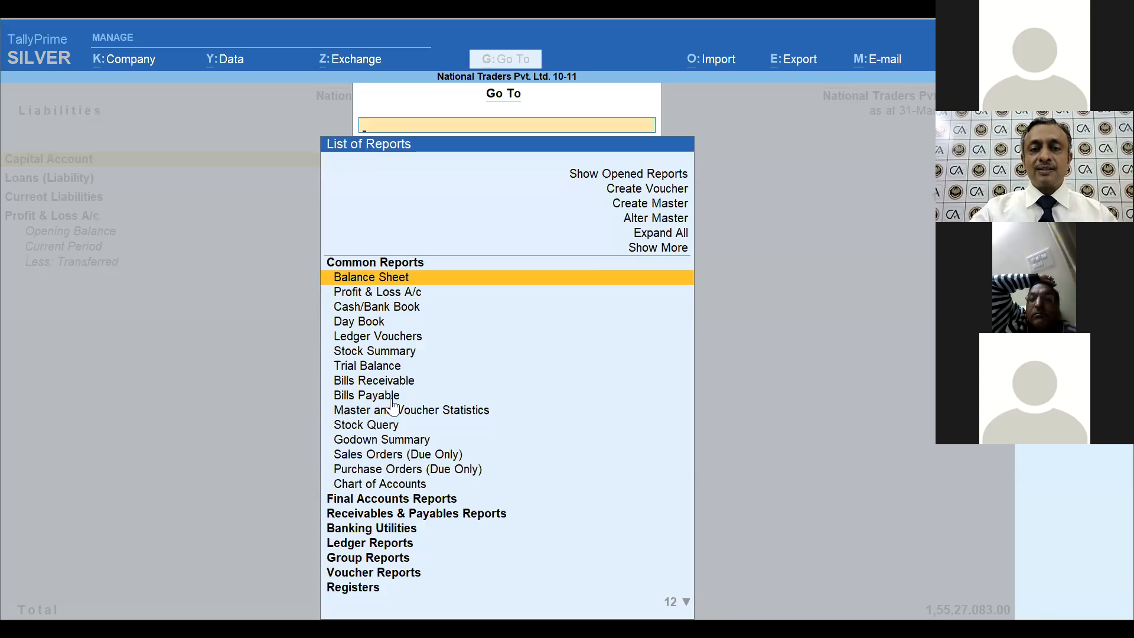
click(385, 544)
click(384, 542)
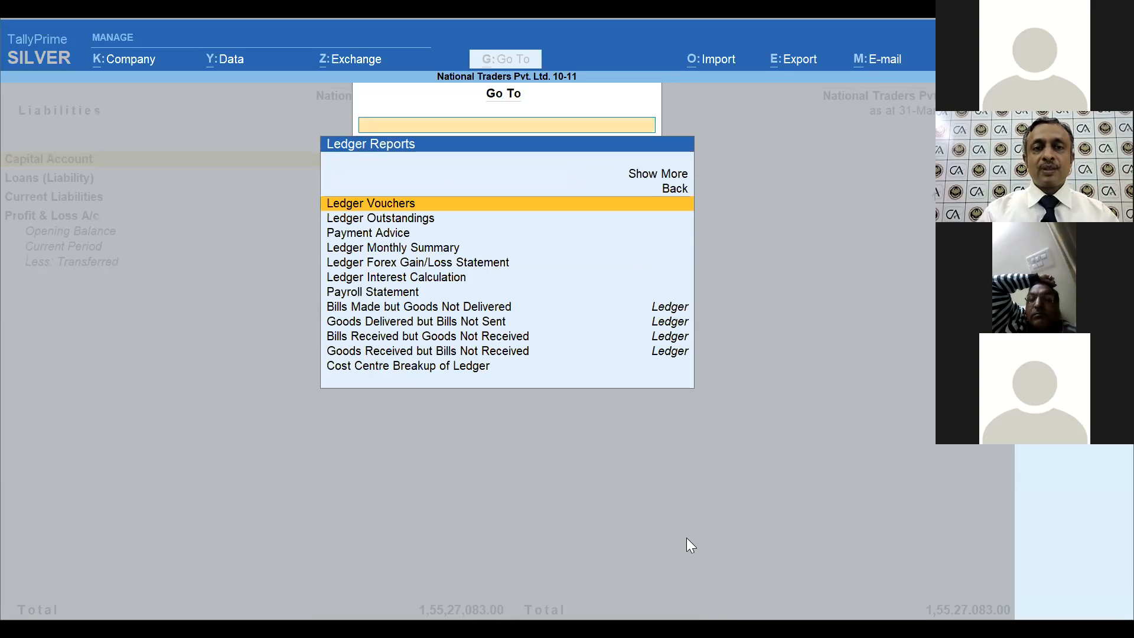
click(413, 222)
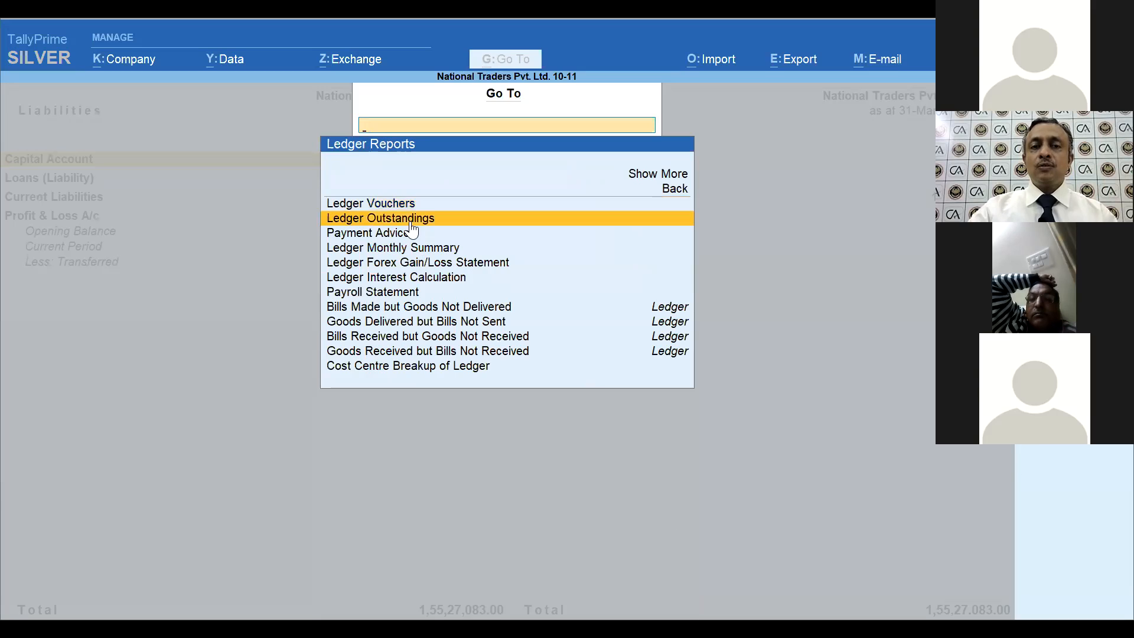
click(412, 223)
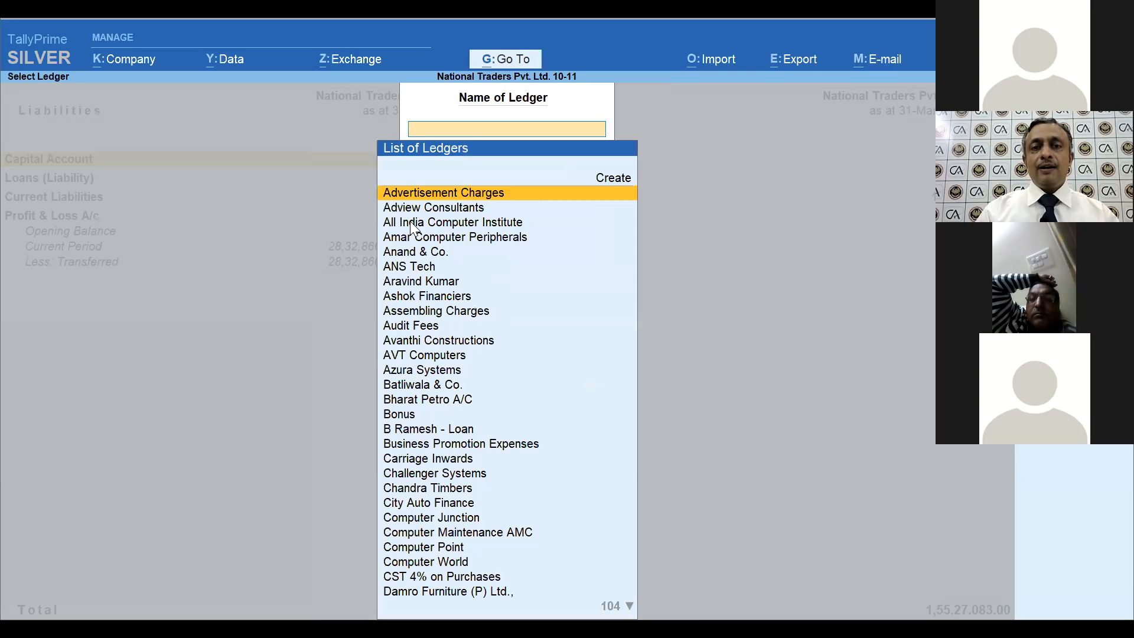
key(Down)
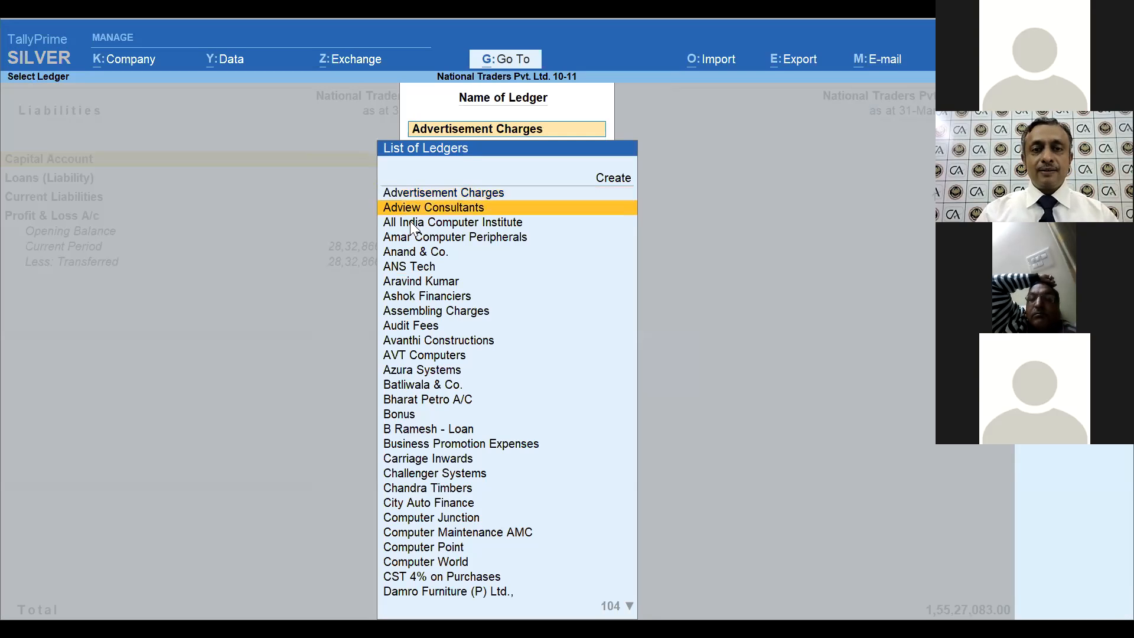
key(Return)
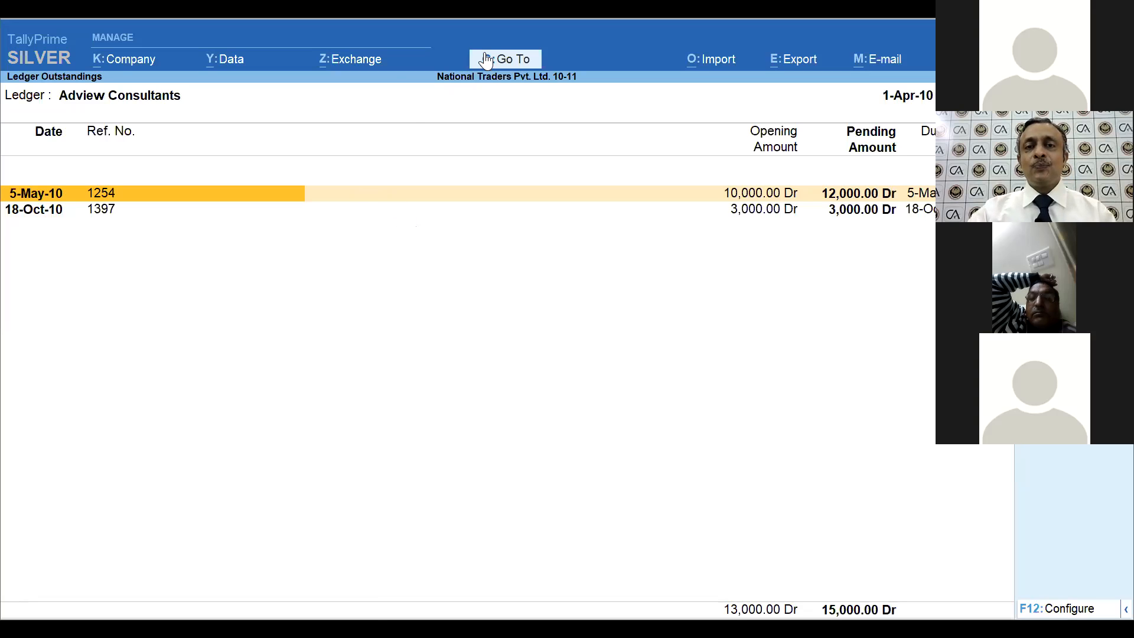
Step: Close the Ledger Outstandings, Balance Sheet and Profit & Loss reports to return to the Payment voucher
key(Escape)
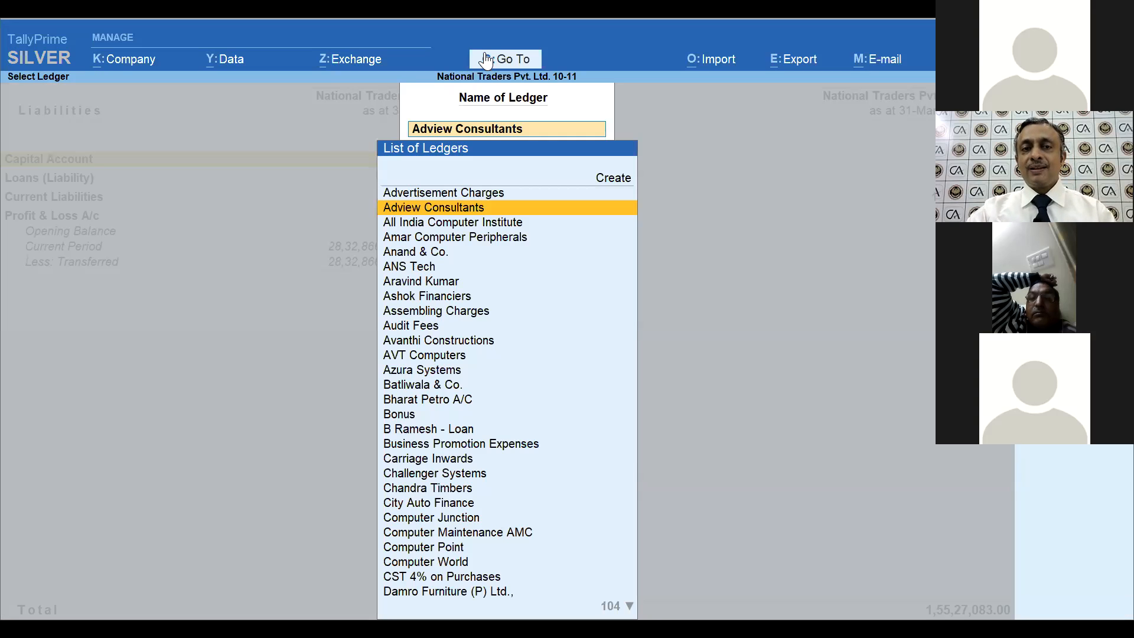
key(Escape)
key(Escape)
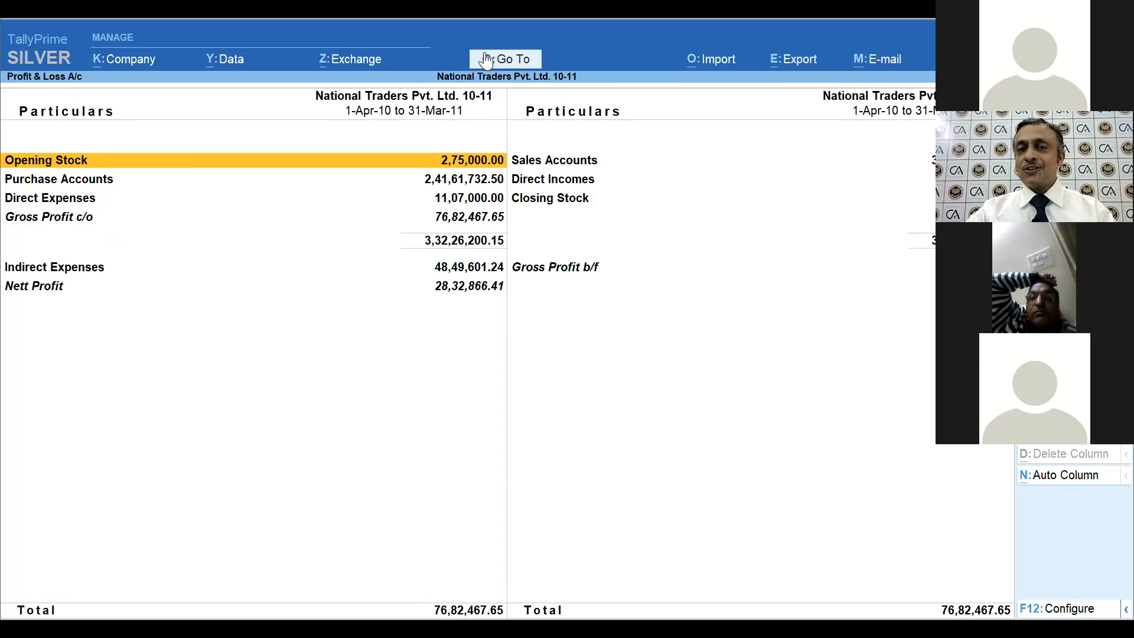
key(Escape)
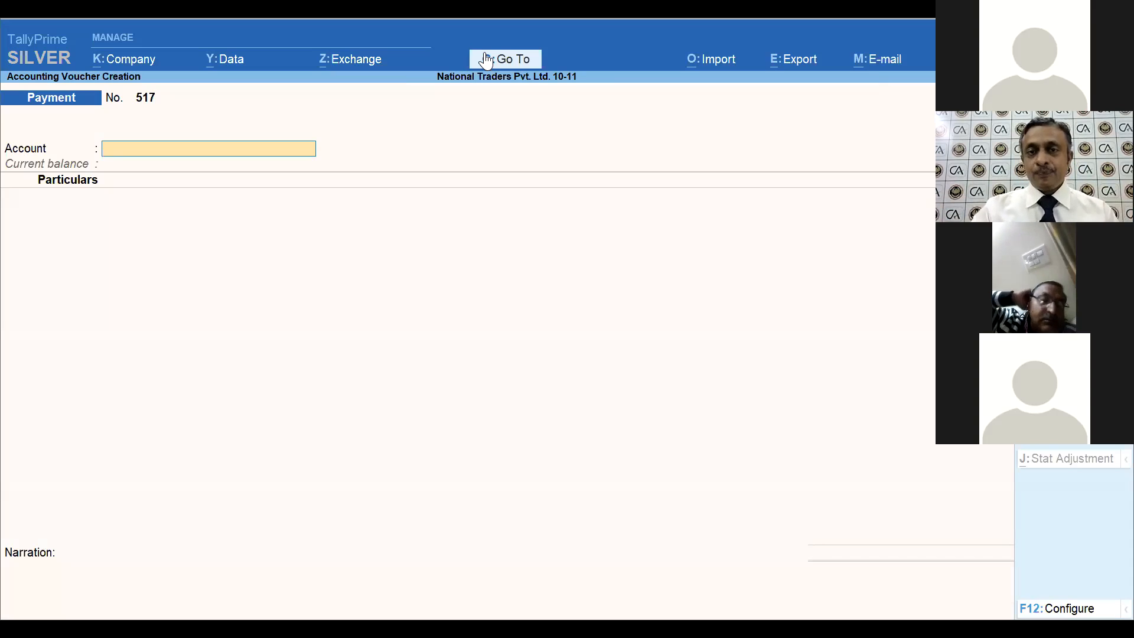
Step: Search the list of reports for "Cash" and clear the search text
click(512, 64)
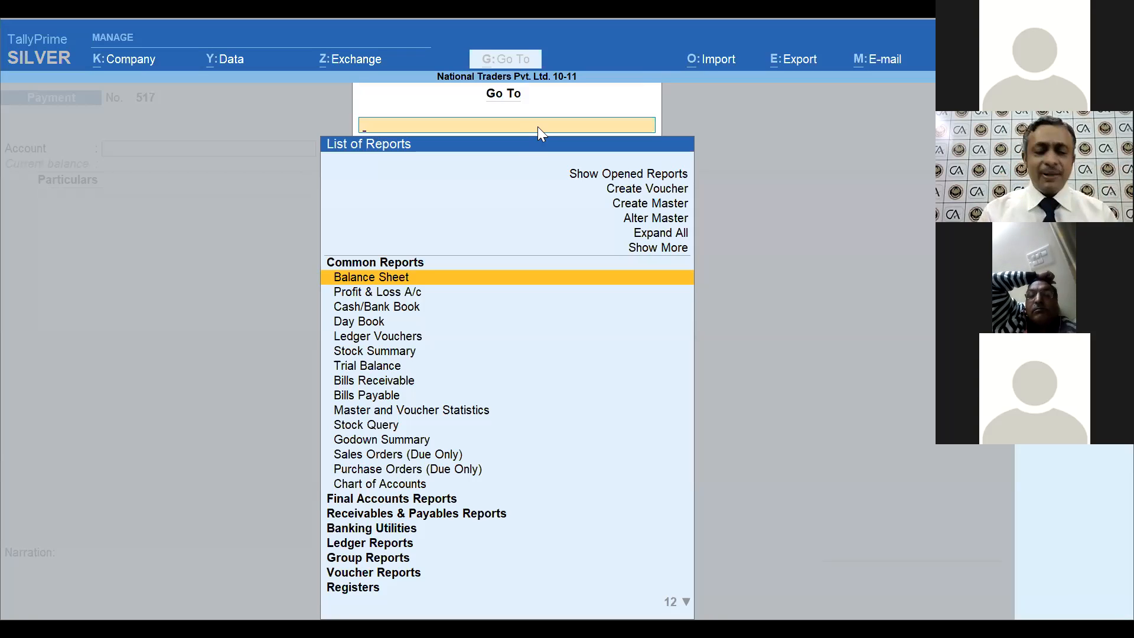
text(Cash)
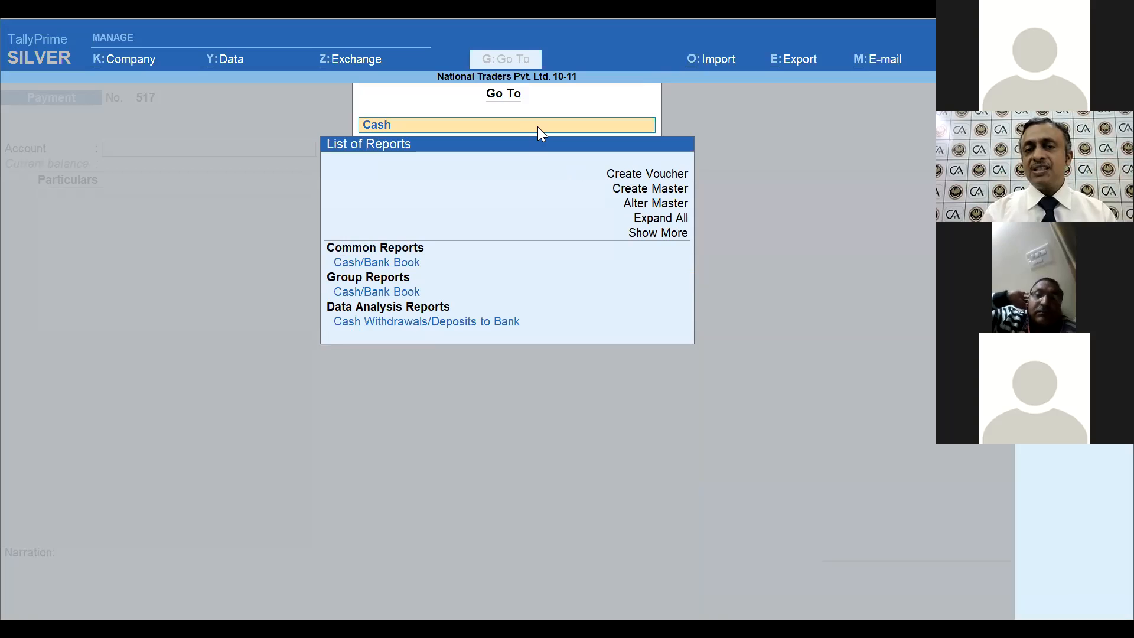
key(BackSpace)
key(BackSpace)
key(BackSpace)
key(BackSpace)
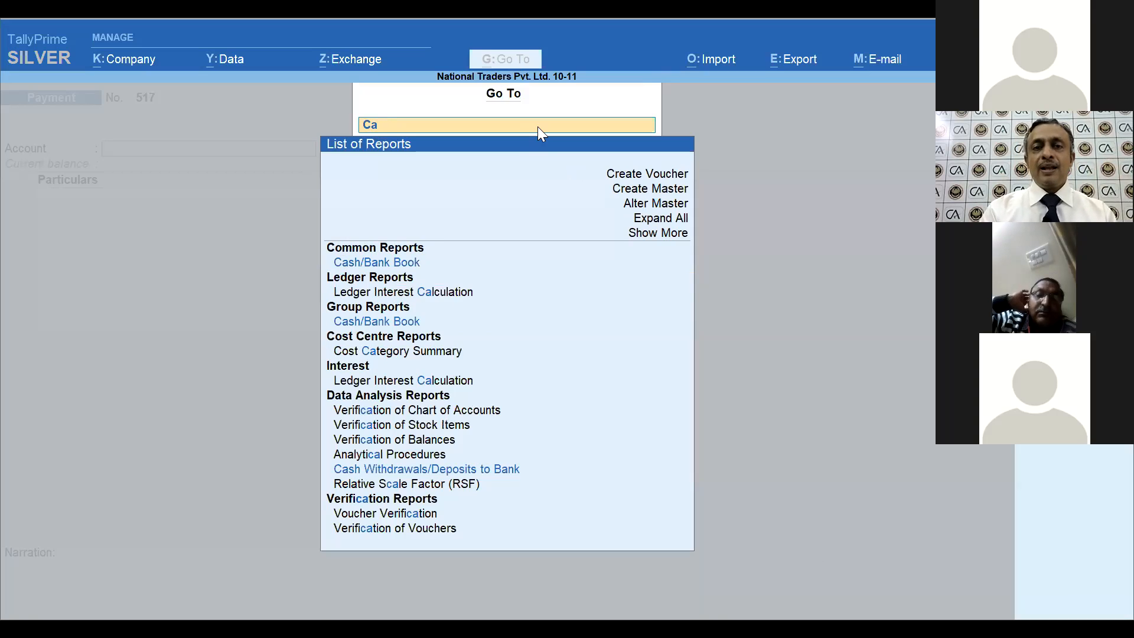
Step: Search the list of reports for "Audit", clear the search text and close the list
text(Audit)
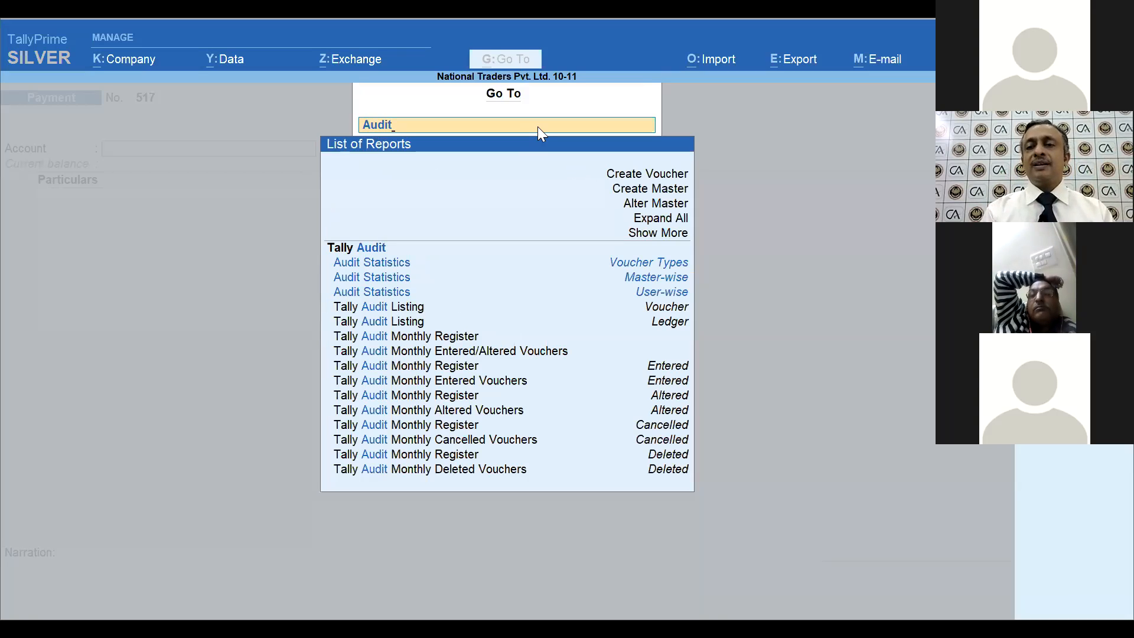
key(BackSpace)
key(BackSpace)
key(BackSpace)
key(BackSpace)
key(BackSpace)
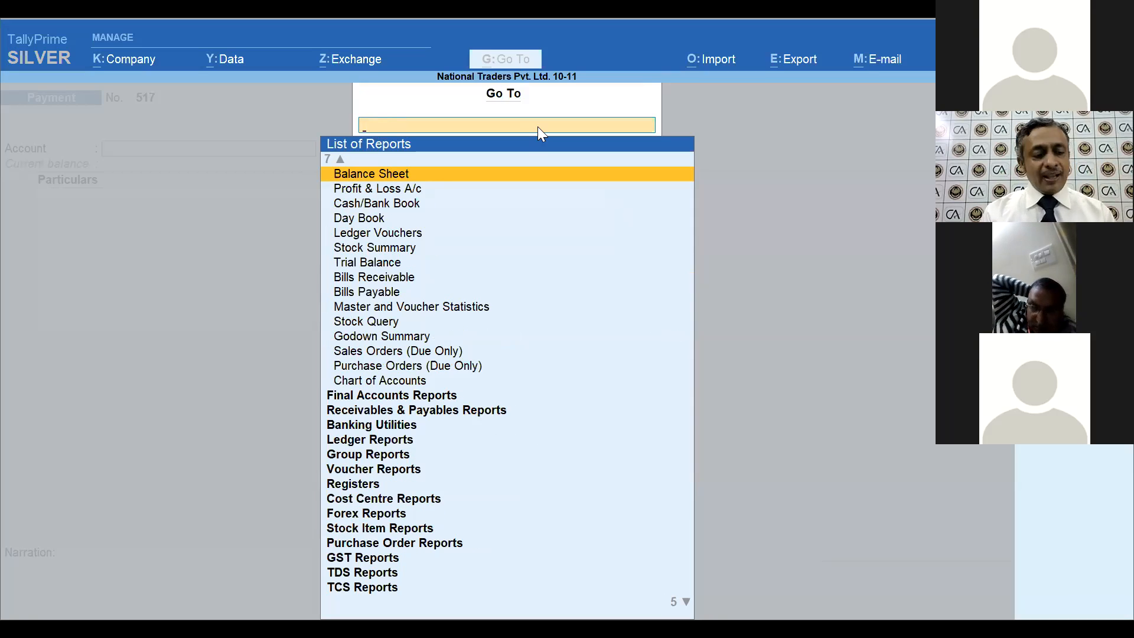
key(Escape)
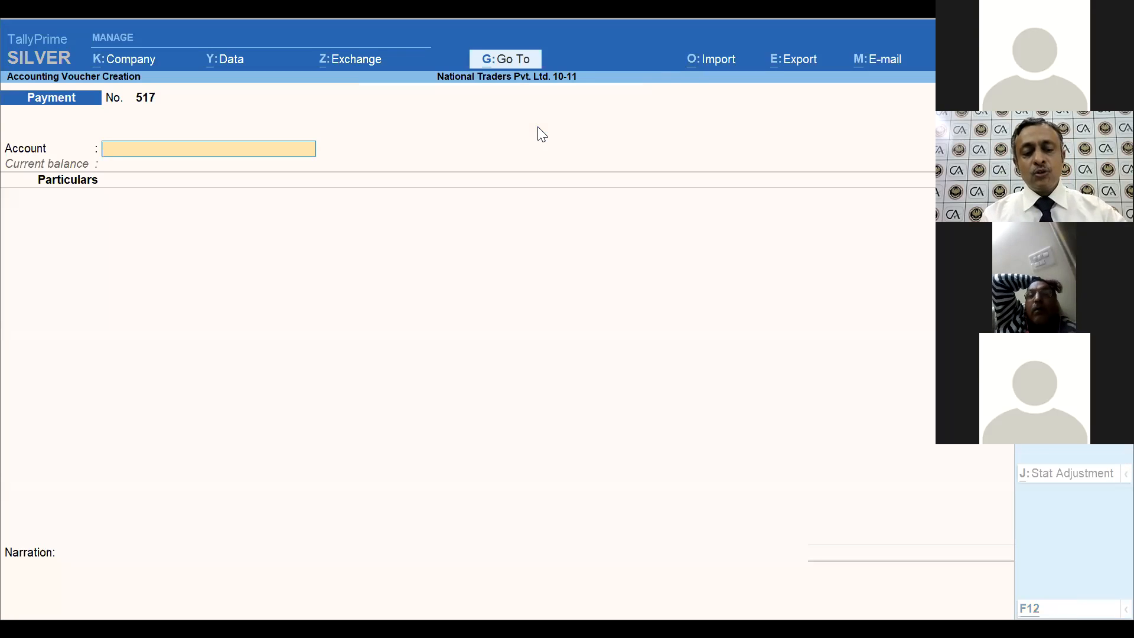
Step: Switch from the Payment voucher to the Balance Sheet and close the report to return to the Gateway of Tally
key(alt+g)
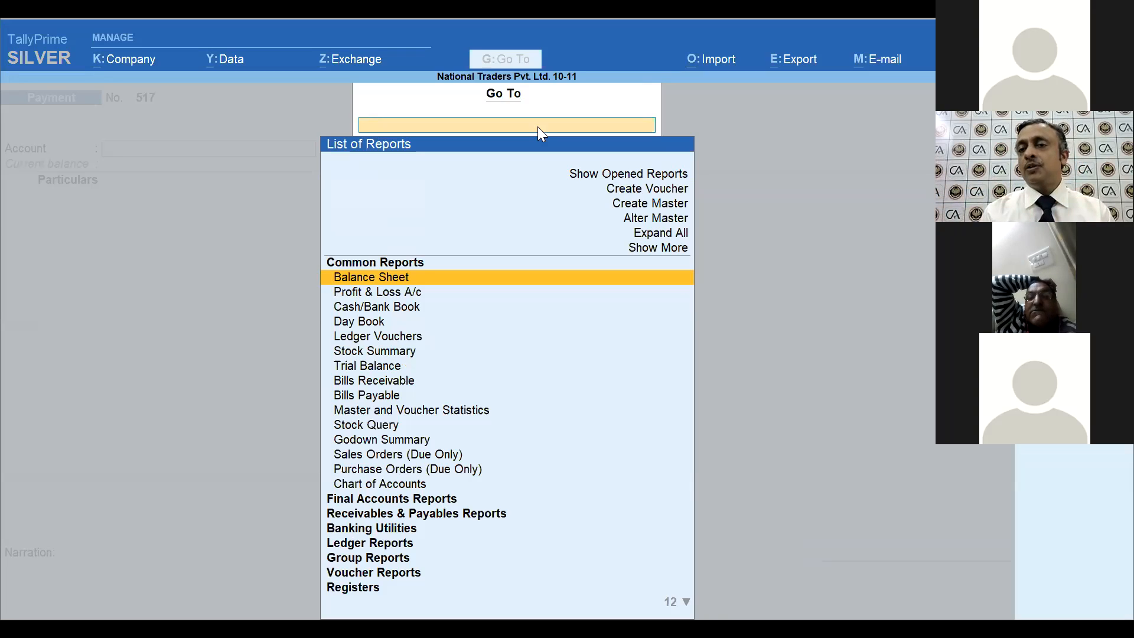
key(Escape)
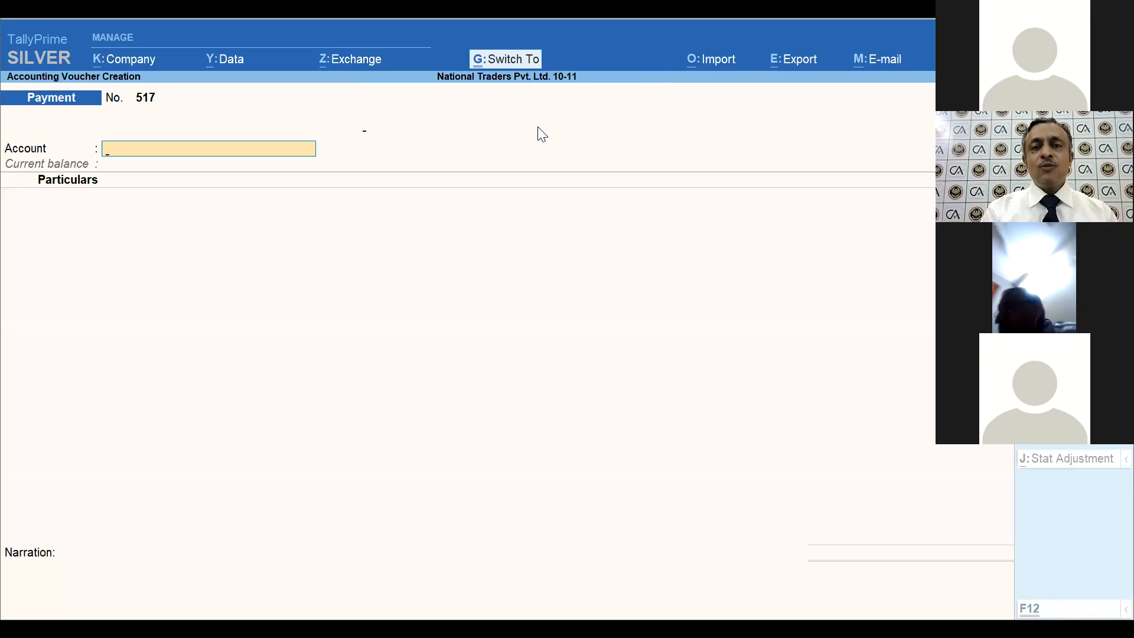
key(ctrl+g)
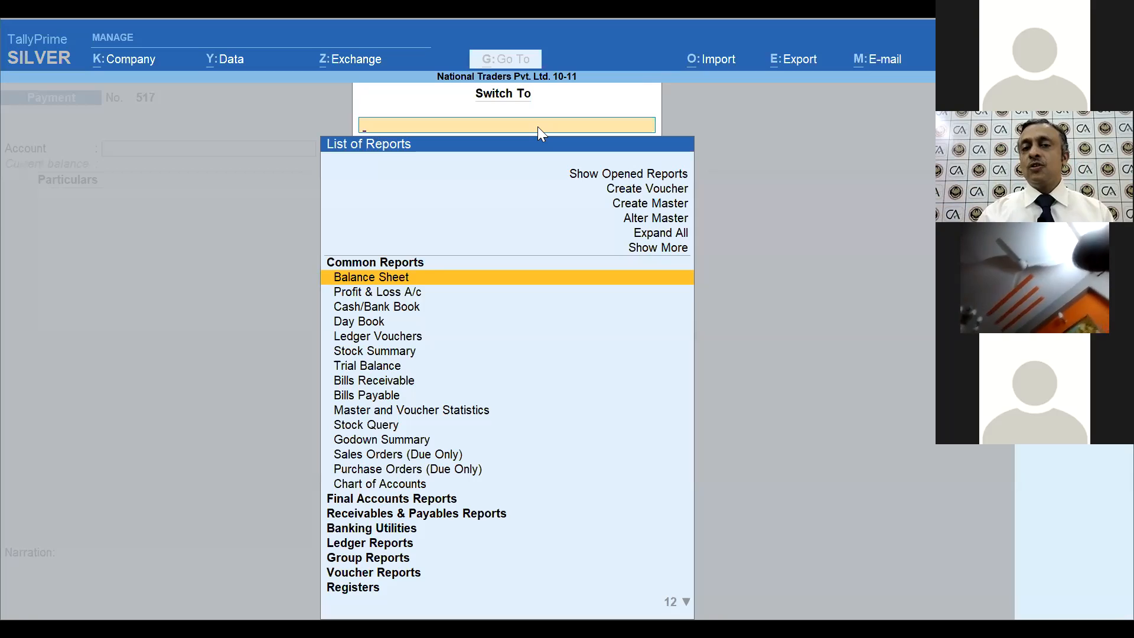
key(Return)
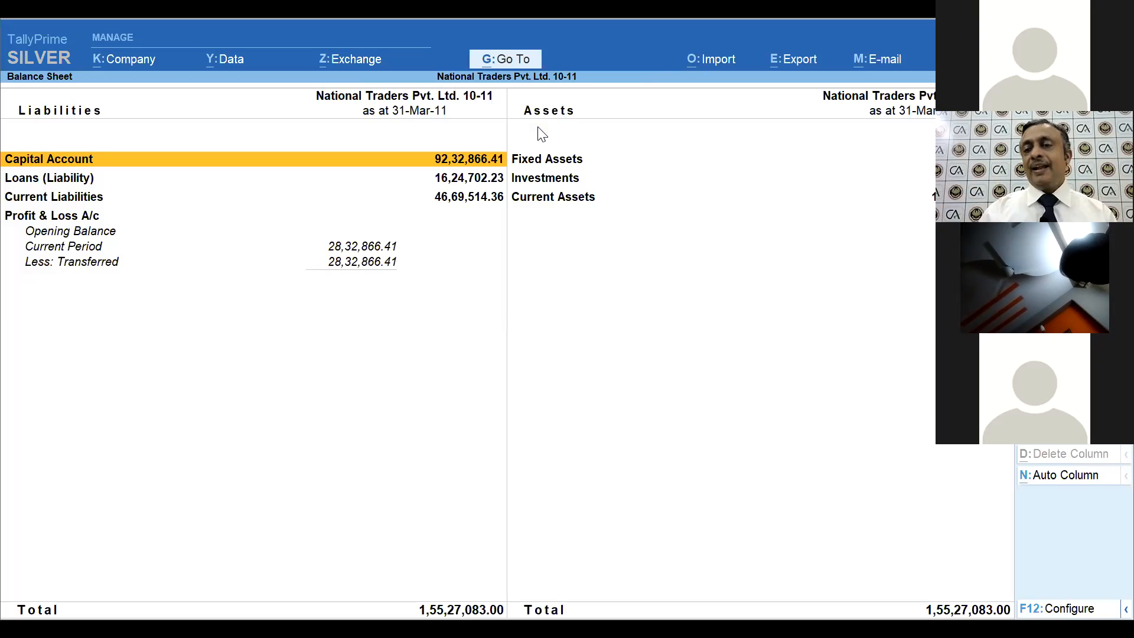
key(Escape)
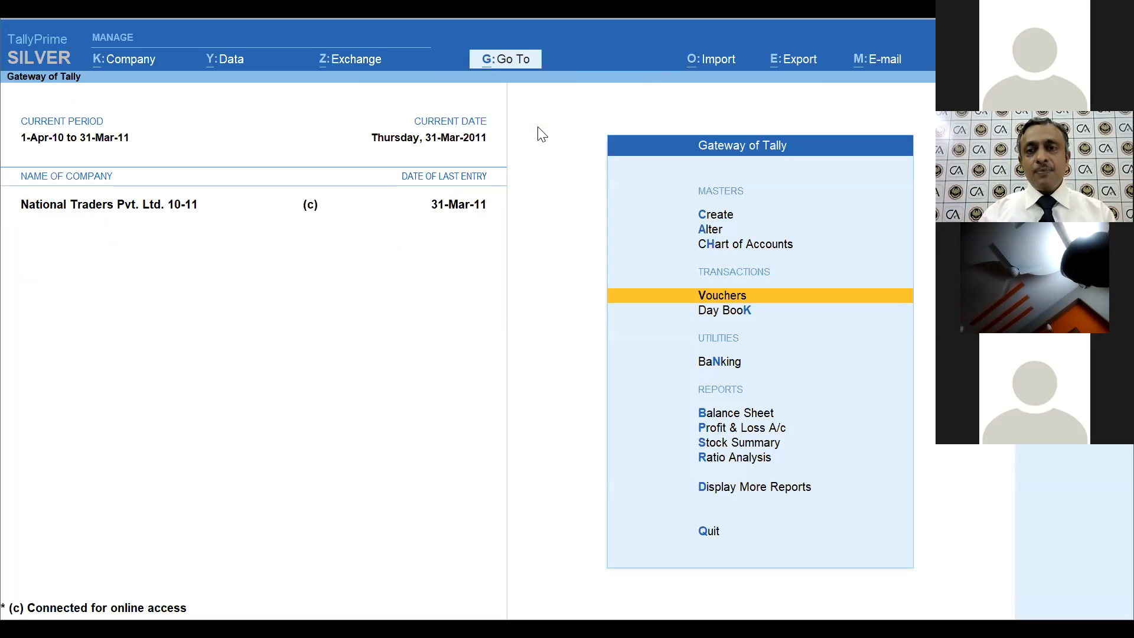
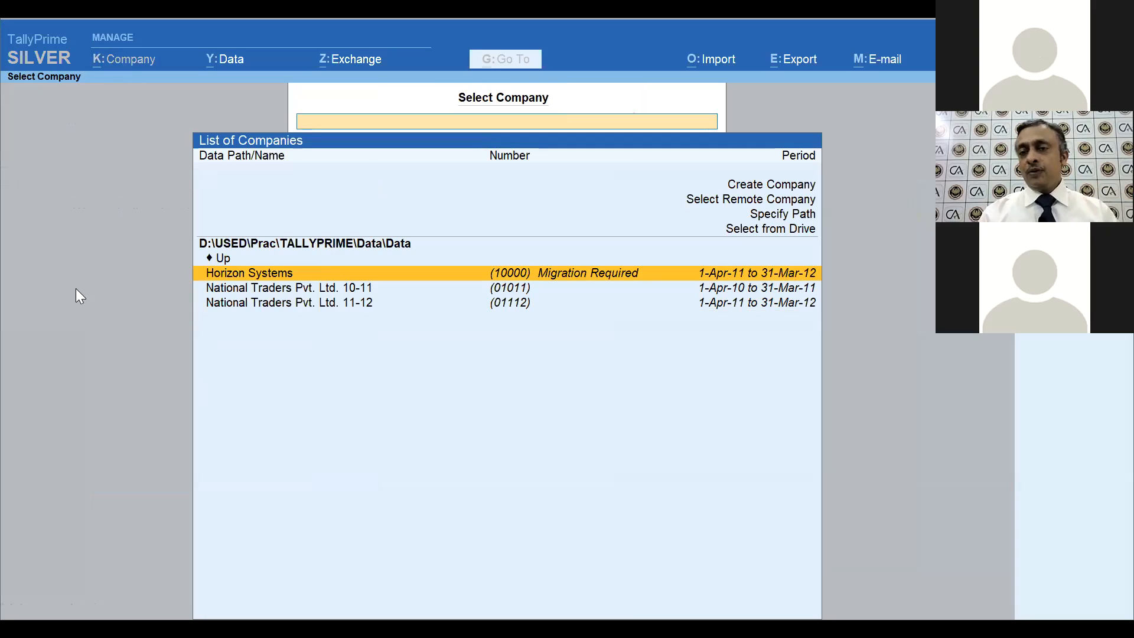
Step: Try to open the Horizon Systems company with its username and password, backing out at the data migration screen
key(Down)
key(Down)
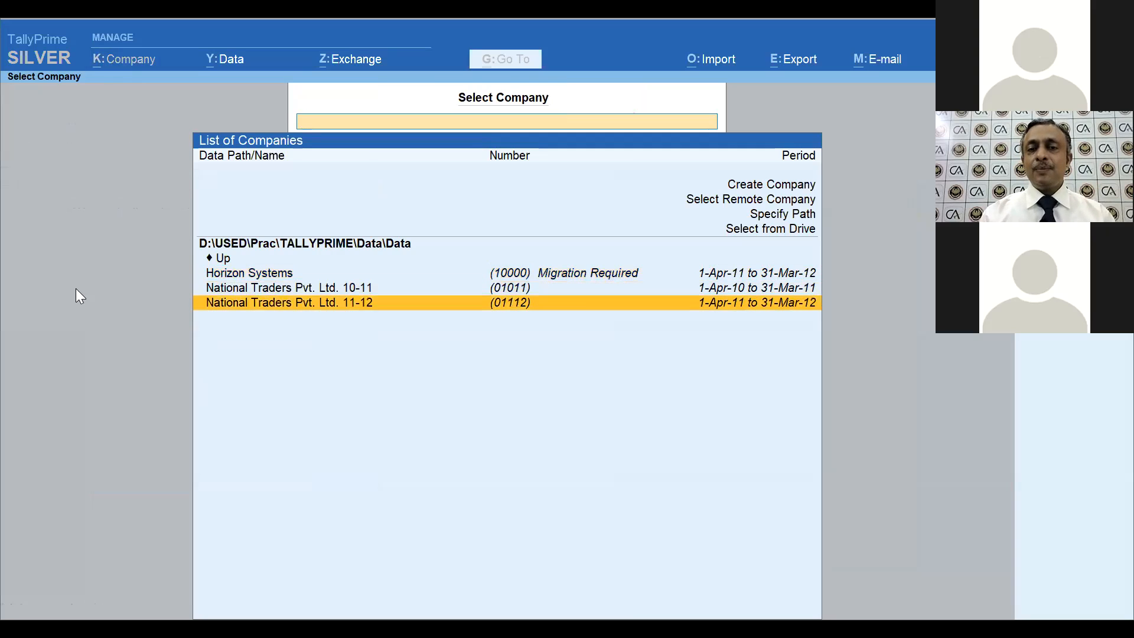
key(Up)
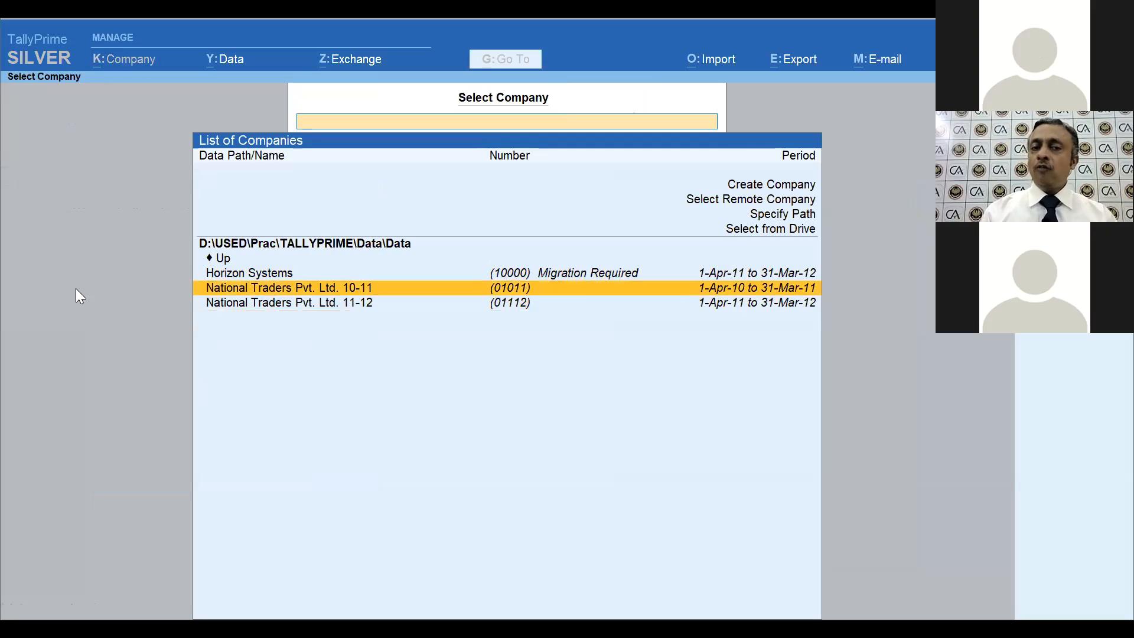
key(Up)
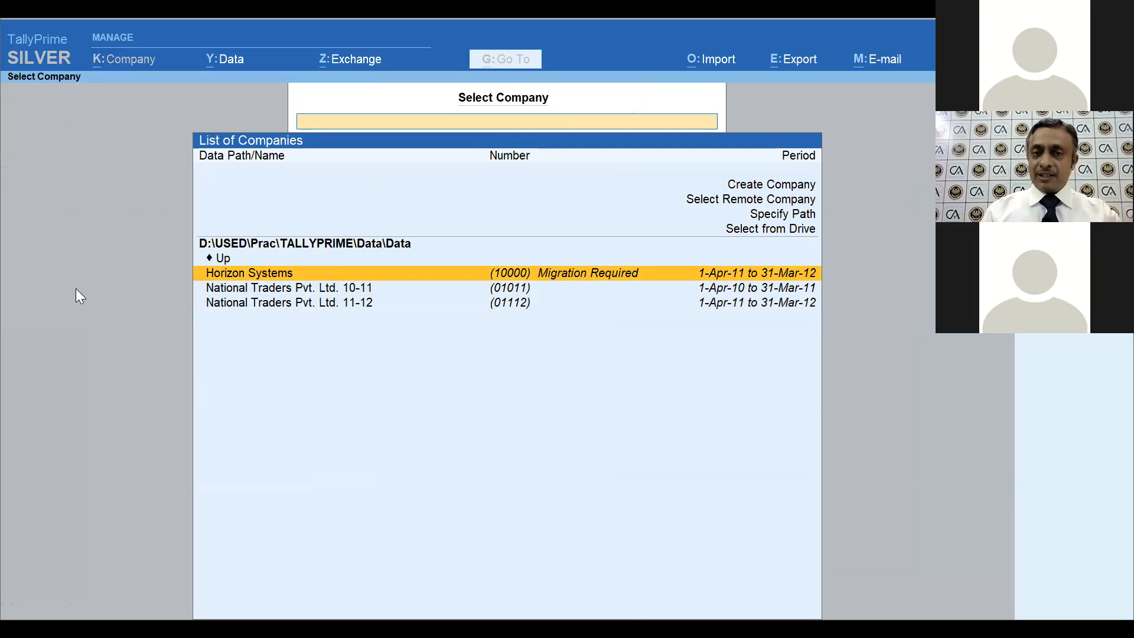
key(Return)
text(a)
key(Return)
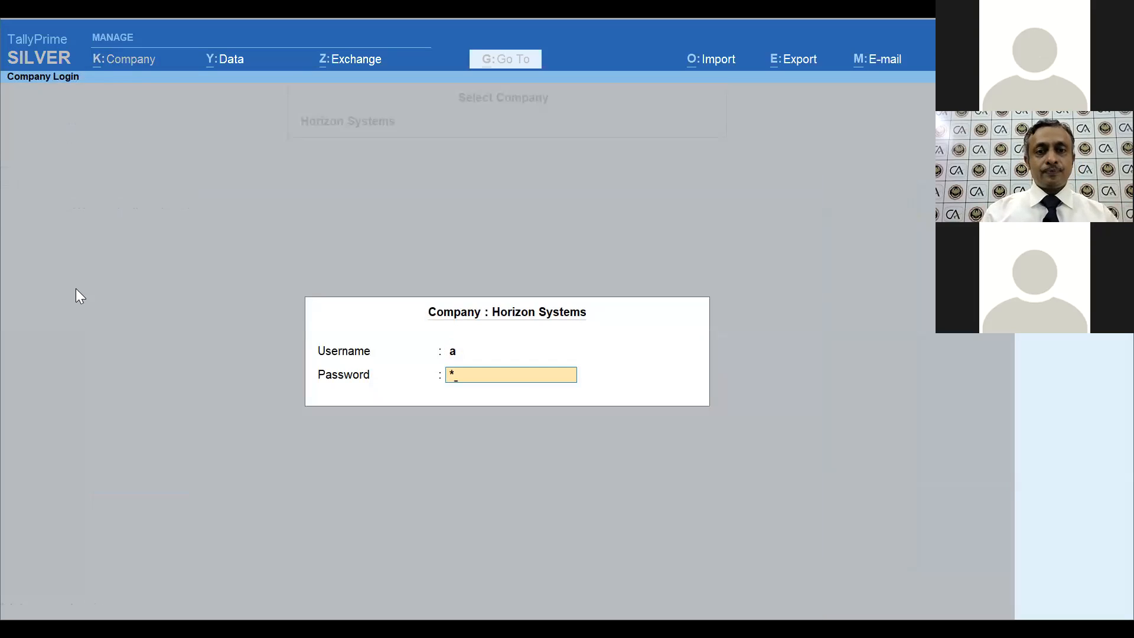
key(Return)
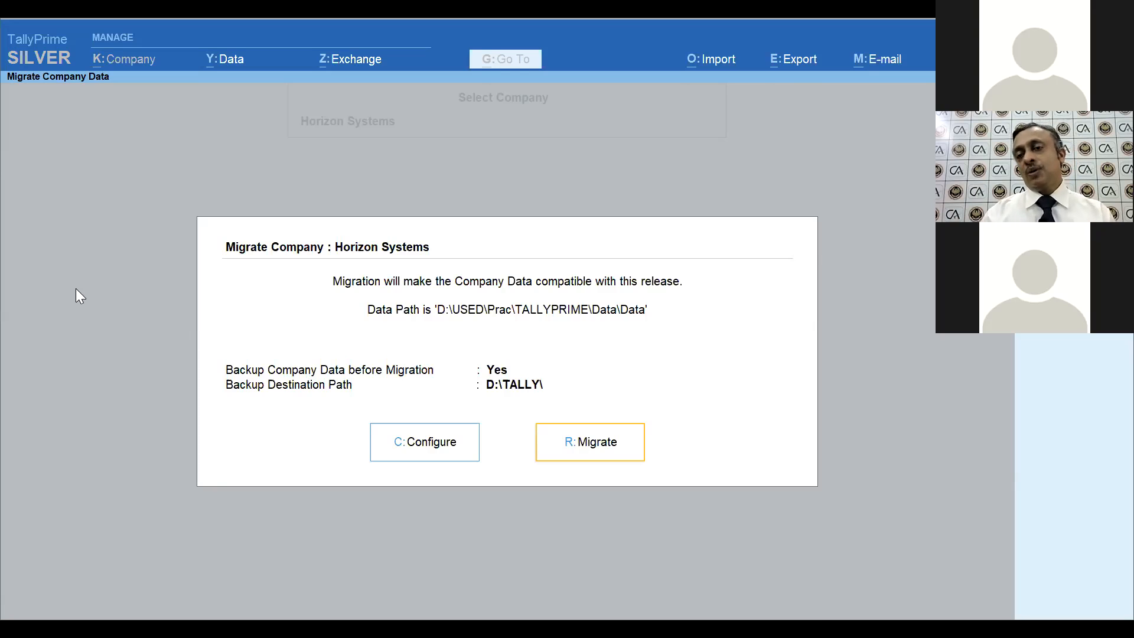
key(Escape)
Step: Load the National Traders Pvt. Ltd. 10-11 company, logging in with its username and password
key(Down)
key(Return)
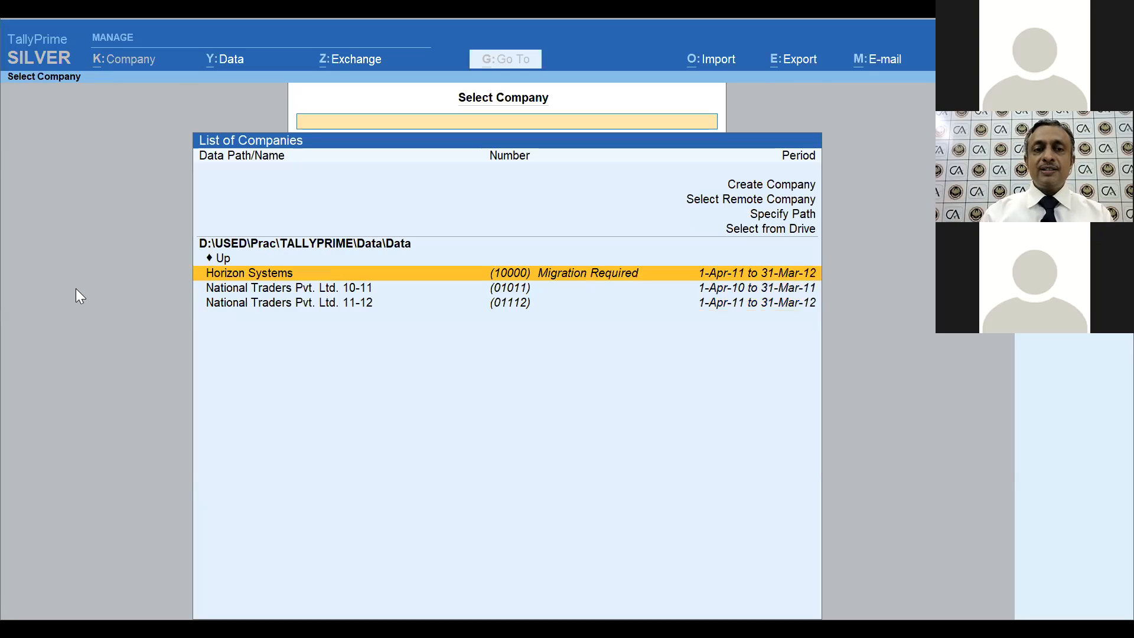
key(Down)
key(Return)
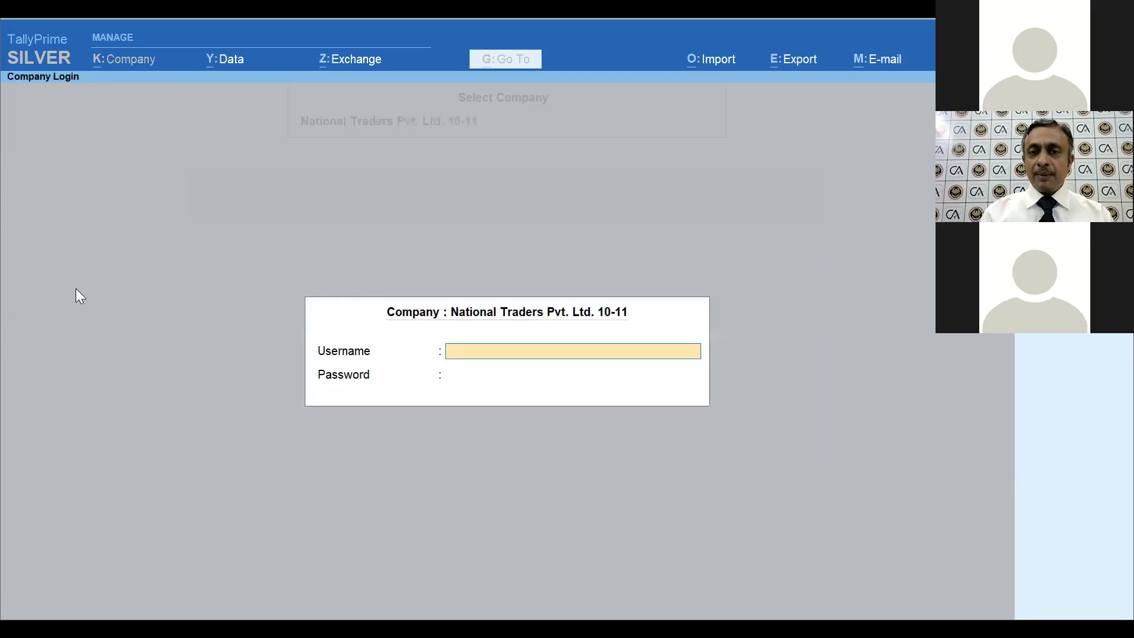
text(a)
key(Return)
text(a)
key(Return)
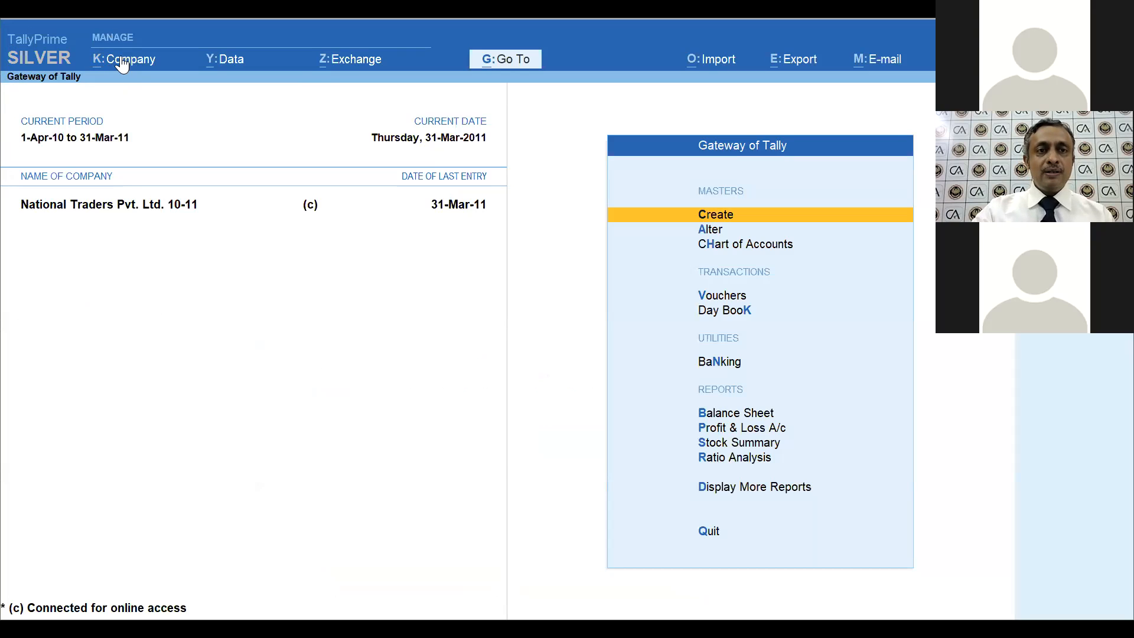
Step: Search the list of reports for "Op" and clear the search text
click(507, 57)
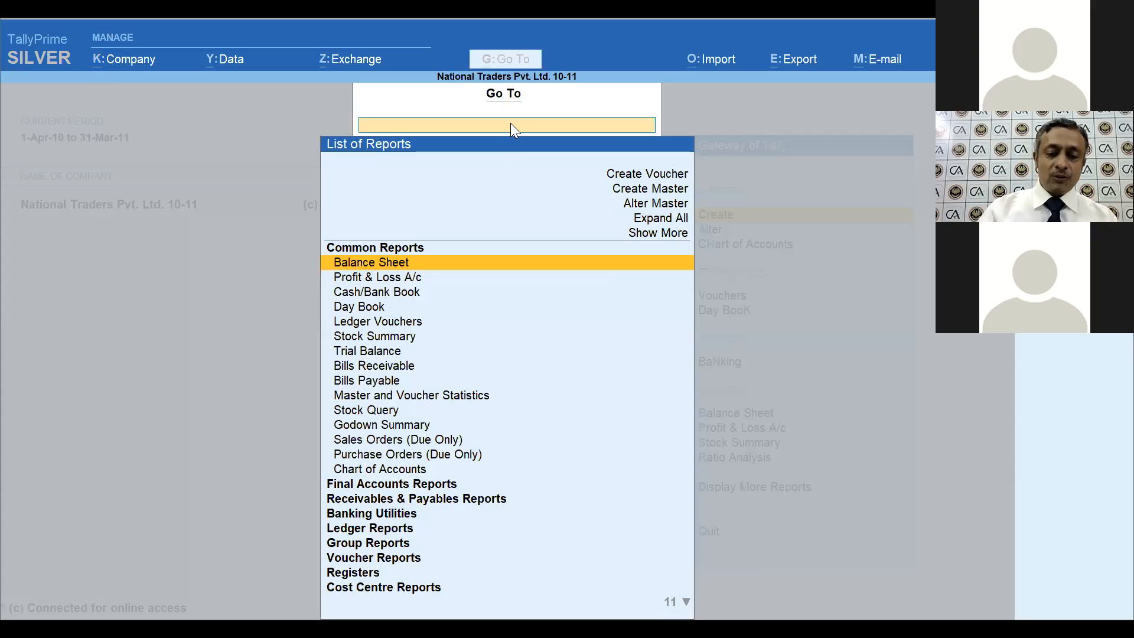
text(Ope)
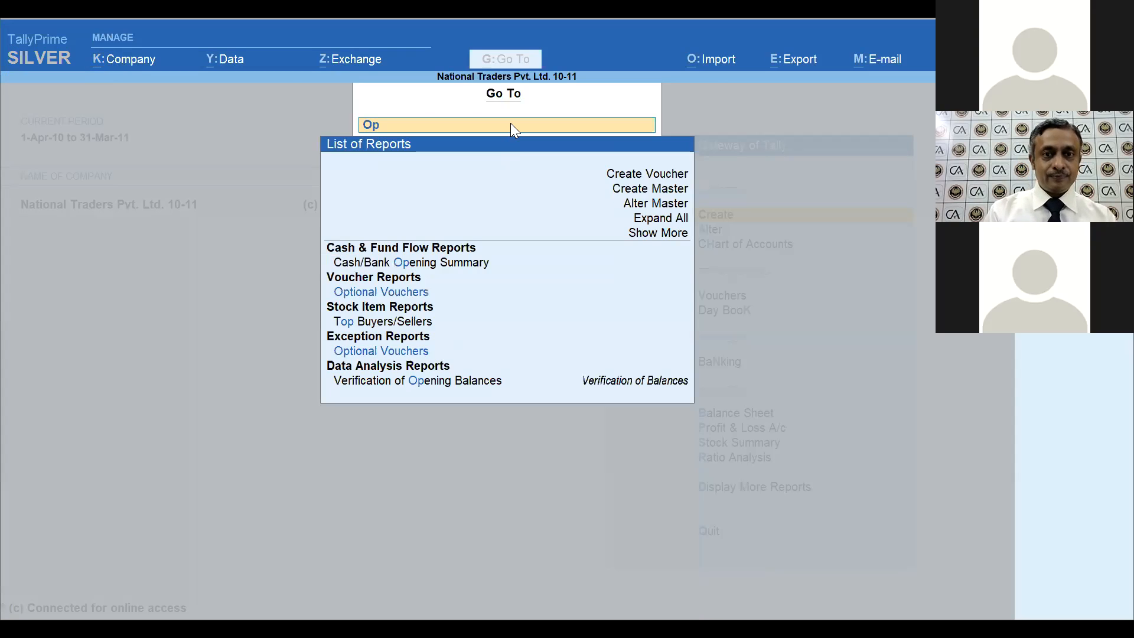
key(BackSpace)
key(BackSpace)
key(BackSpace)
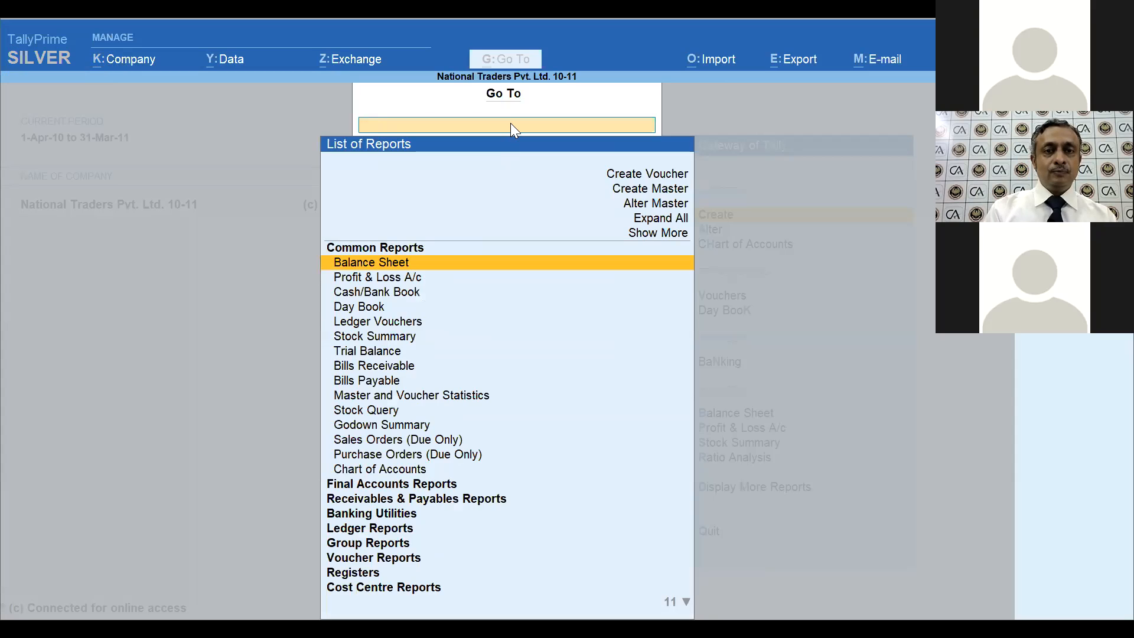
Step: Search the list of reports for "Comp" and clear the search text
text(Comp)
key(BackSpace)
key(BackSpace)
key(BackSpace)
key(BackSpace)
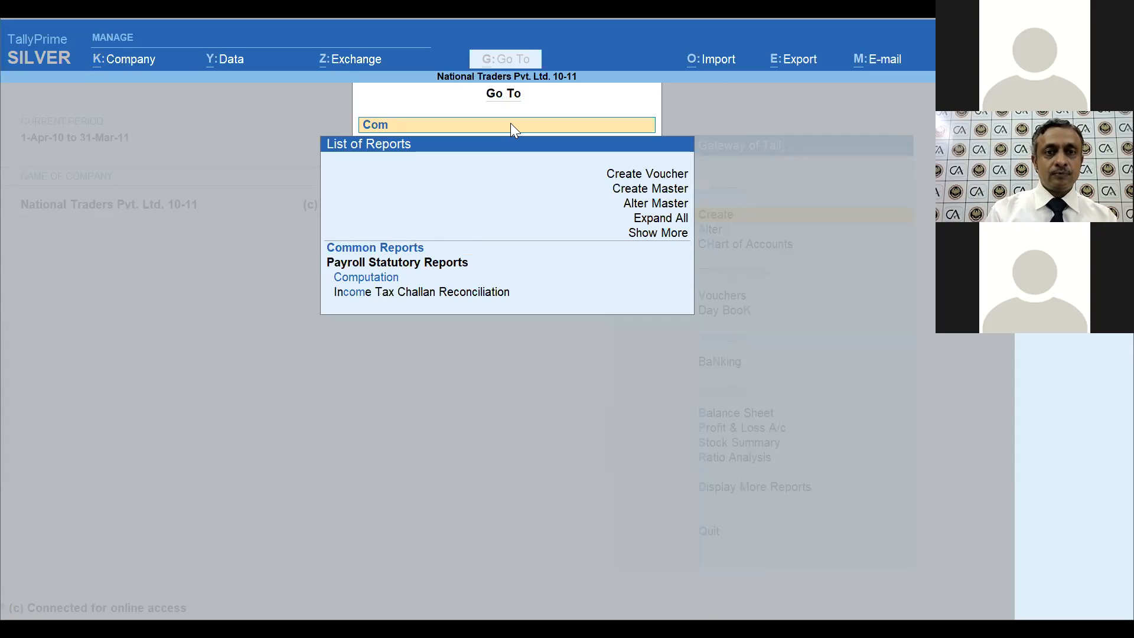
Step: Leave the report search and disconnect National Traders Pvt. Ltd. 10-11 from online access
click(134, 60)
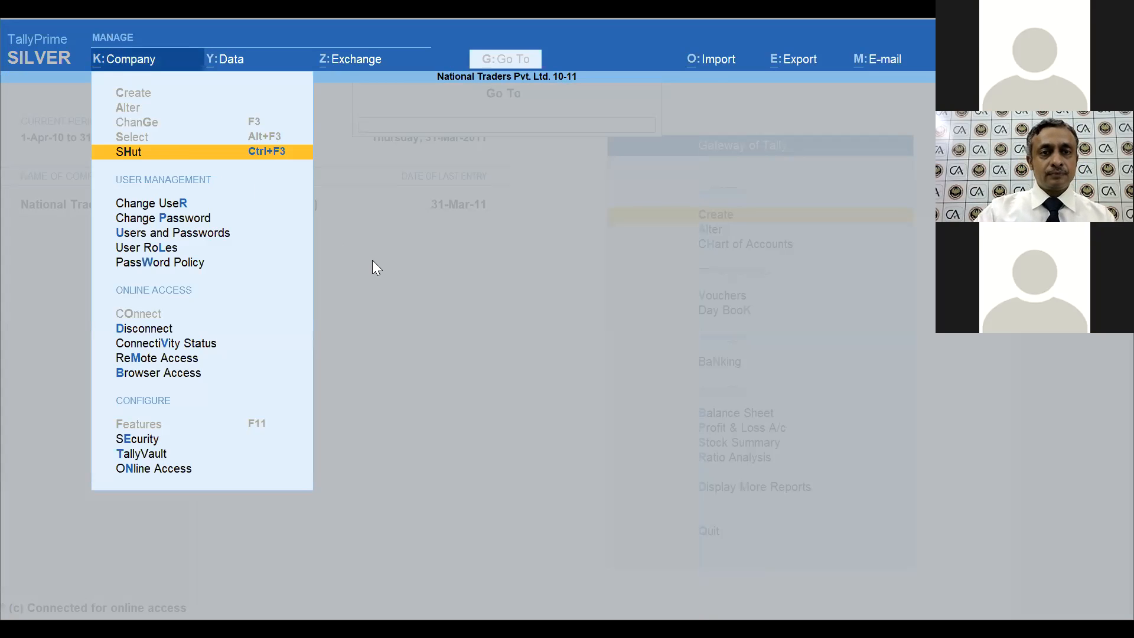
key(Escape)
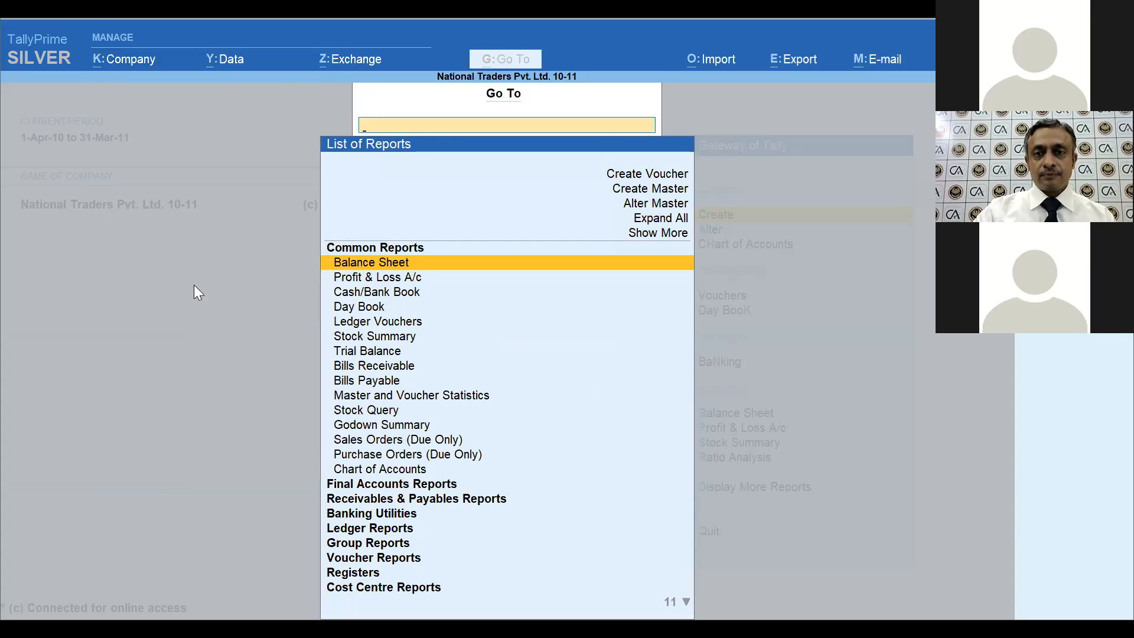
key(Escape)
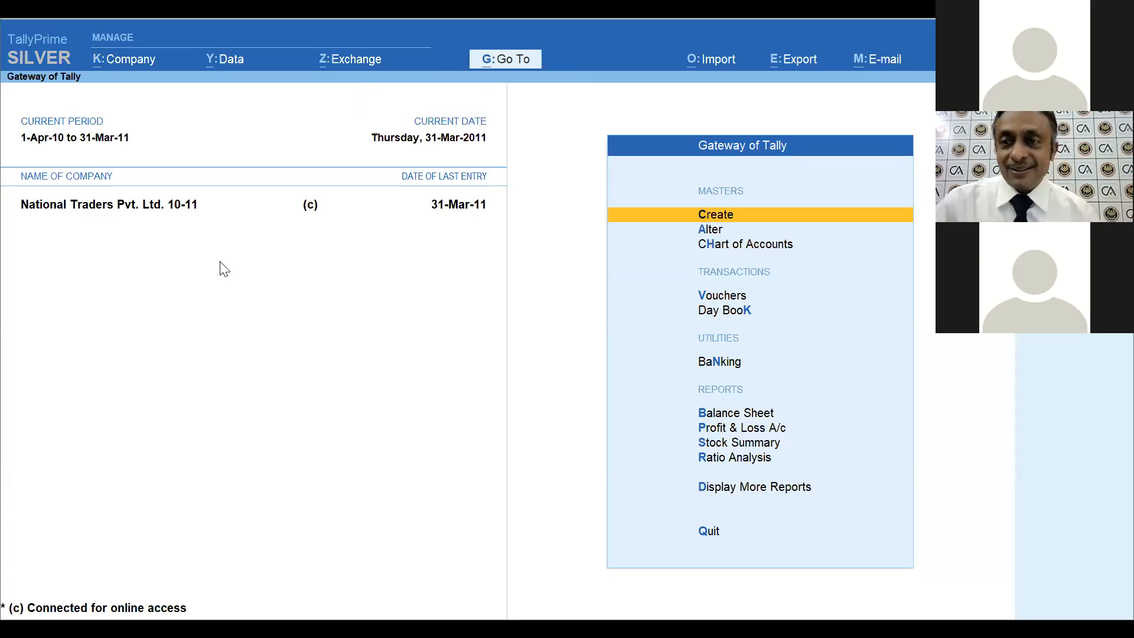
click(117, 65)
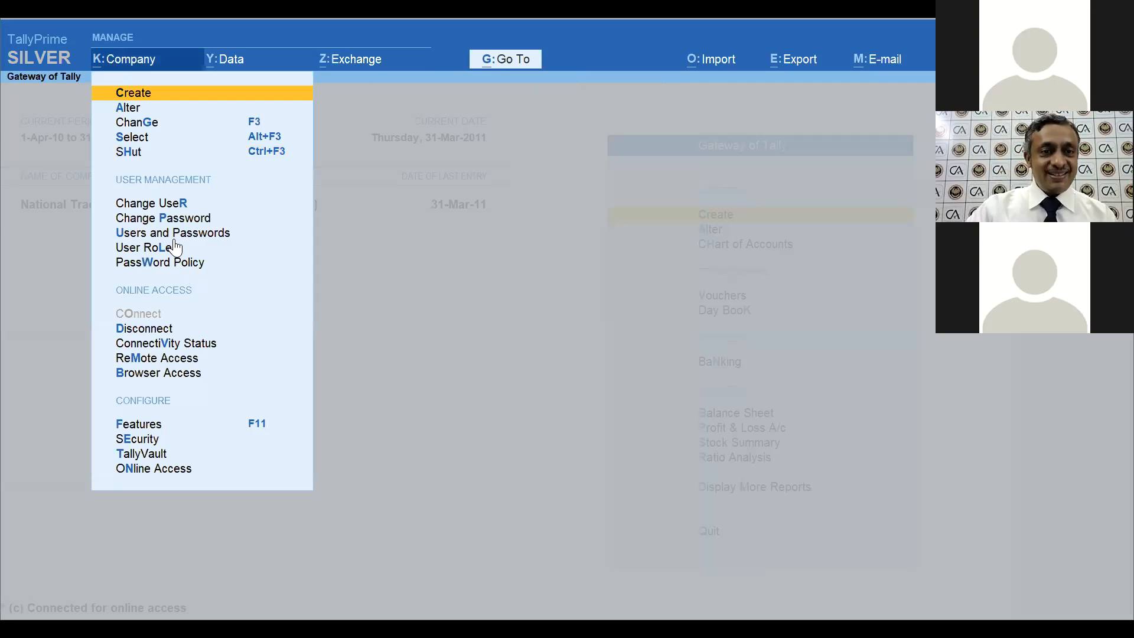
click(136, 331)
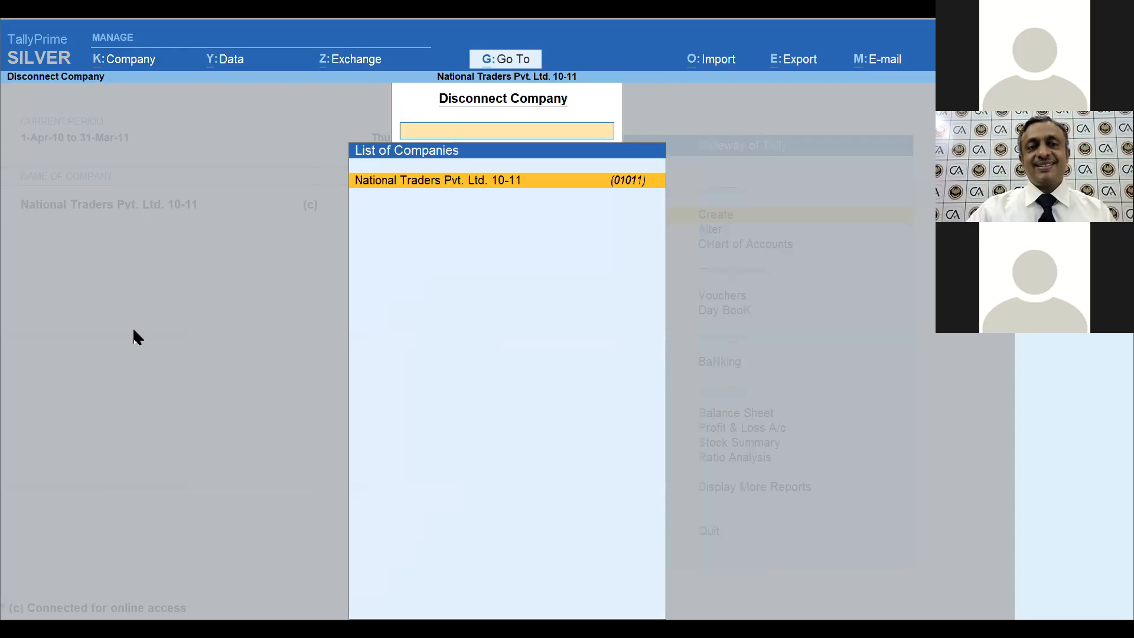
key(Return)
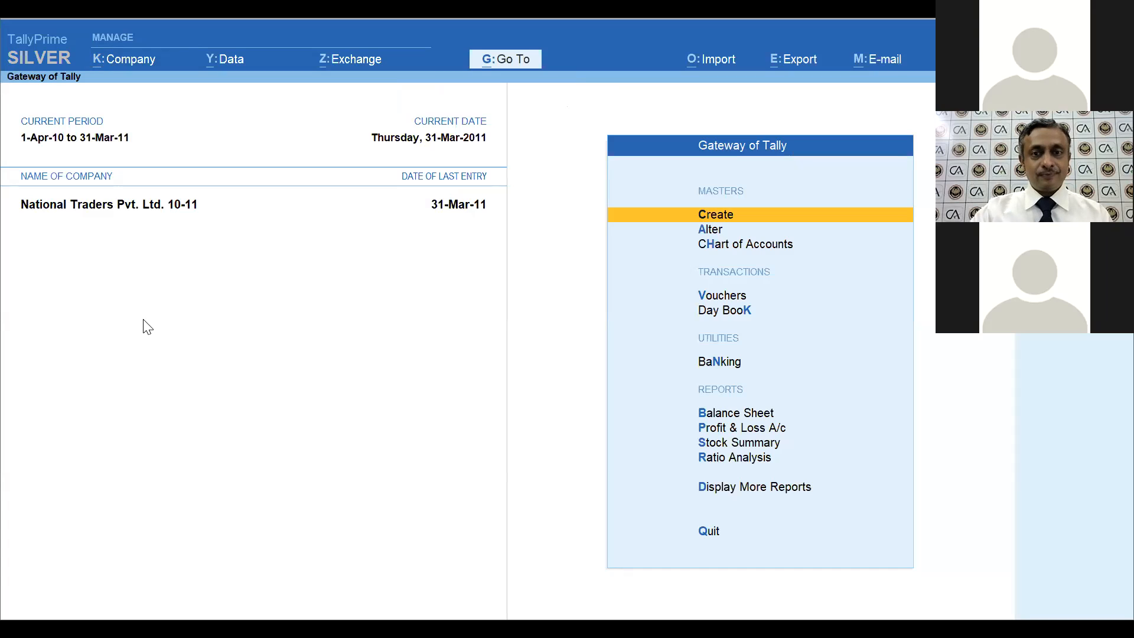
Step: Search Go To for "DATA" and open the Data Analysis Reports category
click(359, 523)
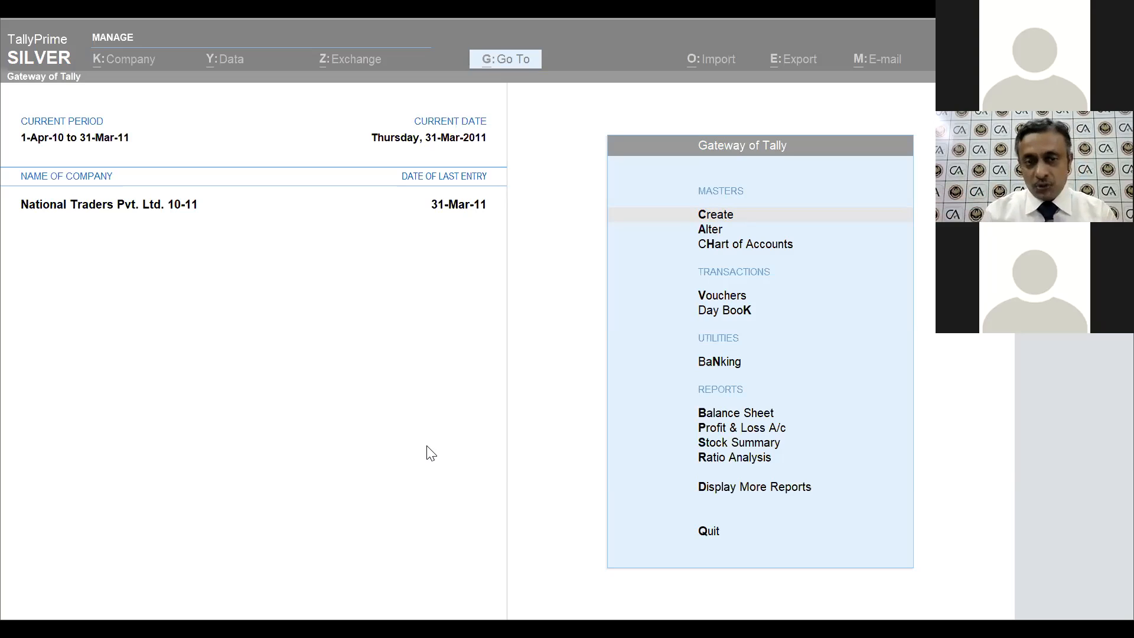
click(415, 293)
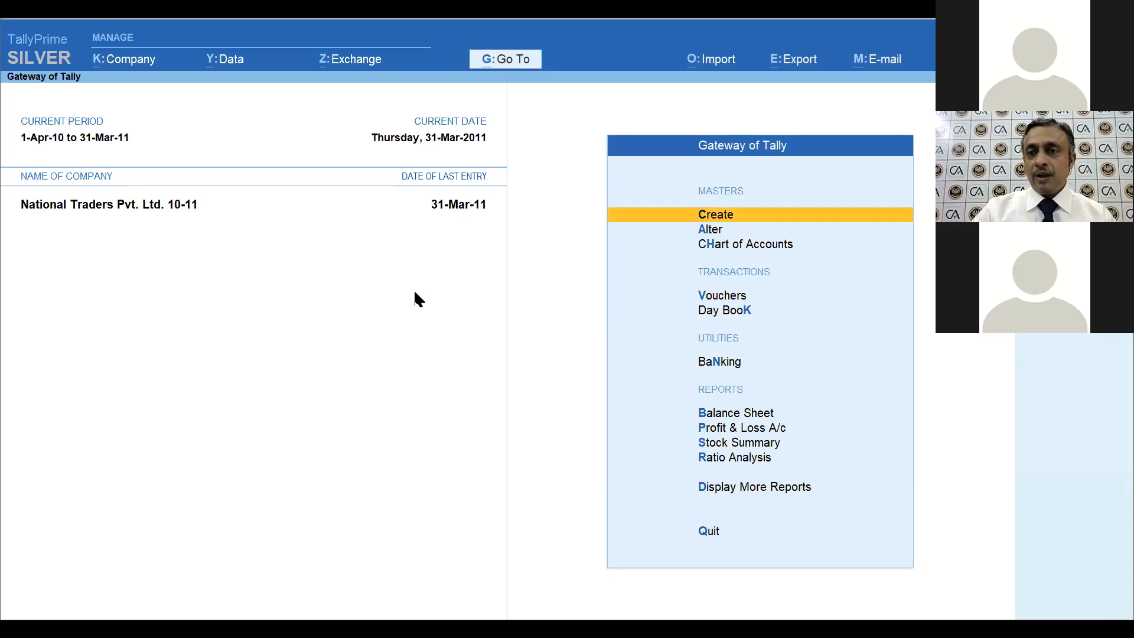
click(506, 61)
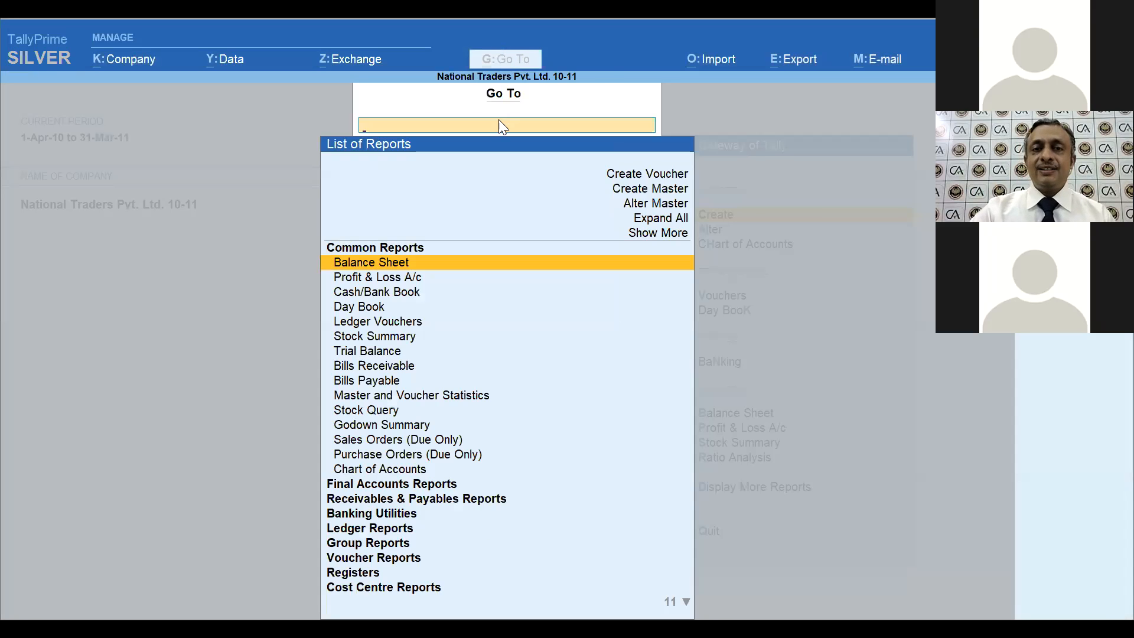
text(DA)
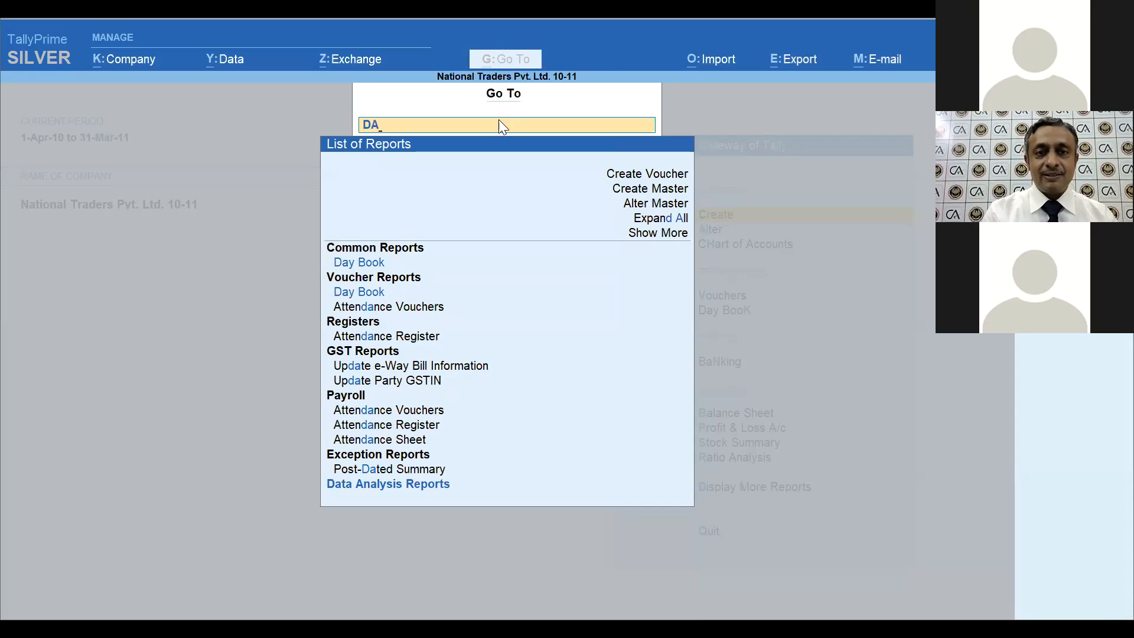
text(TA)
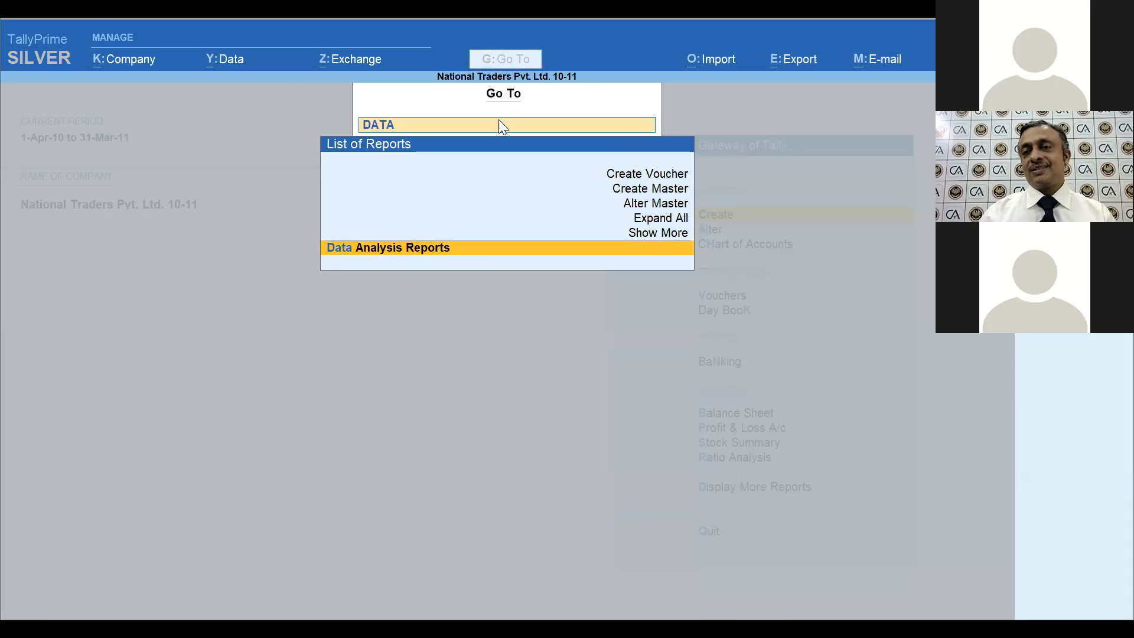
key(Return)
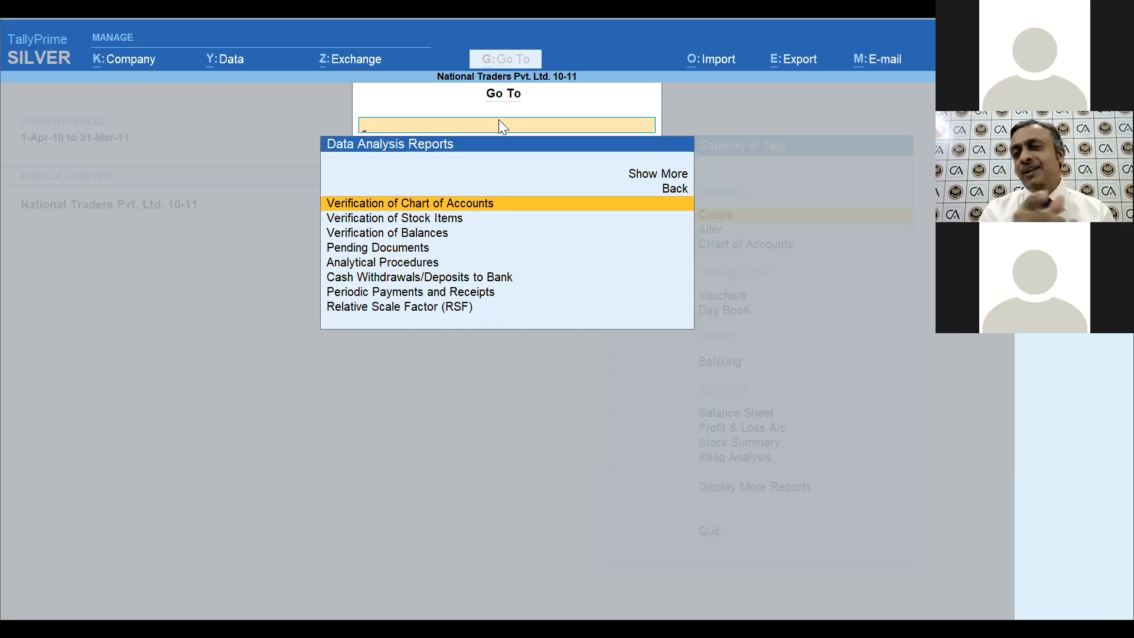
Step: Show more Data Analysis Reports and open Verification of Chart of Accounts
click(673, 175)
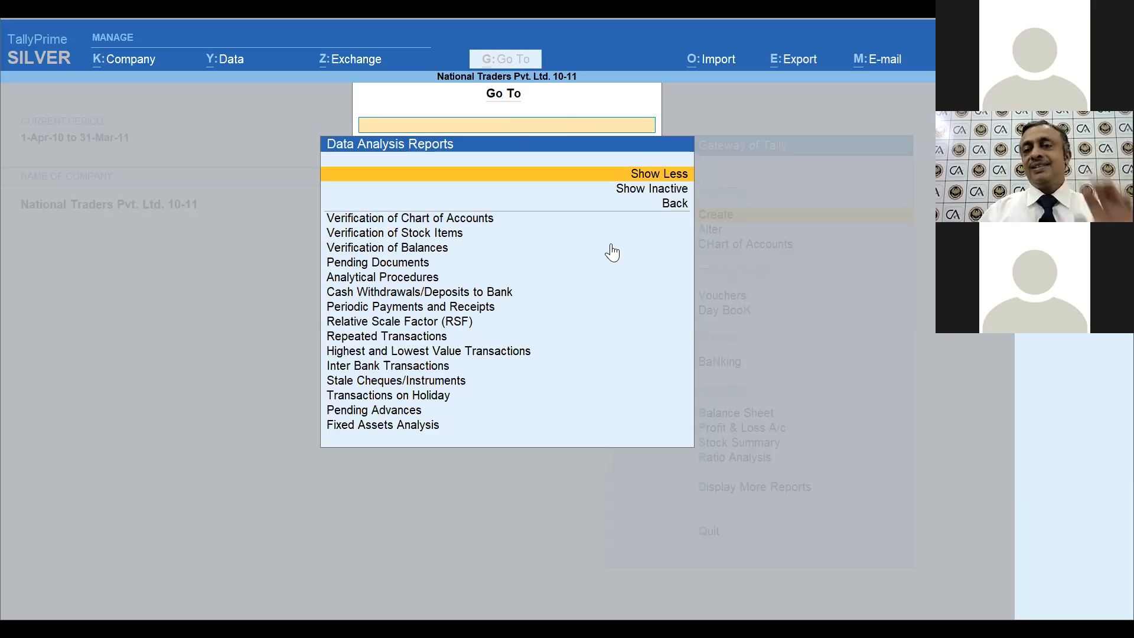
key(Down)
key(Down)
key(Down)
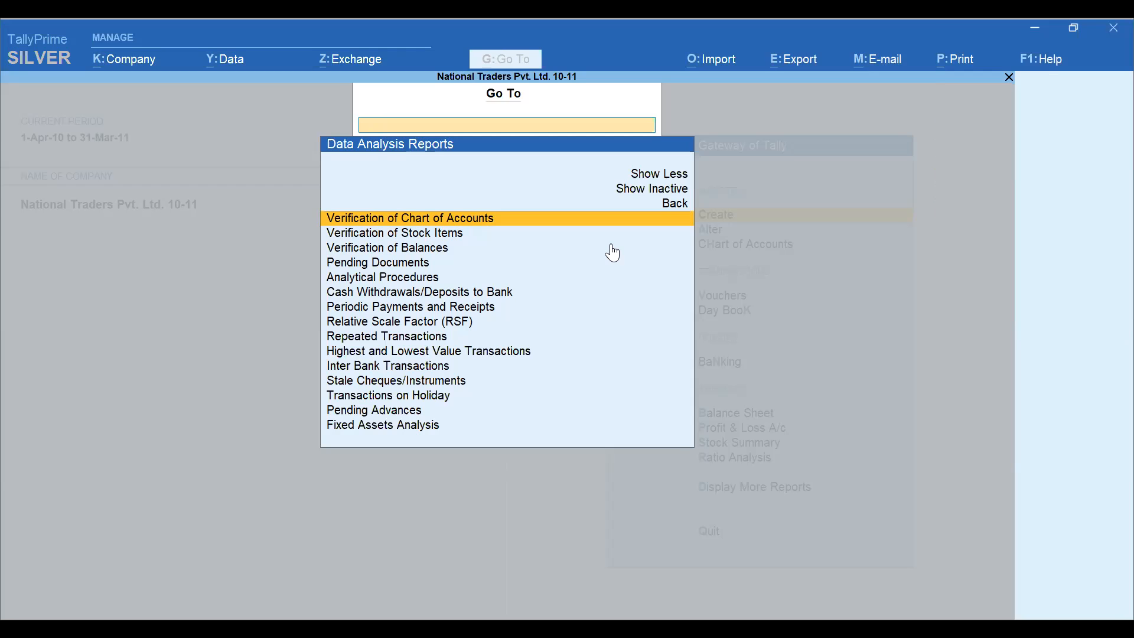
key(Return)
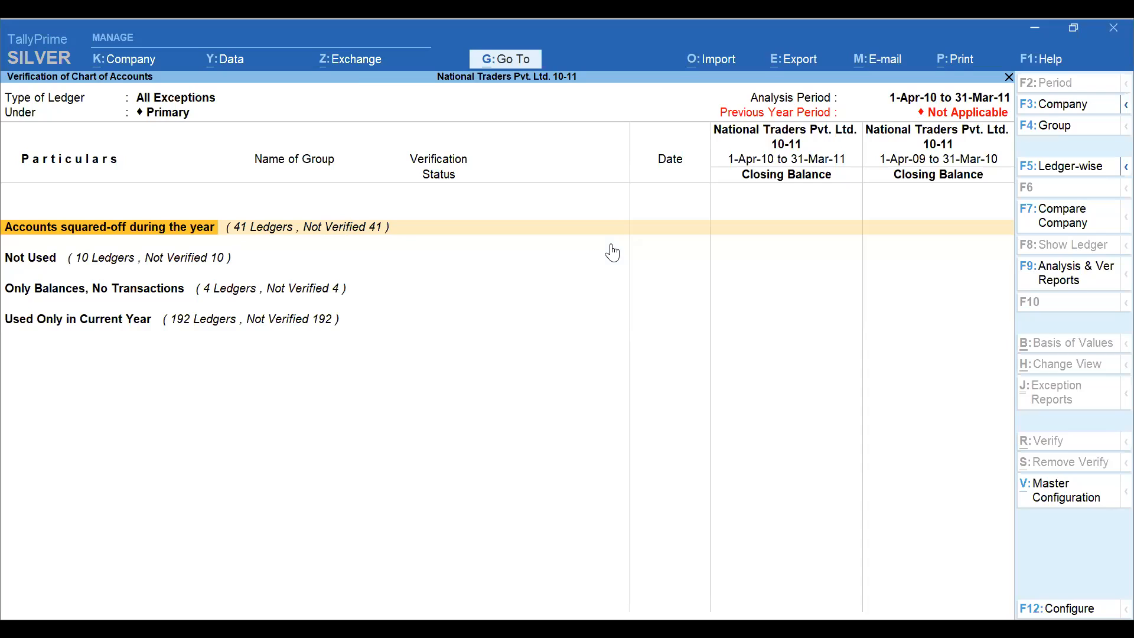
Step: View the ledgers under Accounts squared-off during the year and return to the exceptions overview
click(612, 253)
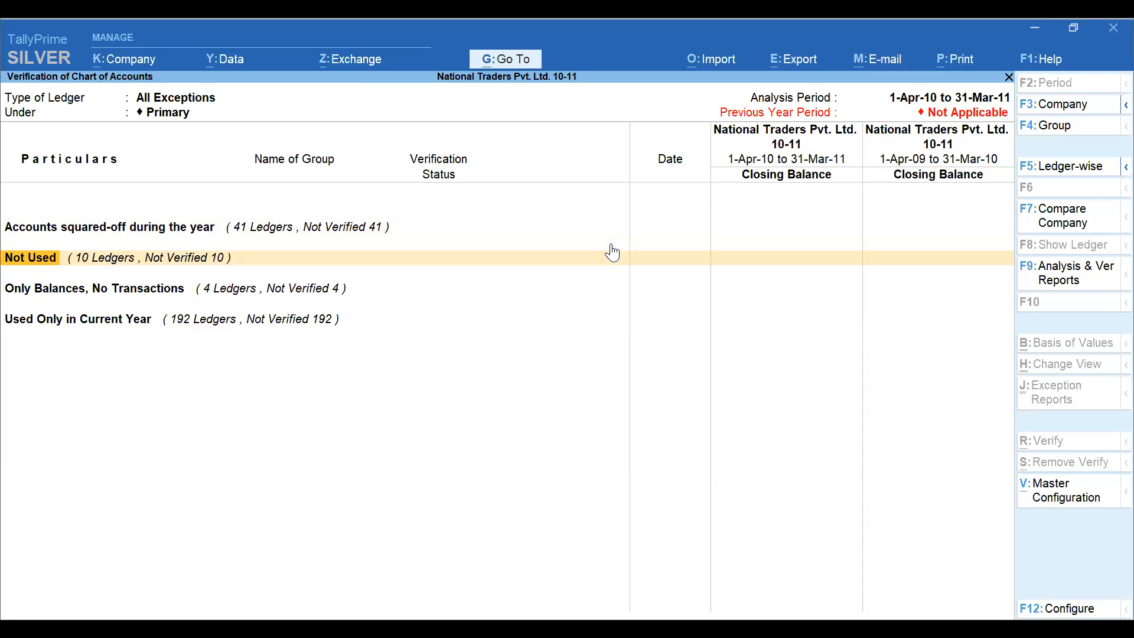
key(Up)
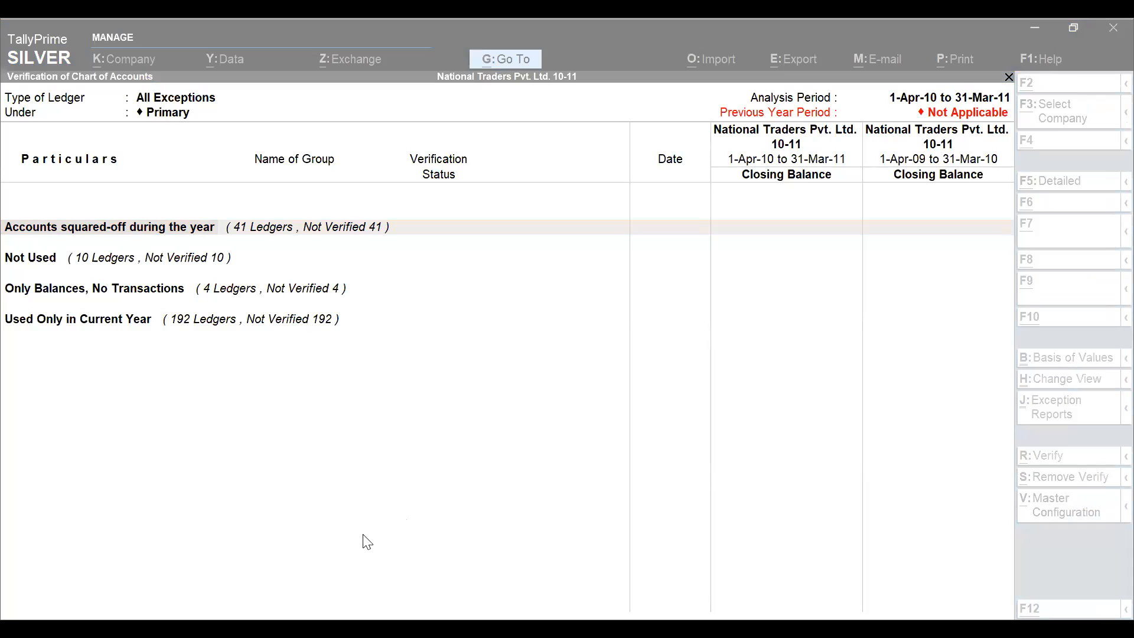
click(264, 235)
click(262, 236)
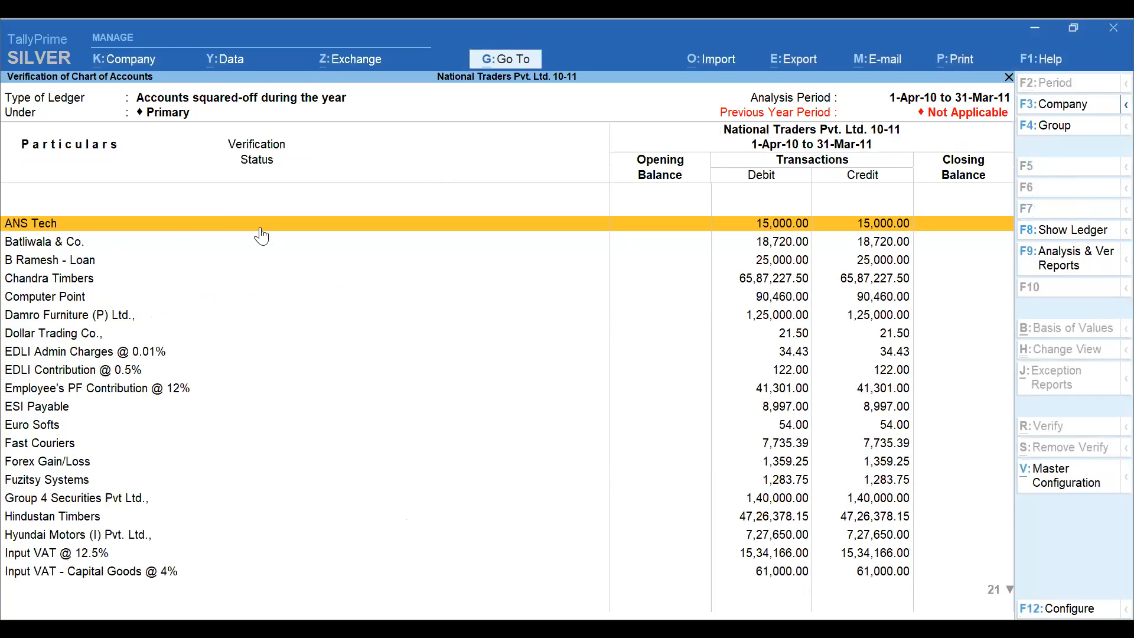
click(261, 236)
key(Down)
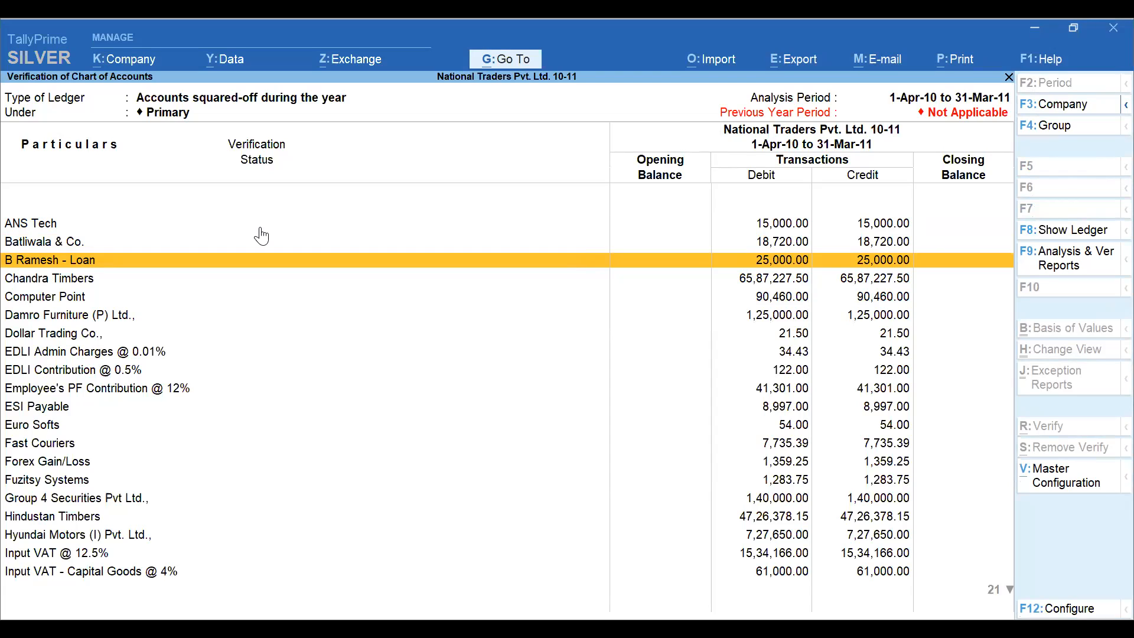
key(alt+g)
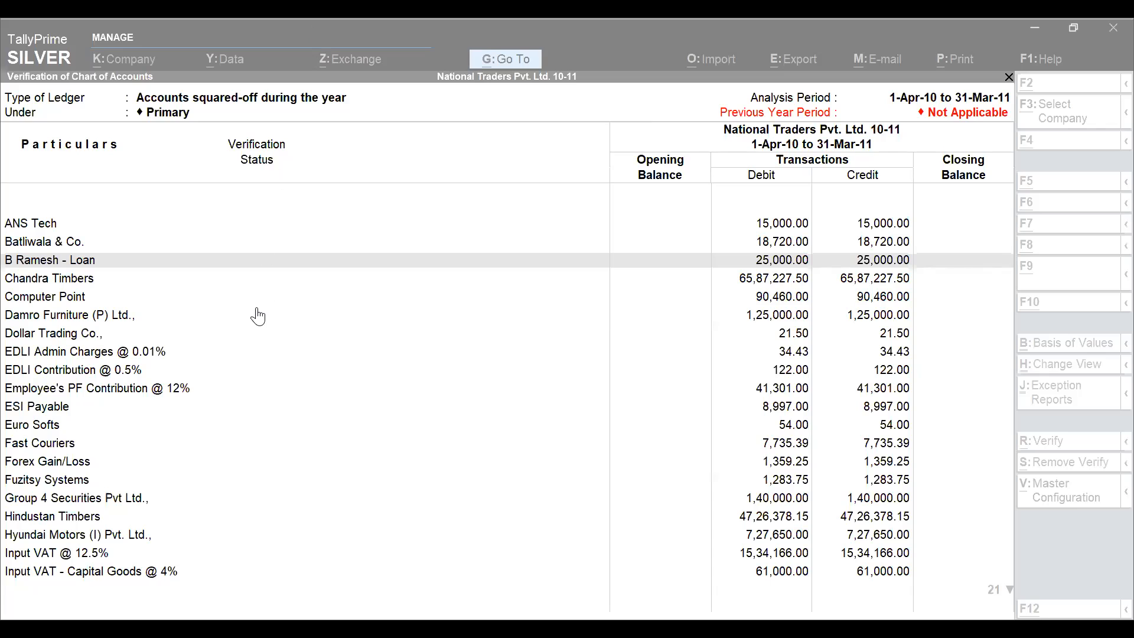
key(Escape)
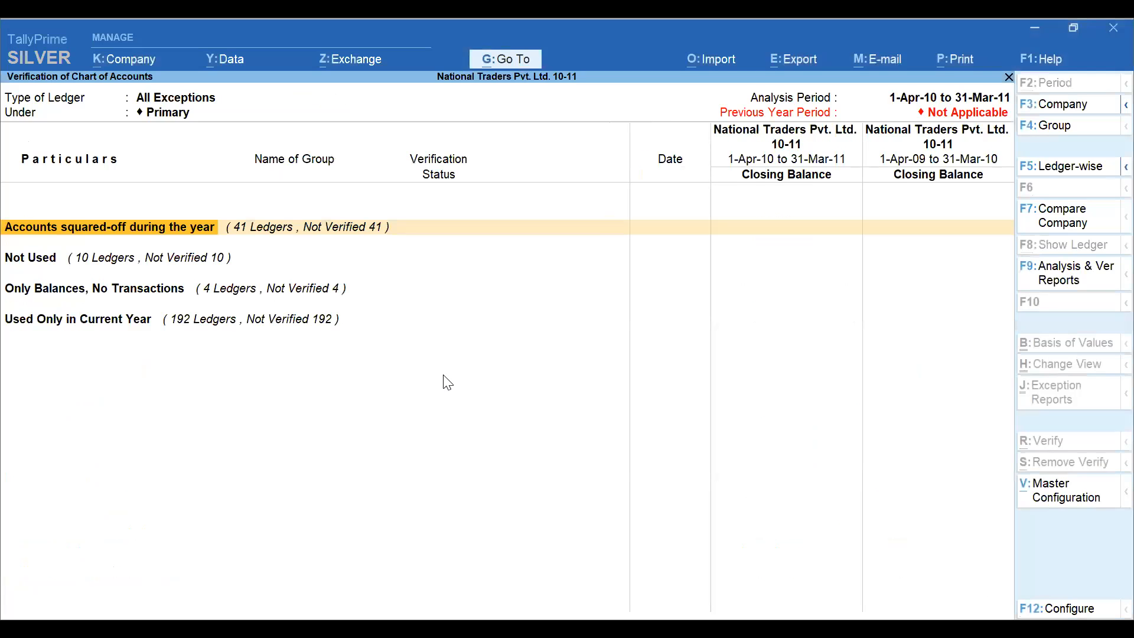
Step: Go through the ledgers in the Not Used category down to the last one, and return to the exceptions overview
key(Down)
key(Return)
key(Down)
key(Down)
key(Down)
key(Down)
key(Down)
key(Down)
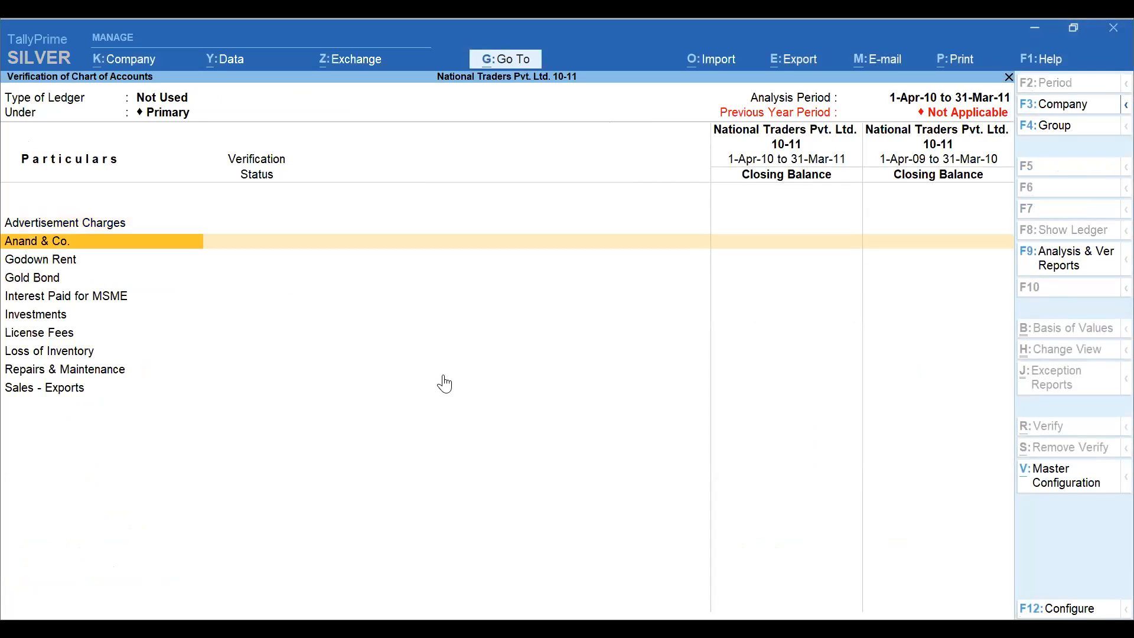
key(Down)
key(Down)
key(Down)
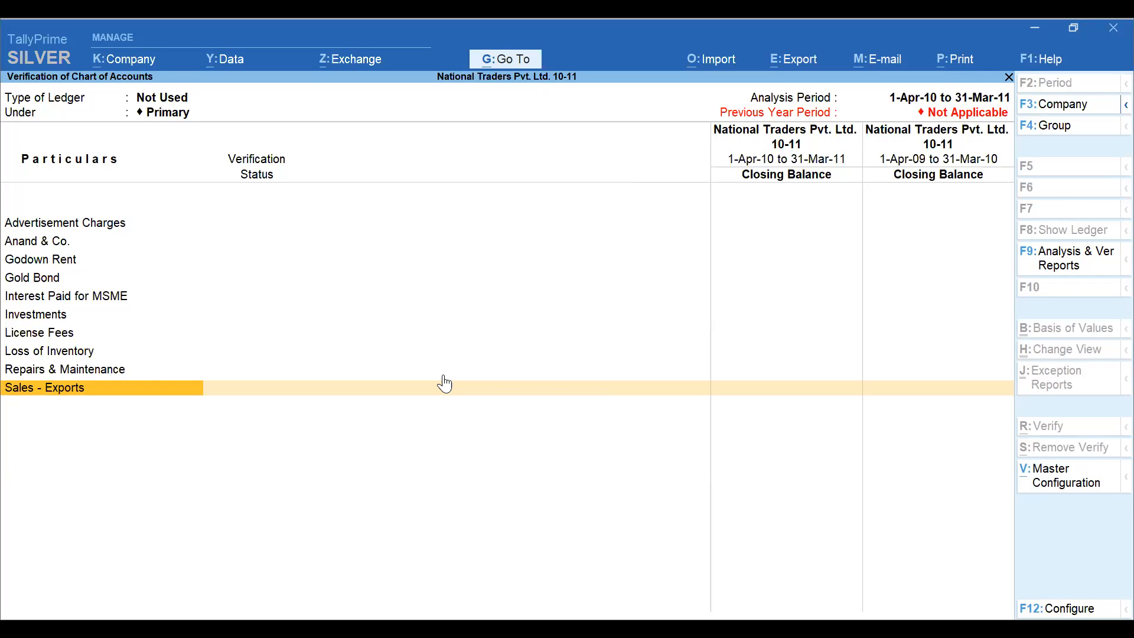
key(Escape)
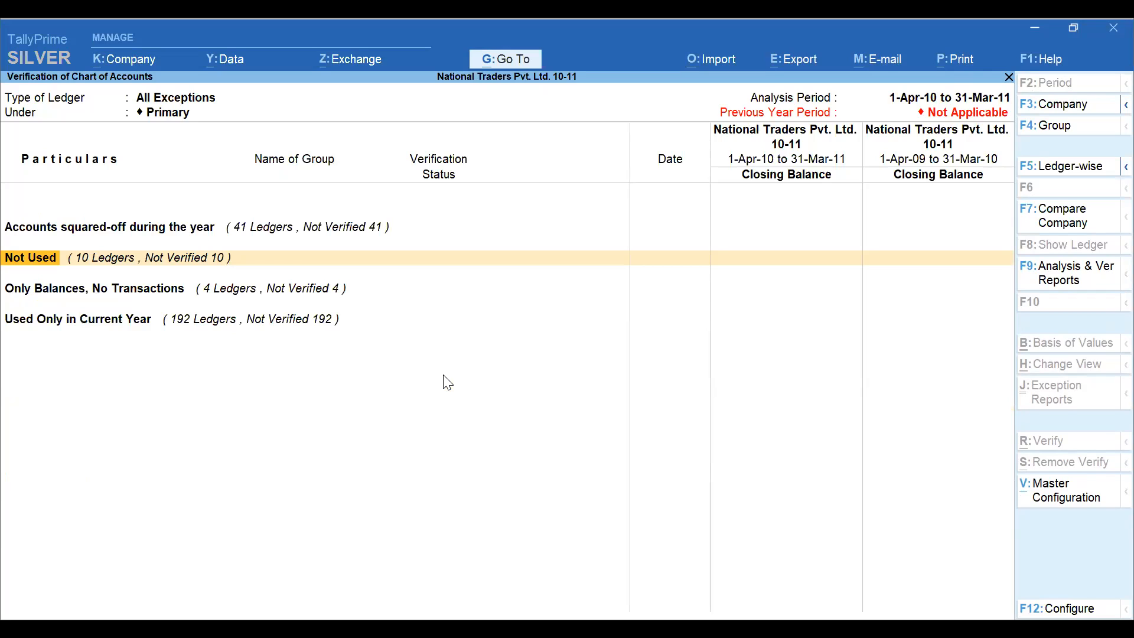
Step: Compare the Not Used category with the Only Balances, No Transactions category in the exceptions overview
key(Down)
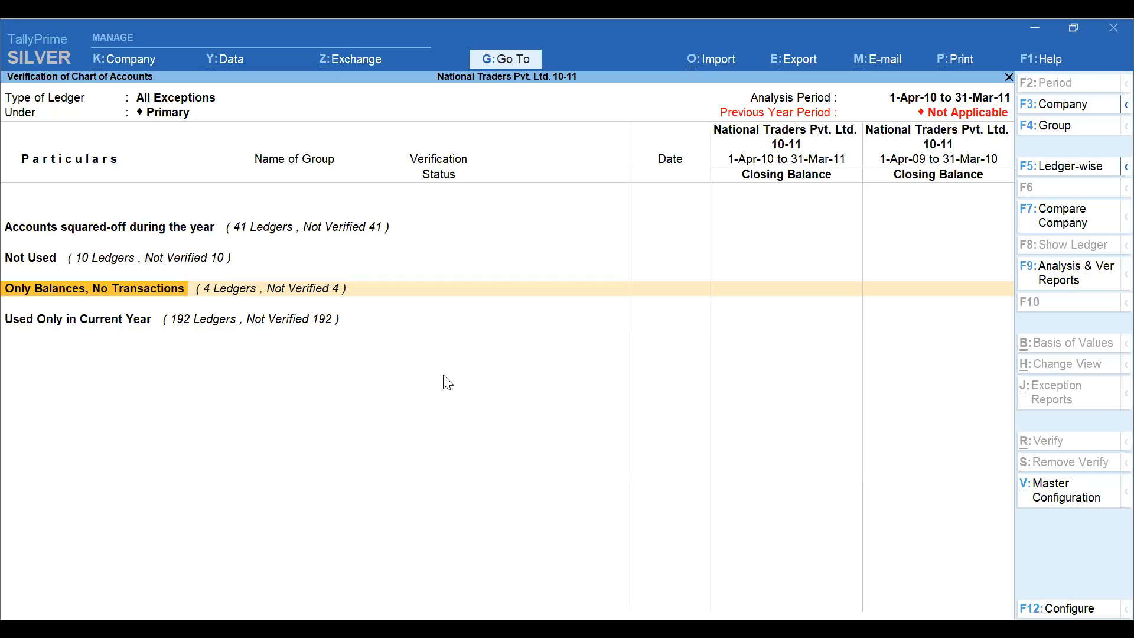
key(Up)
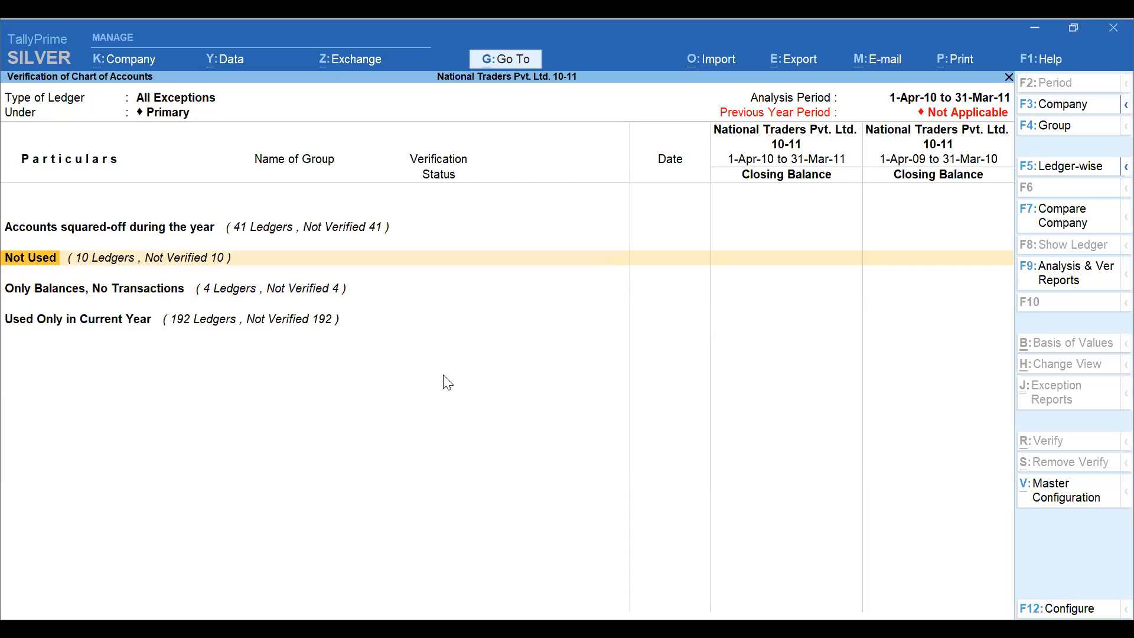
key(Down)
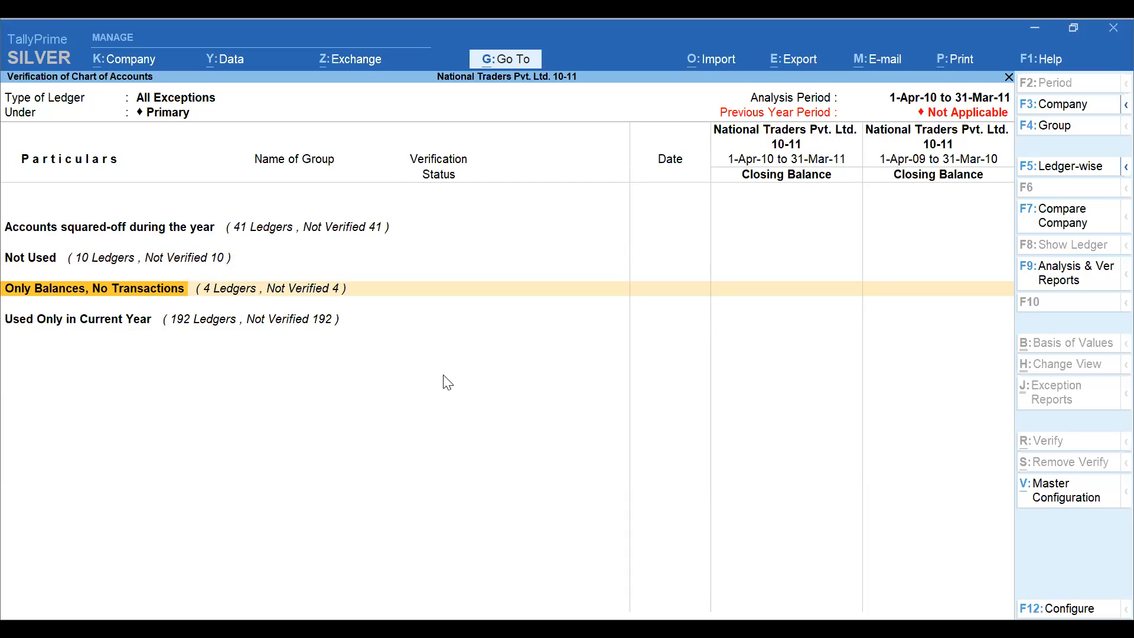
key(Up)
key(Down)
key(Up)
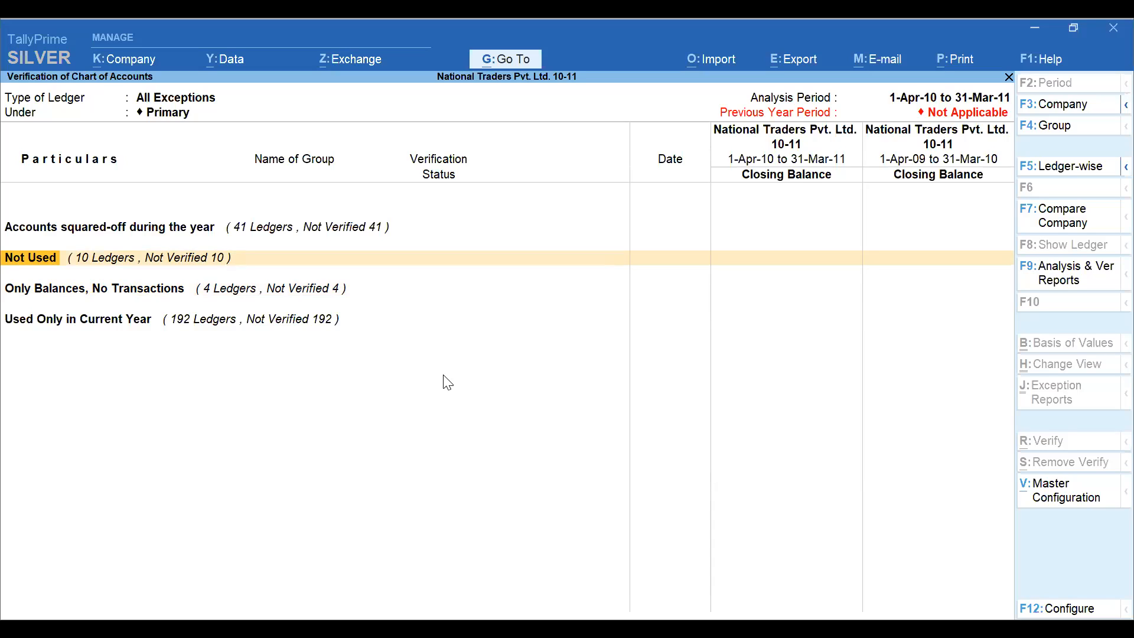
key(Down)
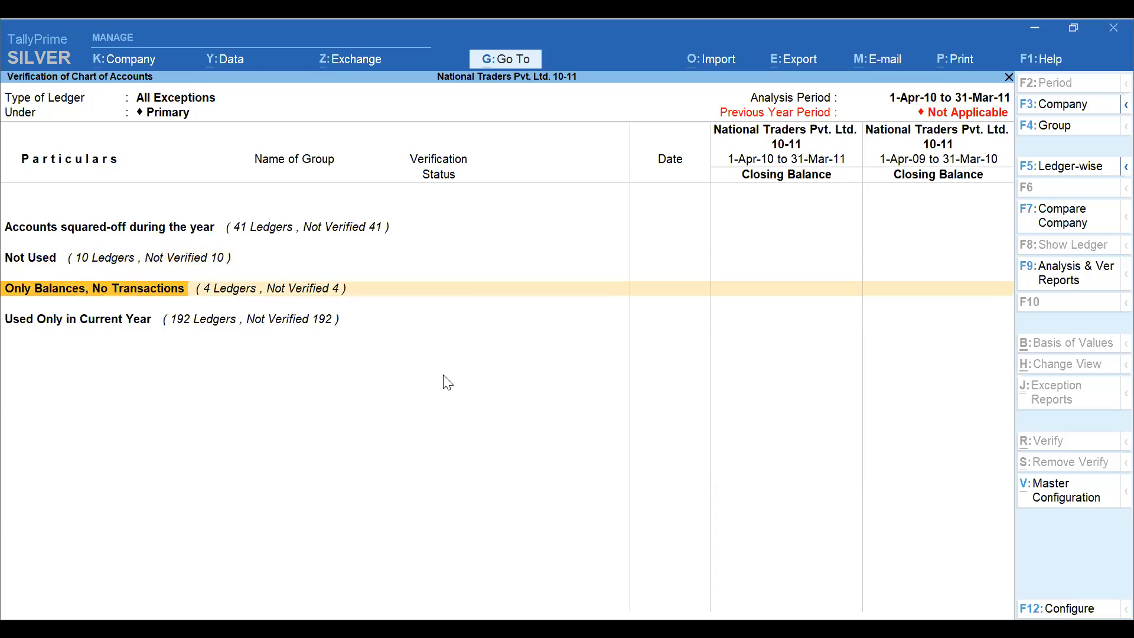
key(Up)
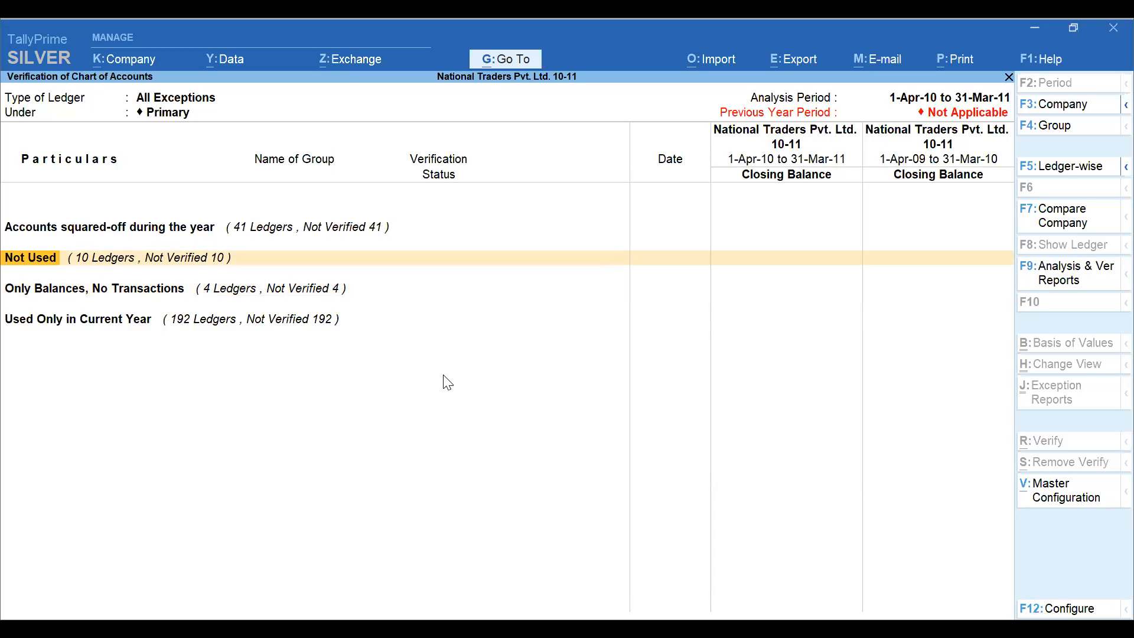
key(Down)
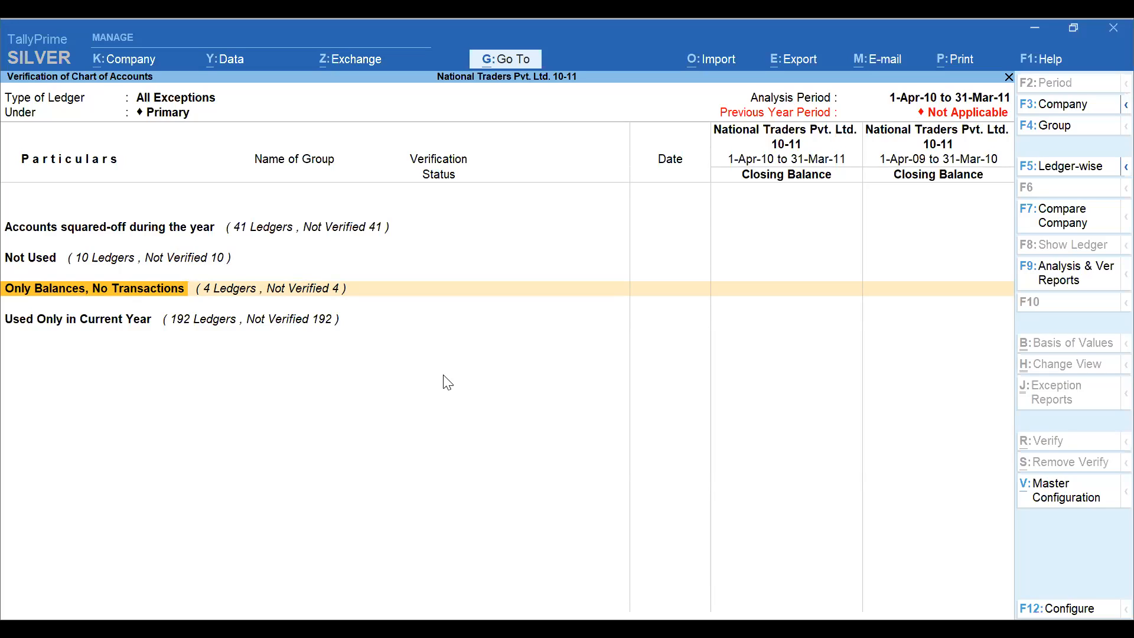
key(Up)
Step: Open the Used Only in Current Year category and go through its ledgers with their first voucher dates and balances
key(Down)
key(Down)
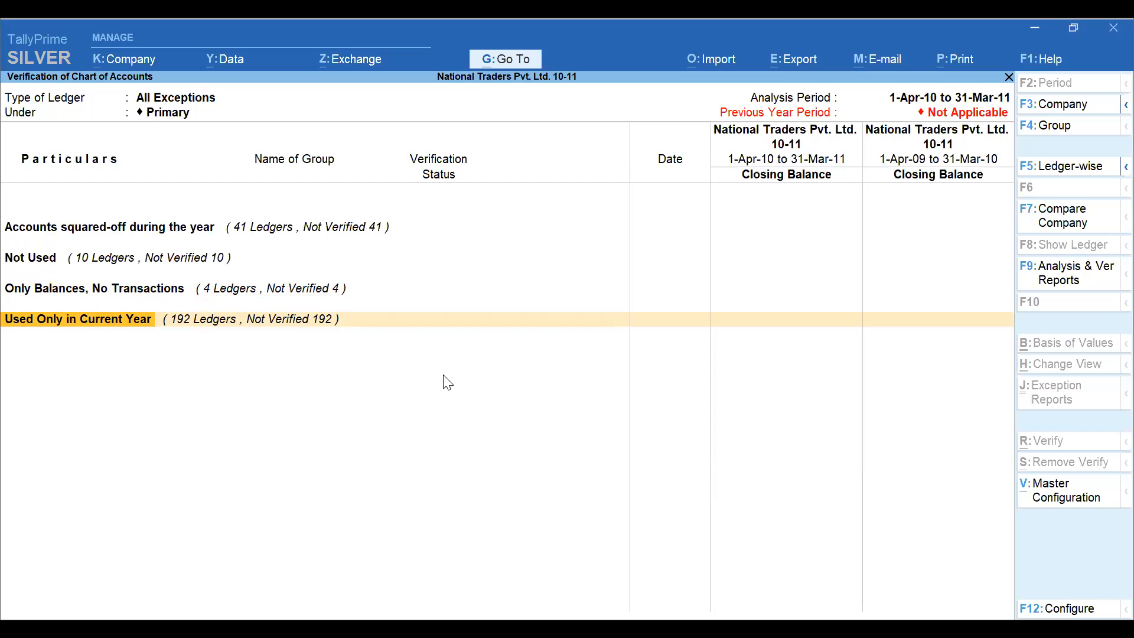
key(Return)
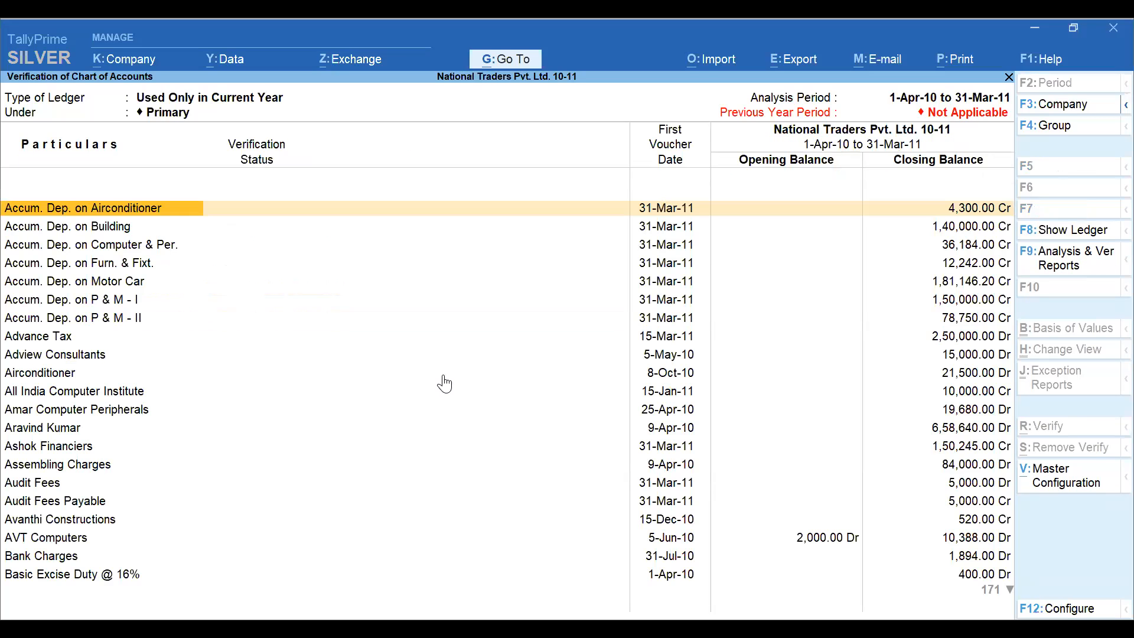
key(Down)
key(Down)
key(Down)
key(Down)
key(Down)
key(Down)
key(Down)
key(Down)
key(Down)
key(Down)
key(Down)
key(Down)
key(Down)
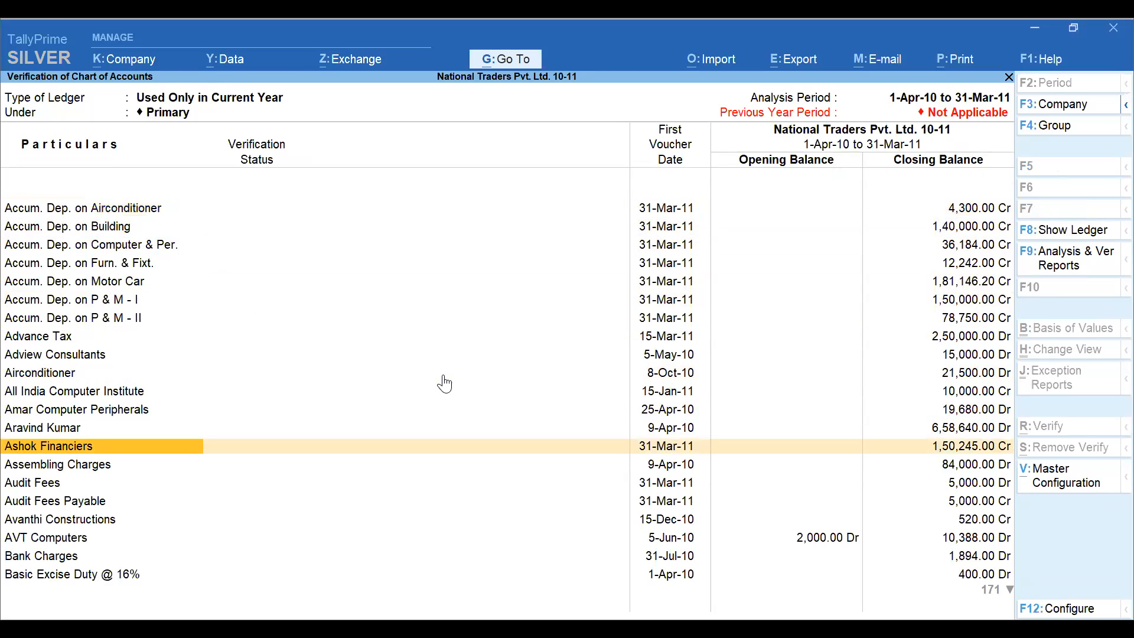
Step: Try the Verified status in the Ashok Financiers ledger's verification details, discard the change, and return to the exceptions overview
key(ctrl+r)
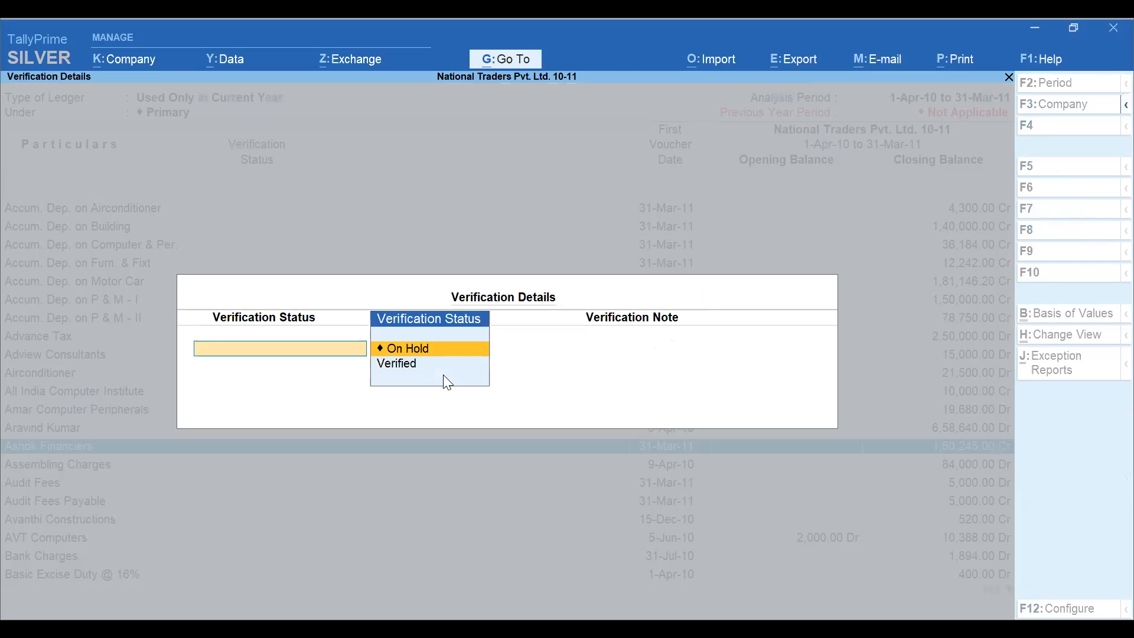
key(Down)
key(Return)
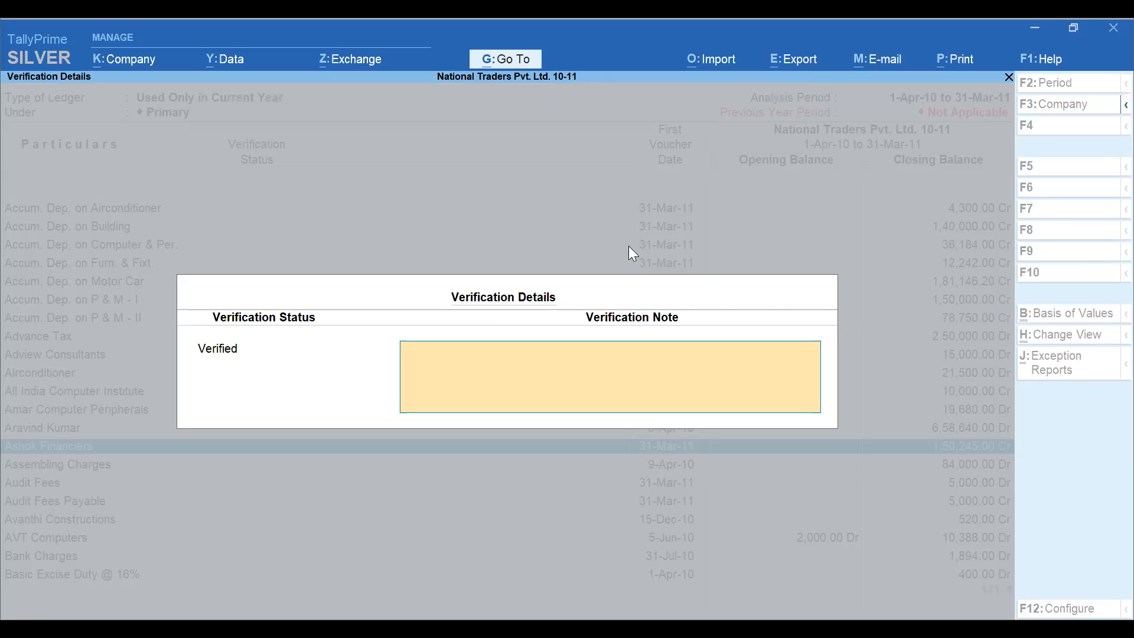
key(alt+Tab)
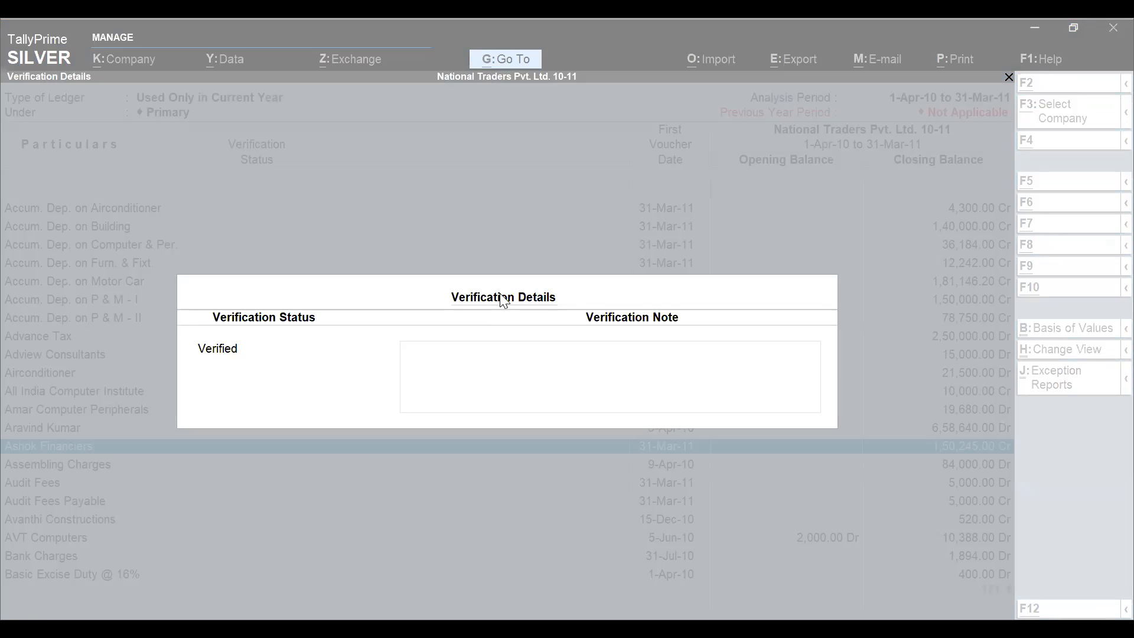
click(712, 392)
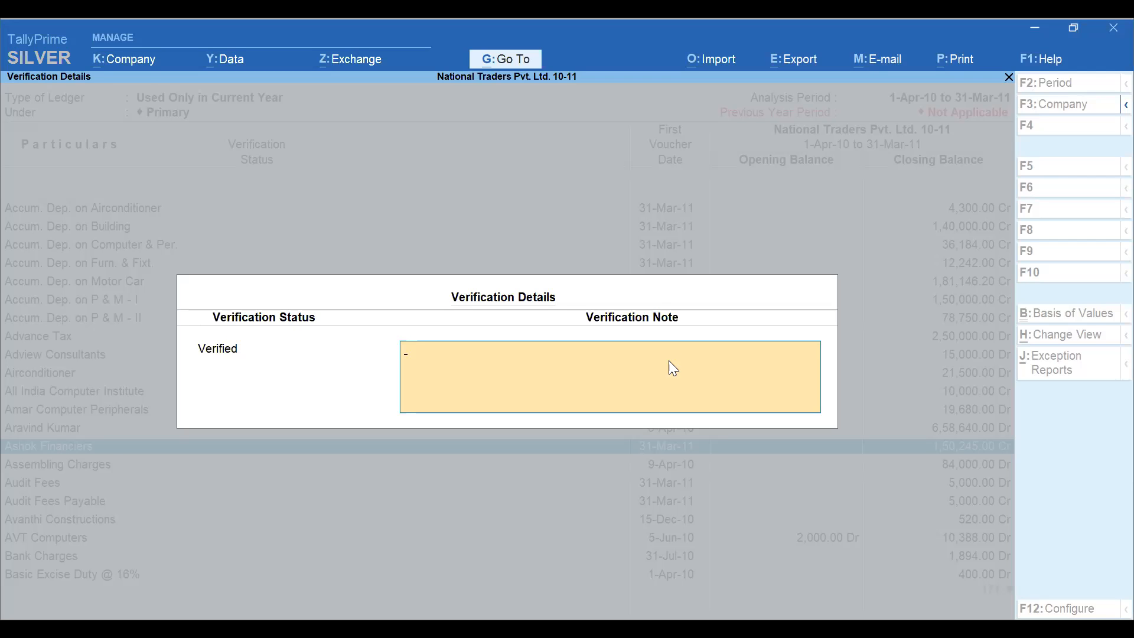
key(Escape)
key(y)
key(Escape)
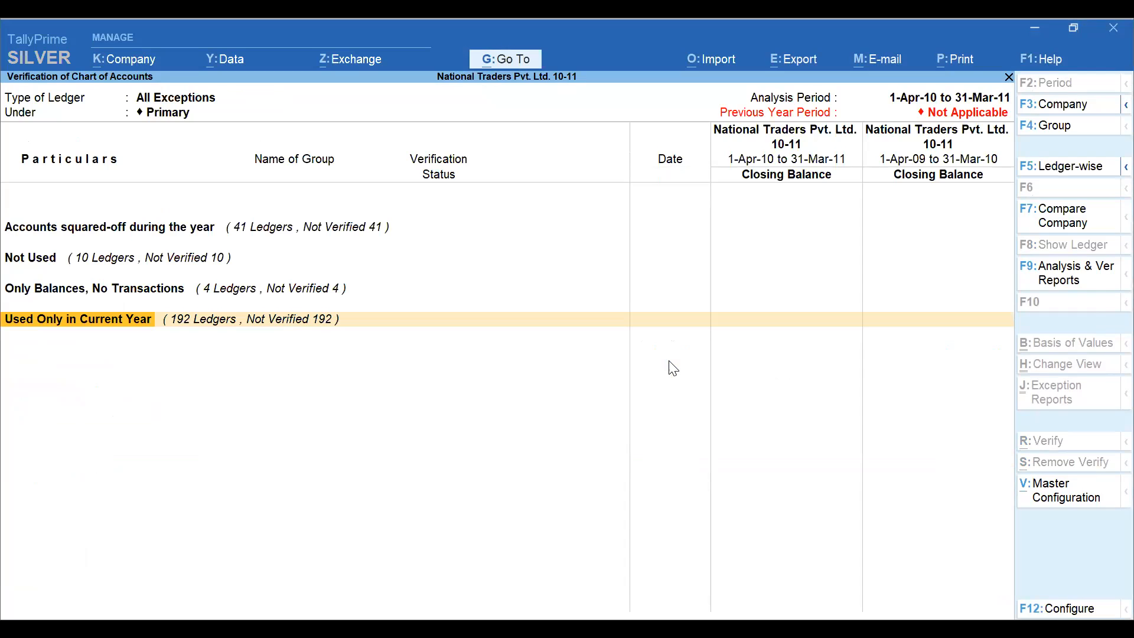
Step: Return to the Gateway of Tally and open Data Analysis from the Analysis & Verification reports
key(Escape)
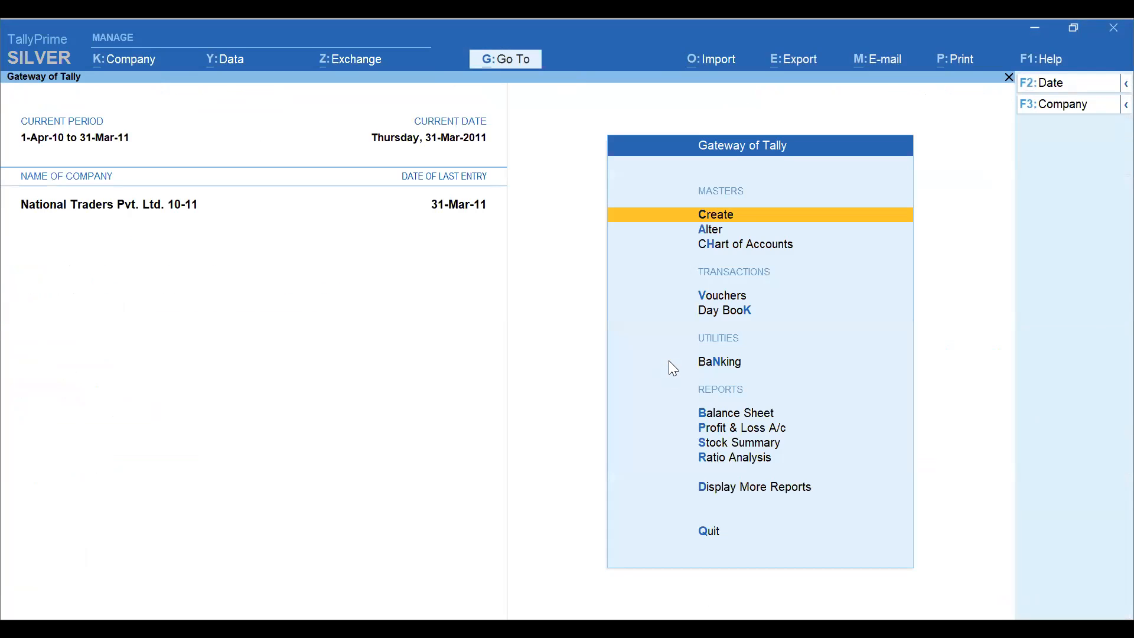
key(d)
key(Down)
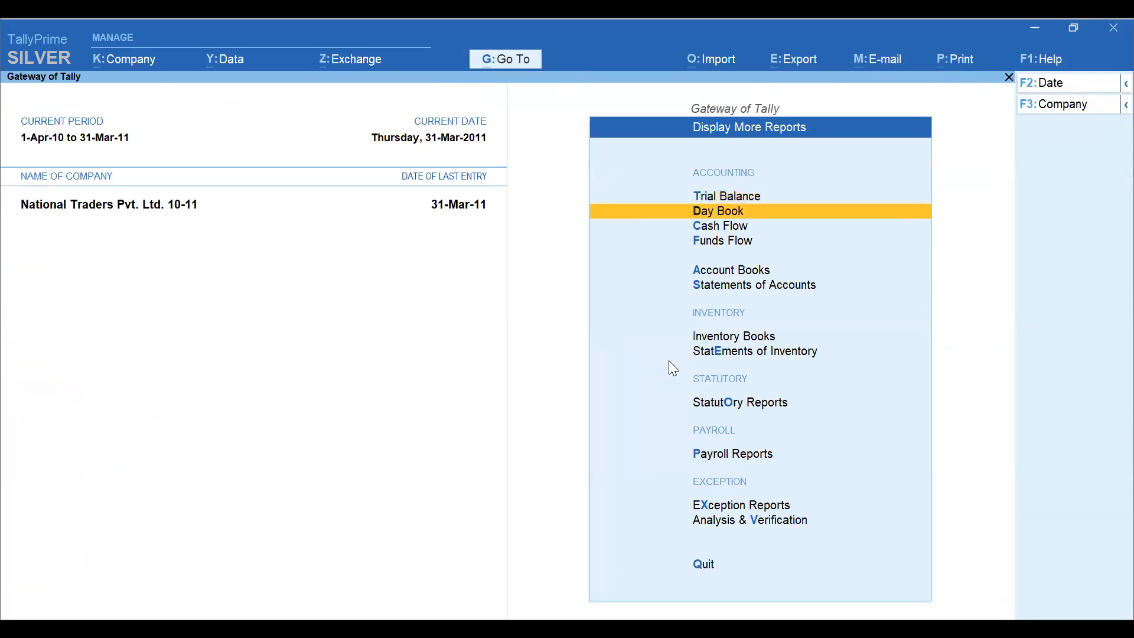
key(Escape)
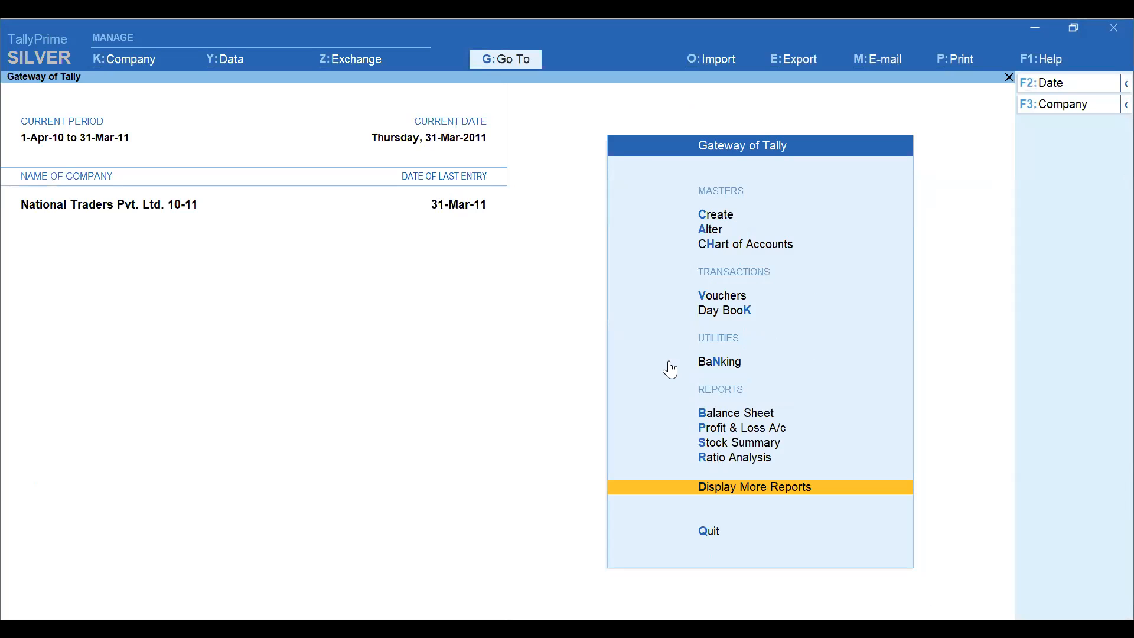
key(Return)
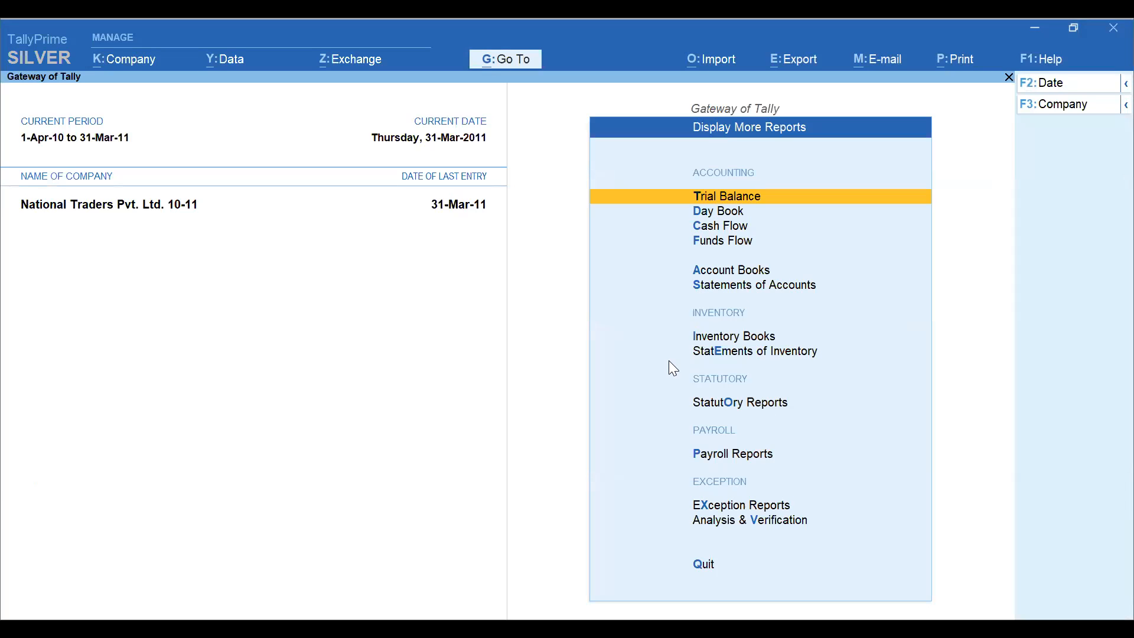
key(v)
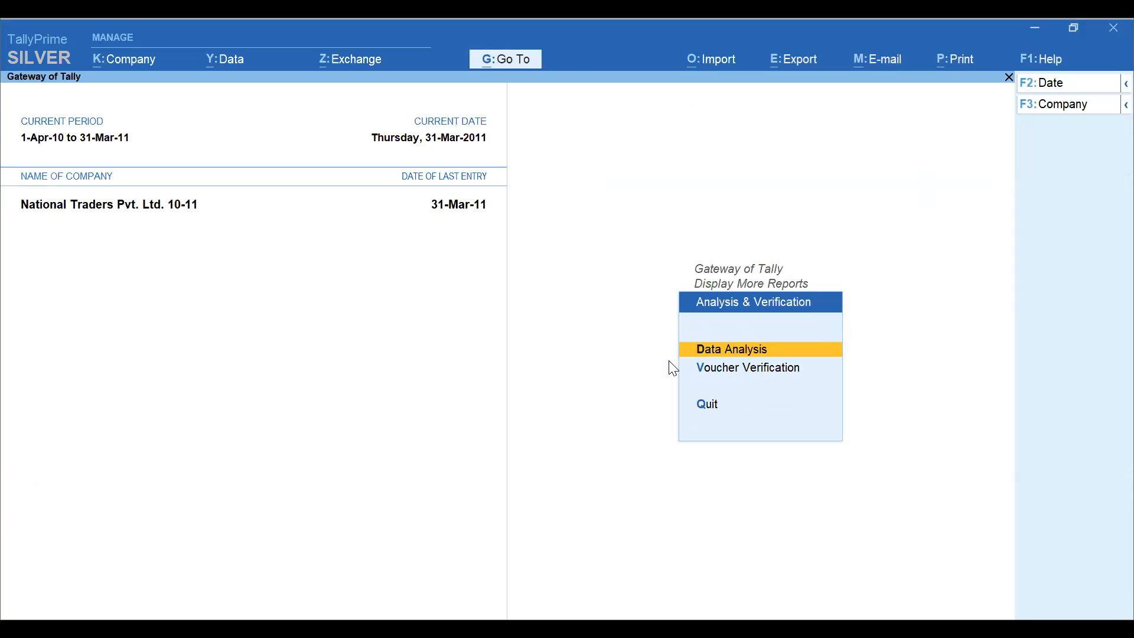
key(Return)
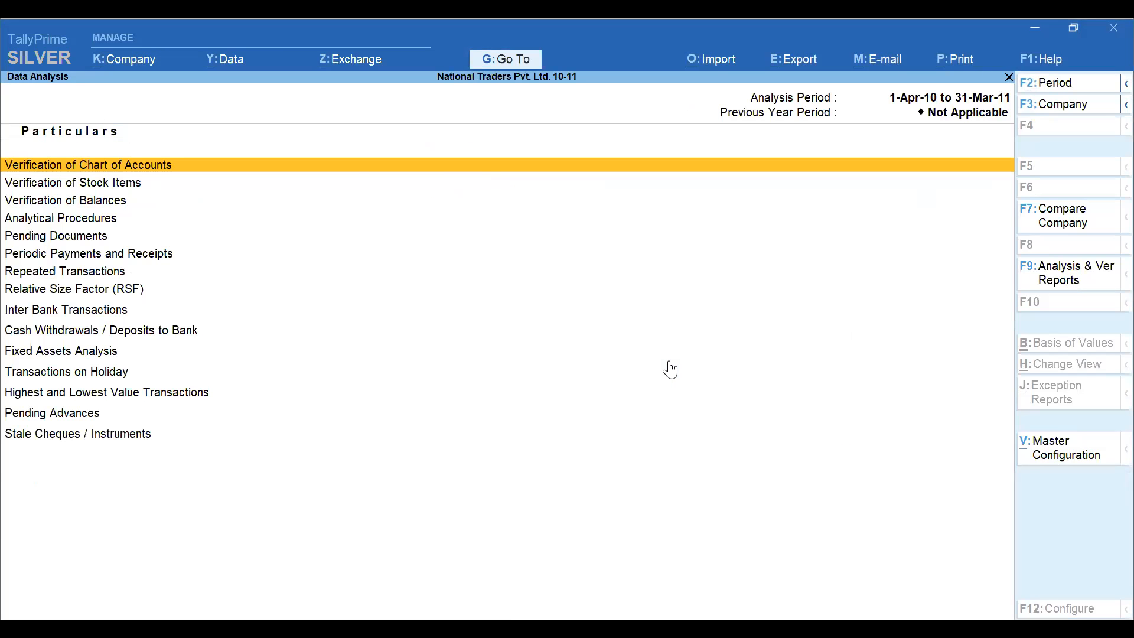
Step: Open Verification of Stock Items, view the stock items under Not Used, and return to the stock item exceptions
key(Down)
key(Return)
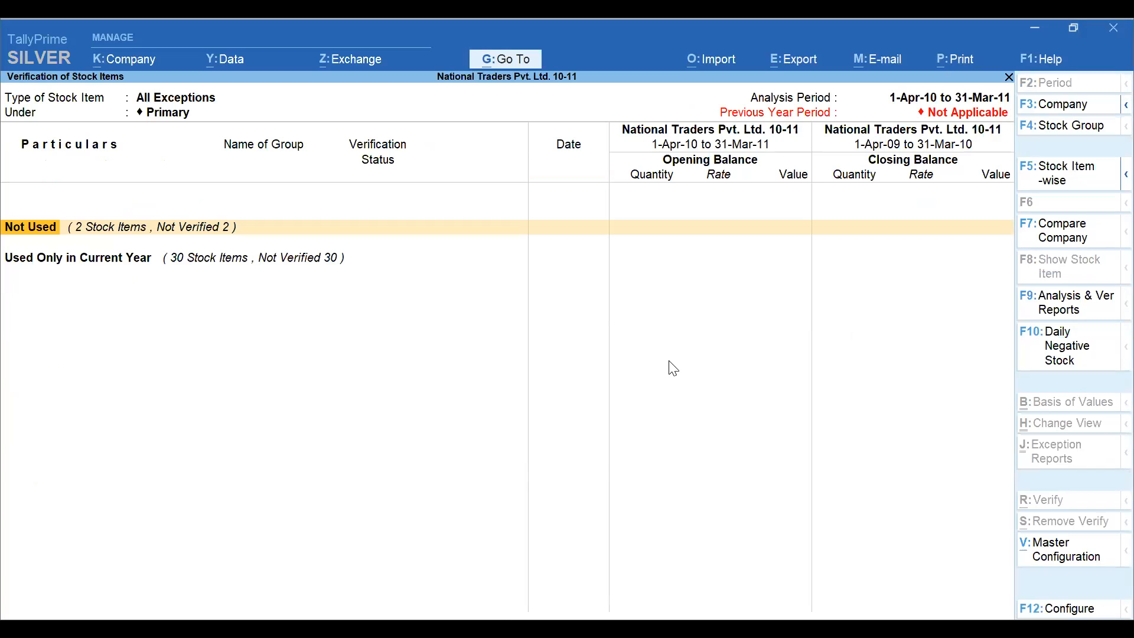
key(Down)
key(Up)
key(Return)
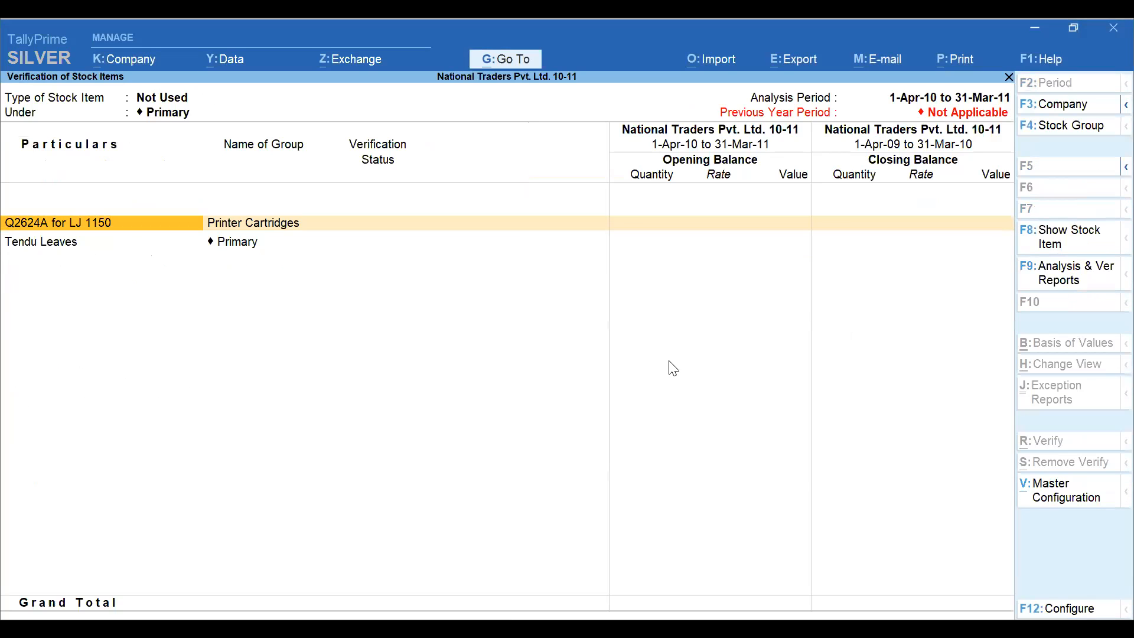
key(Escape)
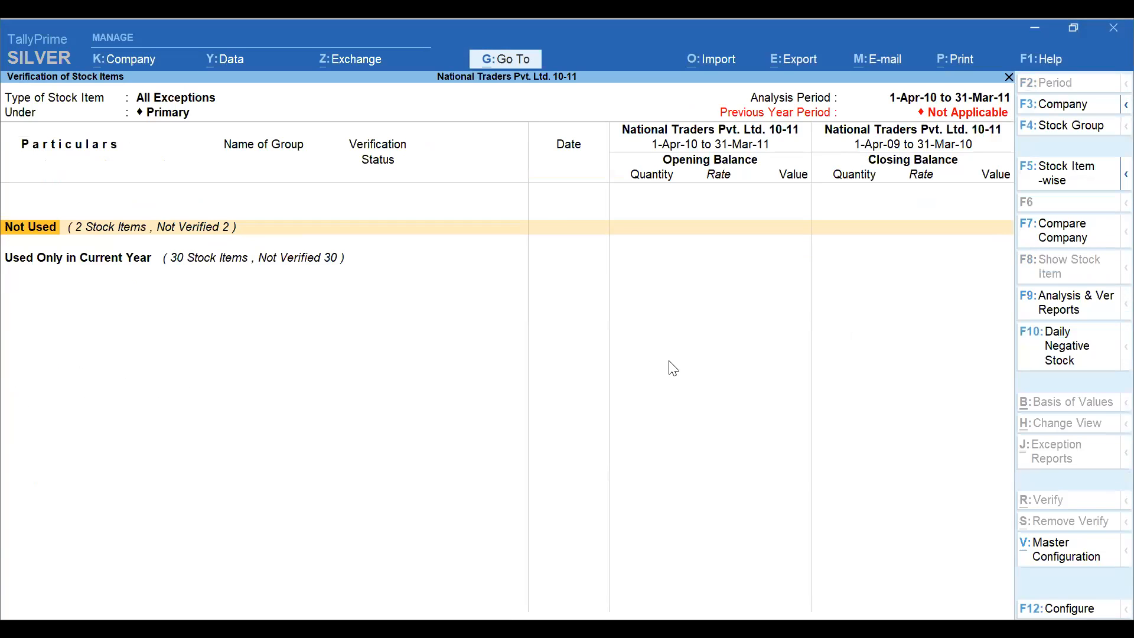
Step: Open the verification details of the Not Used item Q2624A for LJ 1150, discard them, and return to the stock item exceptions
key(Return)
key(space)
key(alt+r)
key(Escape)
key(y)
key(Down)
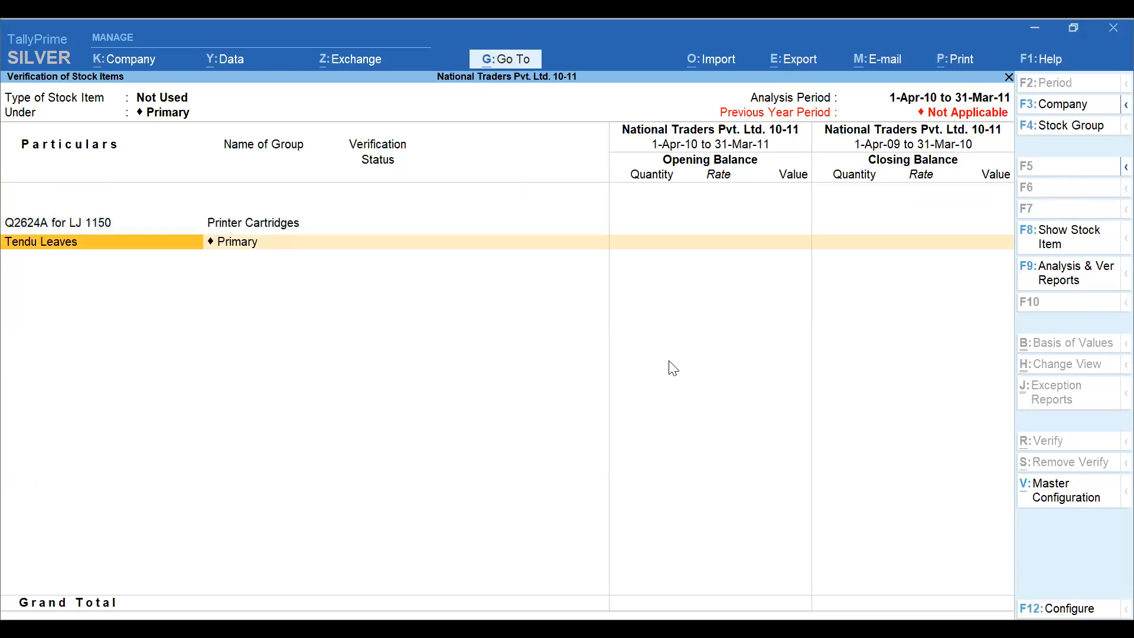
key(Escape)
Step: View the stock items under Used Only in Current Year and return to the Data Analysis list
key(Down)
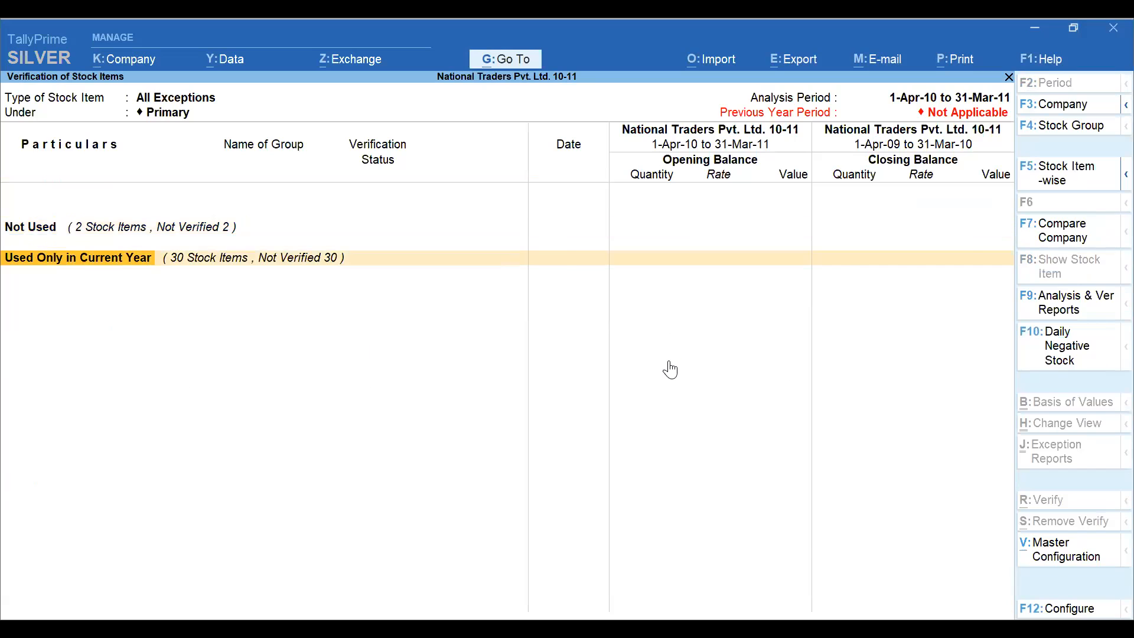
key(Return)
key(Escape)
key(Escape)
Step: Open Verification of Balances and drill down through Capital Account and Reserves & Surplus to the Capital Reserve vouchers
key(Down)
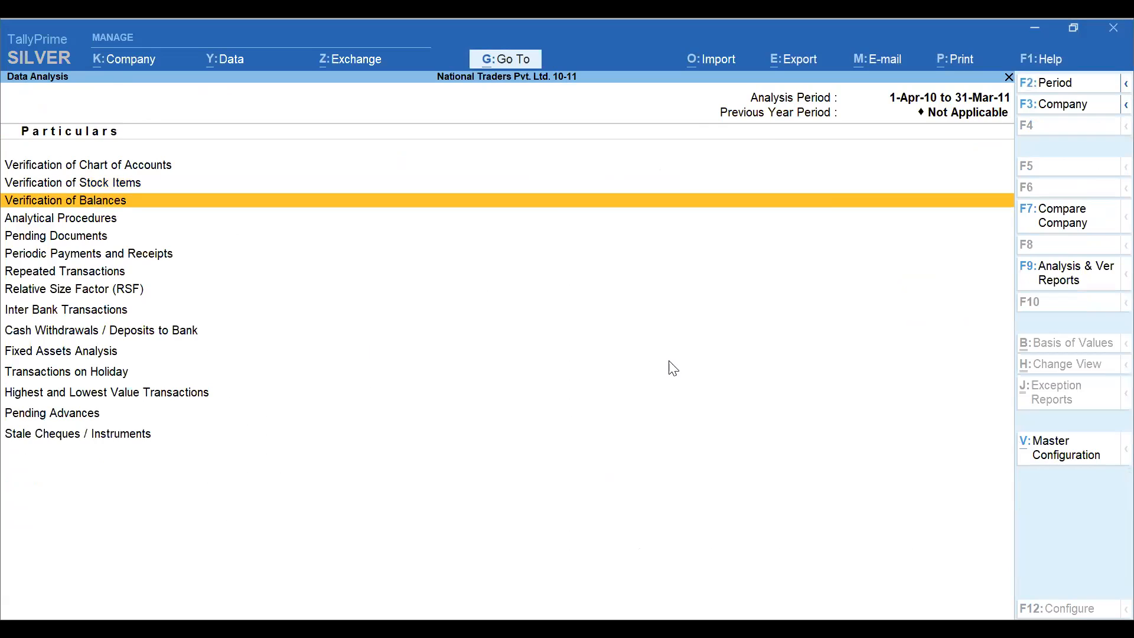
key(Return)
key(Return)
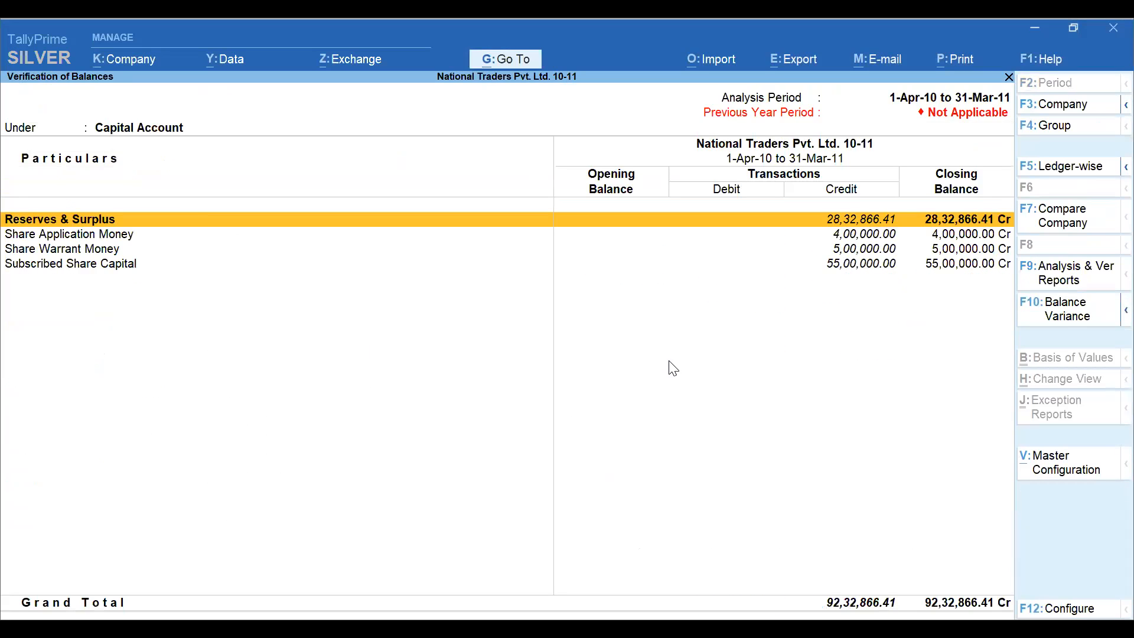
key(Return)
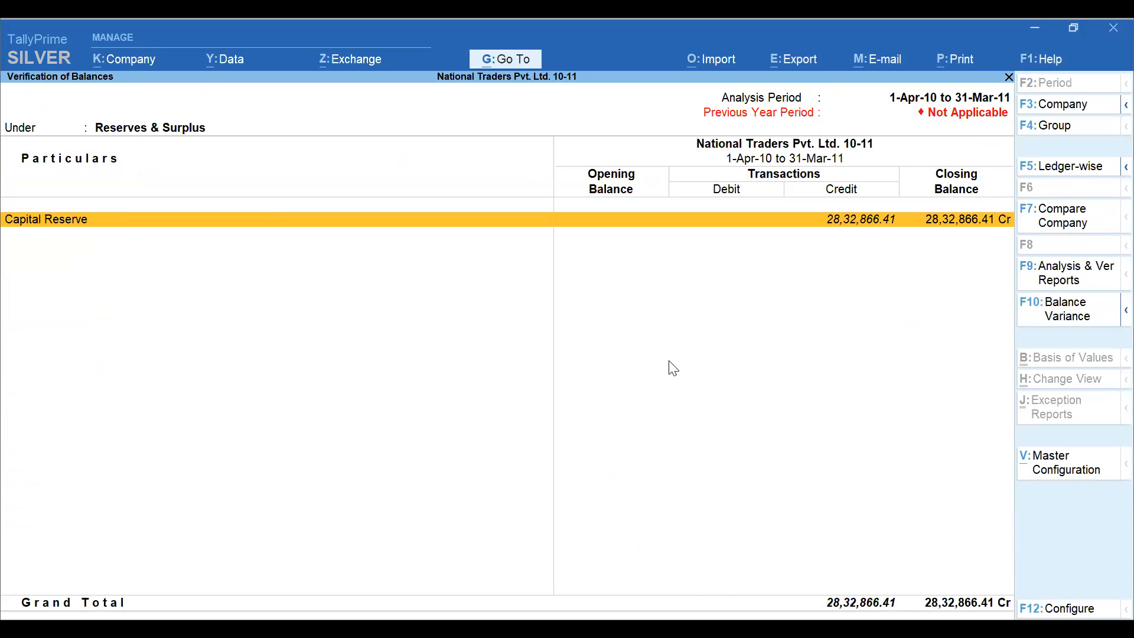
key(Return)
Step: View the verification status options for the Capital Reserve journal voucher, discard the verification details, and return to the Data Analysis list
key(ctrl+v)
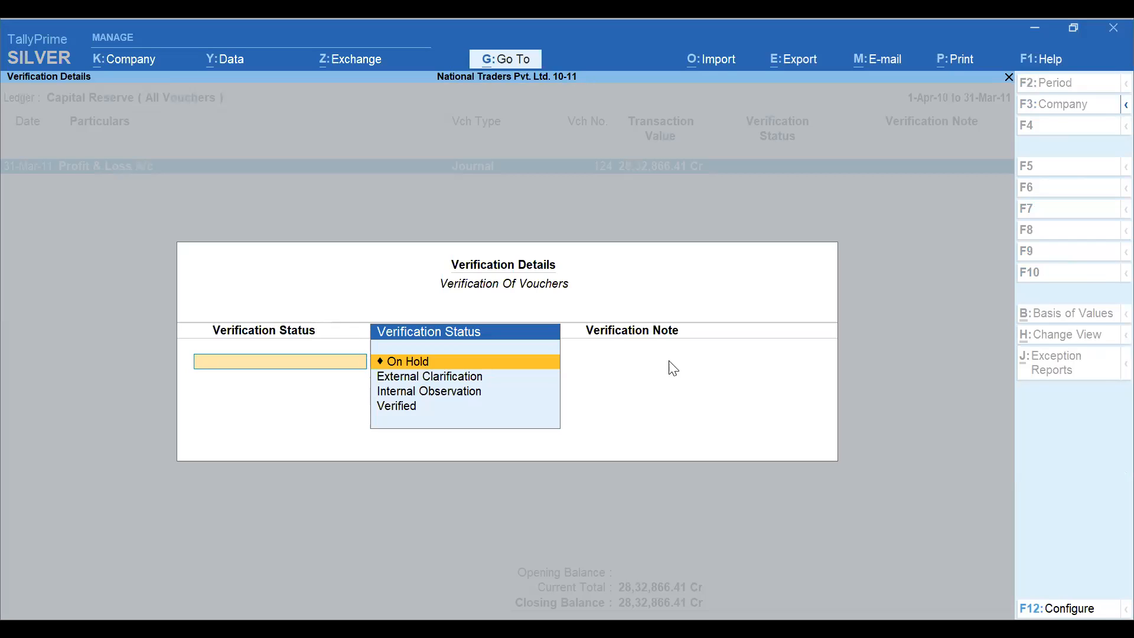
key(Escape)
key(y)
key(Escape)
key(Escape)
key(Escape)
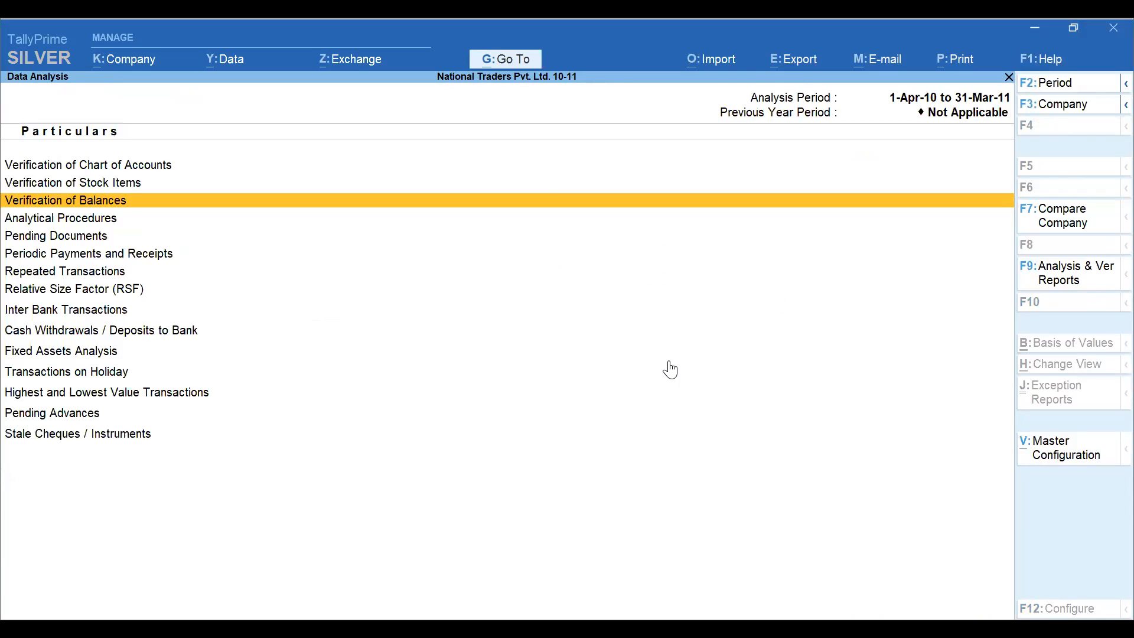
Step: Open Pending Documents, view the pending sales order summary, and return to the Pending Documents overview
key(Down)
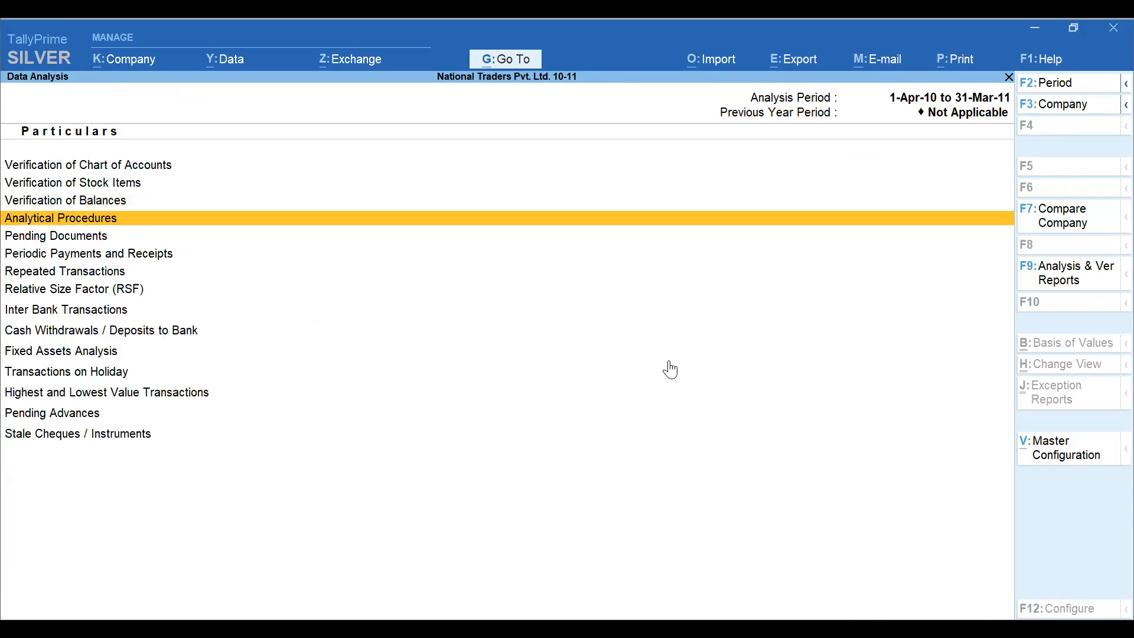
key(Down)
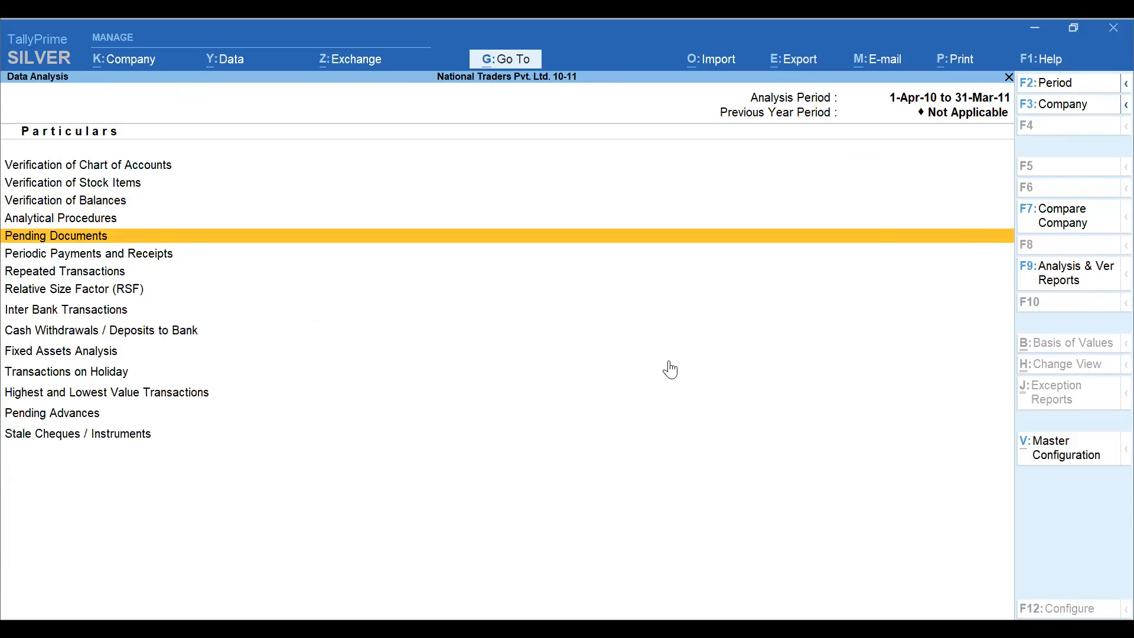
key(Return)
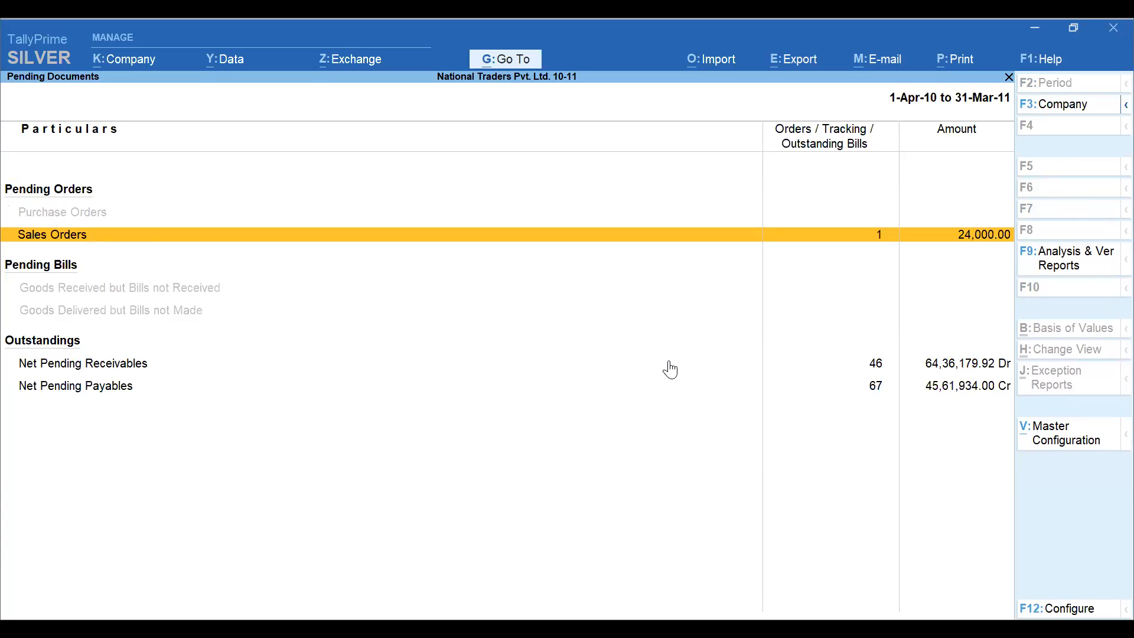
key(Return)
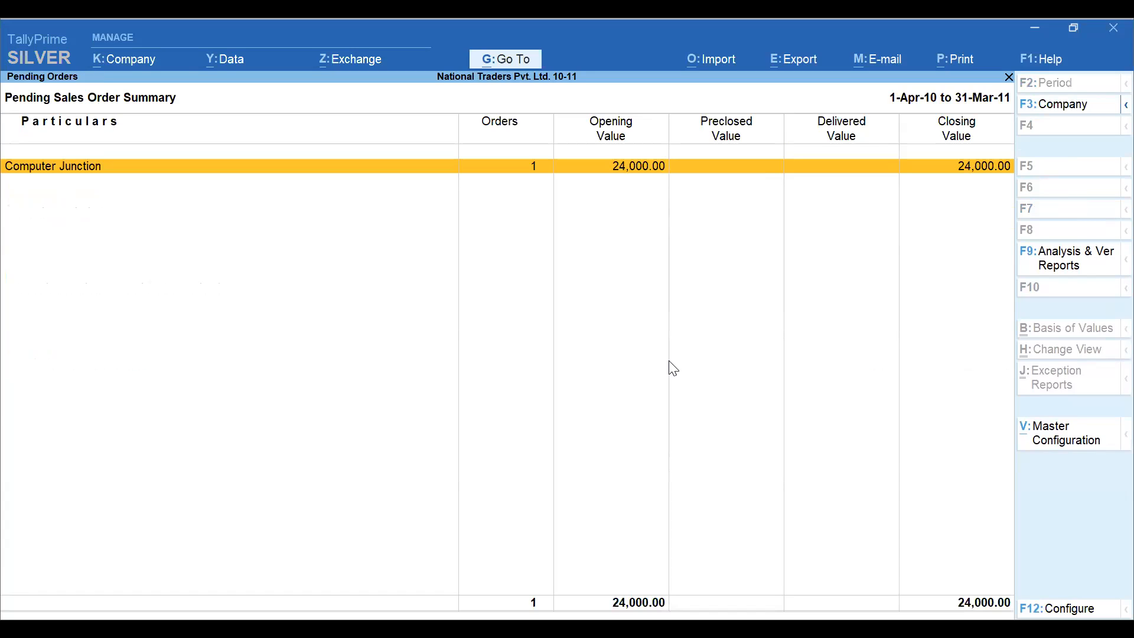
key(Escape)
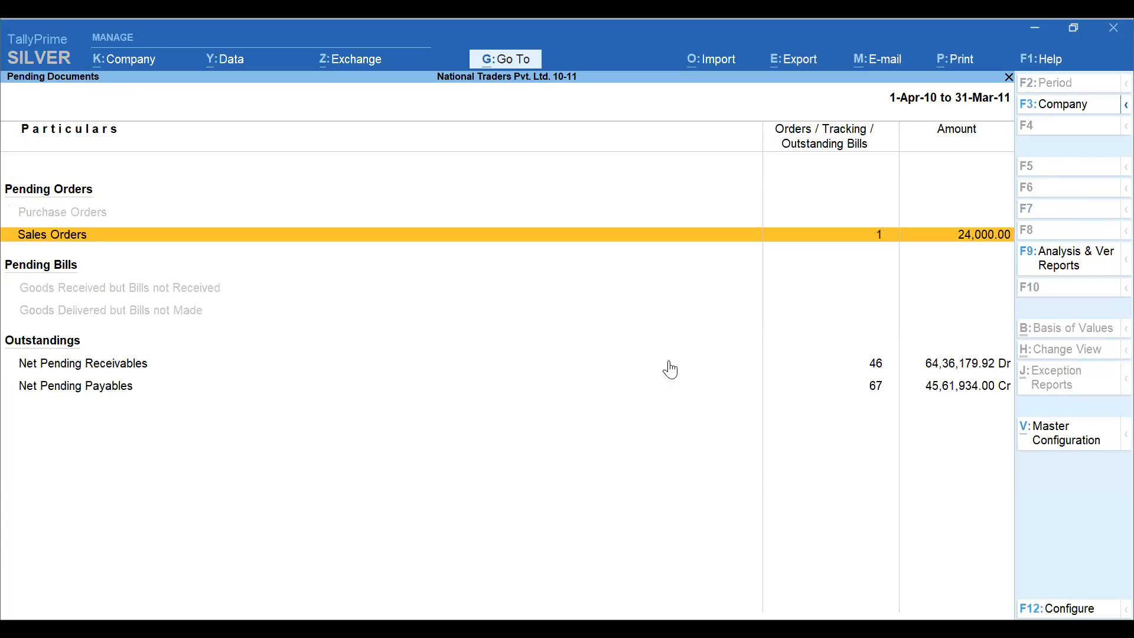
Step: View the Net Pending Receivables summary under Outstandings and return to the Data Analysis list
key(Down)
key(Down)
key(Up)
key(Return)
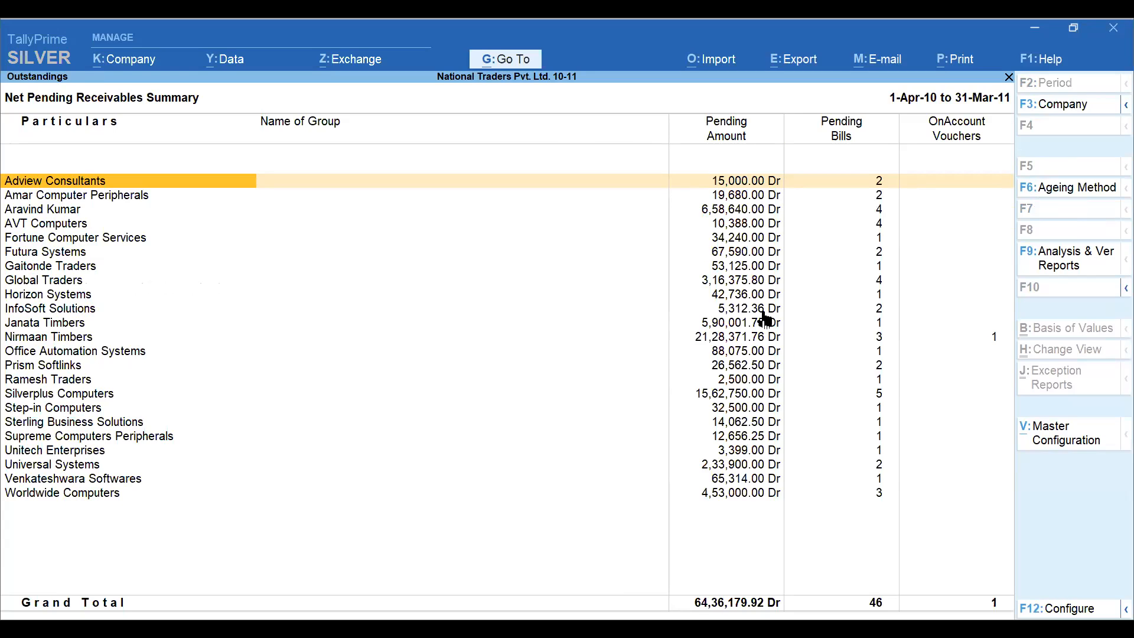
key(Escape)
key(Down)
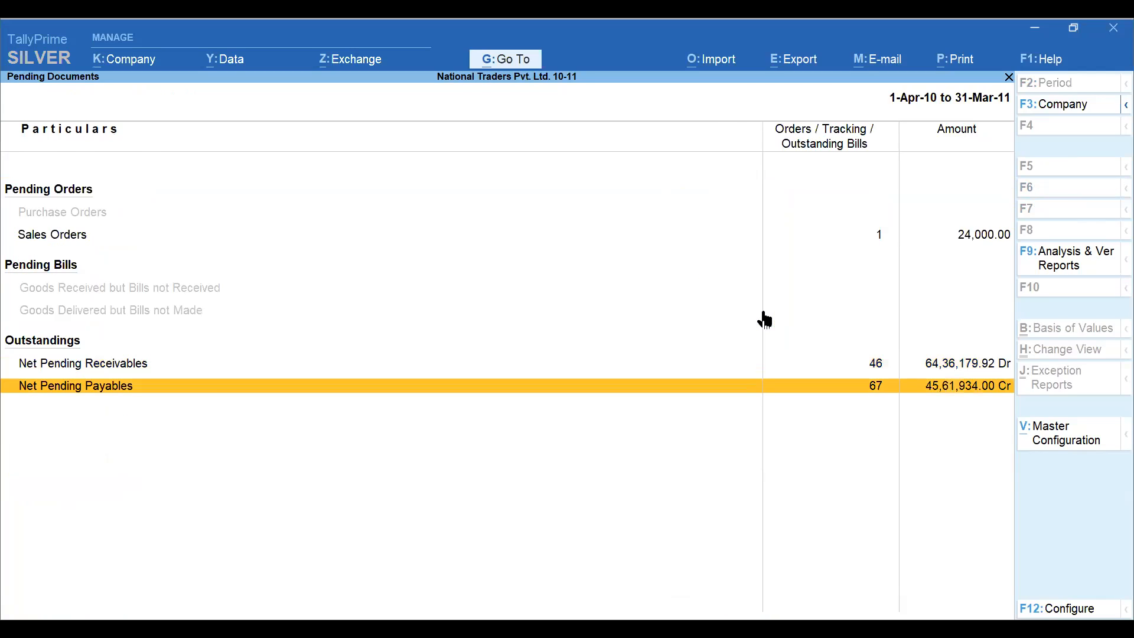
key(Escape)
Step: Open Periodic Payments and Receipts for the Indirect Expenses group
key(Down)
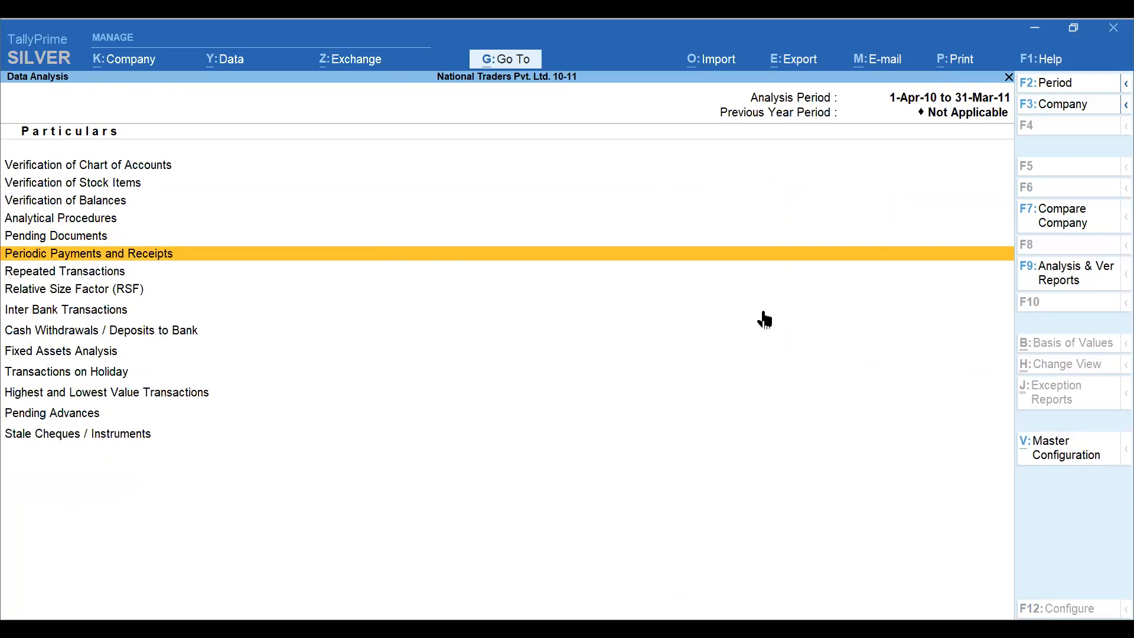
key(Return)
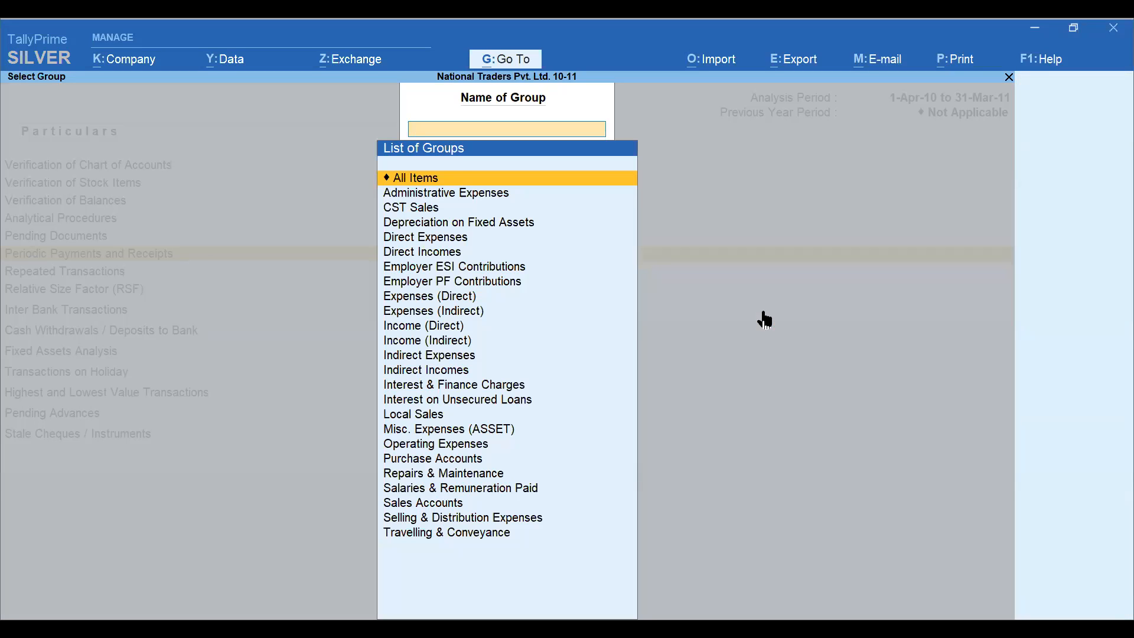
key(Down)
key(Down)
key(Down)
key(Down)
key(Down)
key(Up)
key(Down)
key(Down)
key(Down)
key(Down)
key(Down)
key(Down)
key(Down)
key(Down)
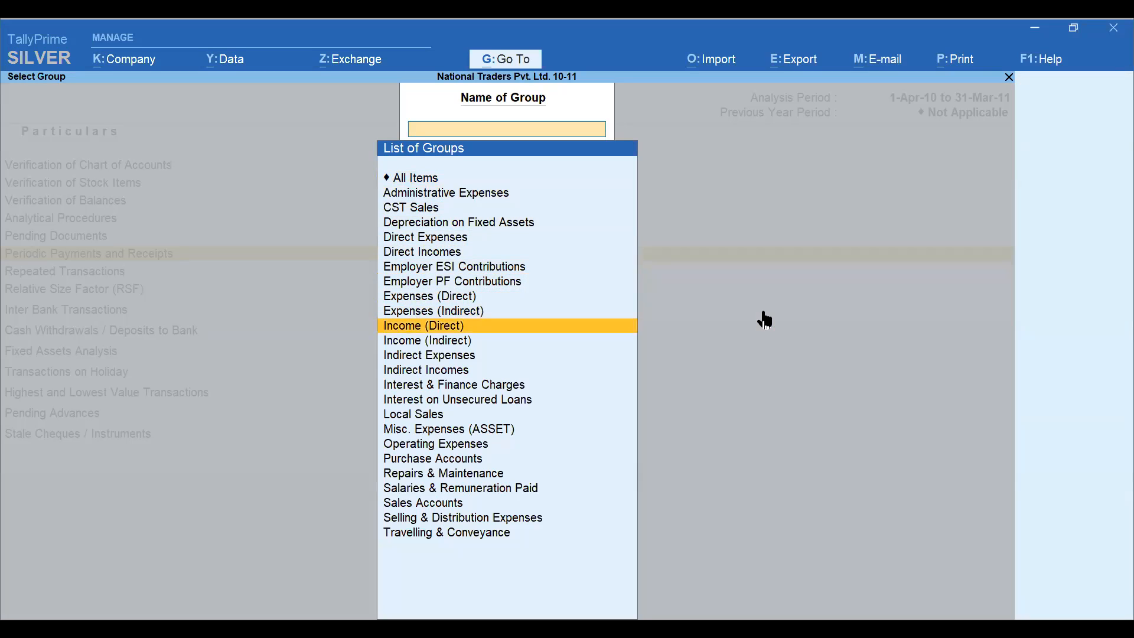
key(Return)
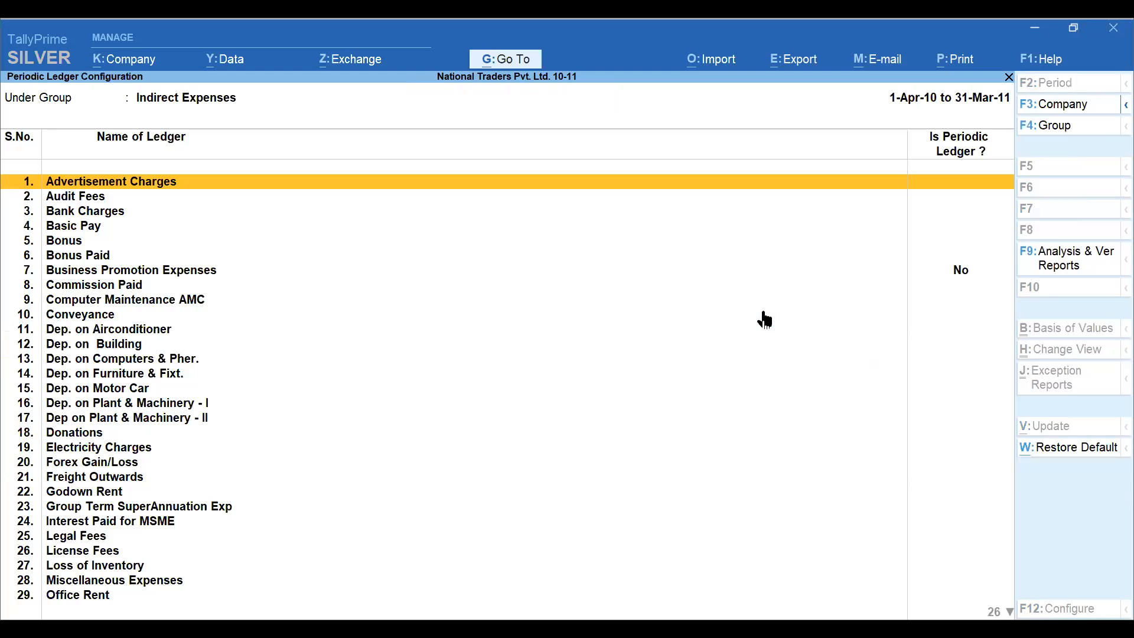
Step: Mark the Electricity Charges ledger under Indirect Expenses as a periodic ledger
key(Down)
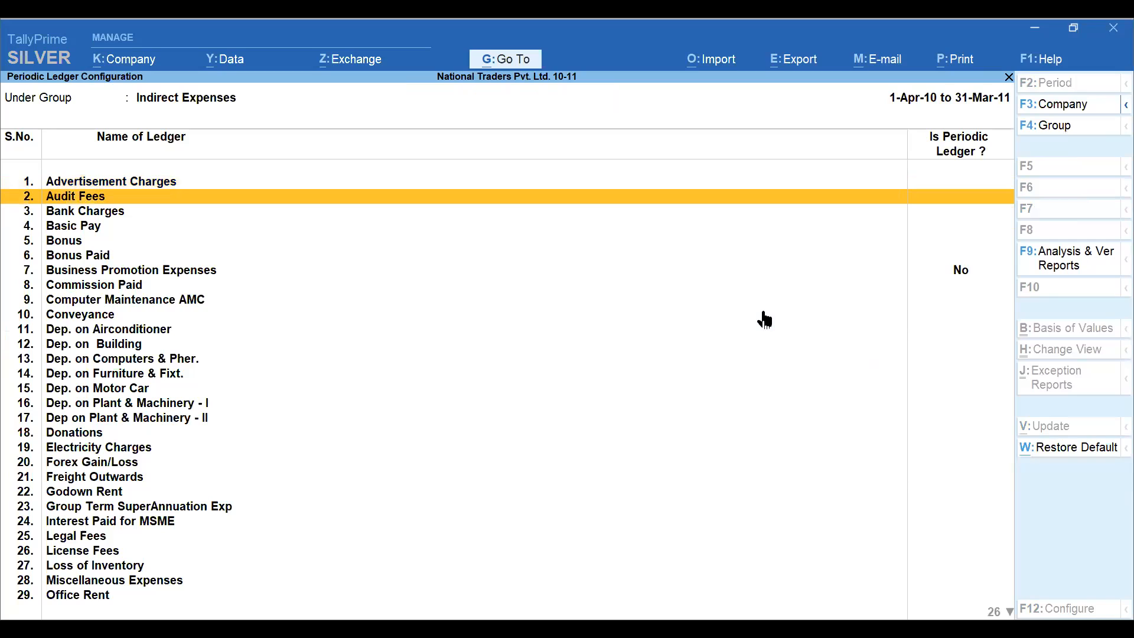
key(Down)
key(Down)
key(Down)
key(Down)
key(Down)
key(Down)
key(Down)
key(Down)
key(Down)
key(Down)
key(Down)
key(Down)
key(Down)
key(Down)
key(Down)
key(Down)
key(Down)
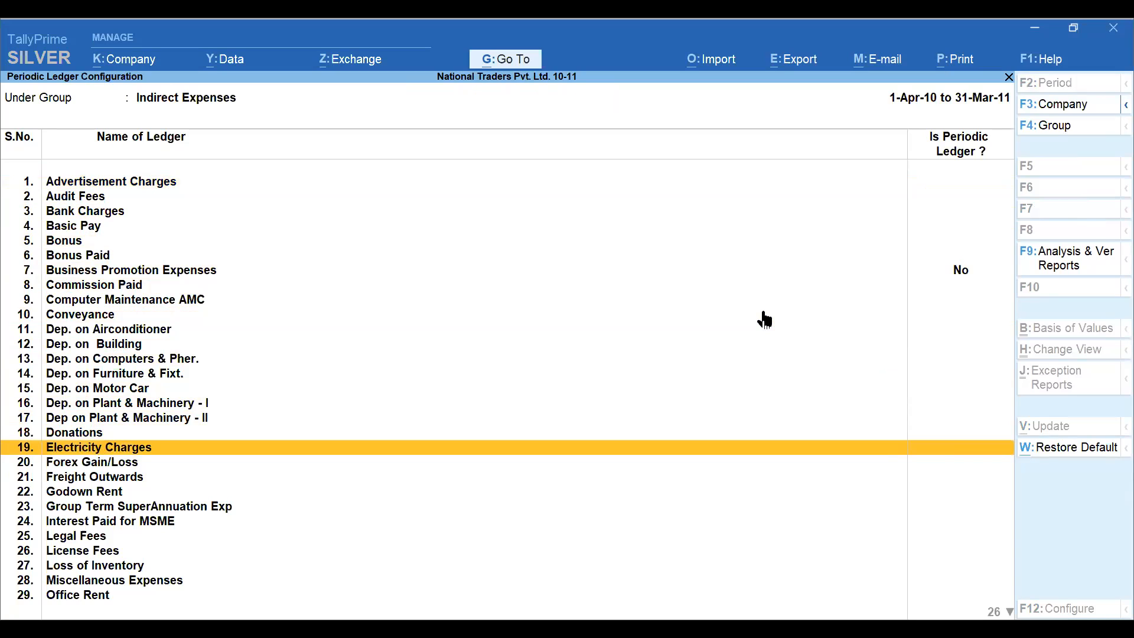
key(space)
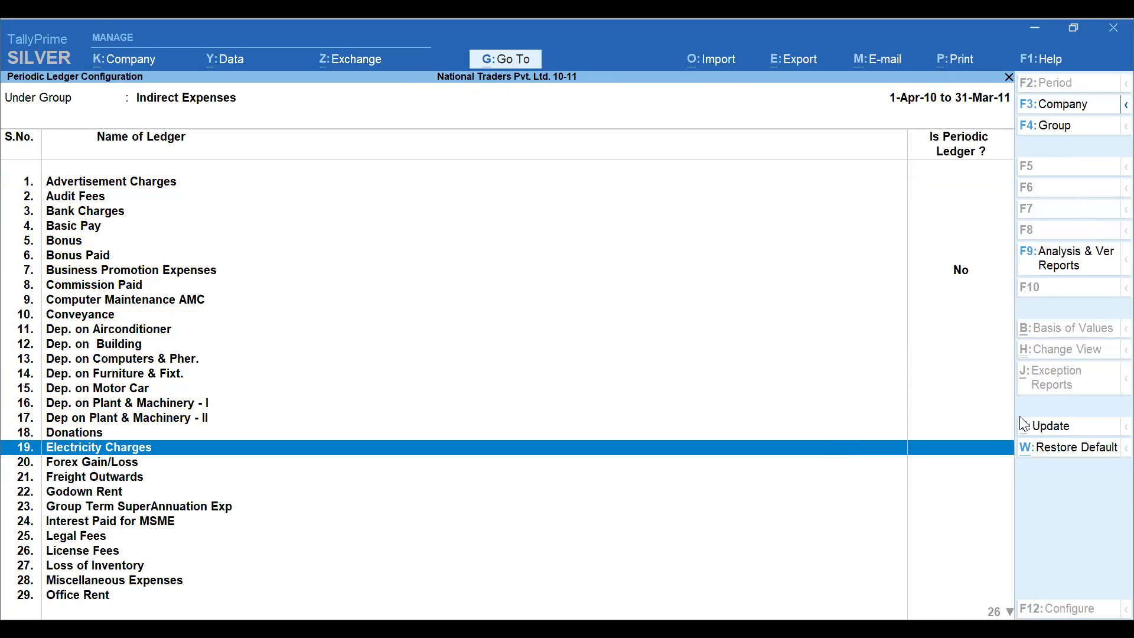
click(1049, 429)
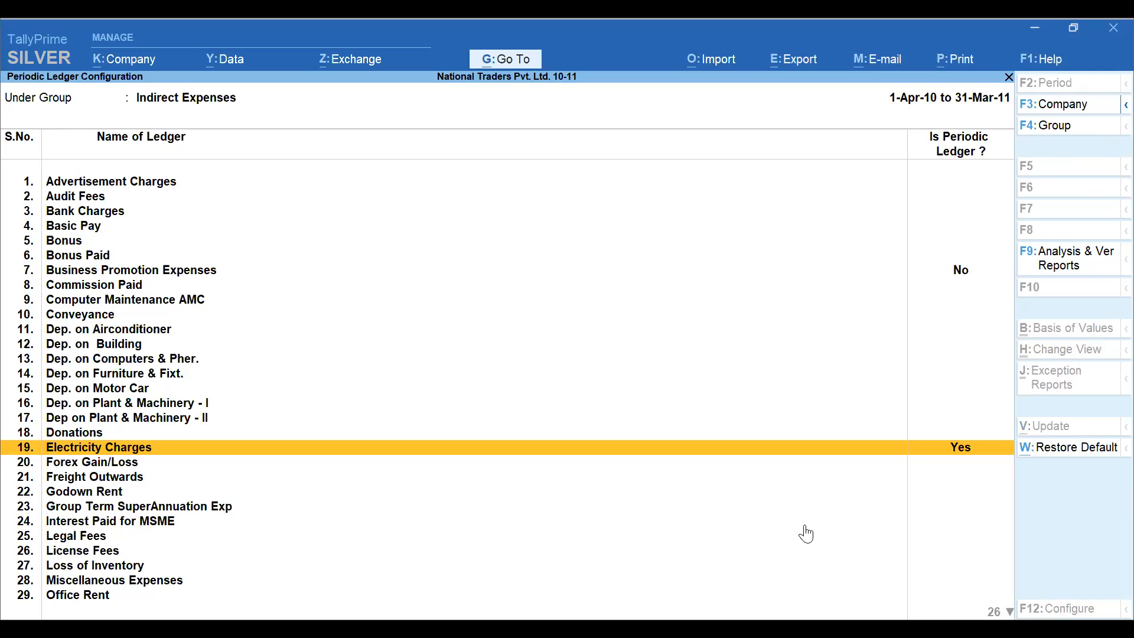
Step: View the list of Analysis & Verification Reports and return to the Electricity Charges entry in Periodic Ledger Configuration
click(646, 467)
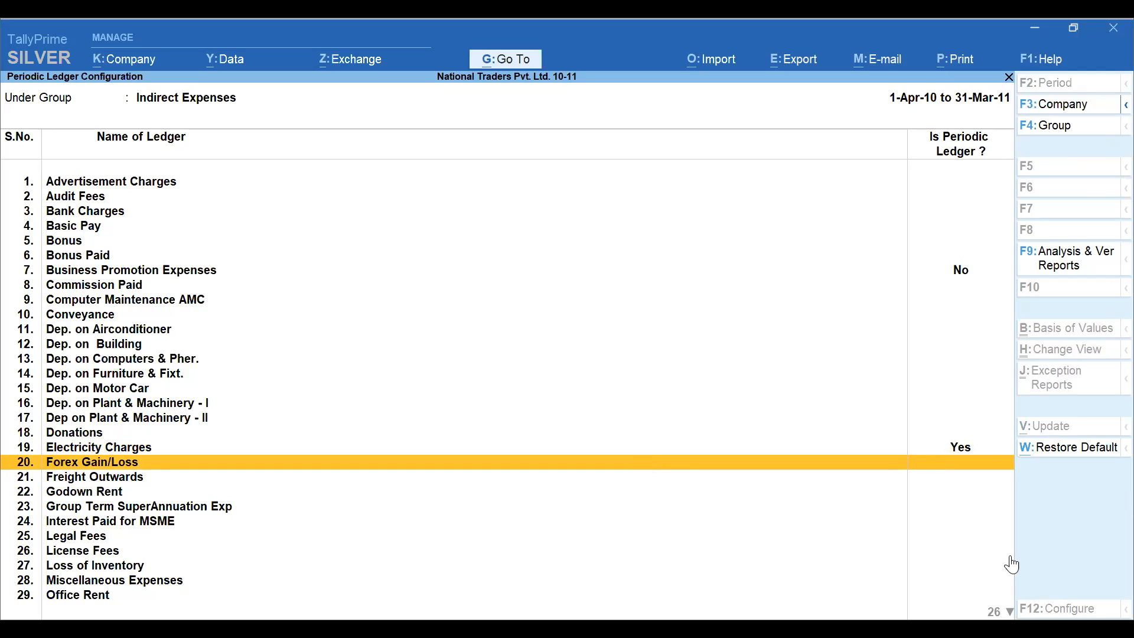
click(1079, 268)
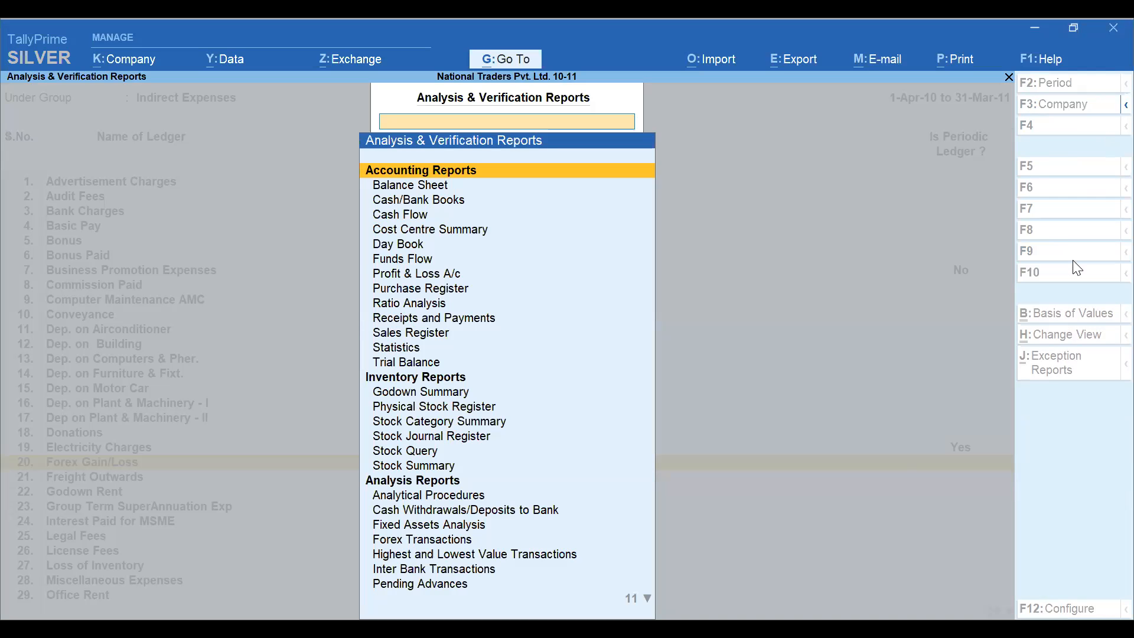
key(Escape)
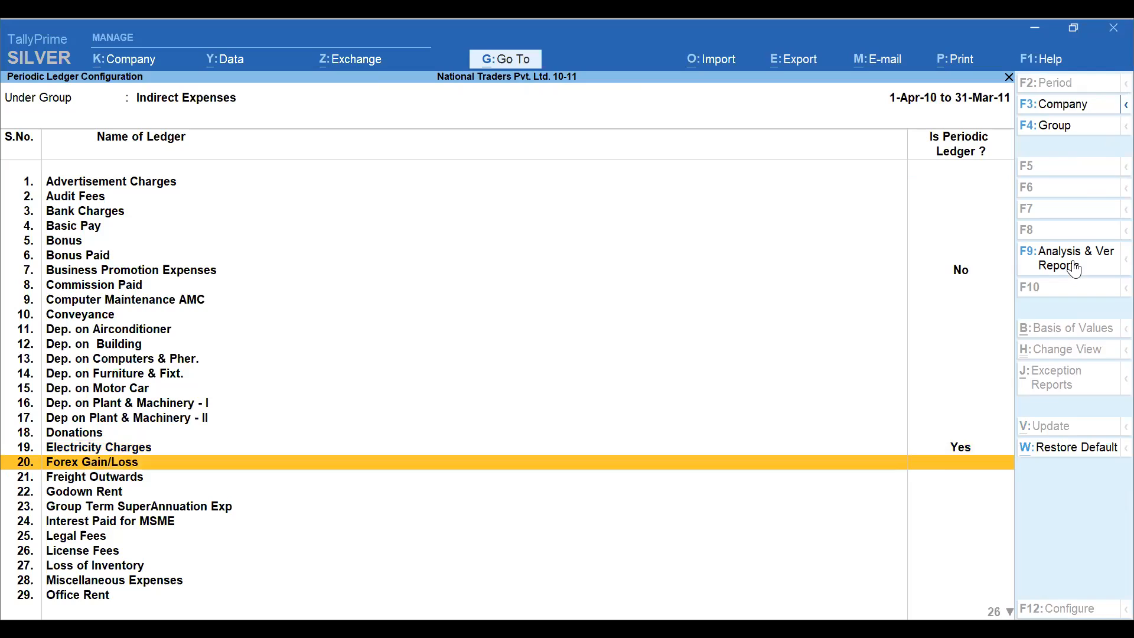
key(Up)
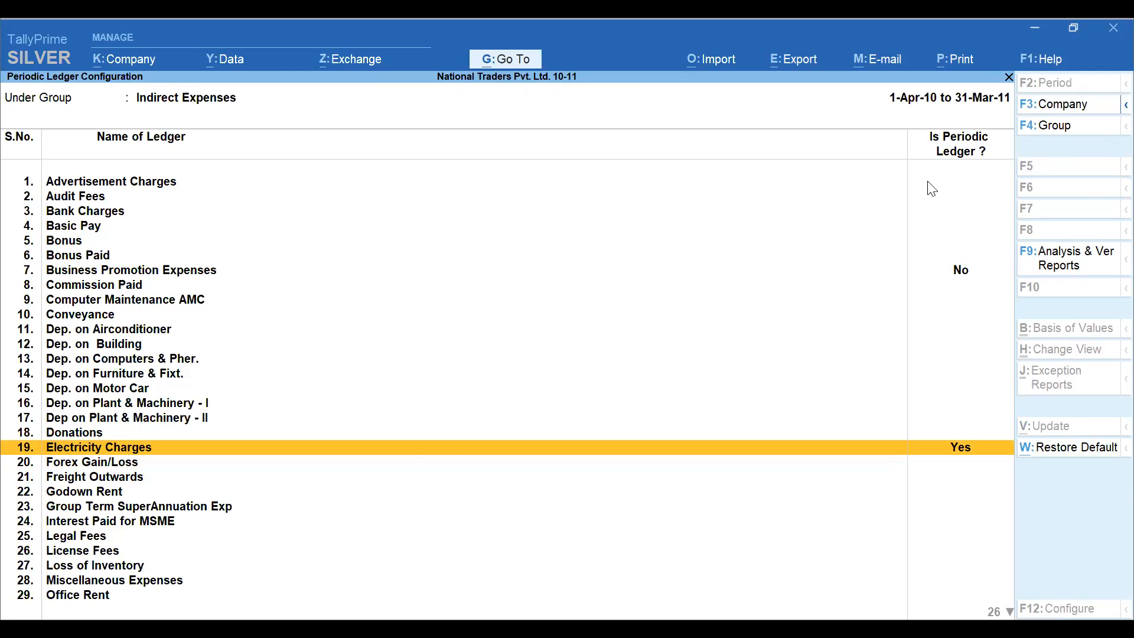
Step: Leave the periodic ledger configuration and open the Repeated Transactions report from the Data Analysis list
key(F4)
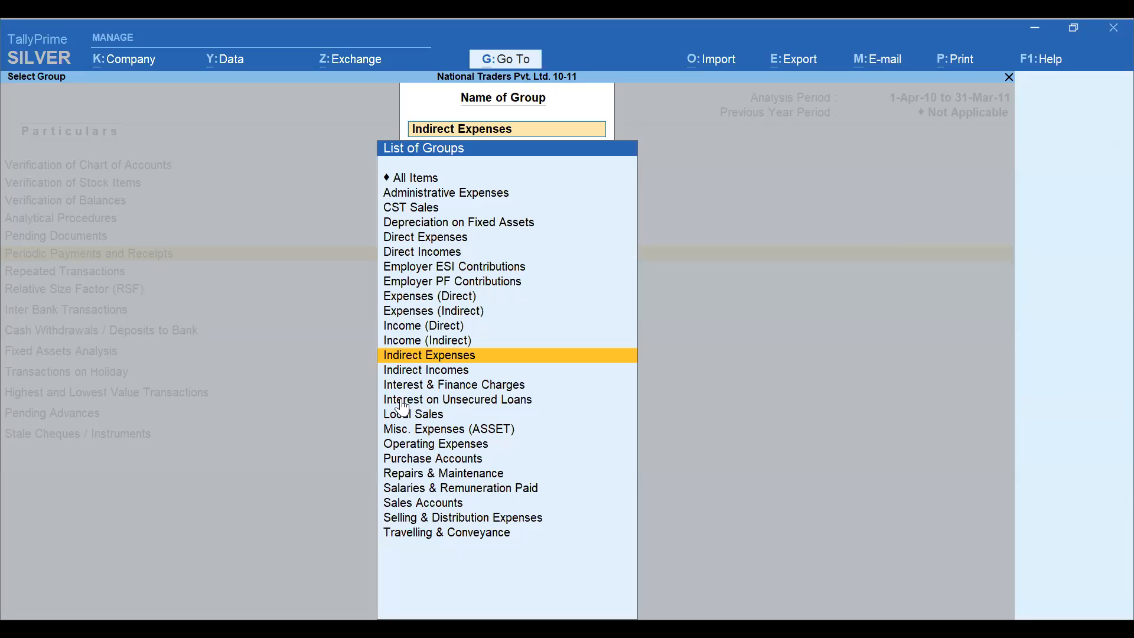
key(BackSpace)
key(Escape)
key(Down)
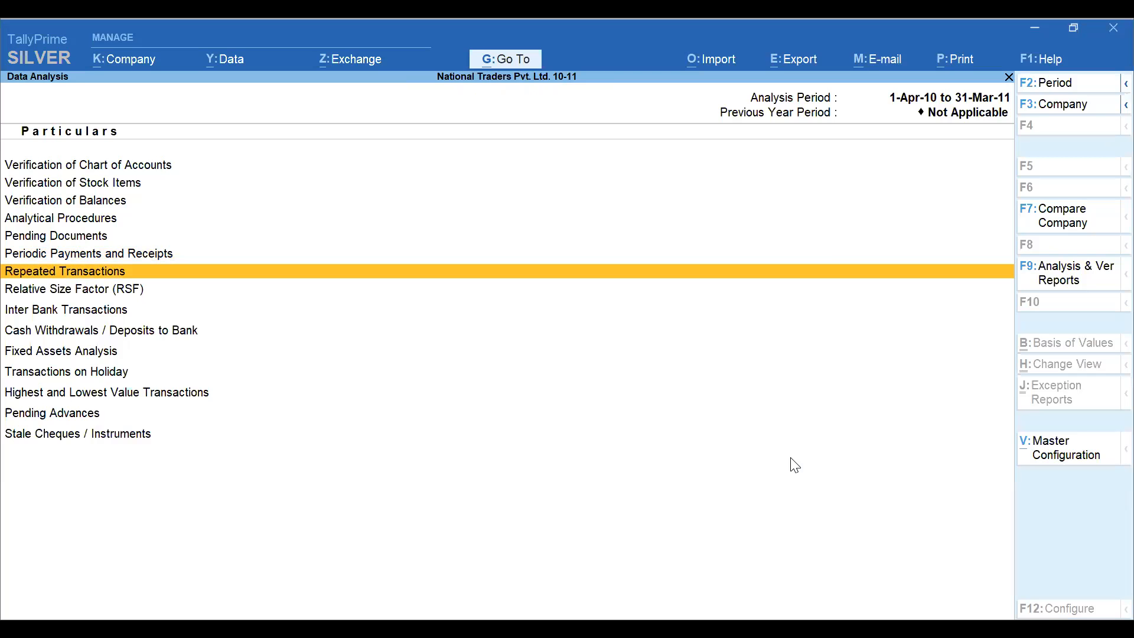
key(Return)
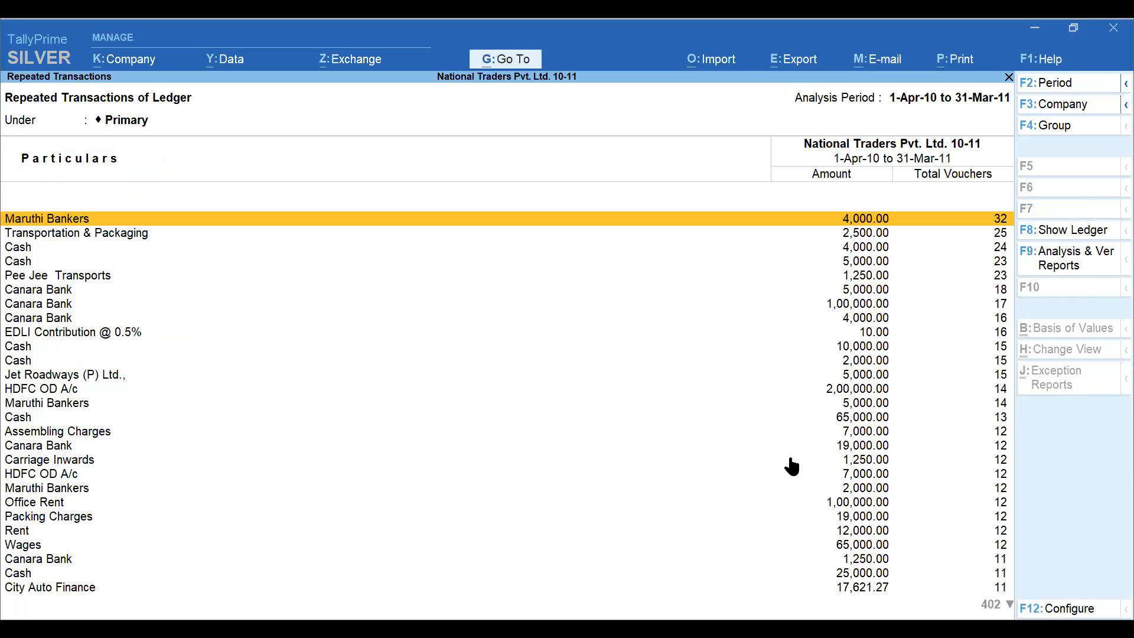
Step: Examine the repeated ledger transactions, comparing amounts and voucher totals from Maruthi Bankers down to City Auto Finance
key(Down)
key(Down)
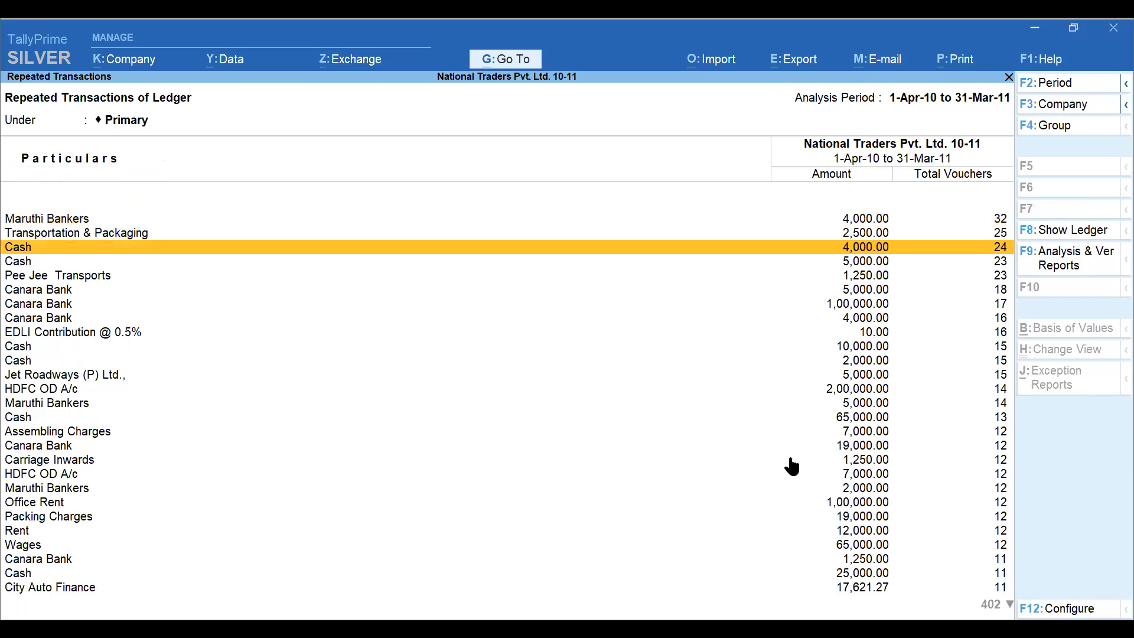
key(Up)
key(Down)
key(Down)
key(Down)
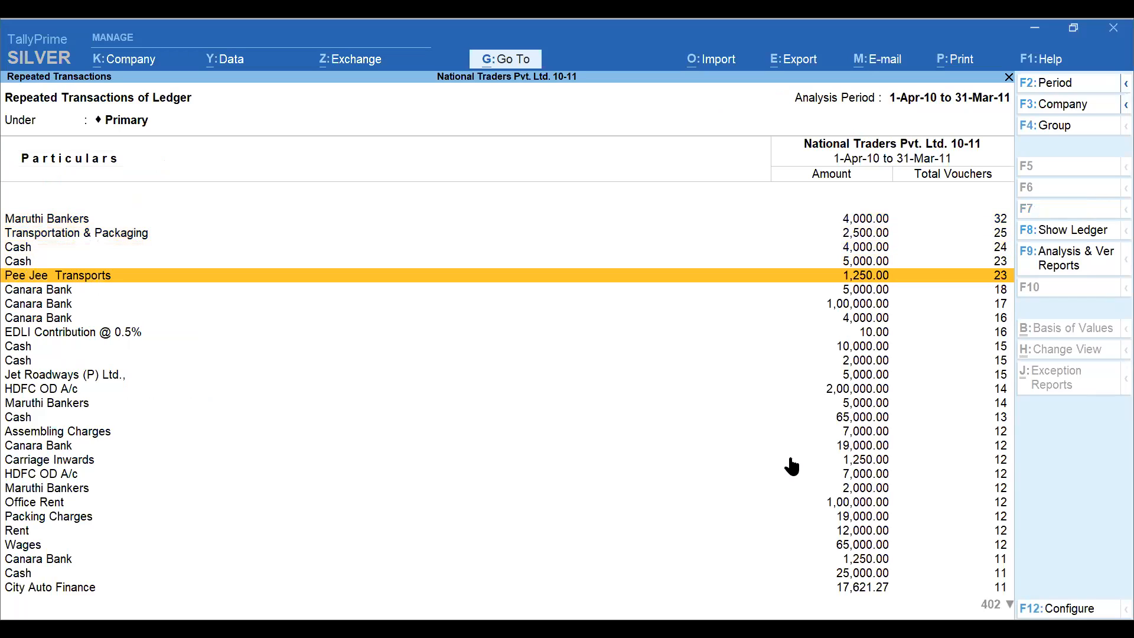
key(Down)
key(Up)
key(Up)
key(Up)
key(Up)
key(Up)
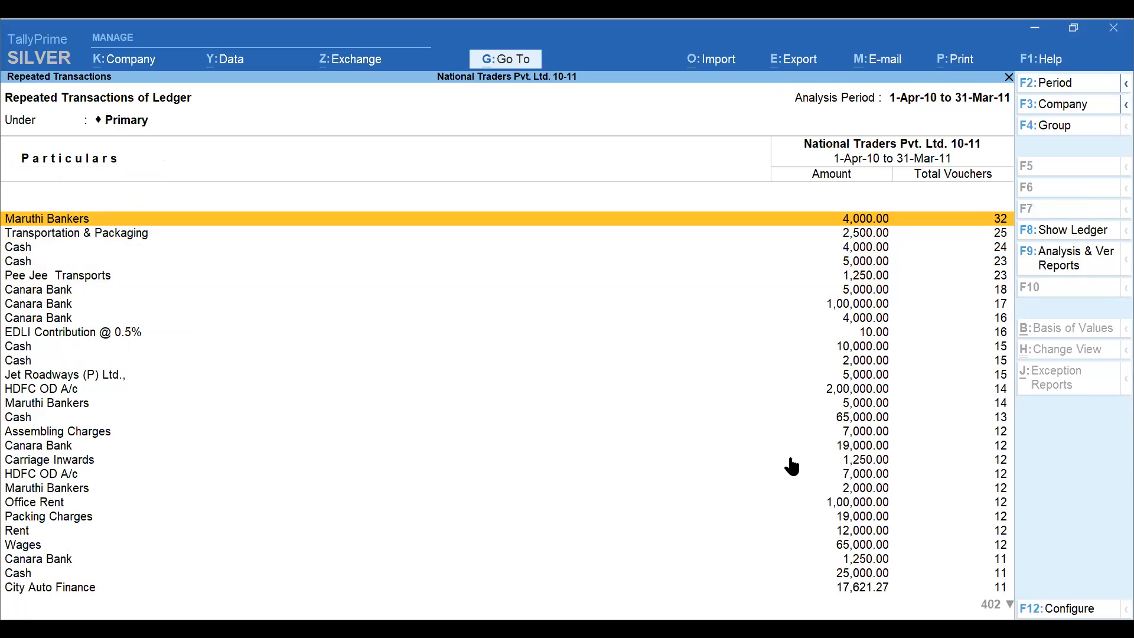
key(Down)
key(Down)
key(Down)
key(Down)
key(Down)
key(Down)
key(Down)
key(Down)
key(Down)
key(Down)
key(Down)
key(Down)
key(Down)
key(Down)
key(Down)
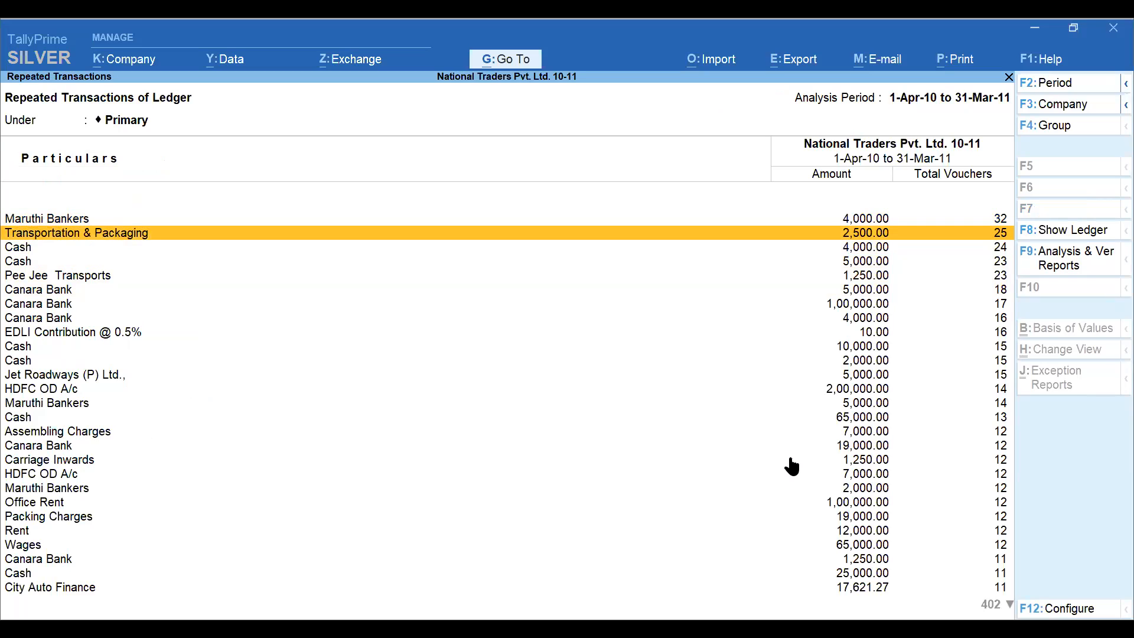
key(Down)
key(Down)
key(Down)
key(Down)
key(Down)
key(Down)
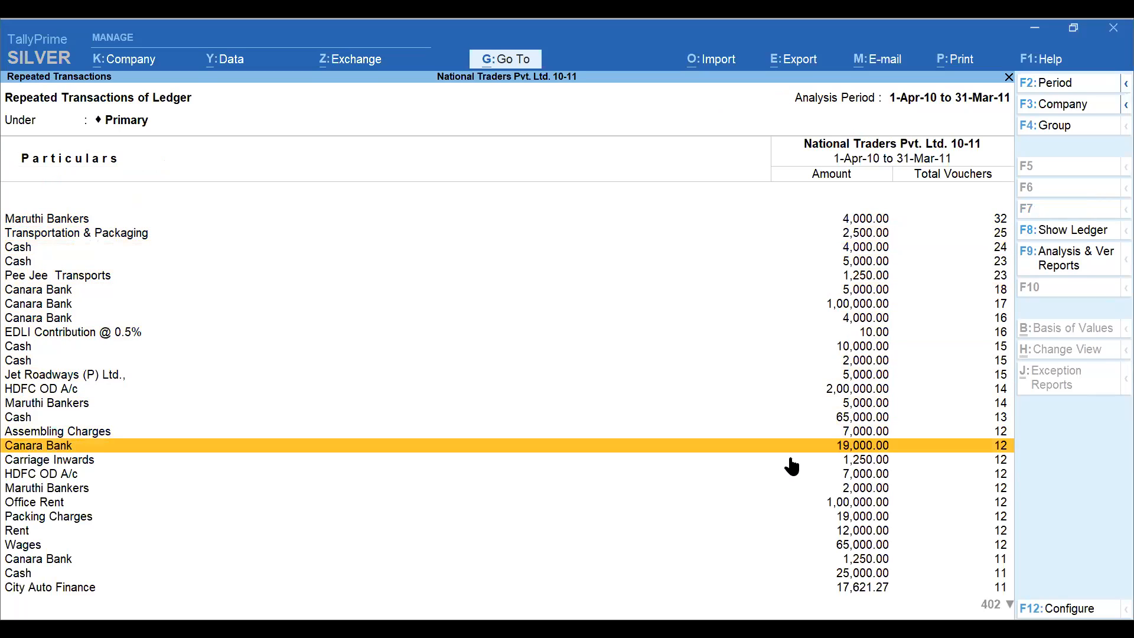
key(Down)
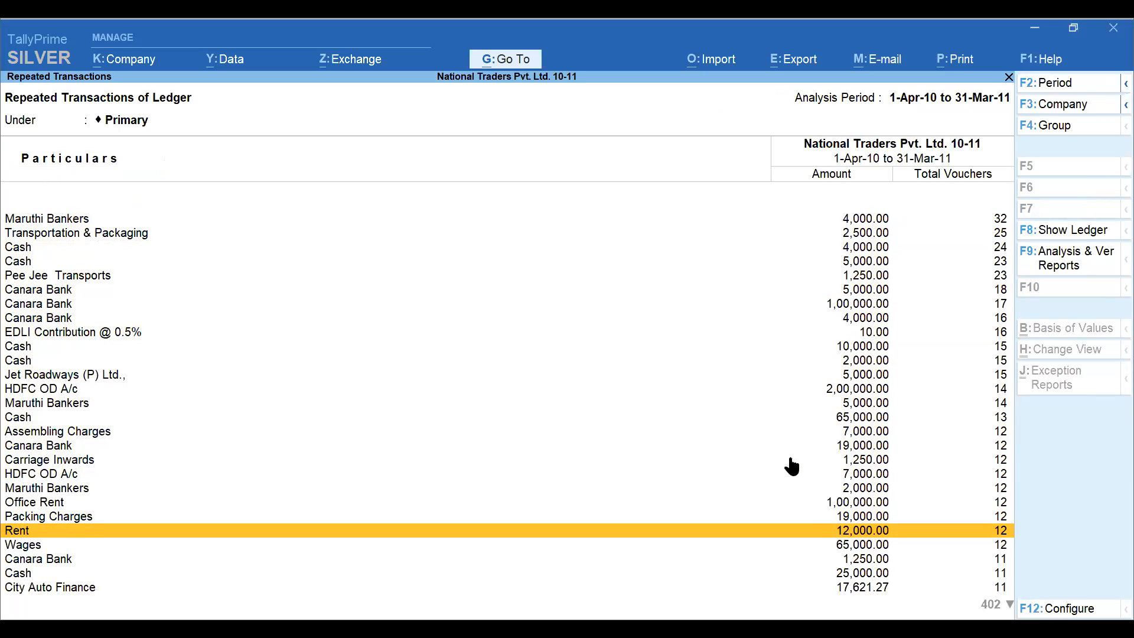
key(Down)
key(Down)
key(Down)
key(Down)
key(Down)
key(Down)
key(Down)
key(Down)
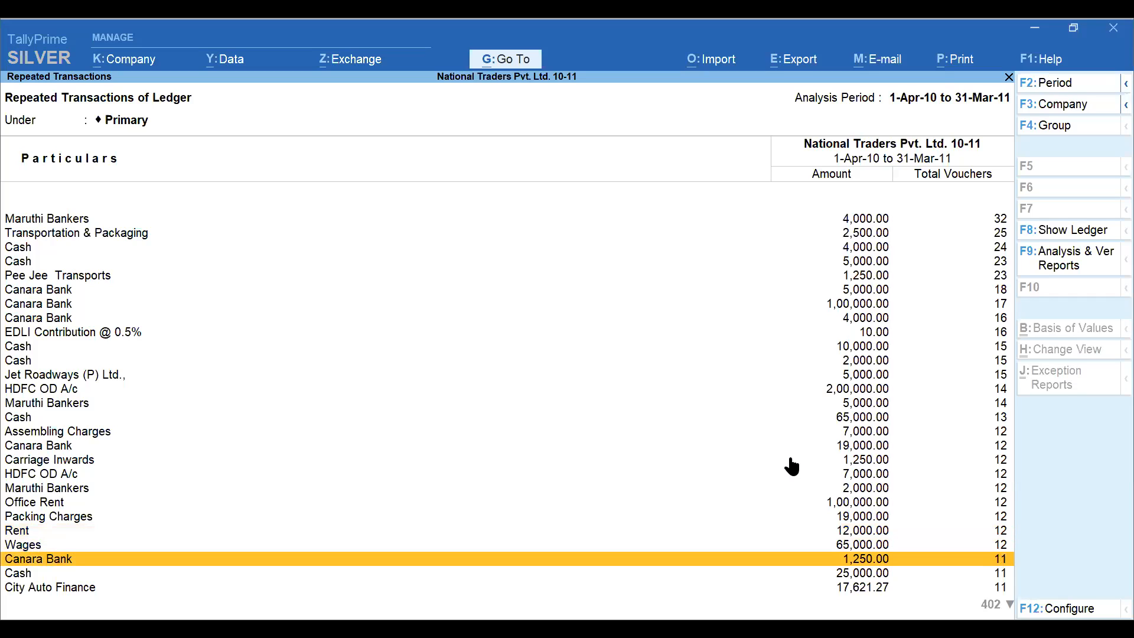
key(Down)
key(Up)
key(Up)
key(Up)
key(Up)
key(Up)
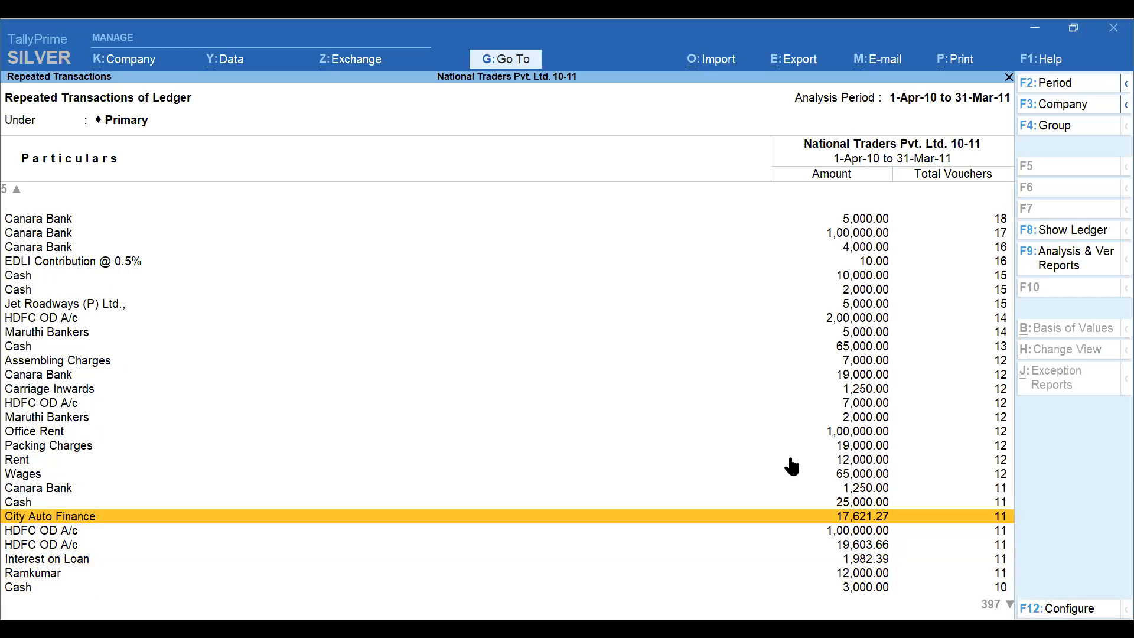
Step: Close the Repeated Transactions report and return to the Gateway of Tally main menu
key(Escape)
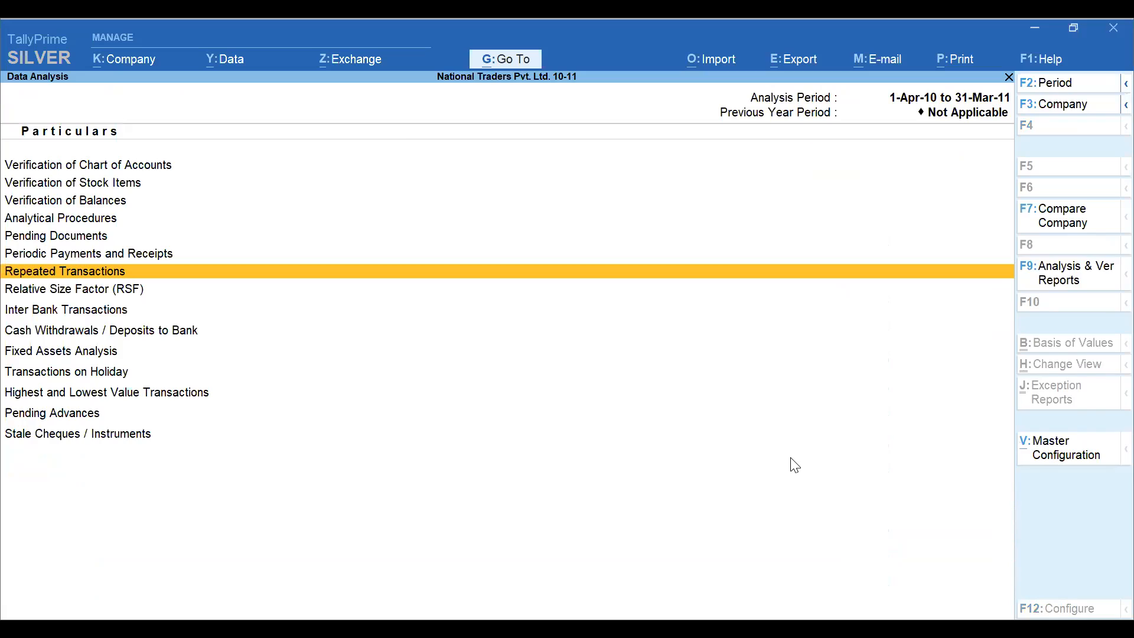
key(Escape)
key(Escape)
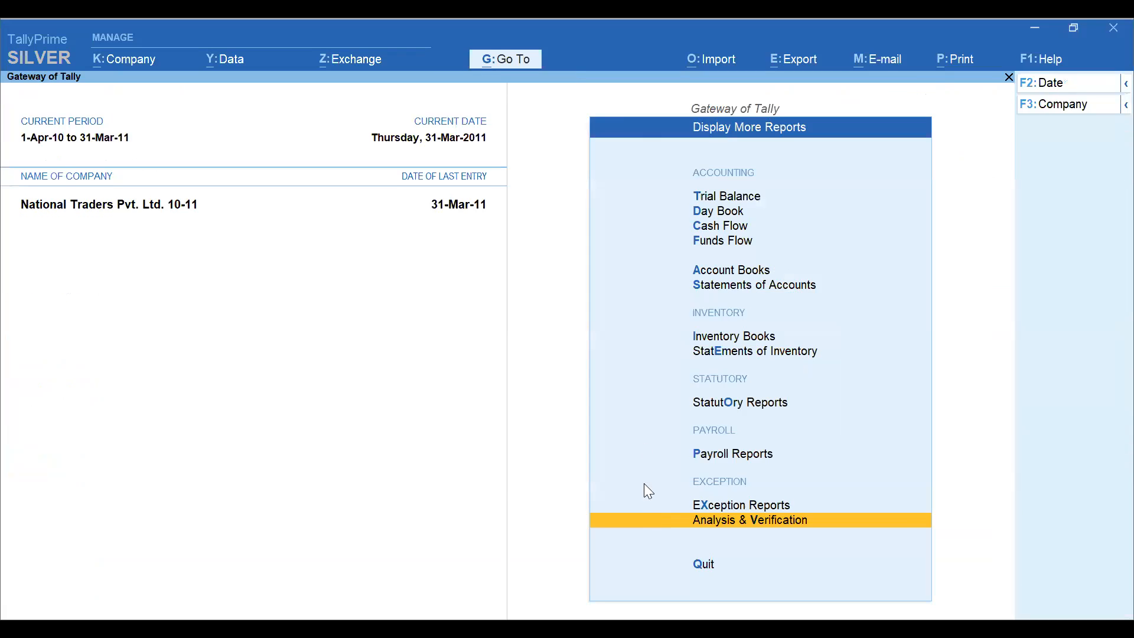
key(Escape)
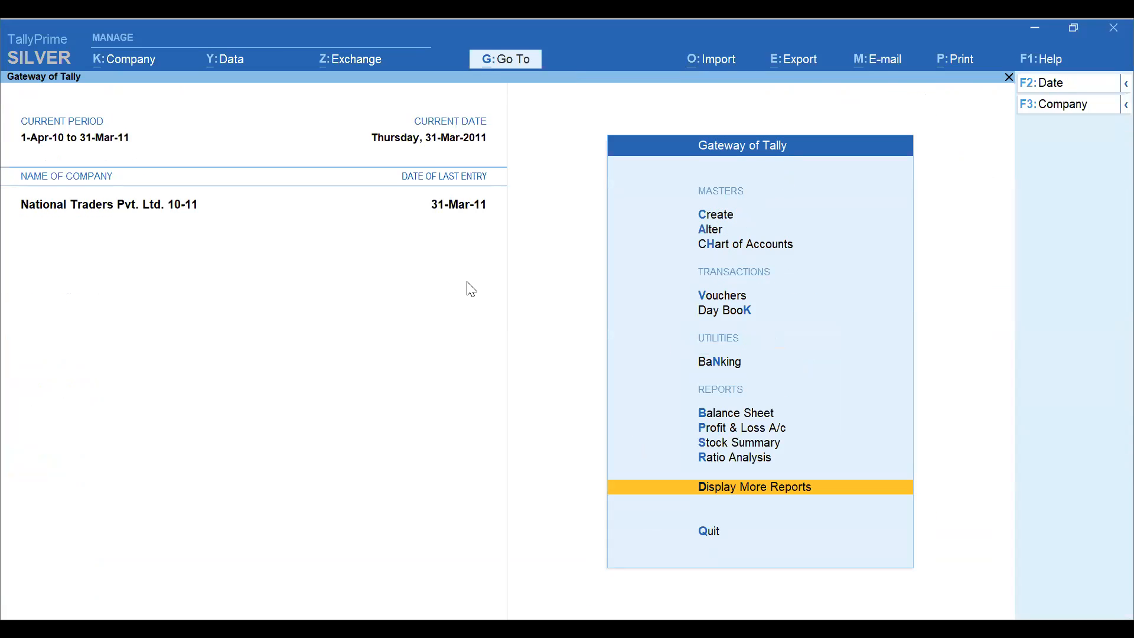
Step: Find the Ledger Outstandings report and open it for the City Auto Finance ledger
click(509, 60)
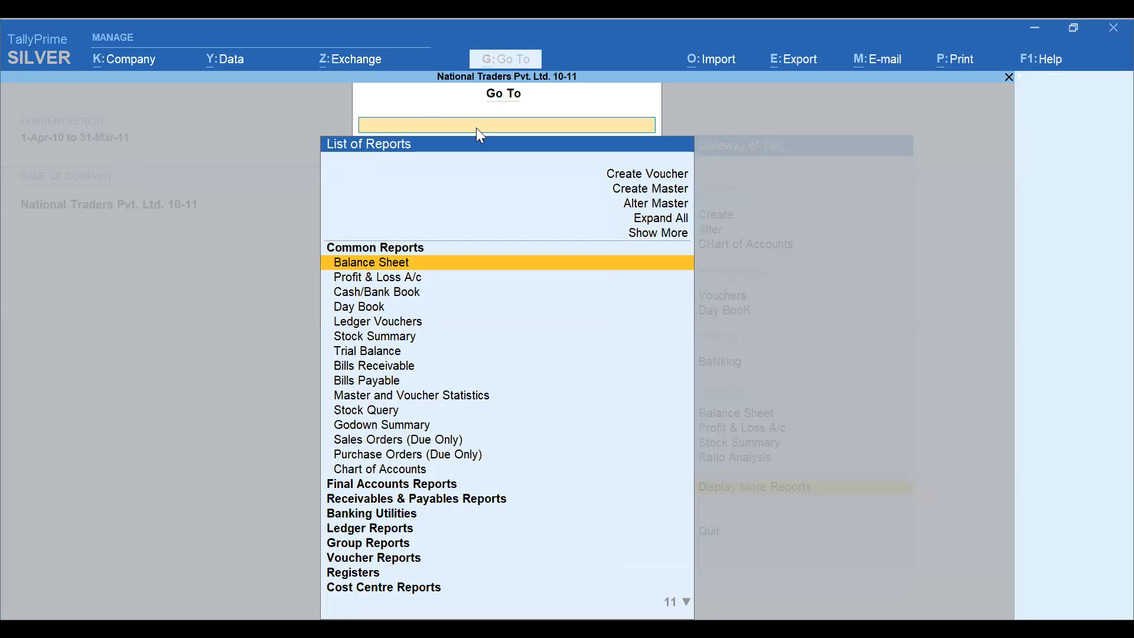
text(ci)
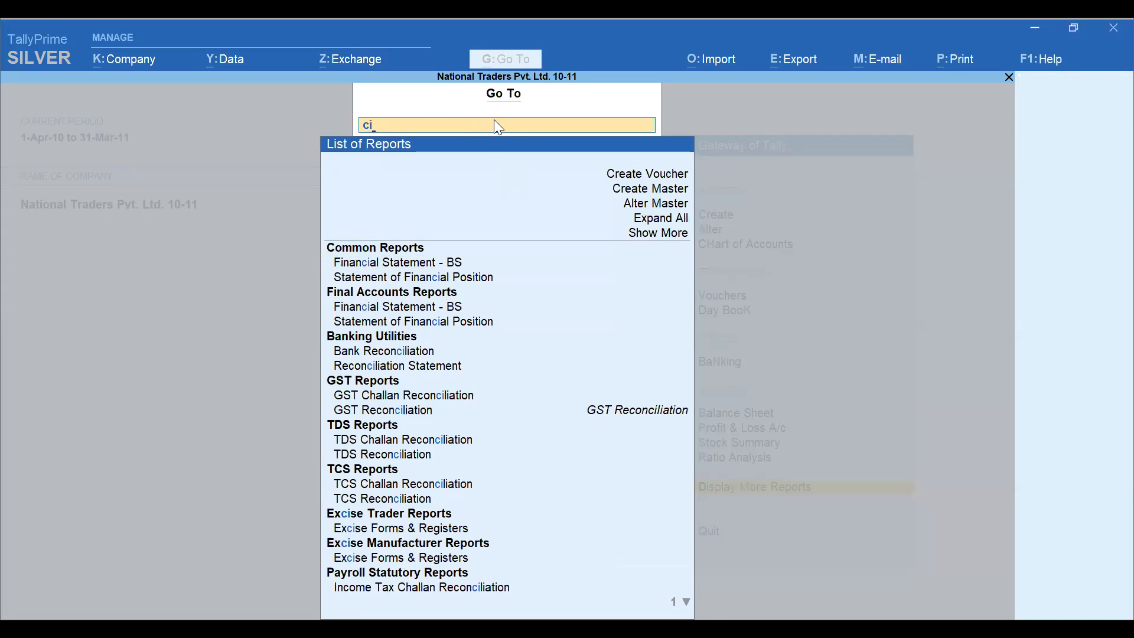
key(BackSpace)
key(BackSpace)
text(ledg)
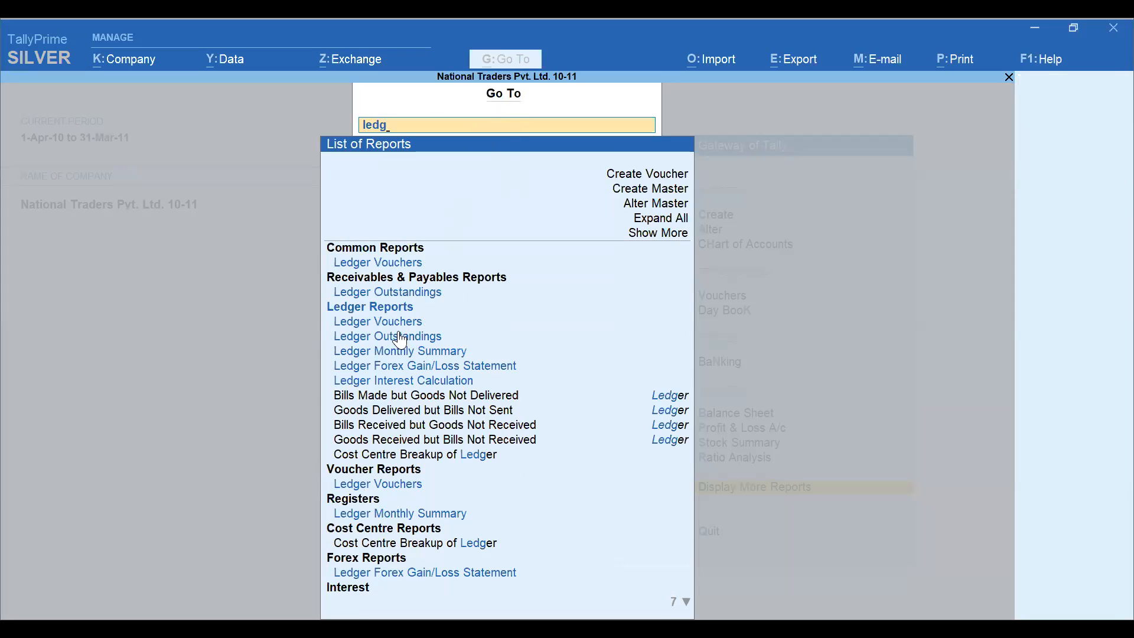
click(395, 335)
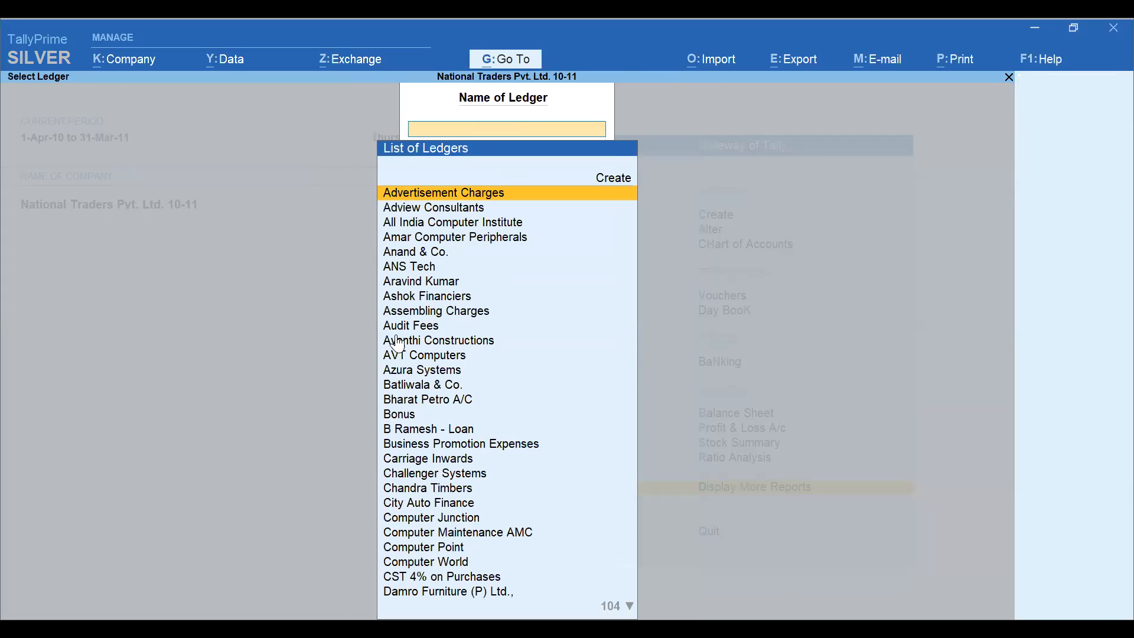
text(City)
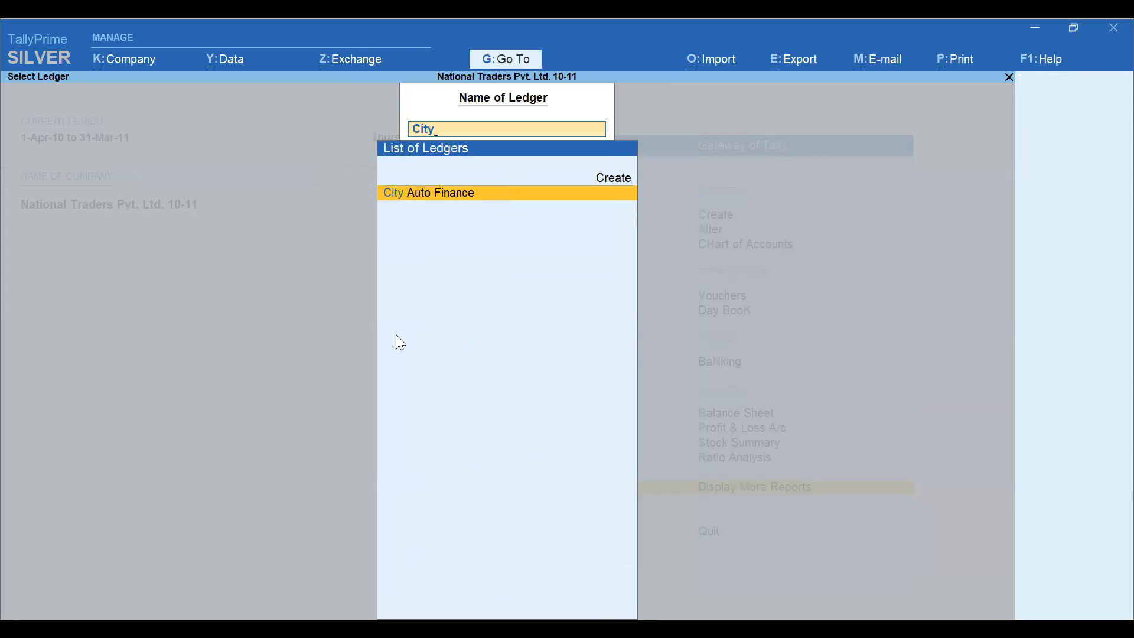
key(Return)
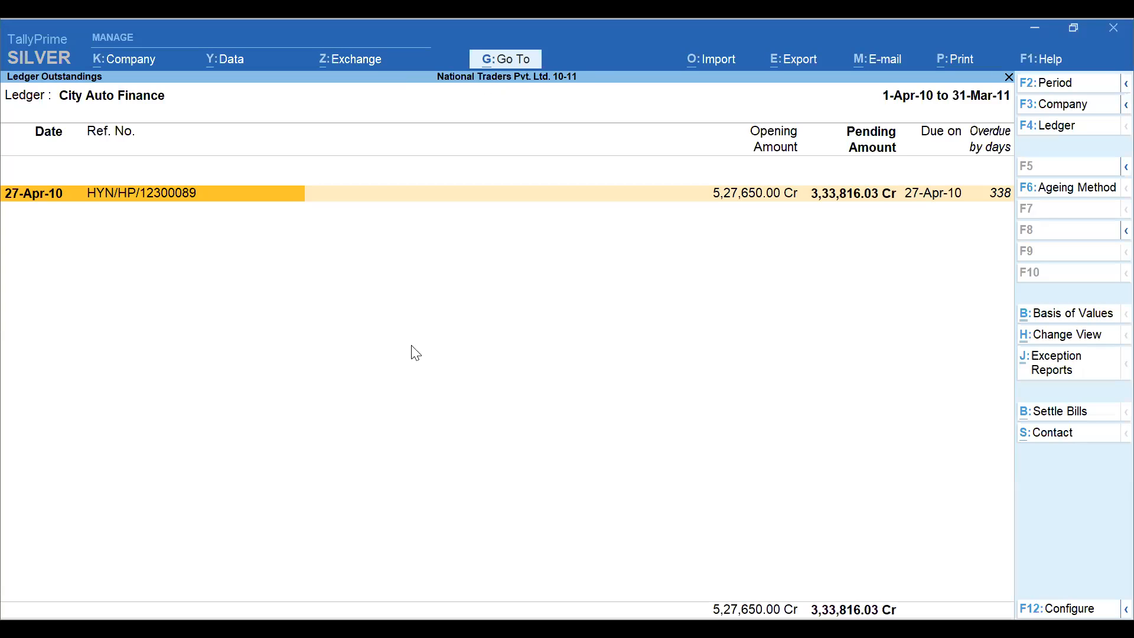
Step: Confirm the outstandings period of 1-Apr-10 to 31-Mar-11 and expand the City Auto Finance bill to show its individual vouchers
key(F2)
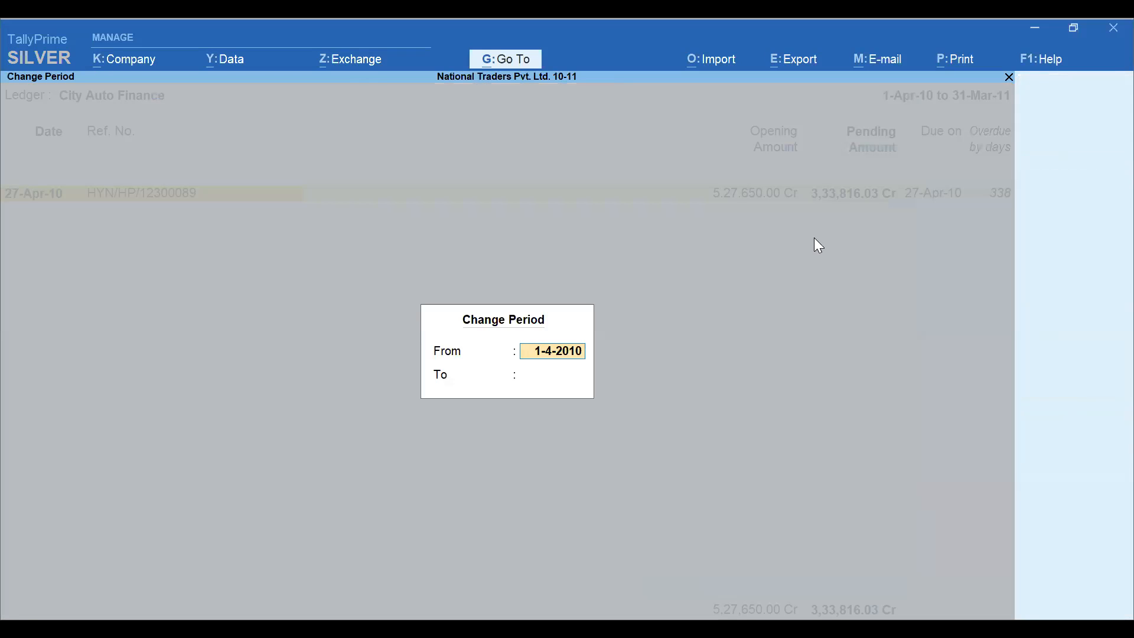
key(Return)
key(Return)
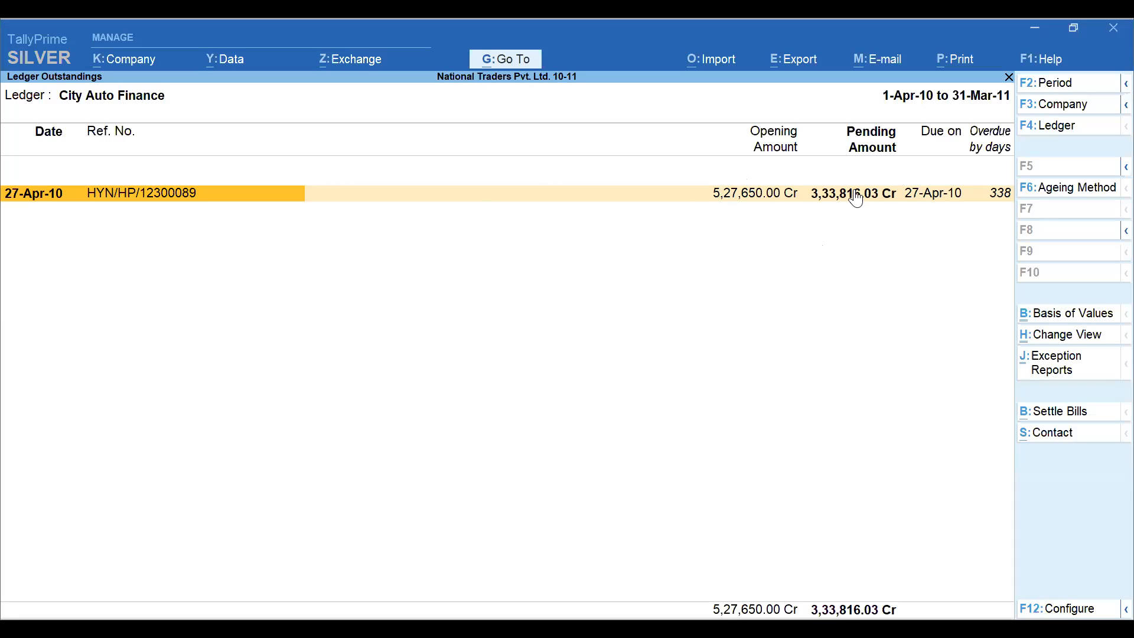
key(alt+f1)
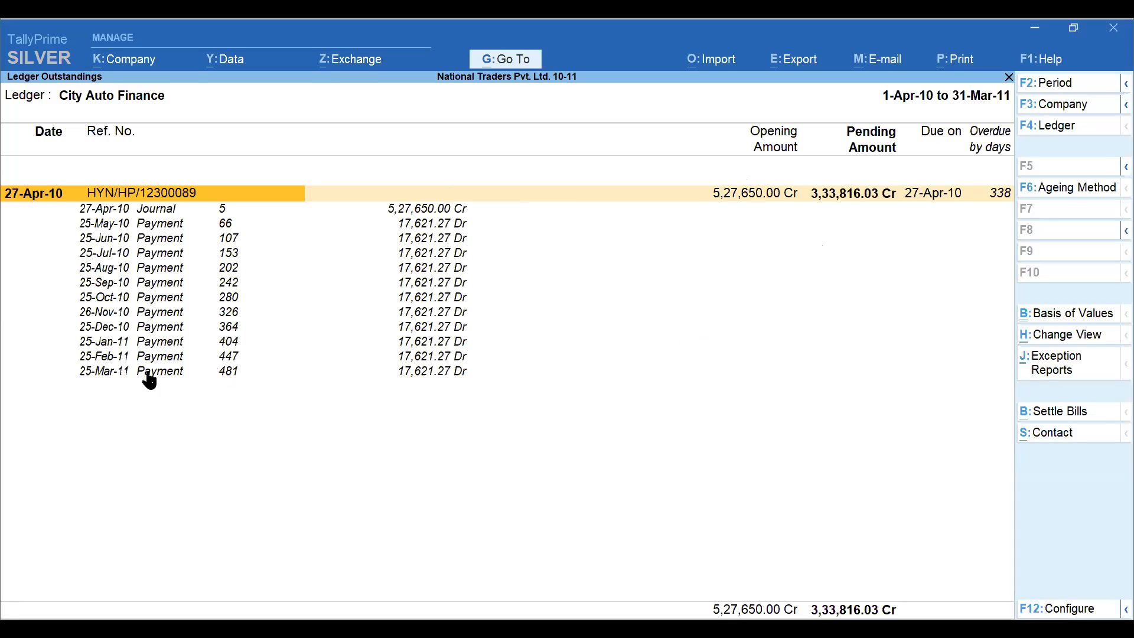
Step: Examine the City Auto Finance bill's vouchers from the 27-Apr-10 journal through the 25-Mar-11 payment
click(108, 211)
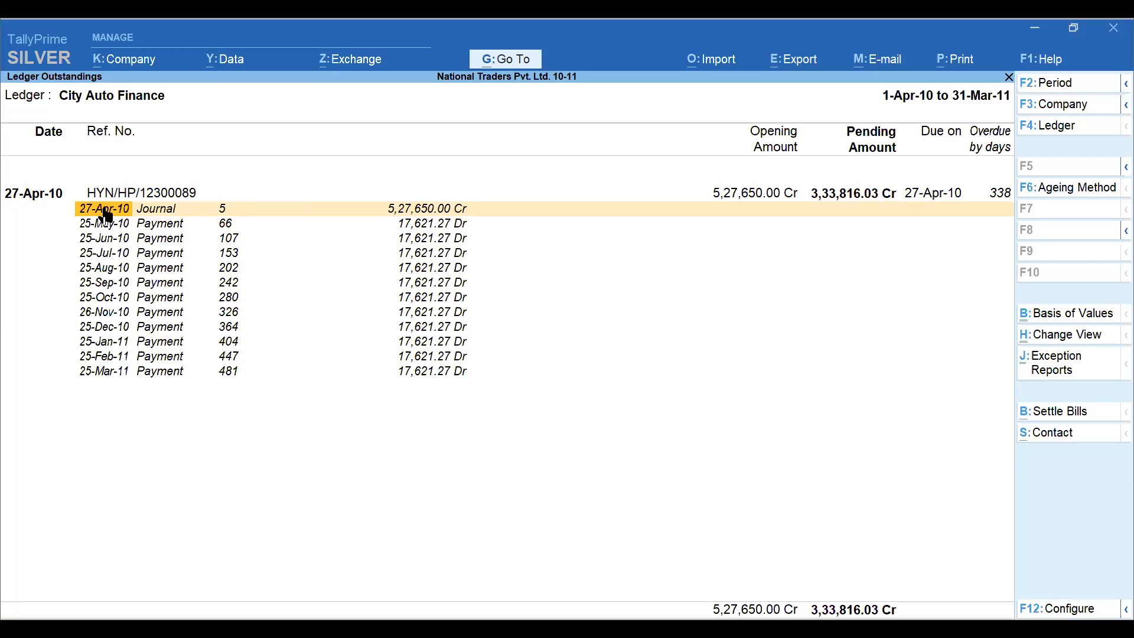
key(Down)
key(Down)
key(Down)
key(Down)
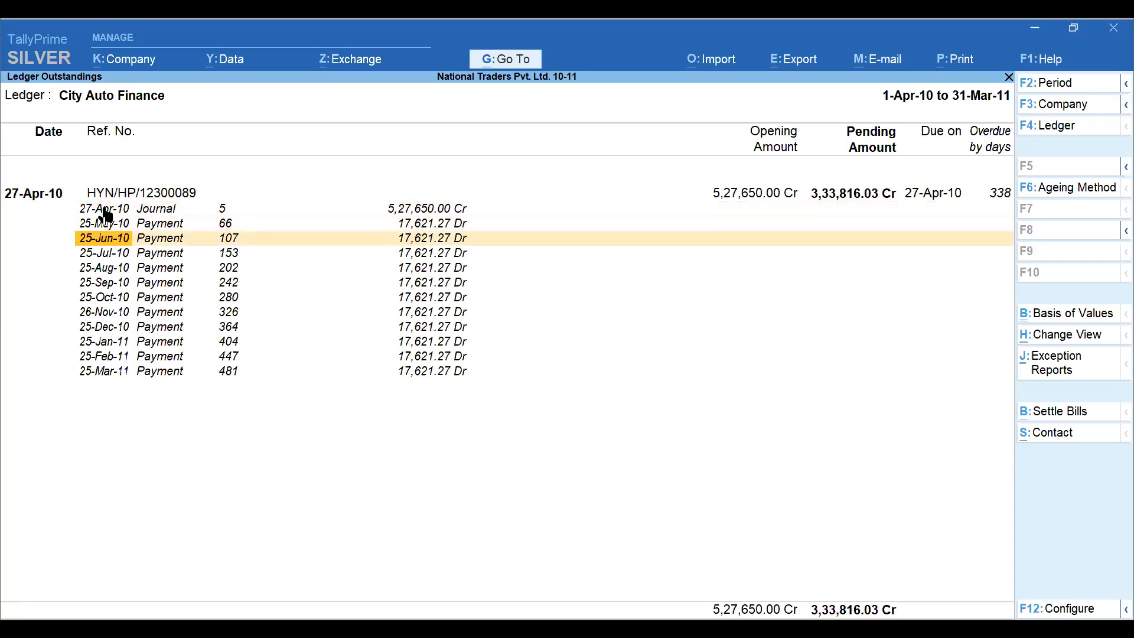
key(Down)
key(Down)
key(Down)
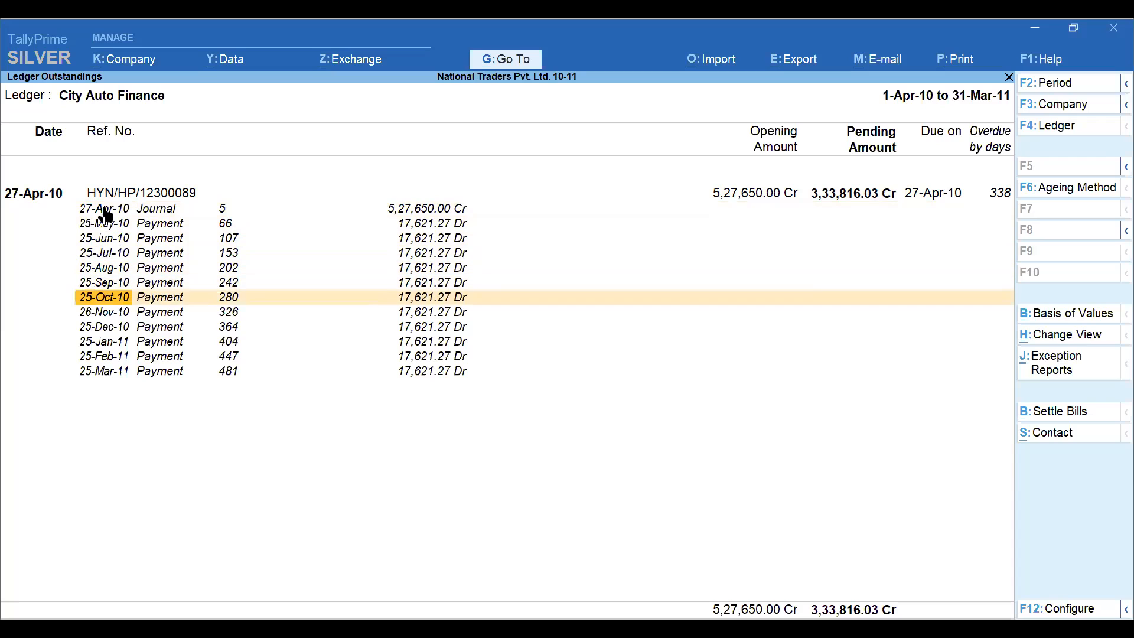
key(Down)
key(Down)
key(Down)
key(Down)
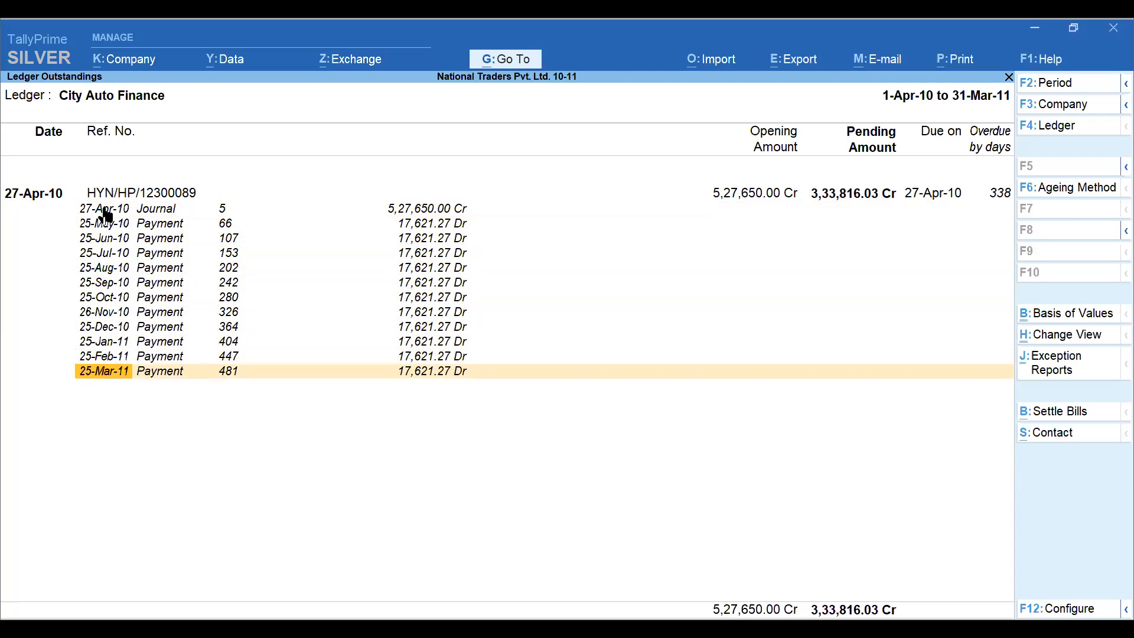
Step: Review the City Auto Finance bill's vouchers from the 25-Mar-11 payment back to the 27-Apr-10 journal, and return to the Gateway of Tally
key(Up)
key(Up)
key(Up)
key(Up)
key(Up)
key(Up)
key(Up)
key(Up)
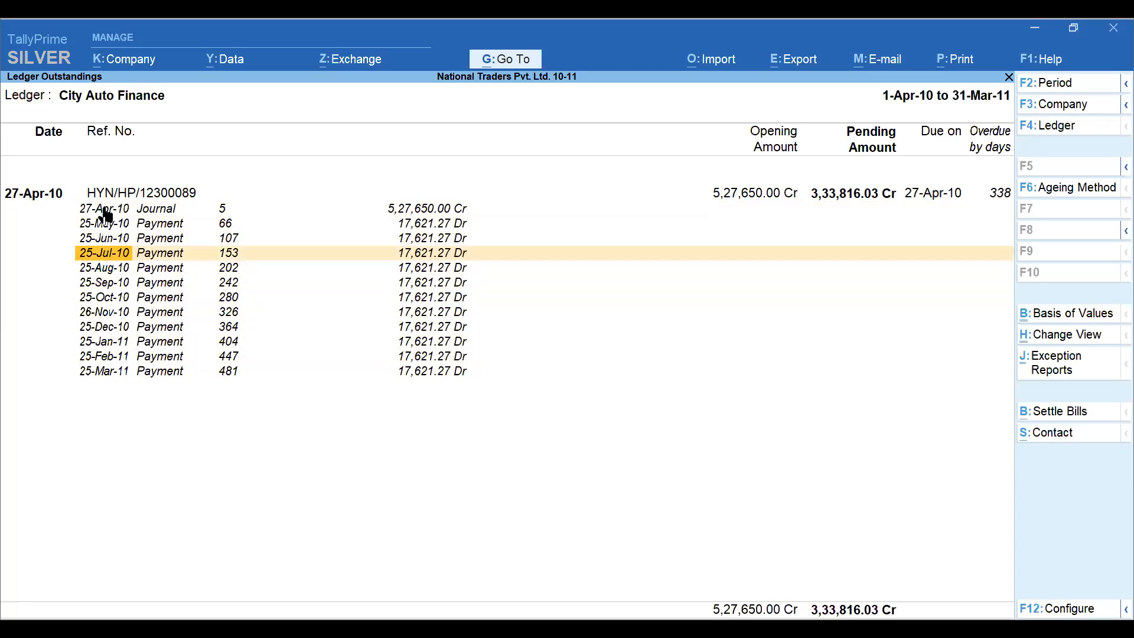
key(Up)
key(Up)
key(Up)
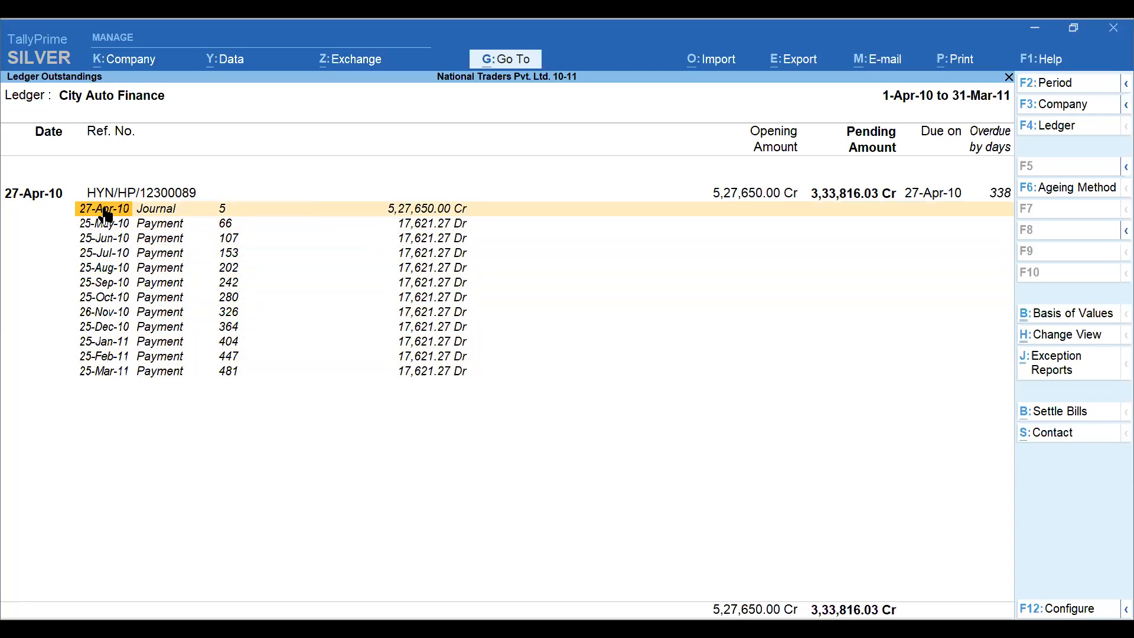
key(Down)
key(Down)
key(Down)
key(Down)
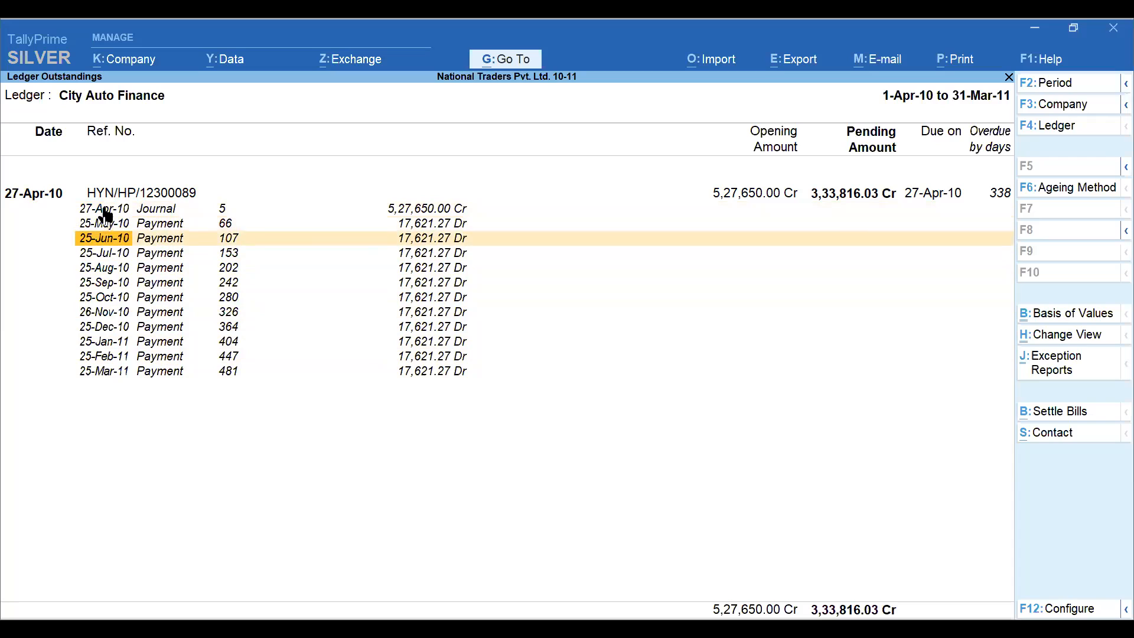
key(Up)
key(Up)
key(Up)
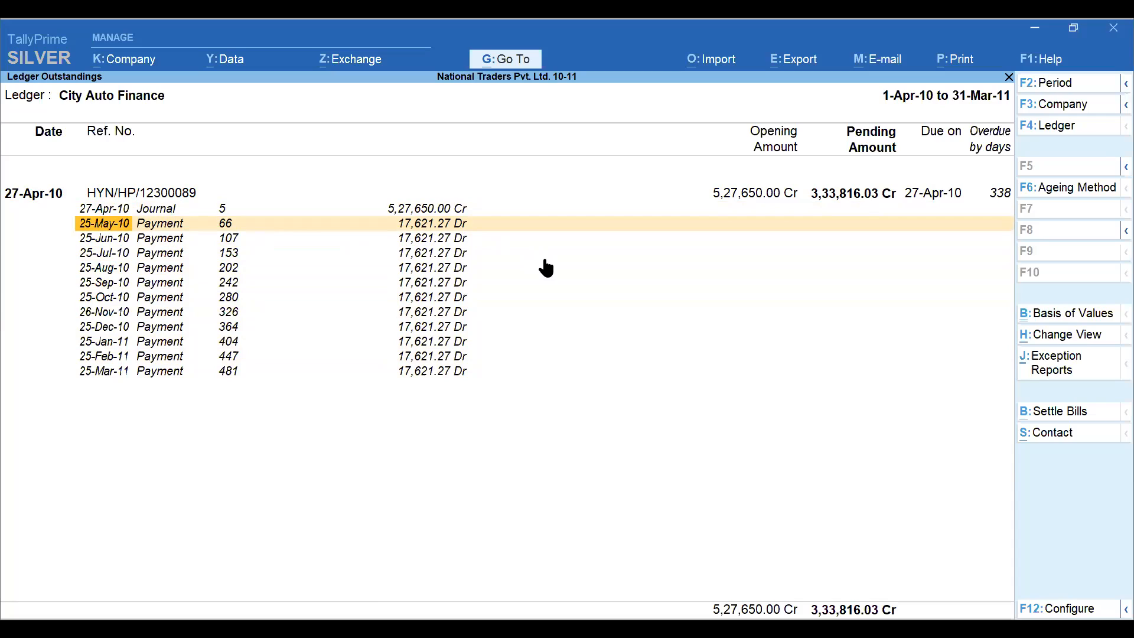
key(Escape)
key(Escape)
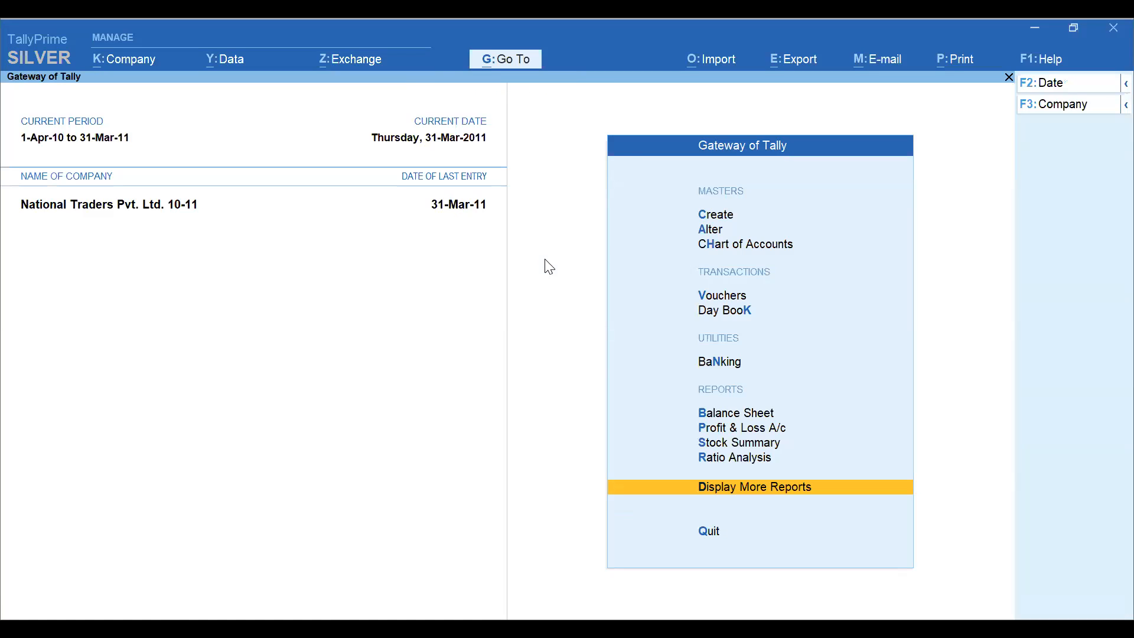
Step: Find the Data Analysis Reports and expand the list to show the additional reports
key(alt)
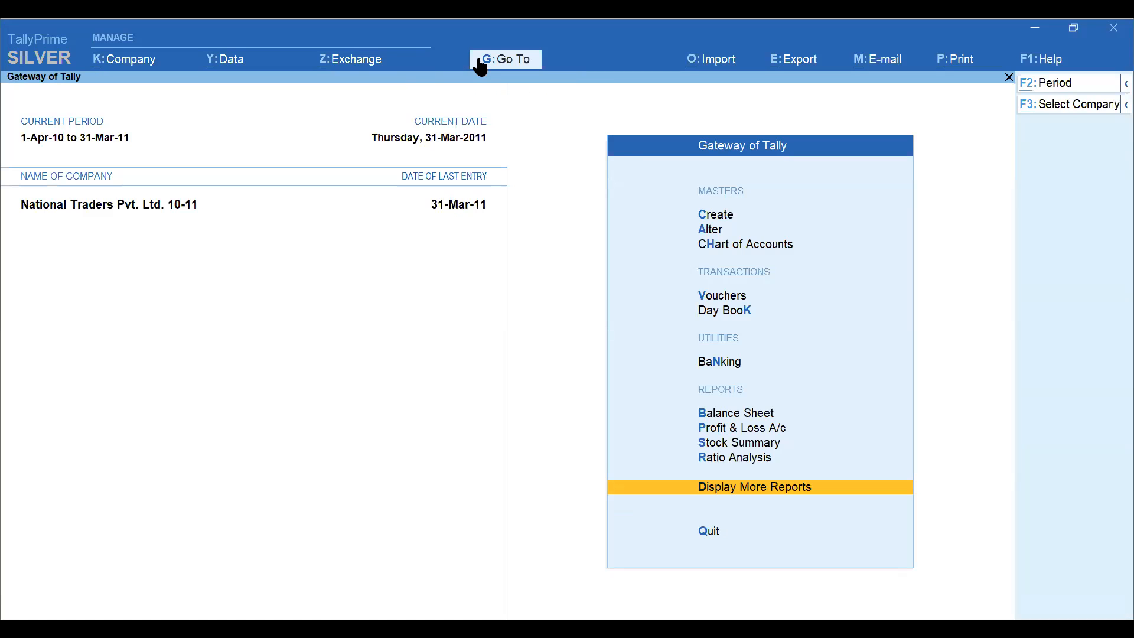
click(481, 62)
text(Data)
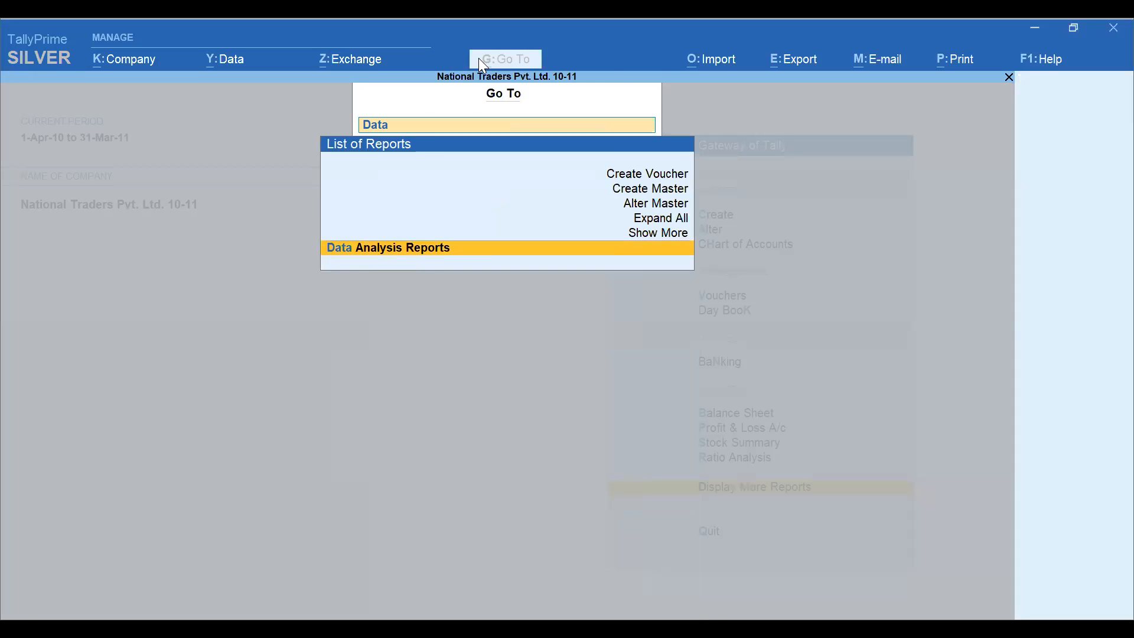
key(Return)
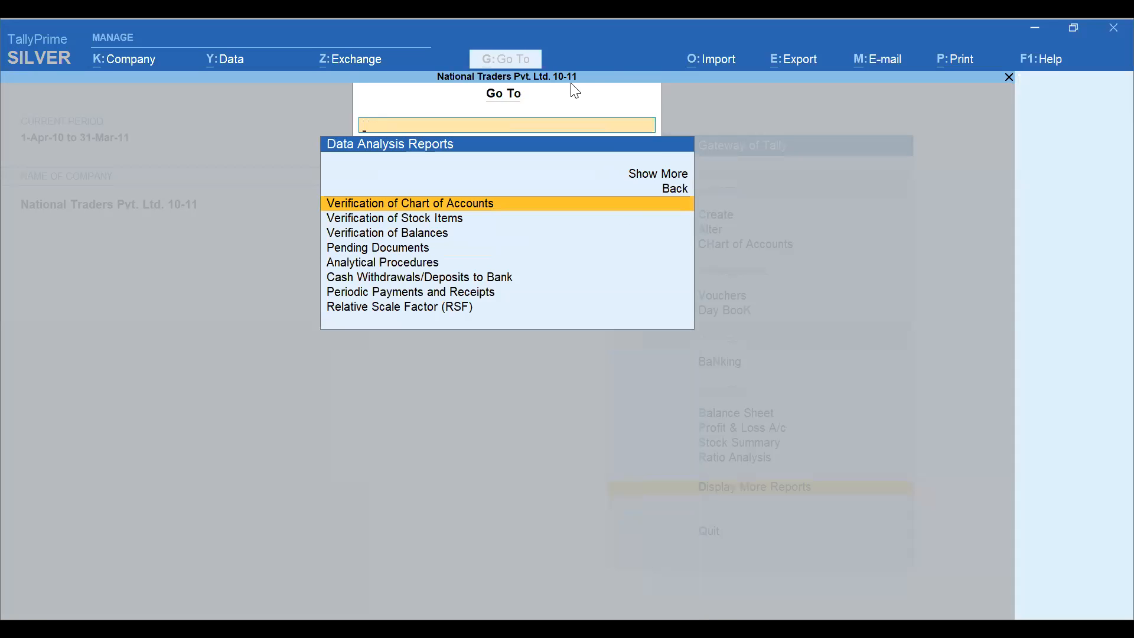
click(655, 177)
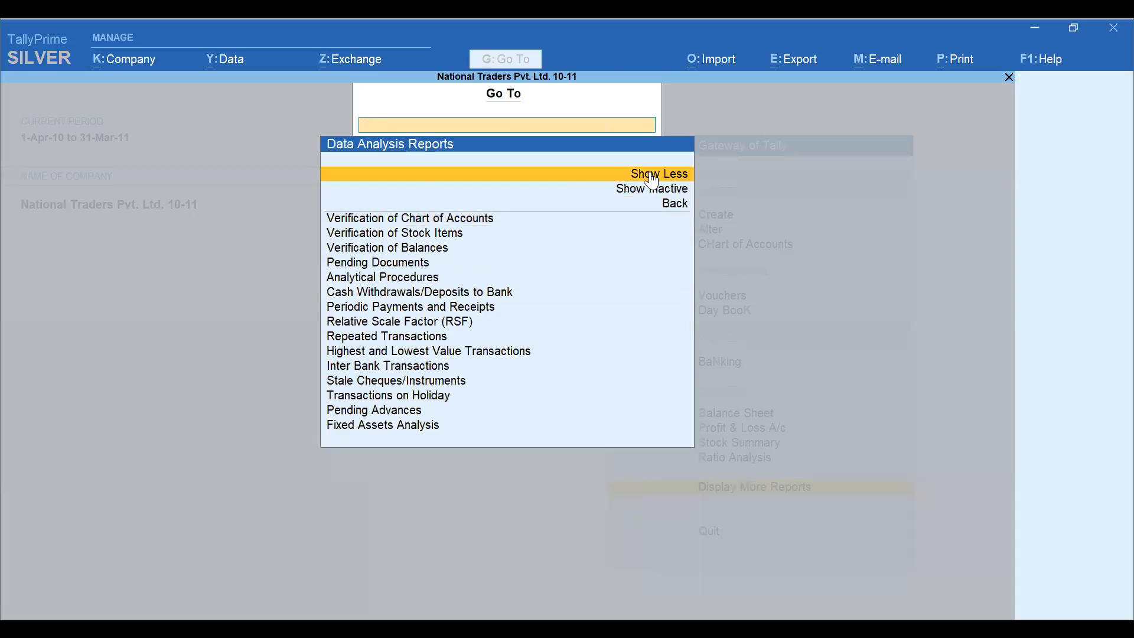
Step: Open the Repeated Transactions report from the expanded Data Analysis Reports list
key(Down)
key(Down)
key(Down)
key(Down)
key(Down)
key(Down)
key(Down)
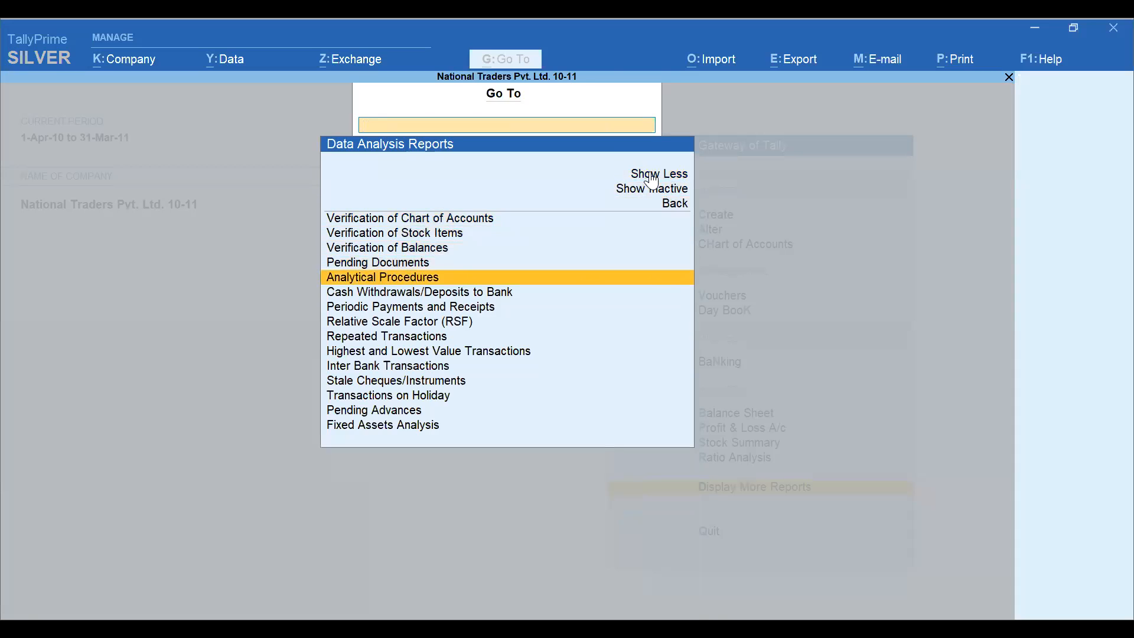
key(Down)
key(Down)
key(Up)
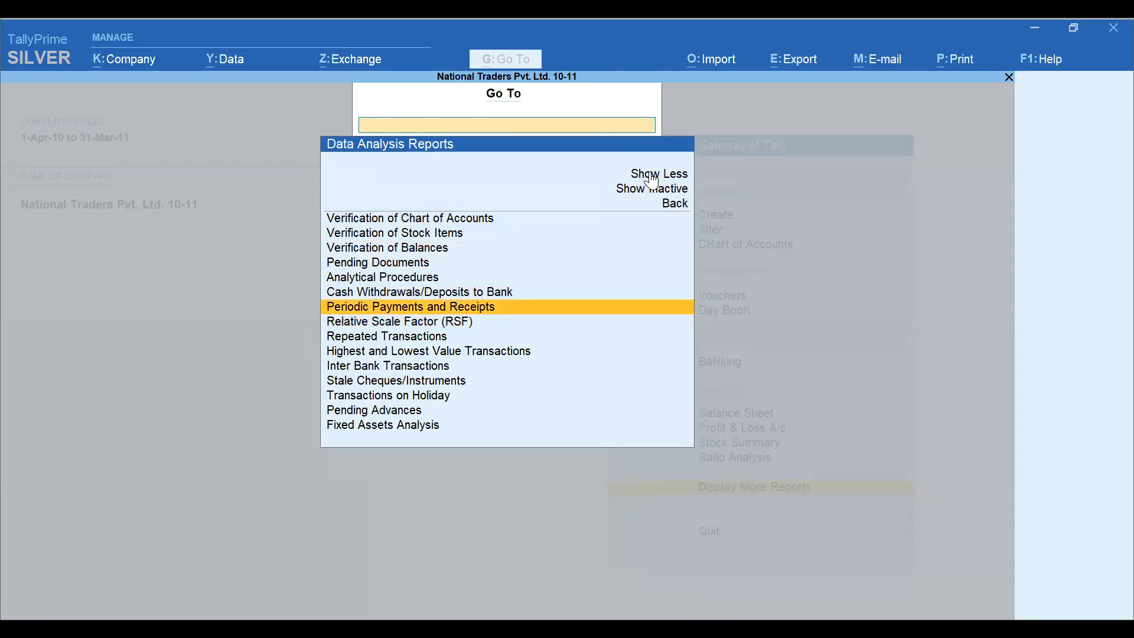
key(Down)
key(Down)
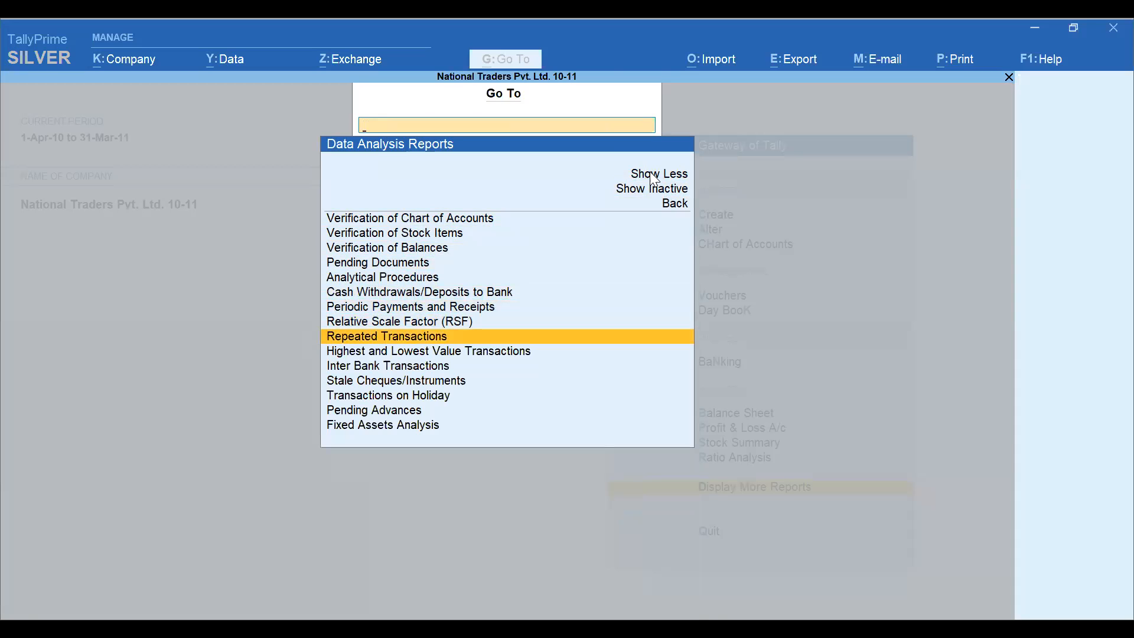
key(Return)
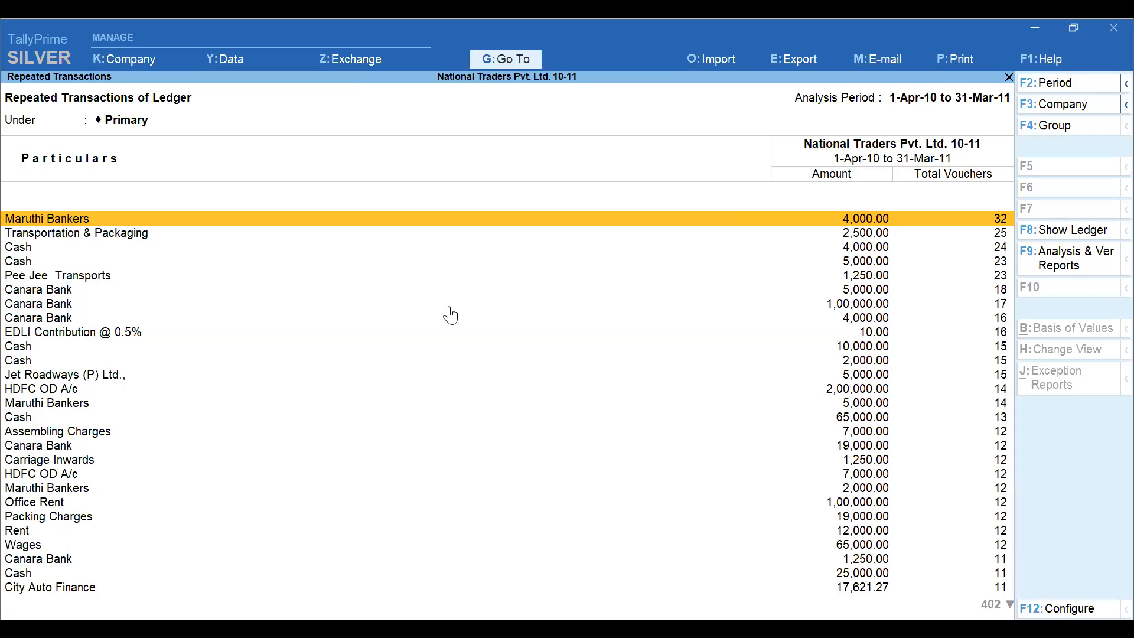
Step: Examine the repeated ledger transactions from Maruthi Bankers down past City Auto Finance and Interest on Loan, and close the report
key(Down)
key(Down)
key(Down)
key(Down)
key(Down)
key(Down)
key(Down)
key(Down)
key(Down)
key(Down)
key(Down)
key(Down)
key(Down)
key(Down)
key(Down)
key(Down)
key(Down)
key(Down)
key(Down)
key(Down)
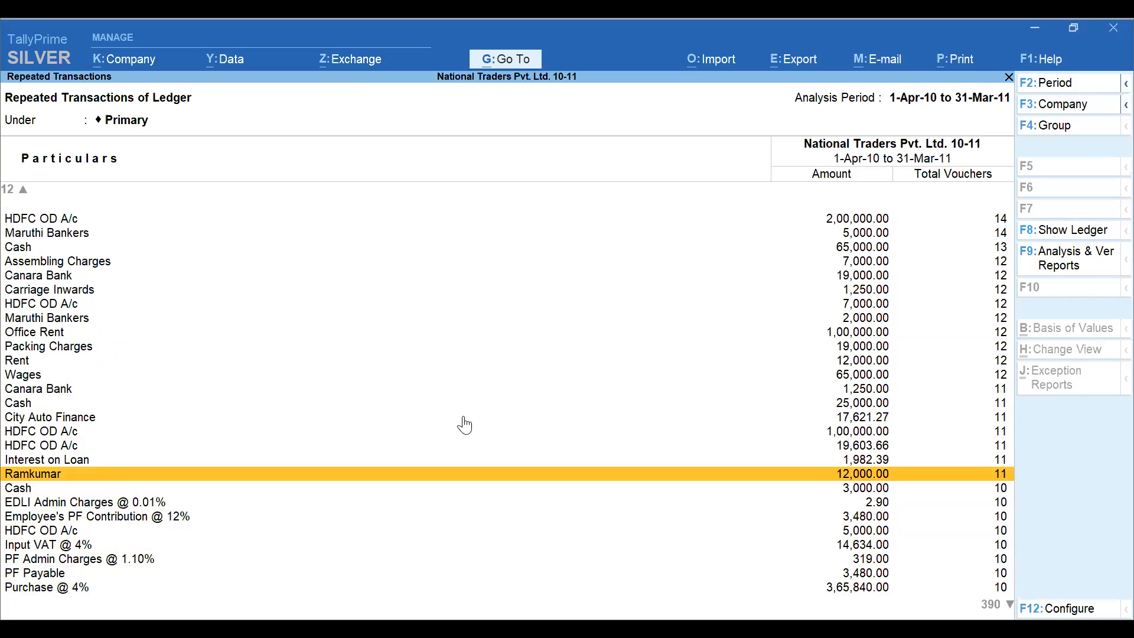
key(Escape)
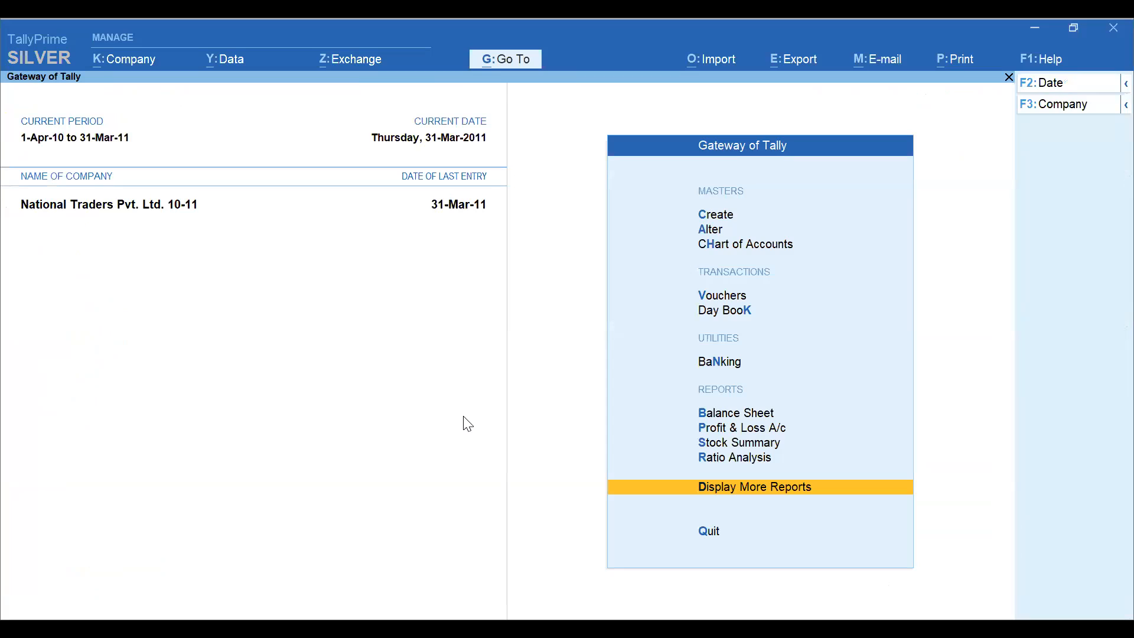
Step: Open the Data Analysis report under Analysis & Verification in Display More Reports
key(Return)
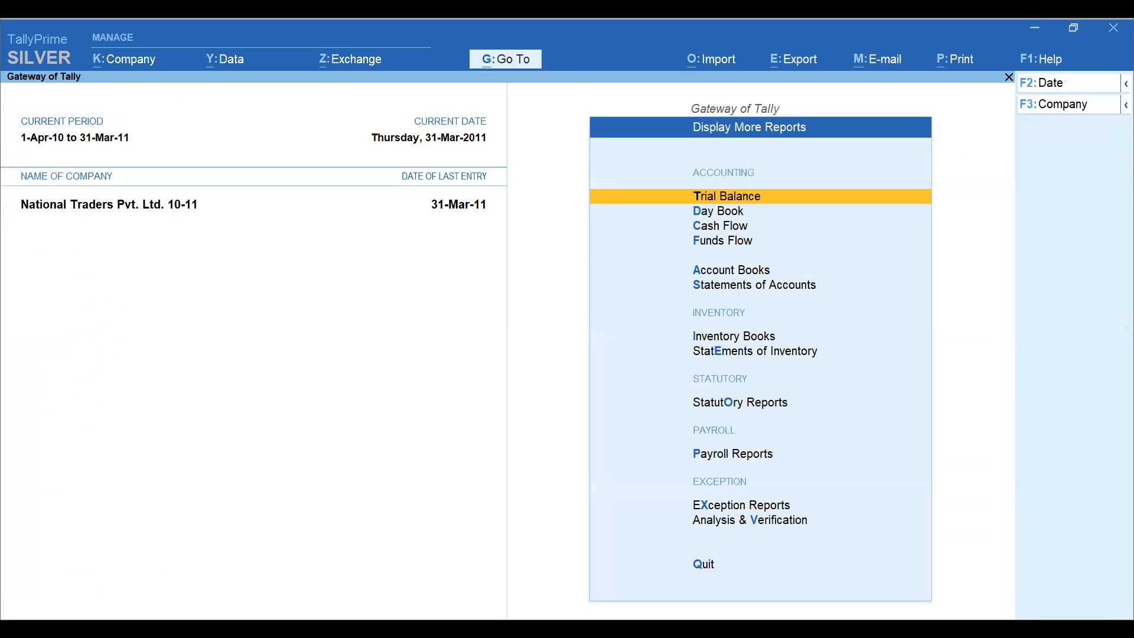
key(v)
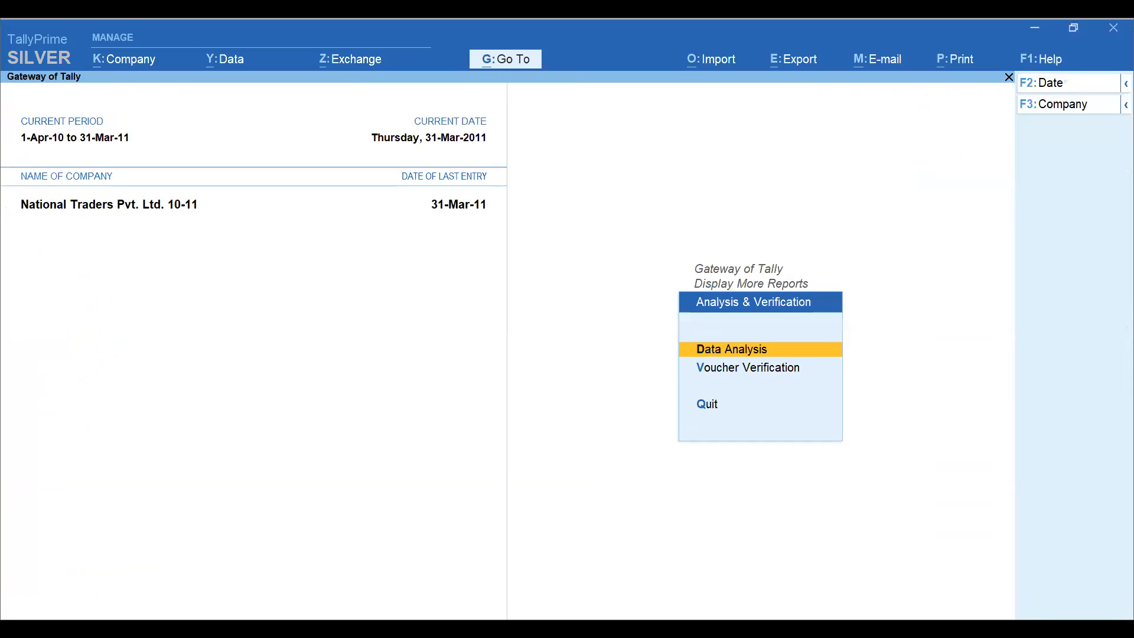
key(Return)
Step: Find Fixed Assets Analysis among the Data Analysis reports and open it
key(Down)
key(Down)
key(Down)
key(Down)
key(Down)
key(Down)
key(Down)
key(Down)
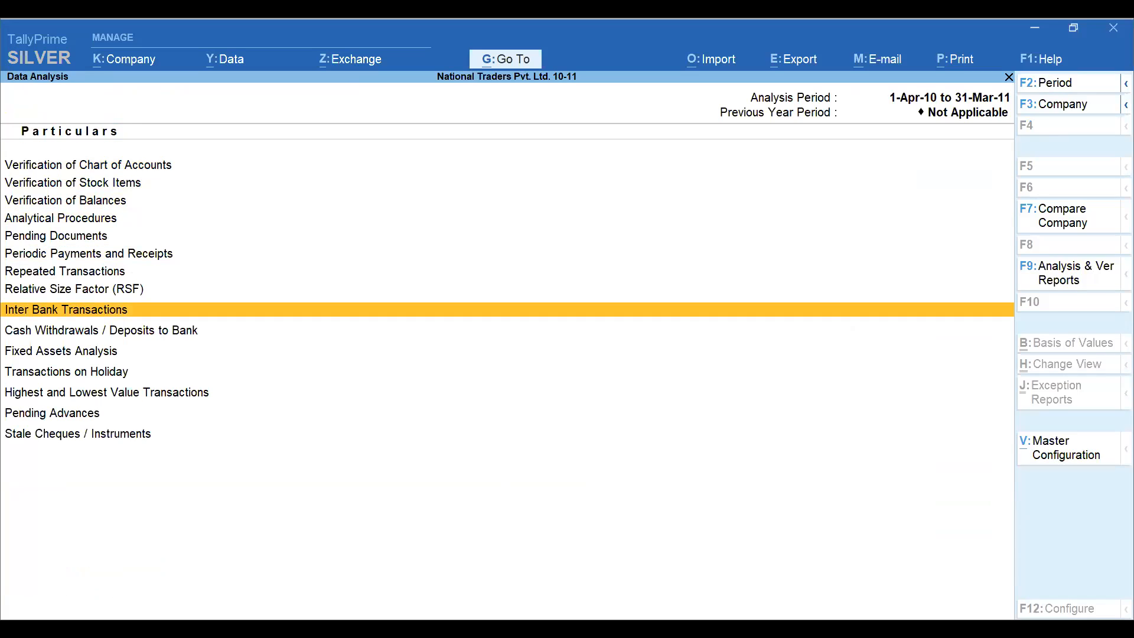
key(Down)
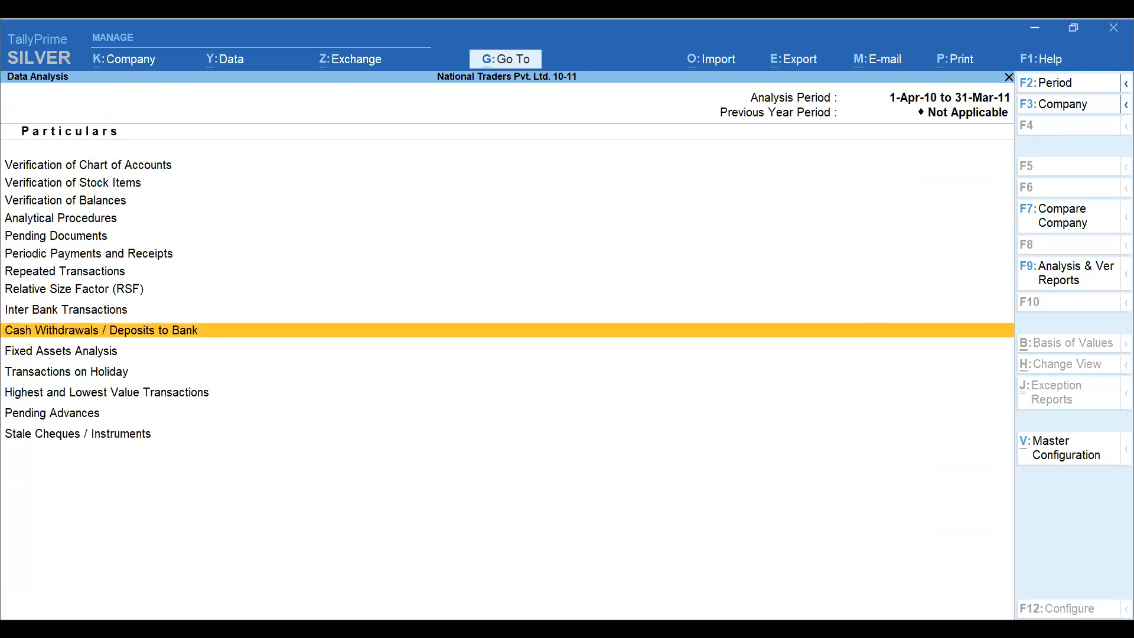
key(Down)
key(Down)
key(Up)
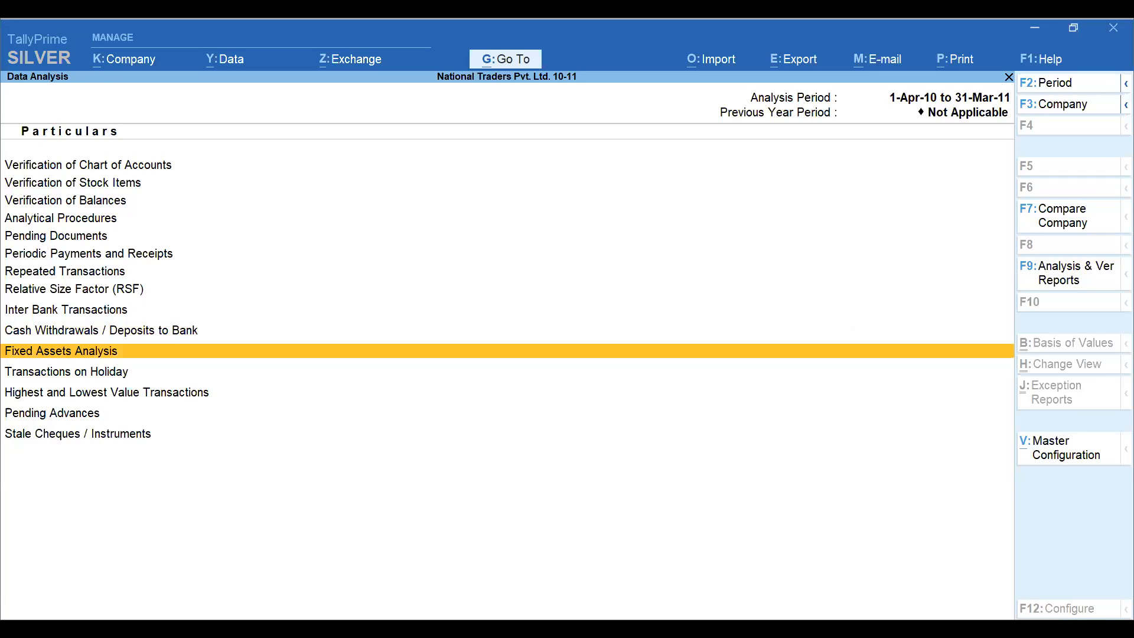
key(Return)
Step: Examine the accumulated depreciation, Land & Building and Plant & Machinery entries in Fixed Assets Analysis, and return to Data Analysis
key(Down)
key(Down)
key(Down)
key(Down)
key(Down)
key(Down)
key(Down)
key(Down)
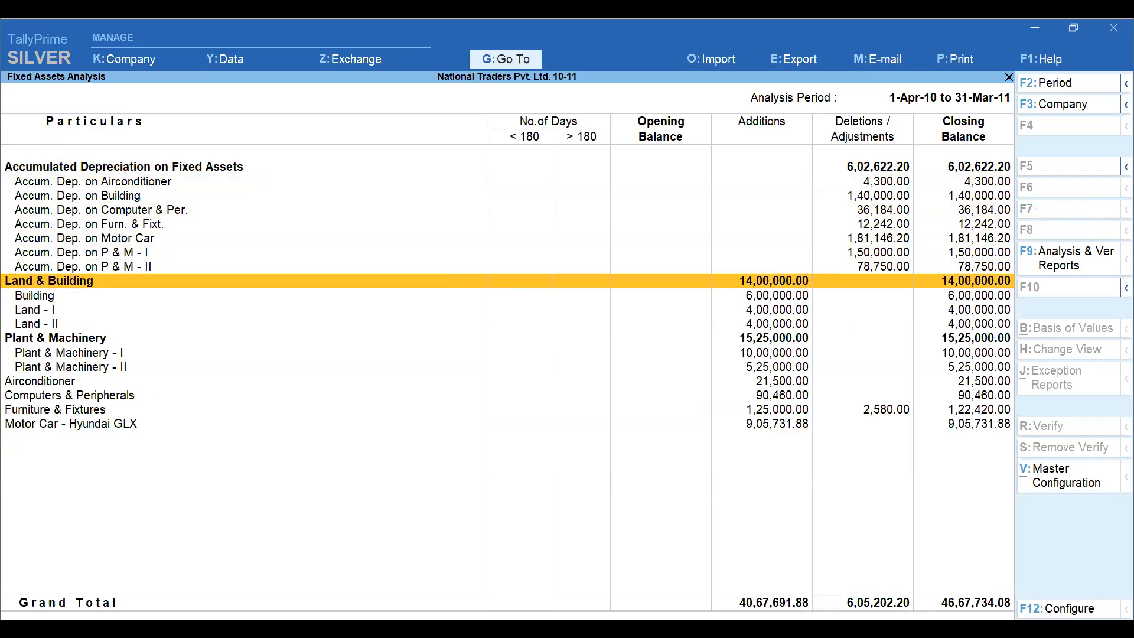
key(Down)
key(Up)
key(Up)
key(Up)
key(Up)
key(Up)
key(Up)
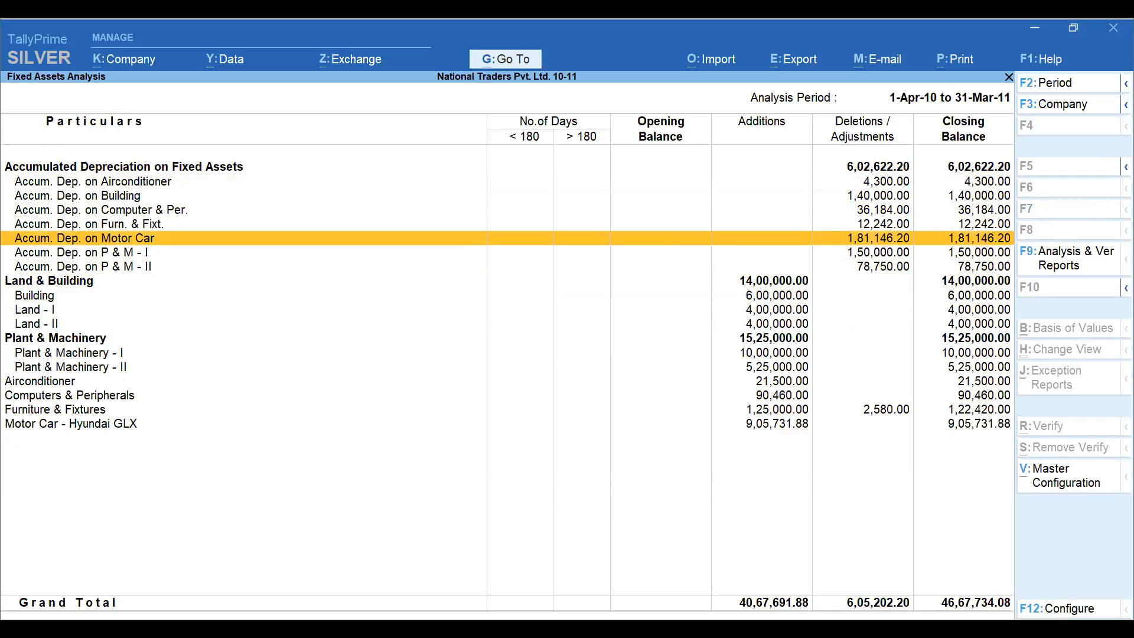
key(Down)
key(Down)
key(Down)
key(Down)
key(Down)
key(Down)
key(Down)
key(Down)
key(Down)
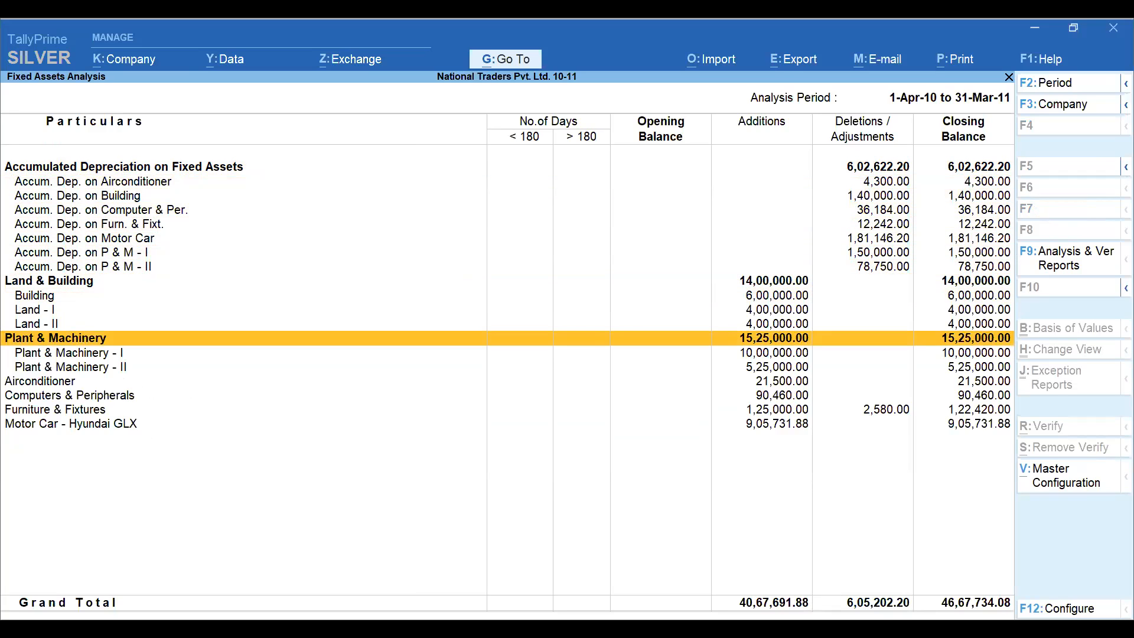
key(Escape)
Step: Open the Transactions on Holiday report and look over its first Sunday entries from 4-Apr-10 to 25-Apr-10
key(Down)
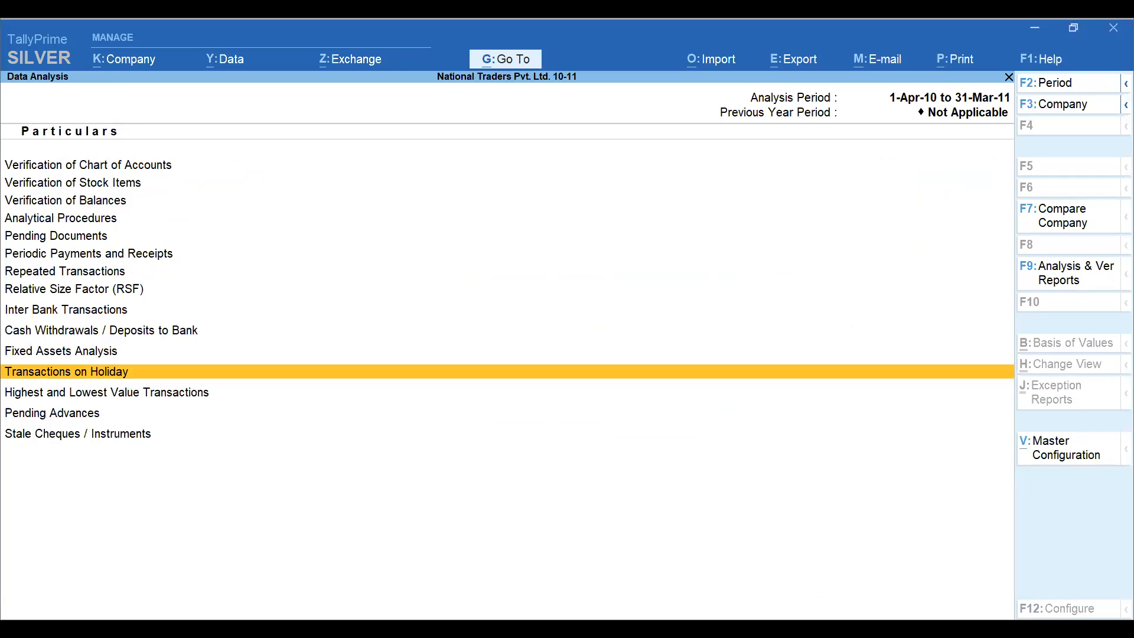
key(Return)
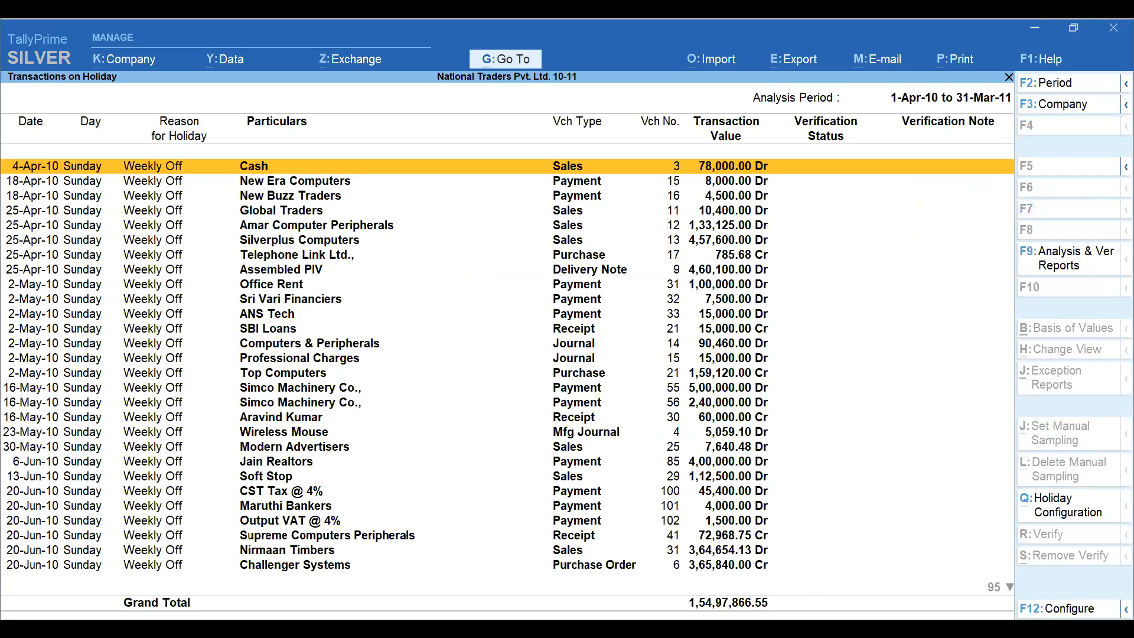
key(Down)
key(Down)
key(Down)
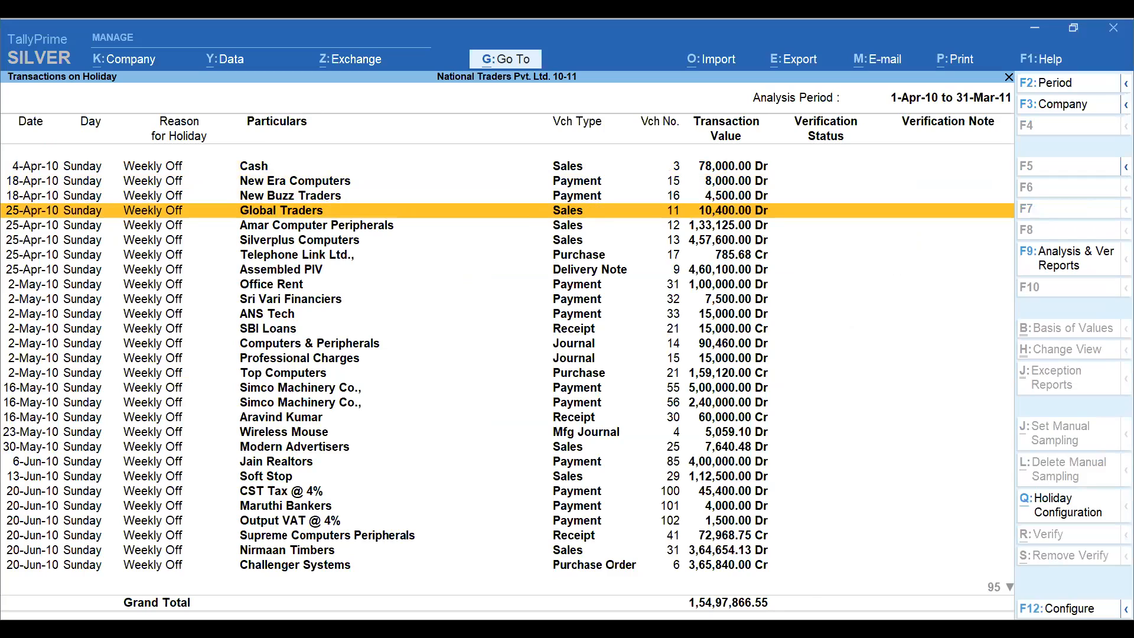
key(Up)
key(Up)
key(Up)
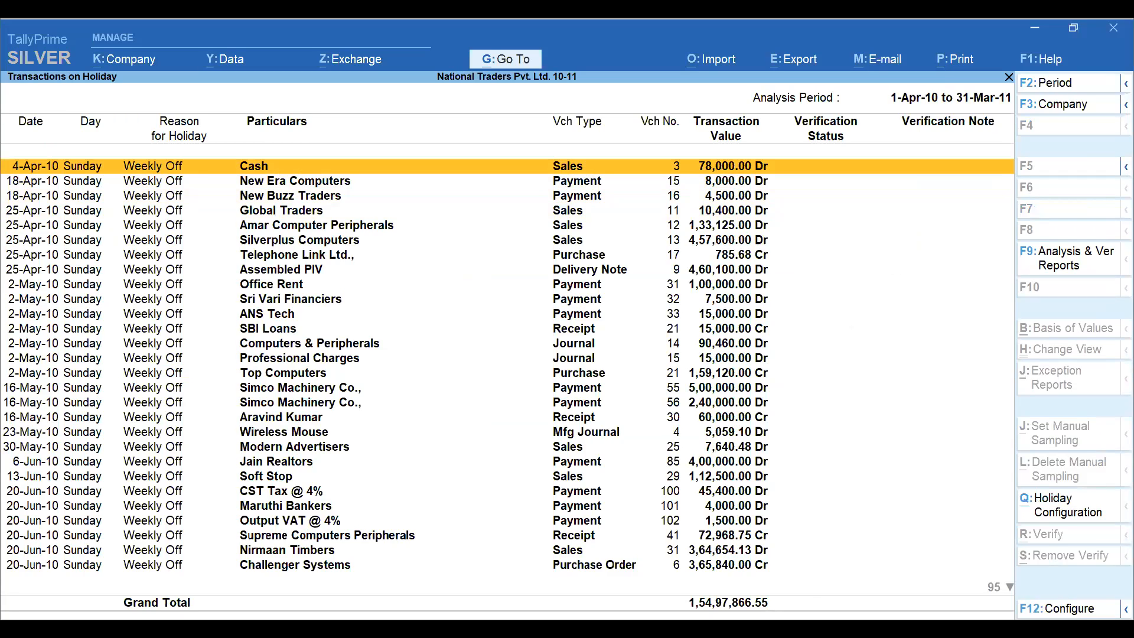
Step: Examine the holiday transactions from the 4-Apr-10 Cash sale down to the 2-May-10 SBI Loans receipt
key(Down)
key(Down)
key(Down)
key(Down)
key(Down)
key(Up)
key(Up)
key(Up)
key(Up)
key(Up)
key(Down)
key(Down)
key(Down)
key(Down)
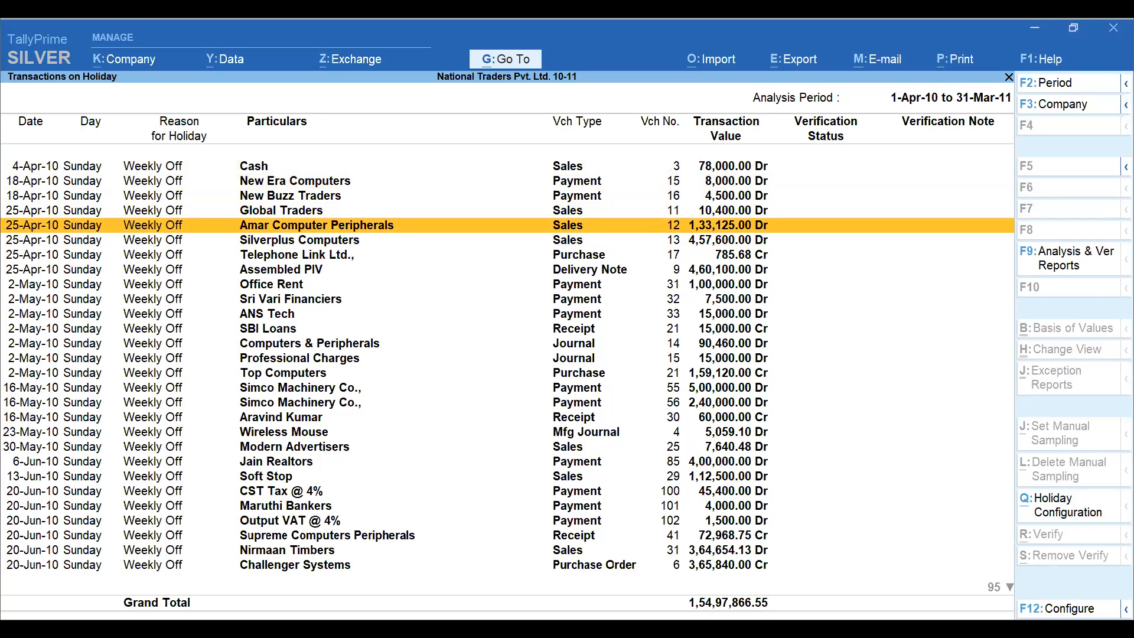
key(Down)
key(Down)
key(Down)
key(Down)
key(Down)
key(Down)
key(Down)
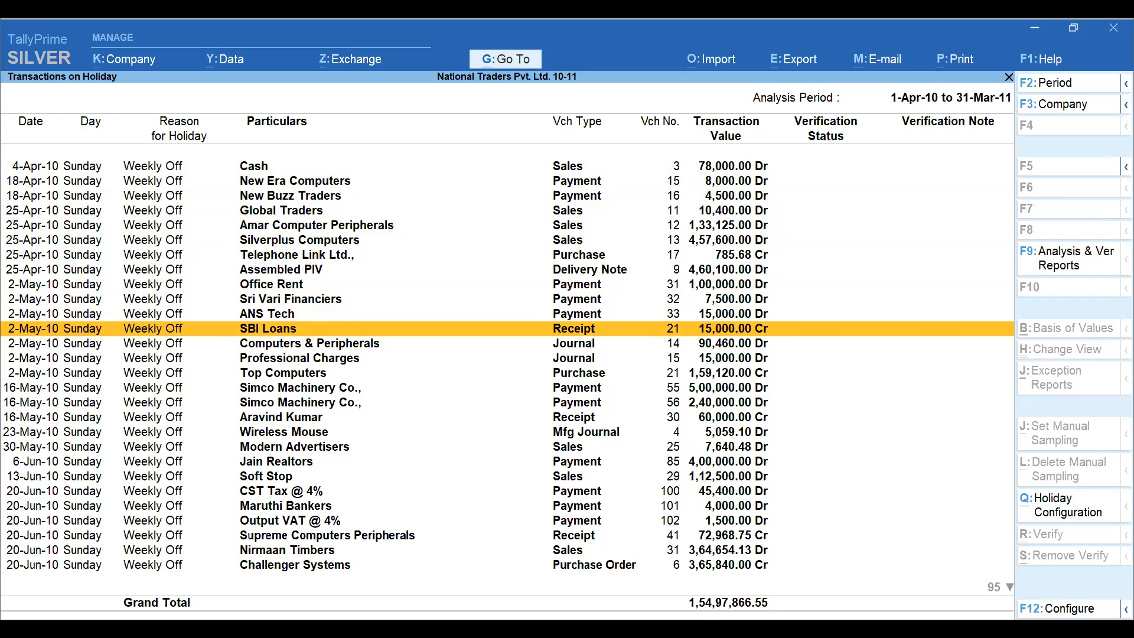
Step: View the verification status options for the 2-May-10 SBI Loans receipt without assigning one, and return to Data Analysis
key(space)
key(alt+r)
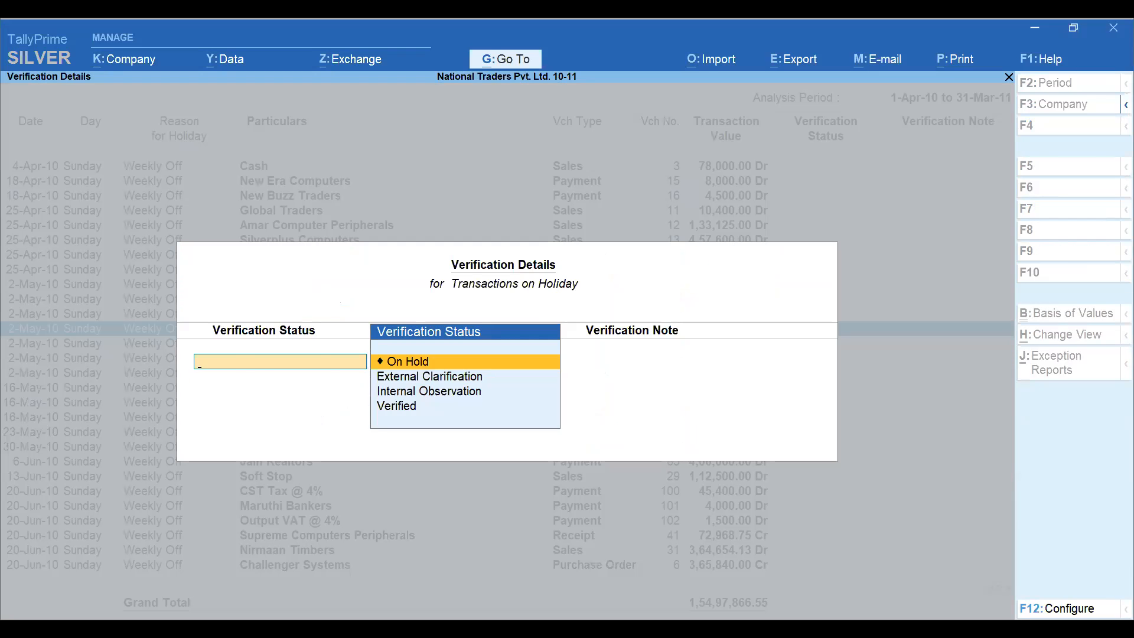
key(Escape)
key(space)
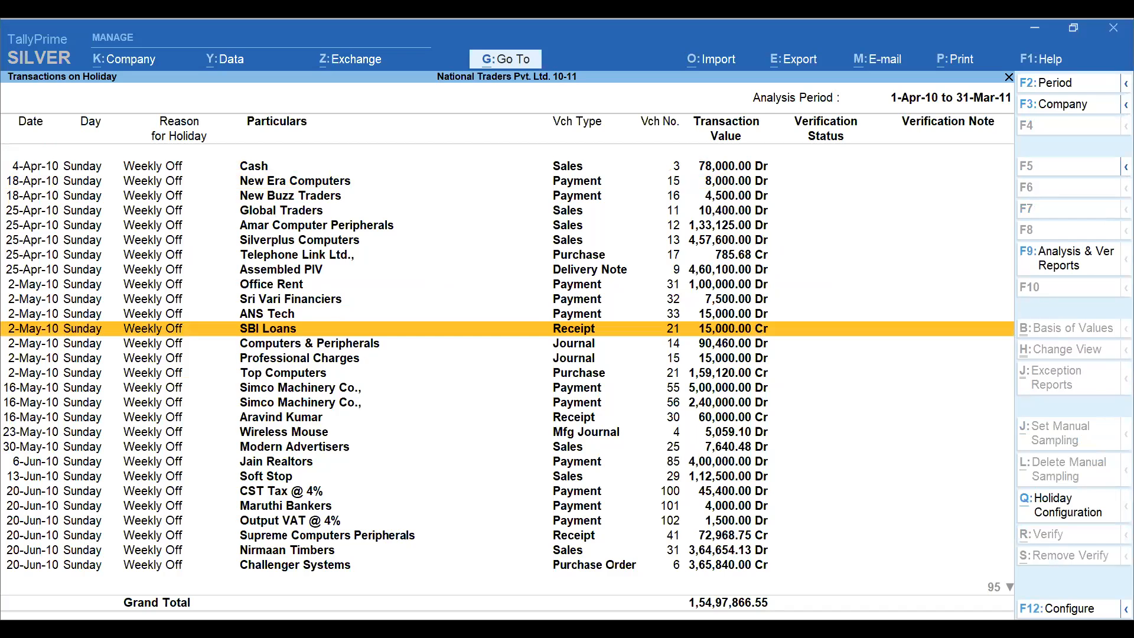
key(Escape)
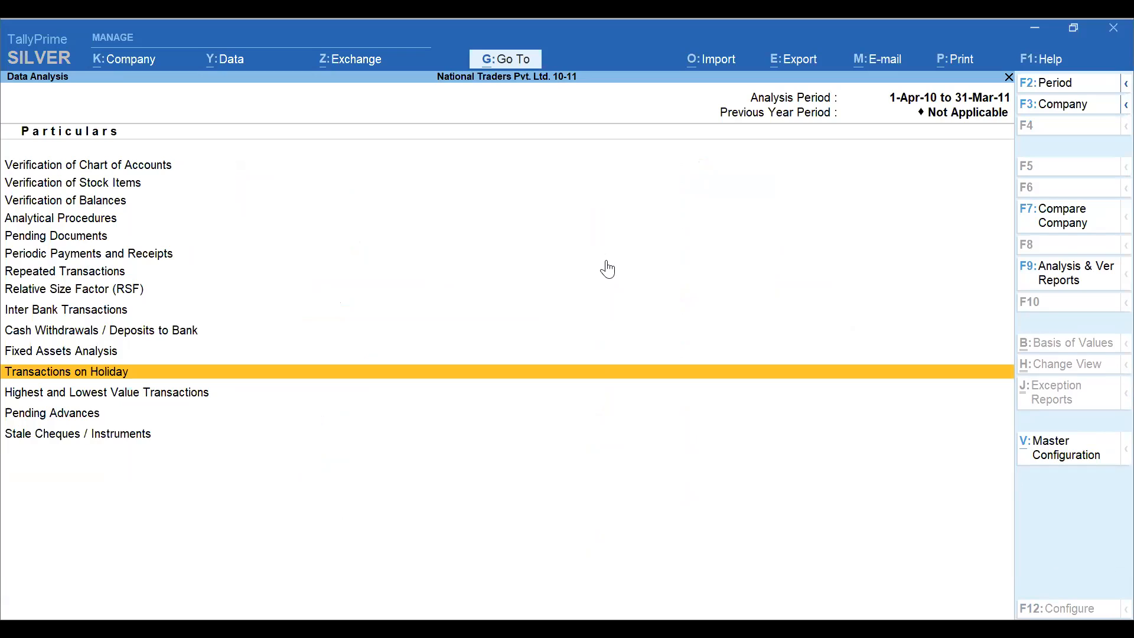
Step: Open the Ledger Outstandings report for the SBI Loans ledger
key(alt+g)
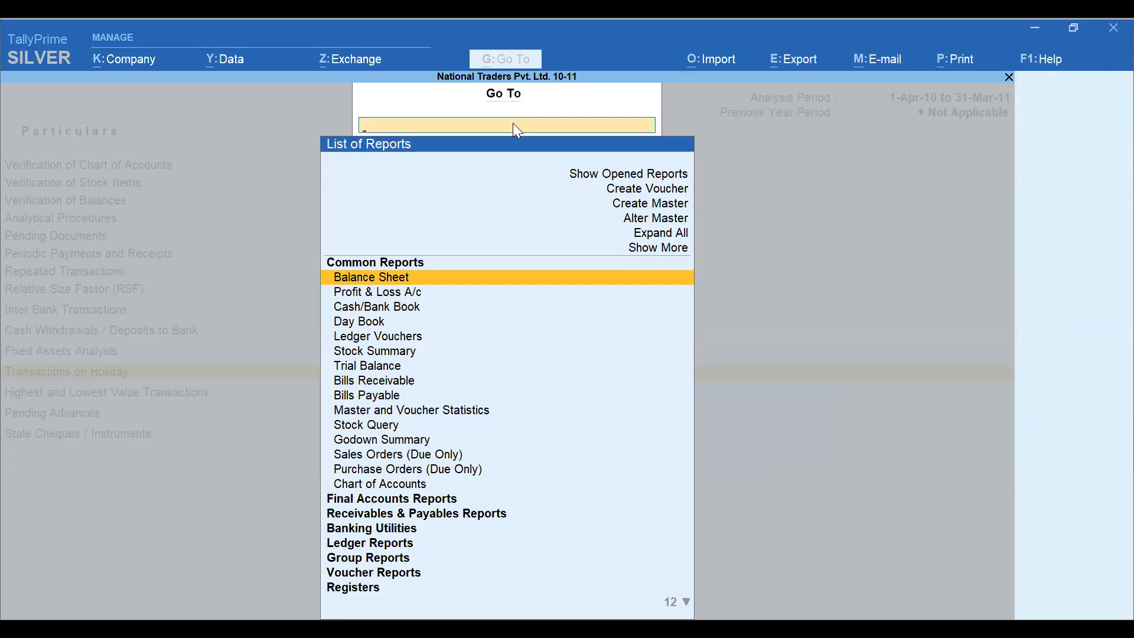
text(Led)
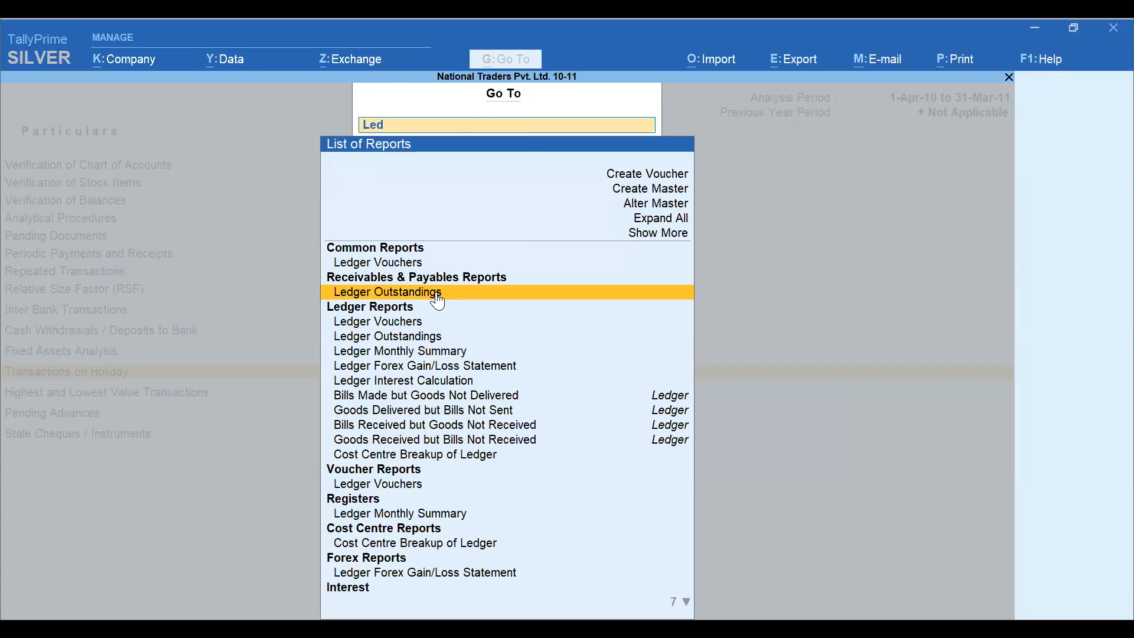
click(438, 295)
text(Sbi)
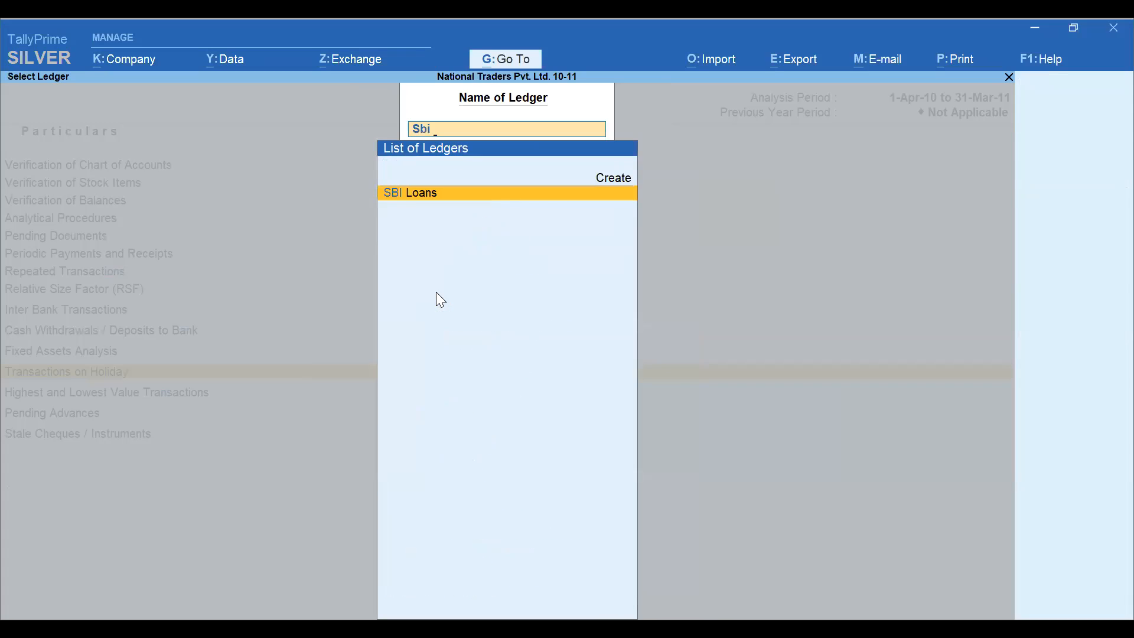
key(Return)
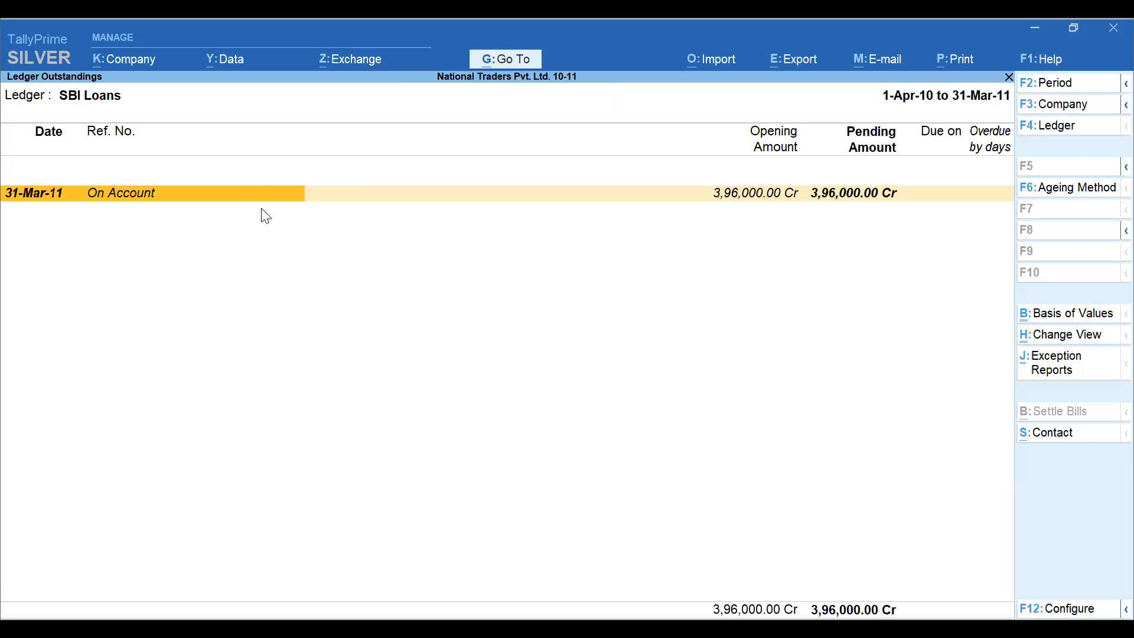
Step: Set the SBI Loans outstandings period to start from 1-4-2010, keeping the existing end date
key(alt+F3)
key(Escape)
key(F2)
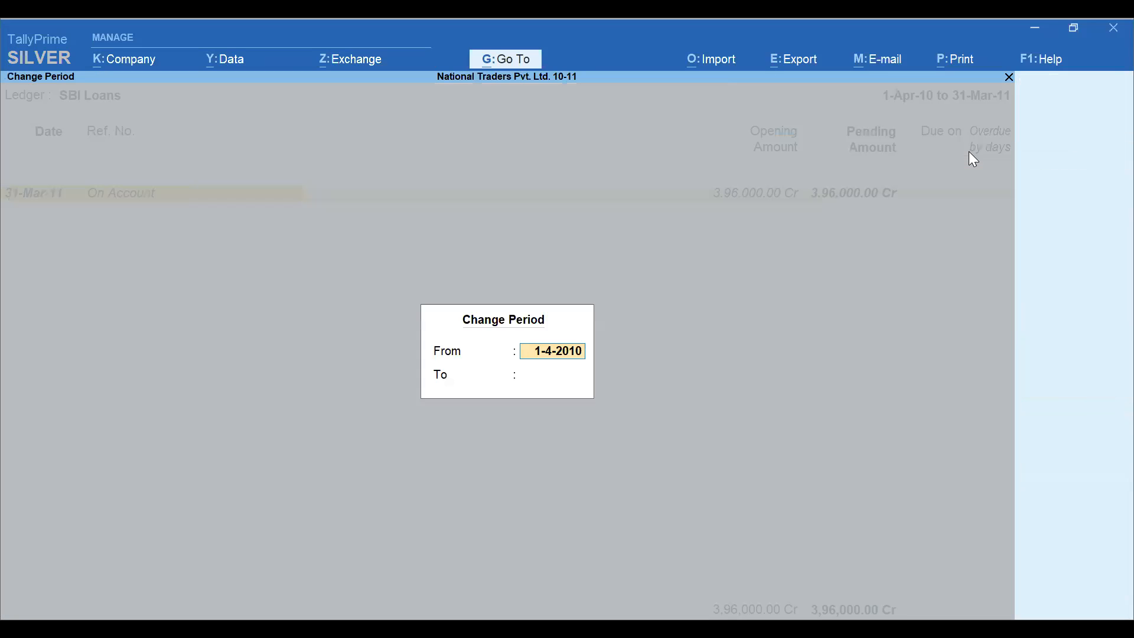
text(1.4.2010)
key(Return)
key(Return)
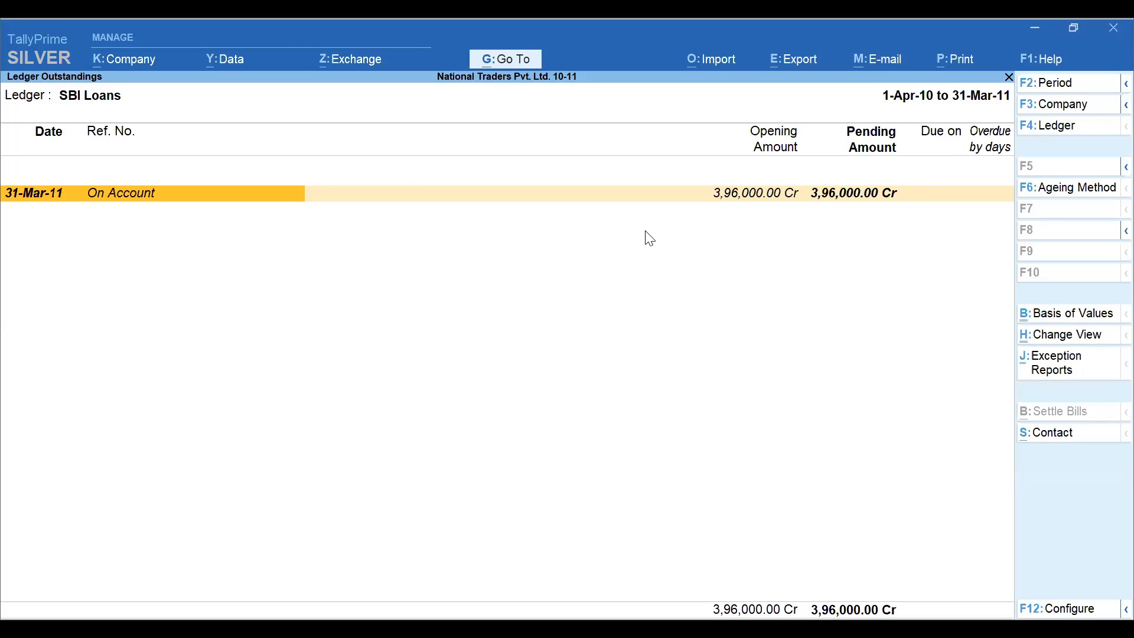
Step: Expand the SBI Loans On Account entry and examine the date, voucher type and amount of its 2-May-10 receipt
key(Return)
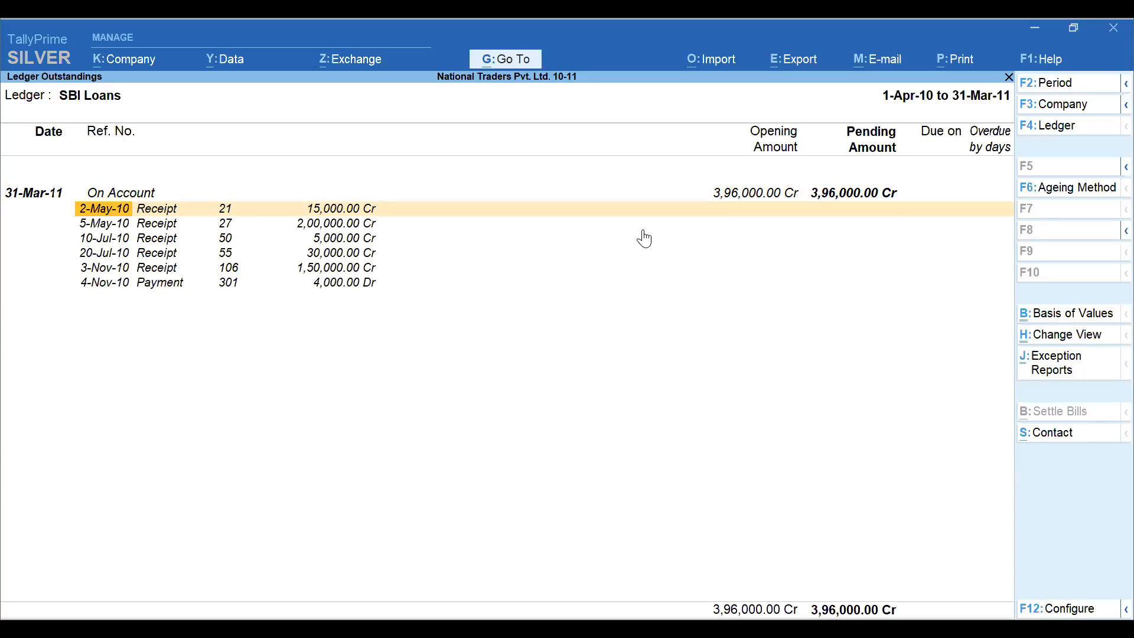
key(Up)
key(Down)
key(Right)
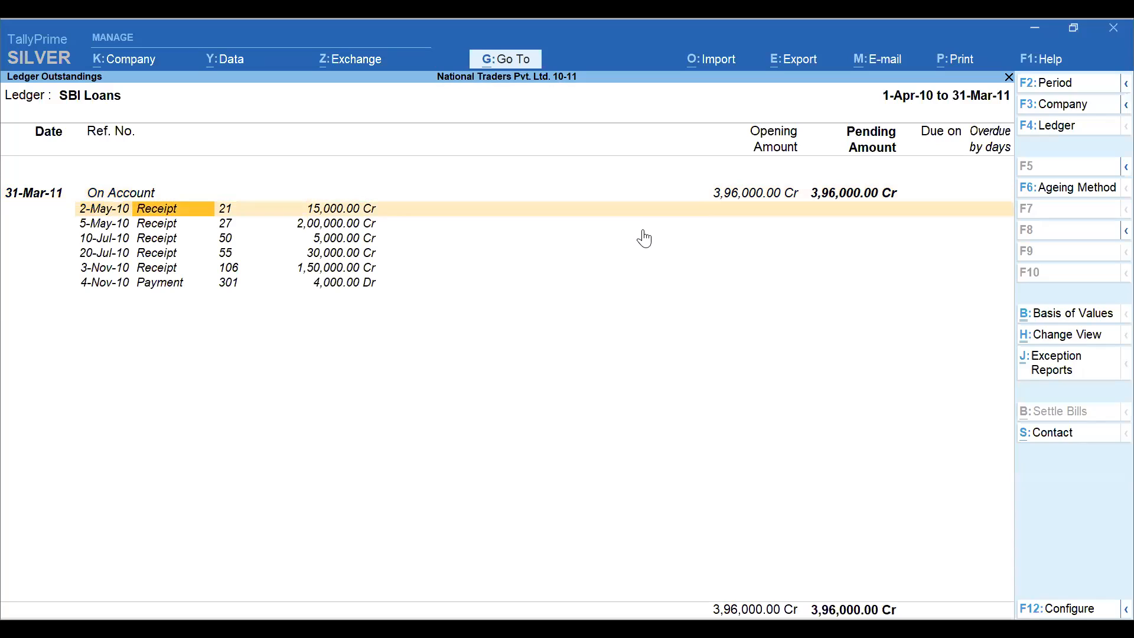
key(Right)
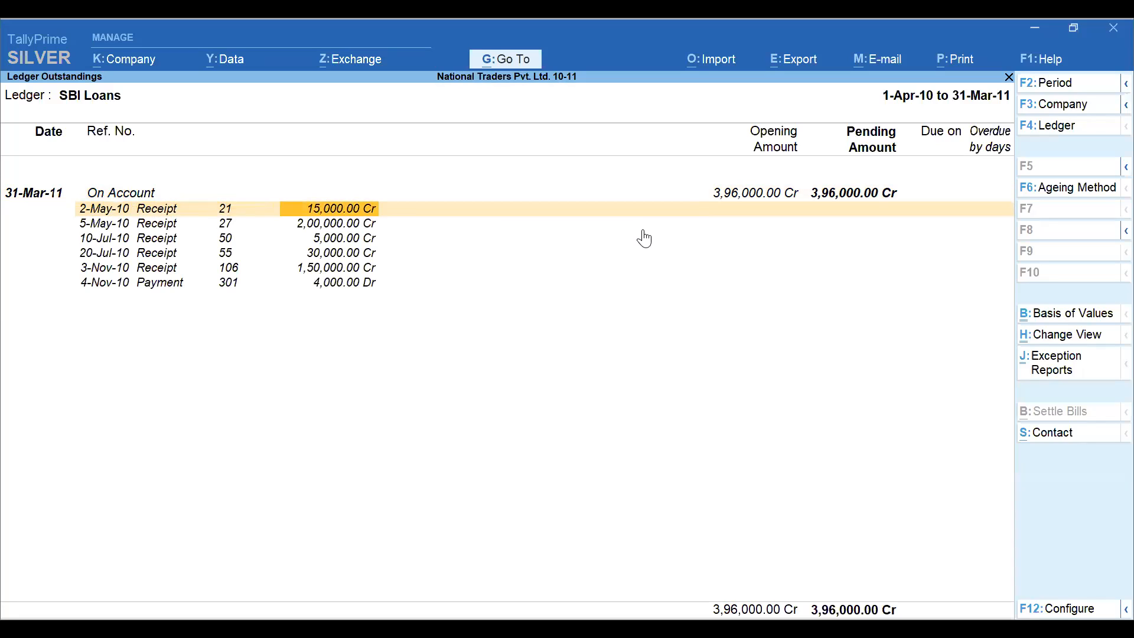
key(Left)
key(Left)
key(Left)
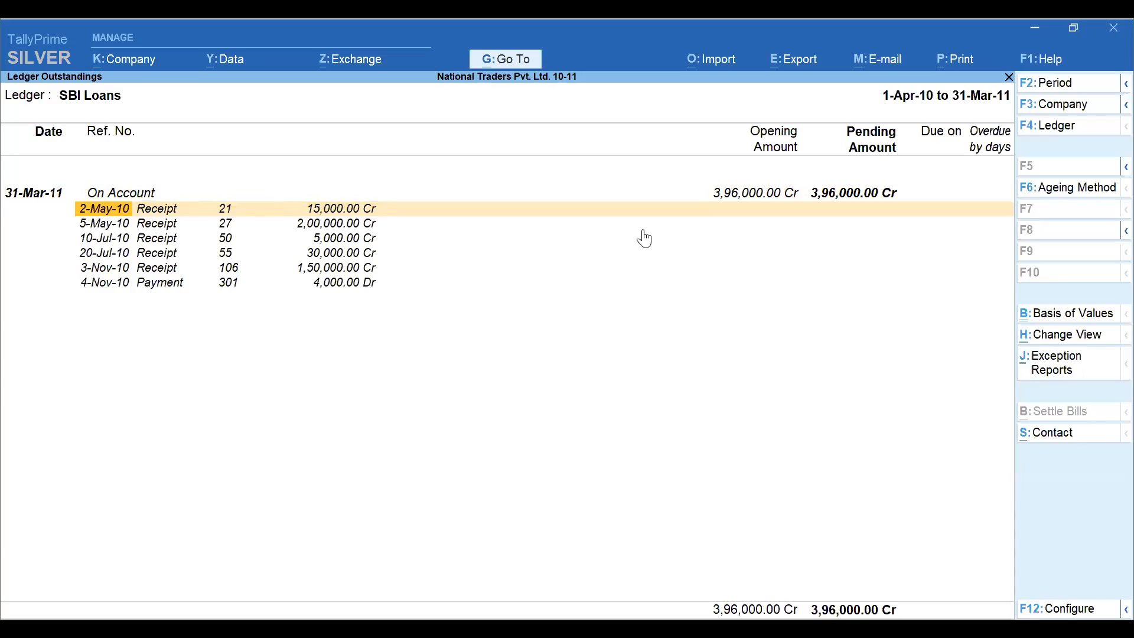
Step: View the 2-May-10 SBI Loans receipt voucher without altering it, and return to Data Analysis
key(Return)
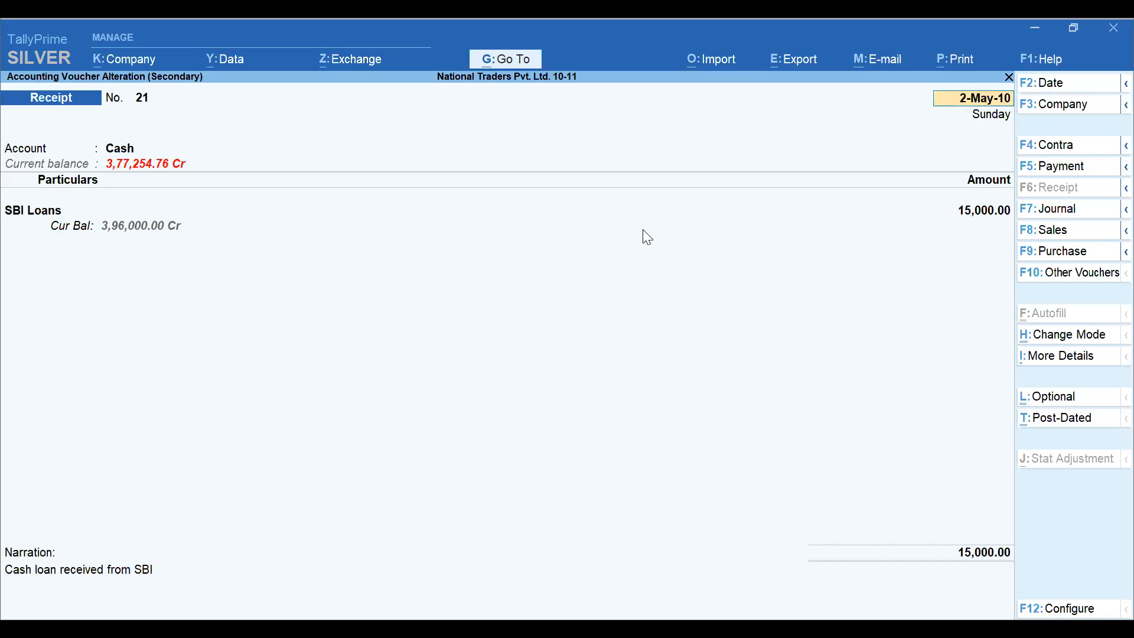
key(Escape)
key(Escape)
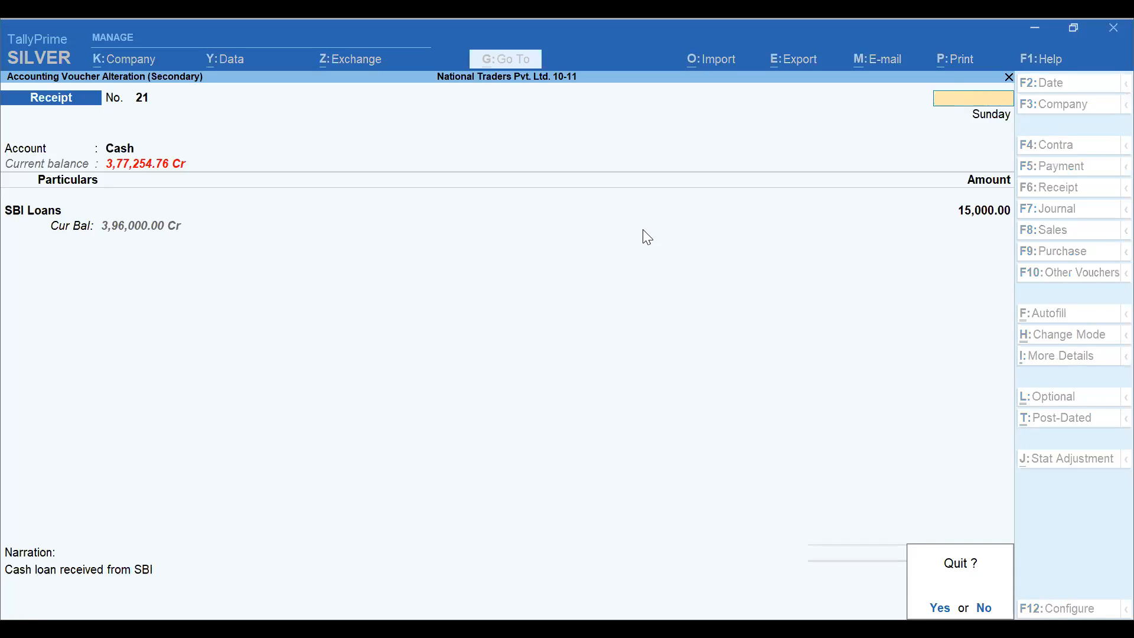
key(y)
key(Escape)
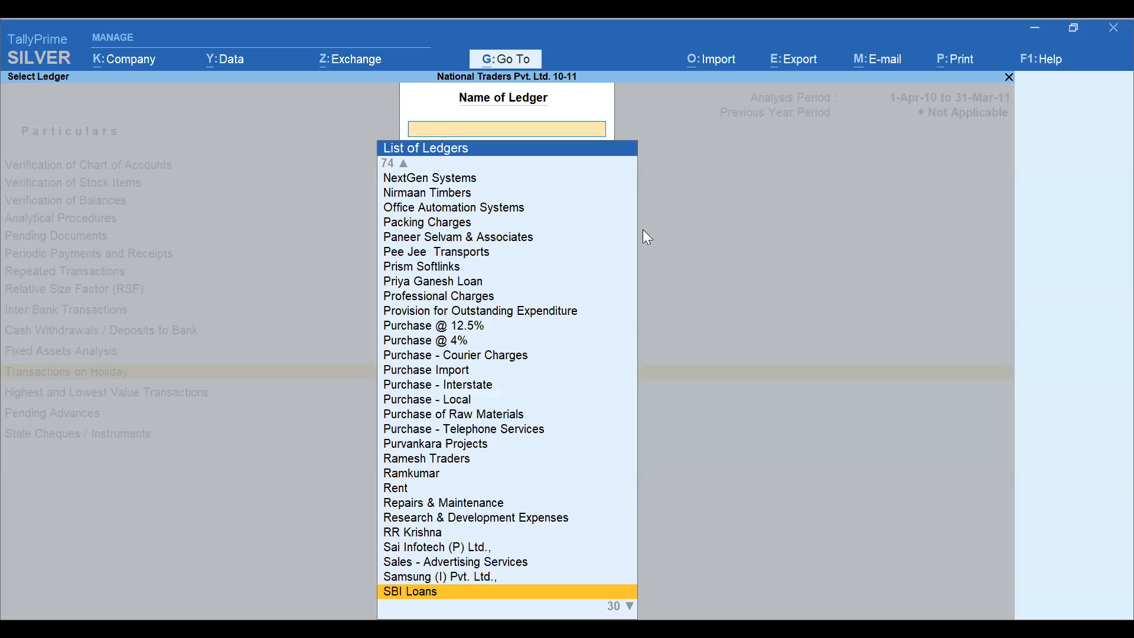
key(Escape)
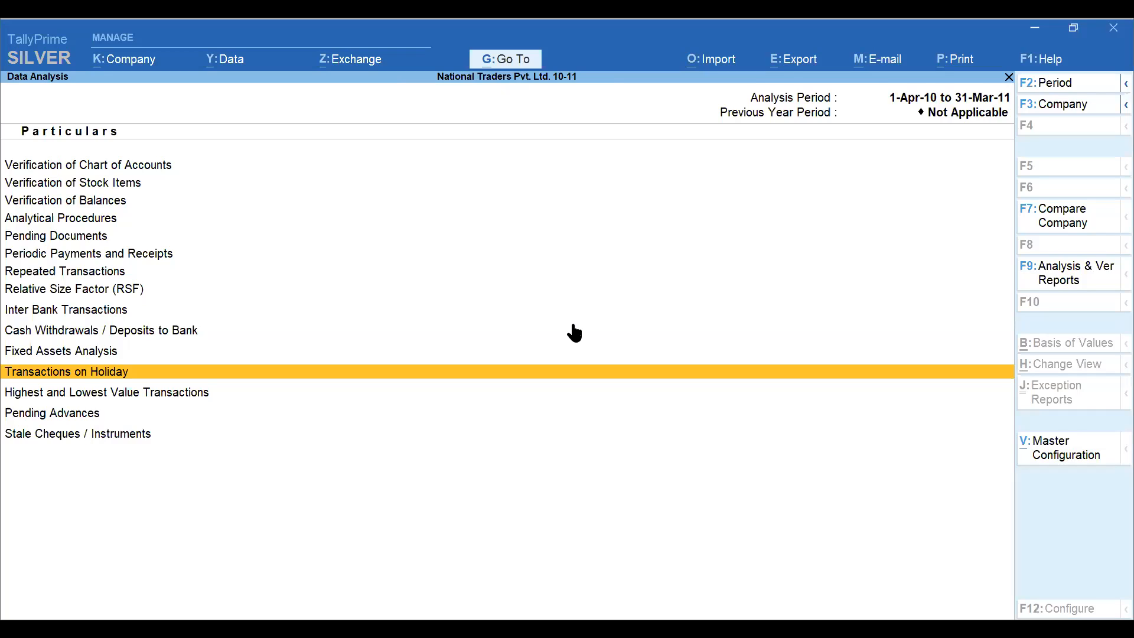
click(787, 69)
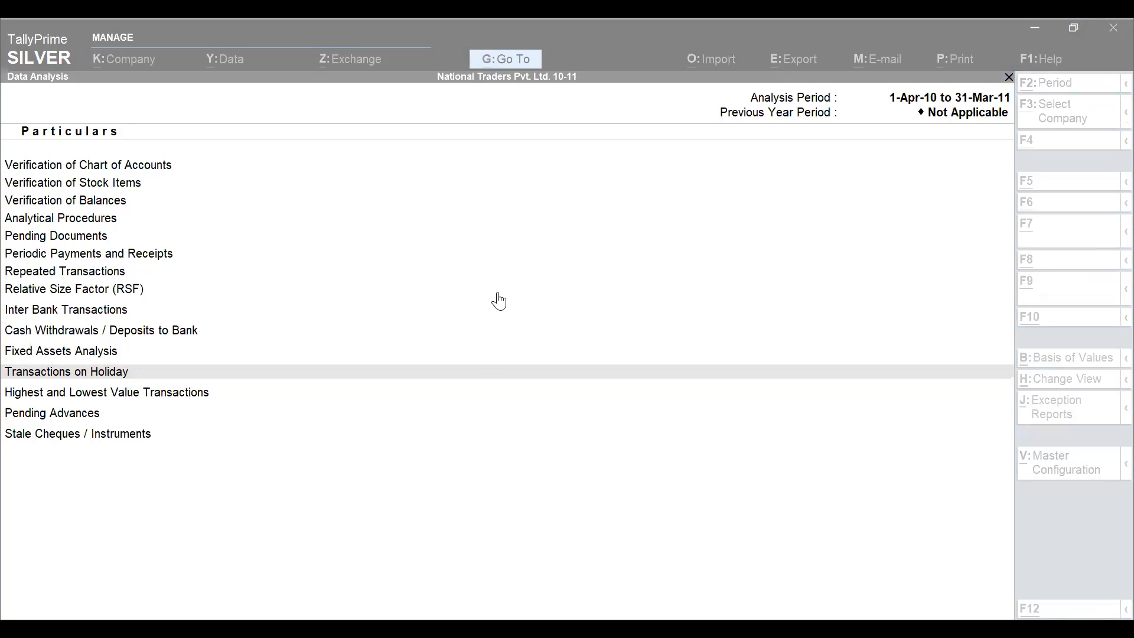
click(93, 375)
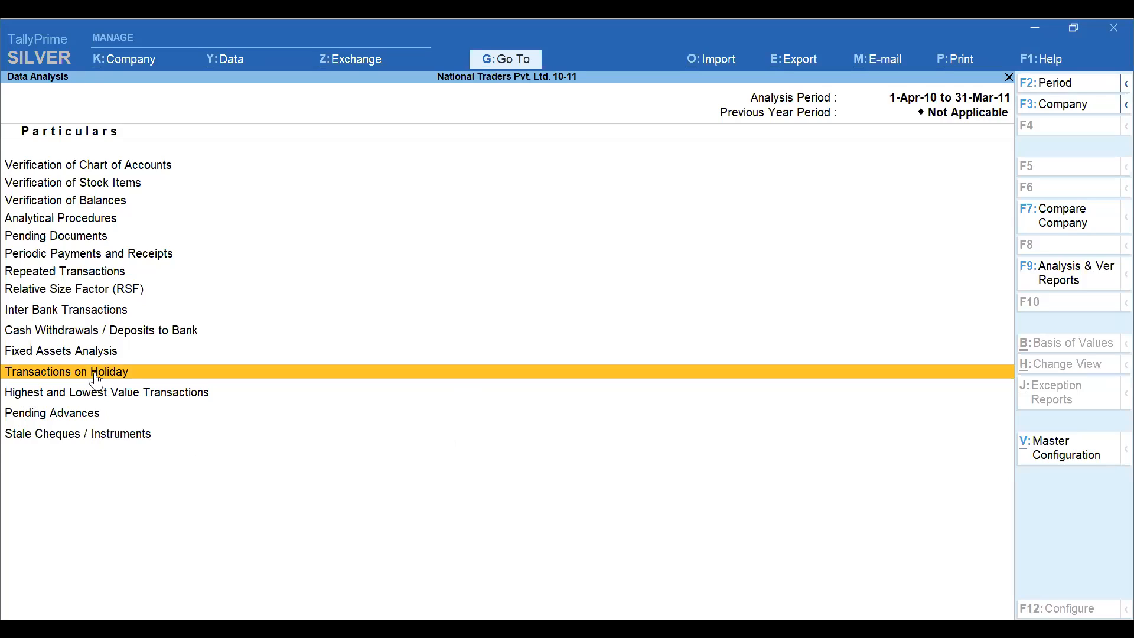
key(Down)
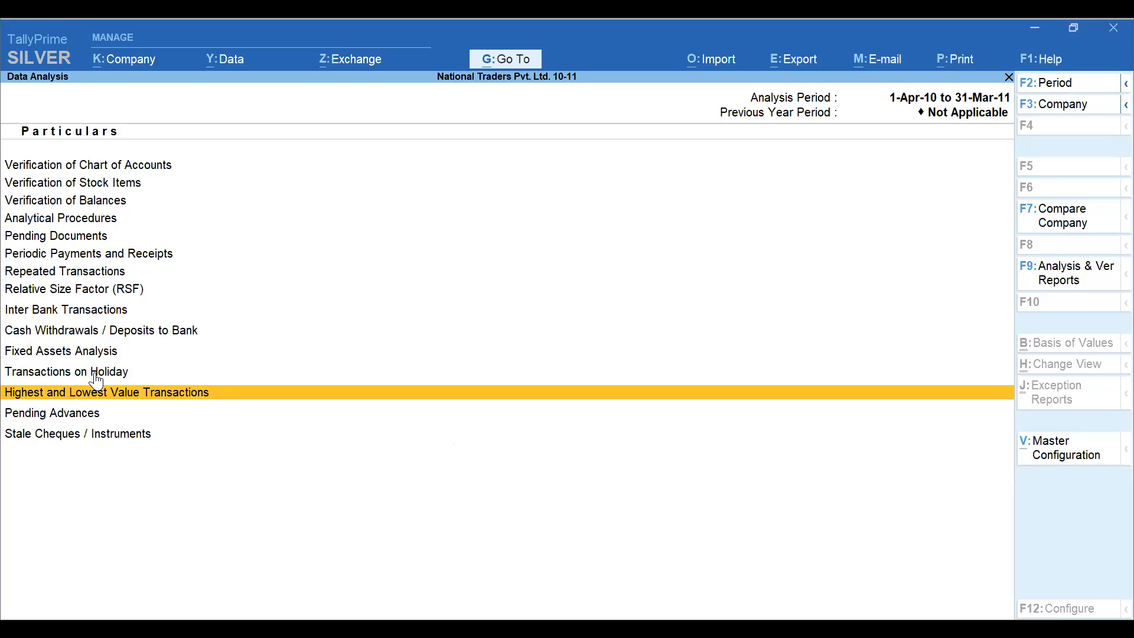
key(Up)
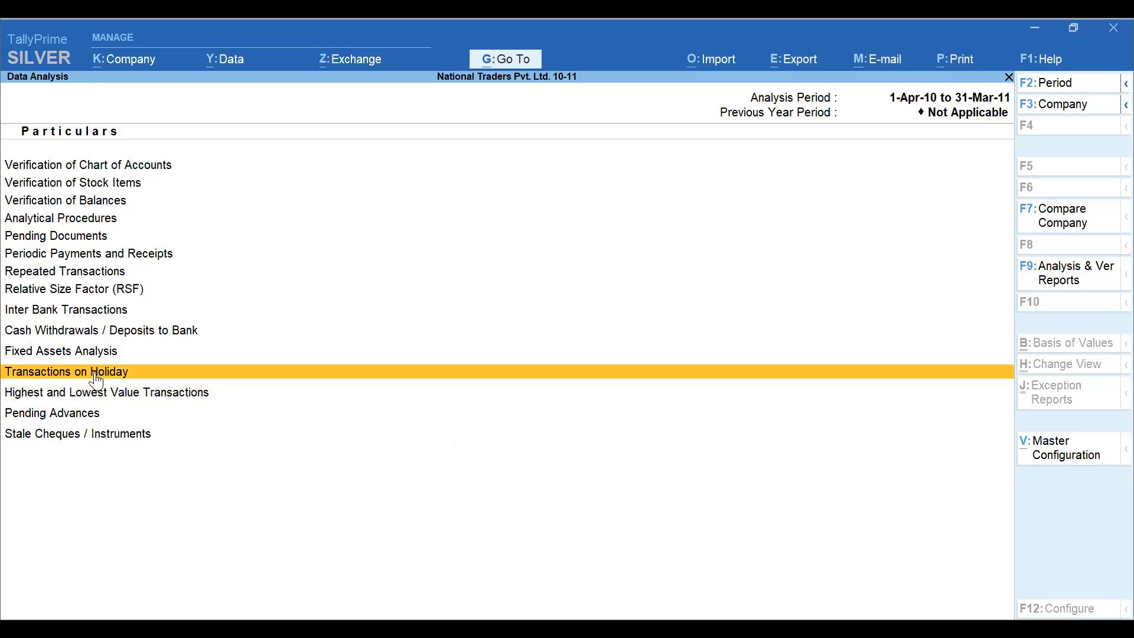
Step: Open Analytical Procedures from the Data Analysis list
key(Up)
key(Up)
key(Up)
key(Up)
key(Up)
key(Up)
key(Up)
key(Up)
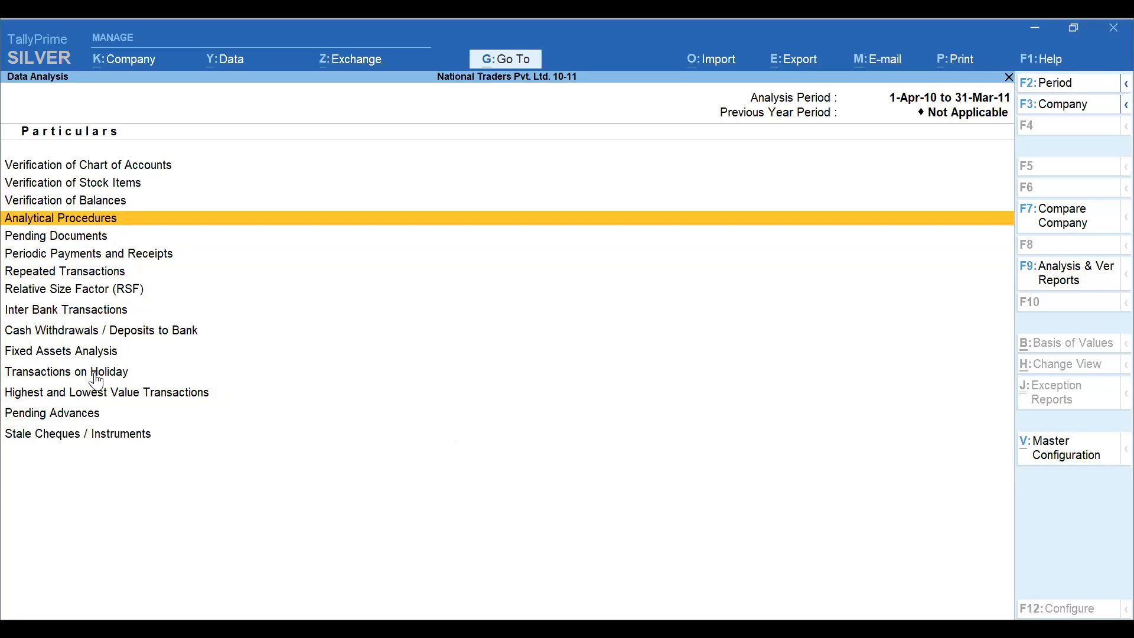
key(Return)
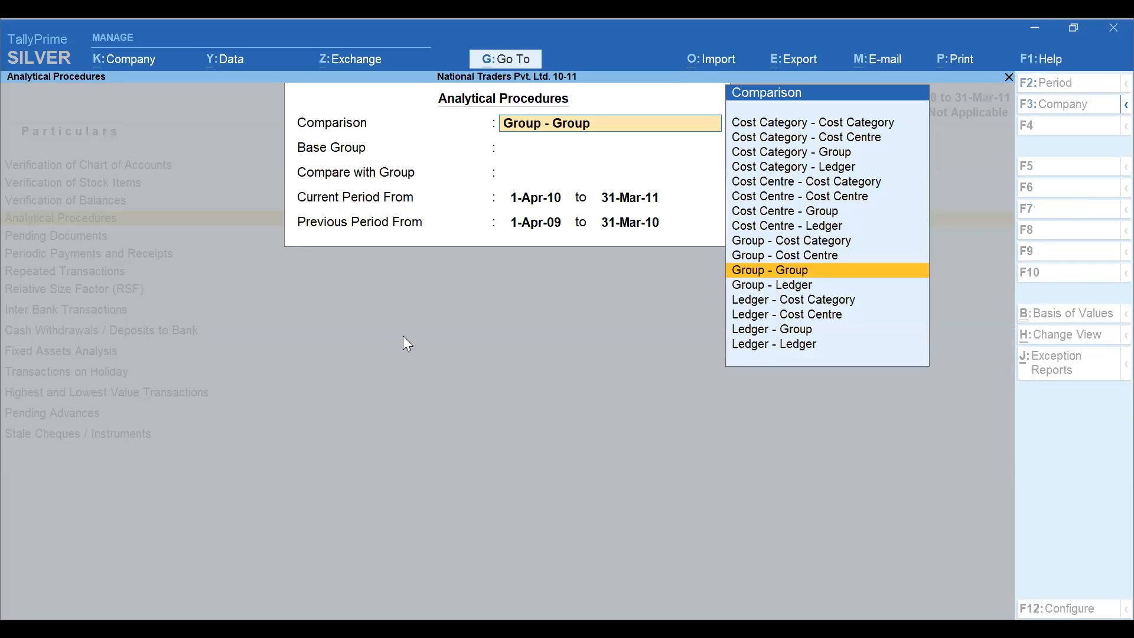
Step: Set the Analytical Procedures comparison to Group - Ledger with Sales Accounts as the base group
key(Down)
key(Return)
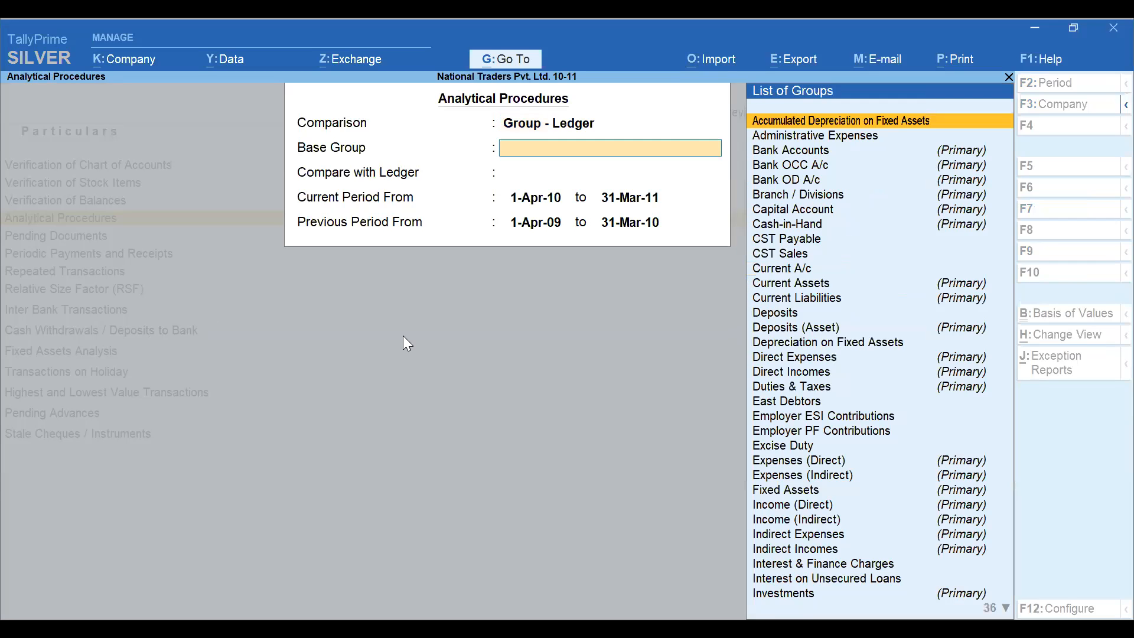
text(Sal)
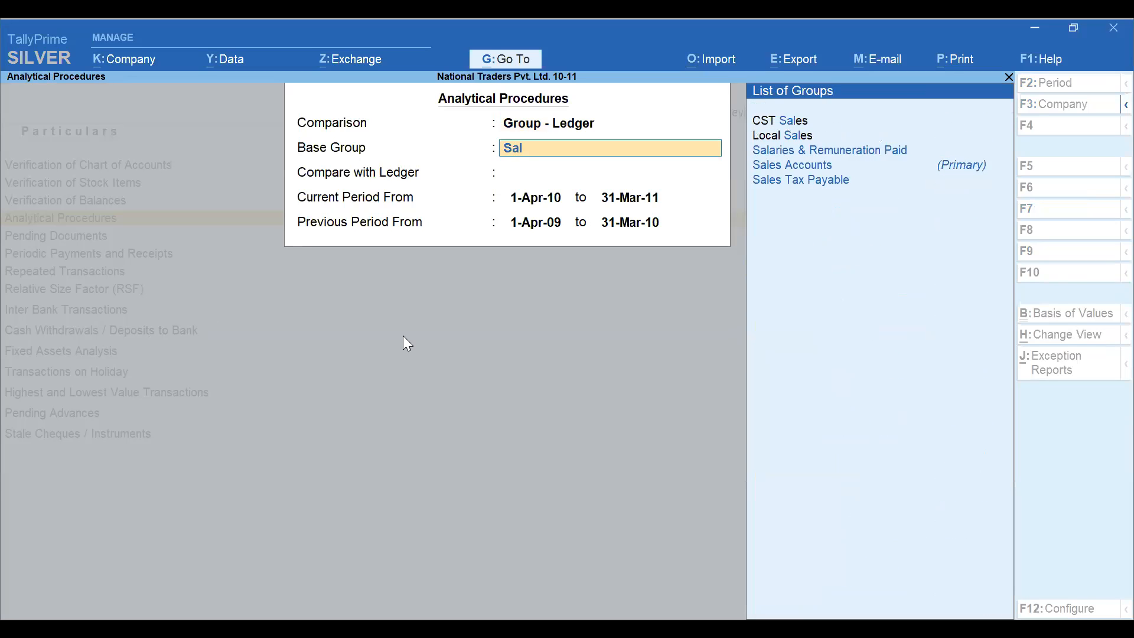
key(Down)
key(Down)
key(Down)
key(Up)
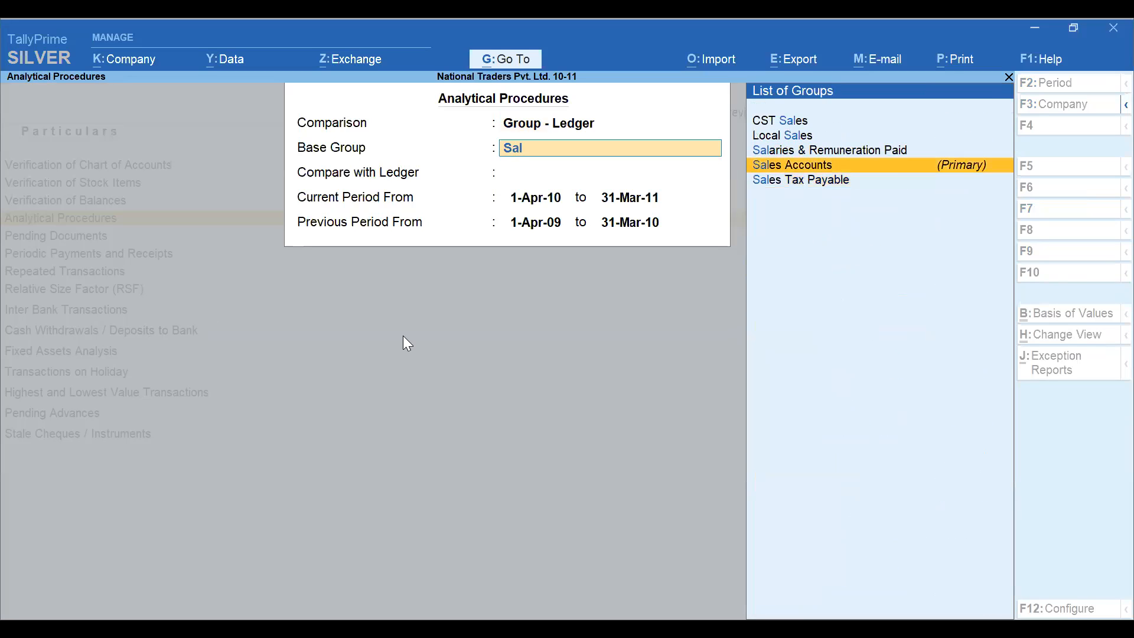
key(Return)
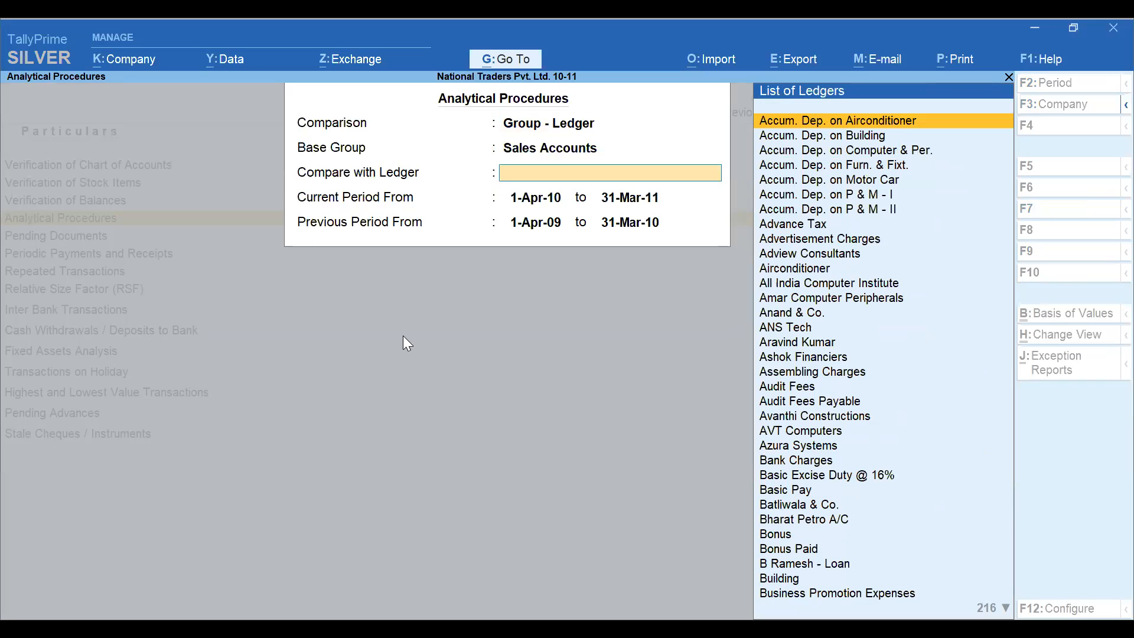
Step: Compare against the Salaries ledger with the default periods, view the resulting report, and return to Data Analysis
text(Ad)
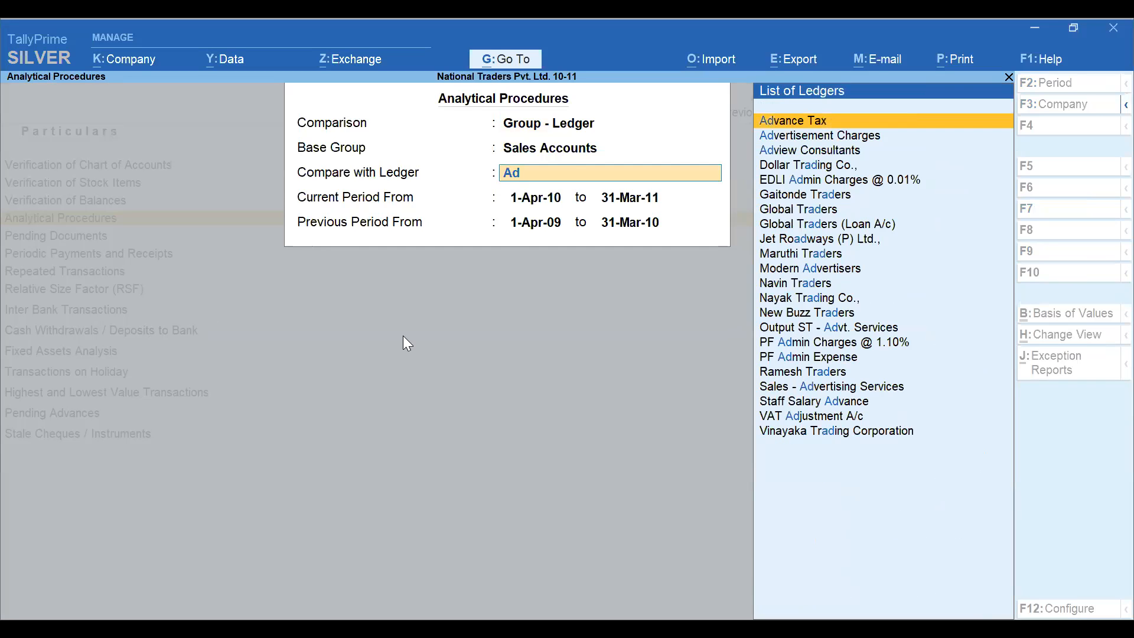
key(BackSpace)
key(BackSpace)
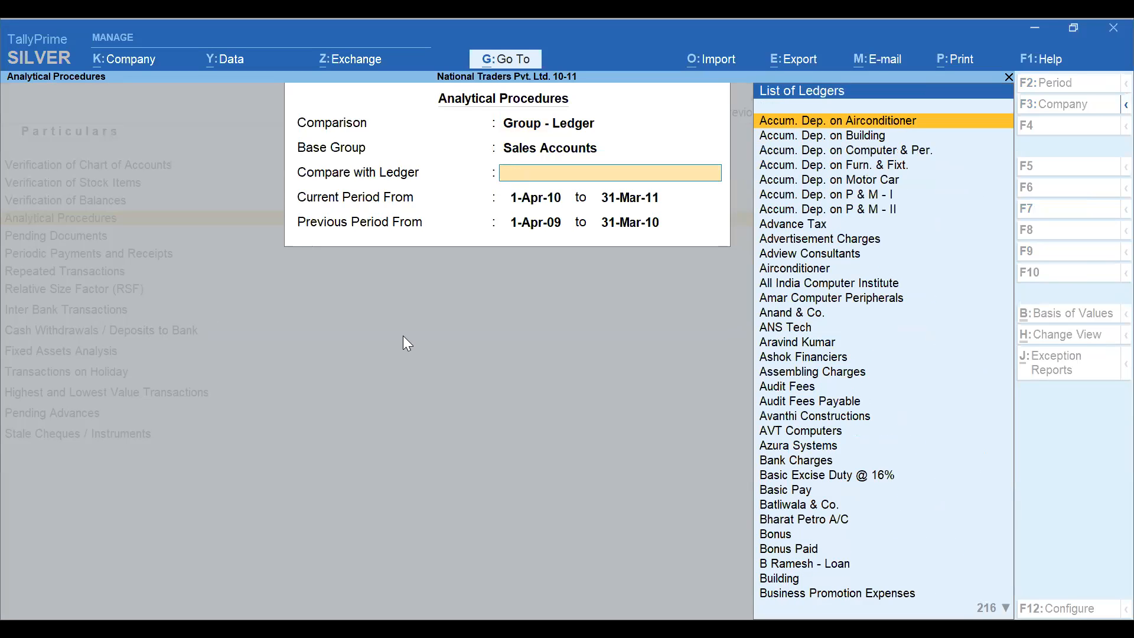
text(Sal)
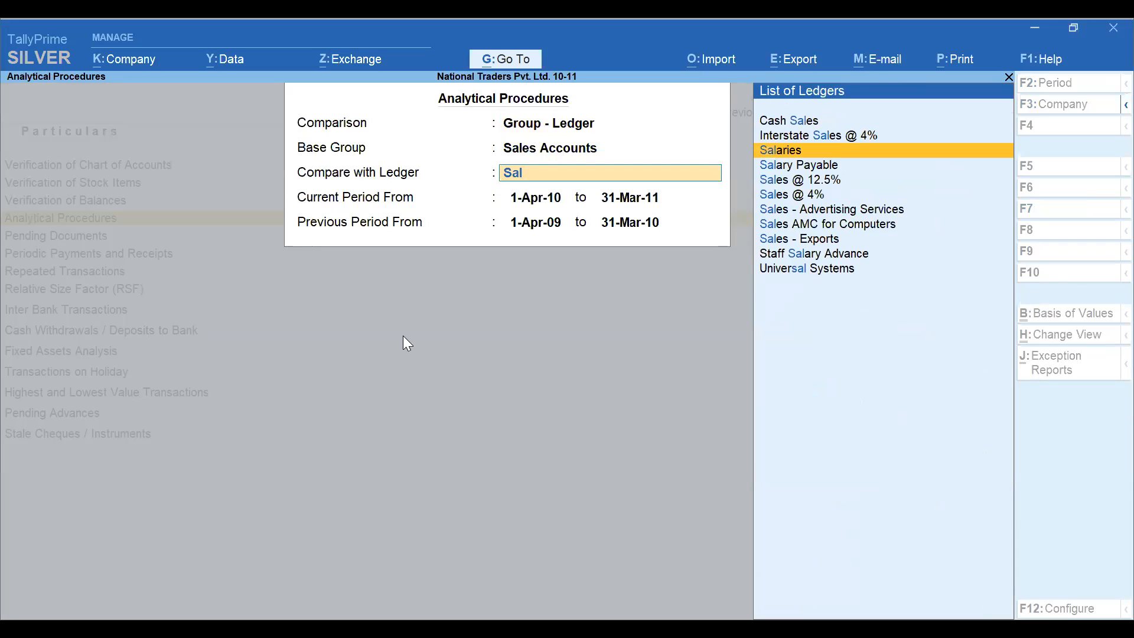
key(Return)
key(Return)
key(Return)
key(Return)
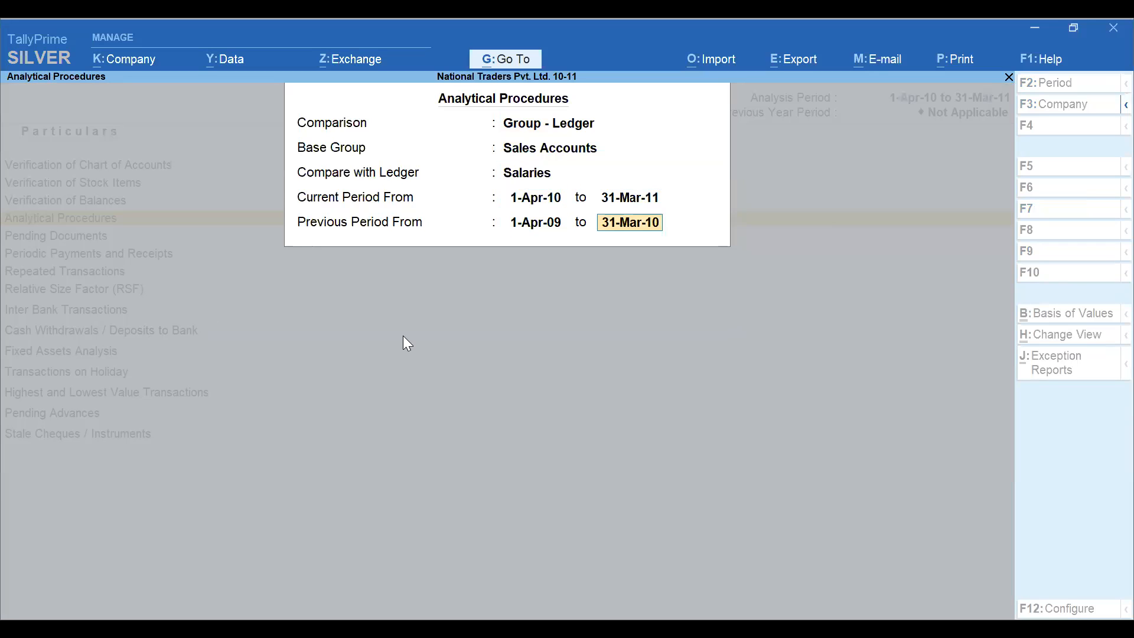
key(Return)
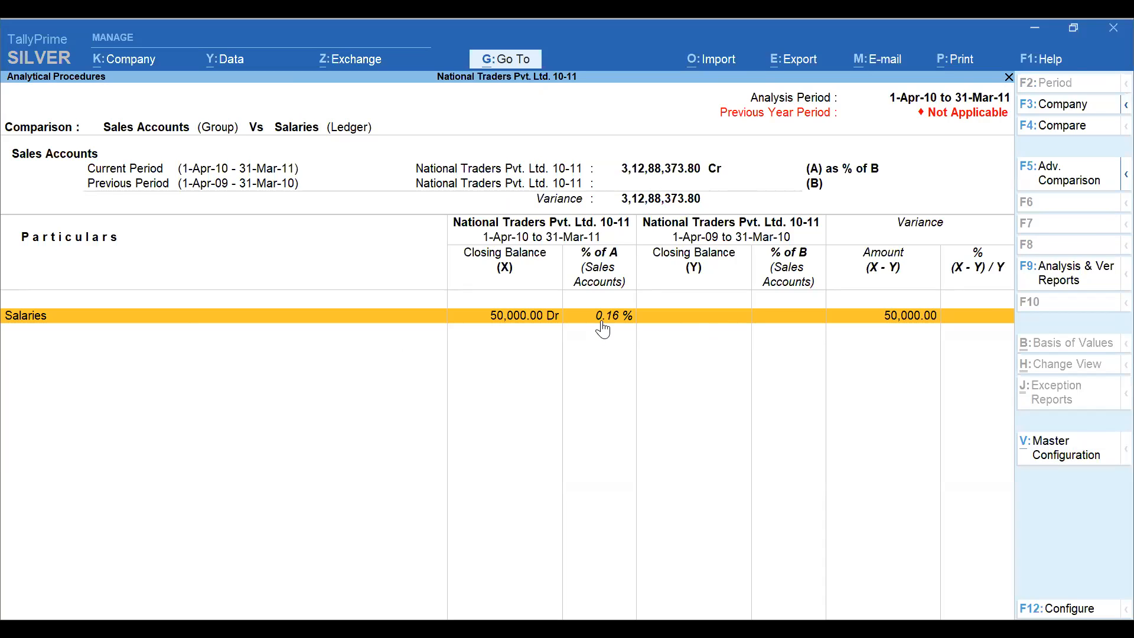
key(Escape)
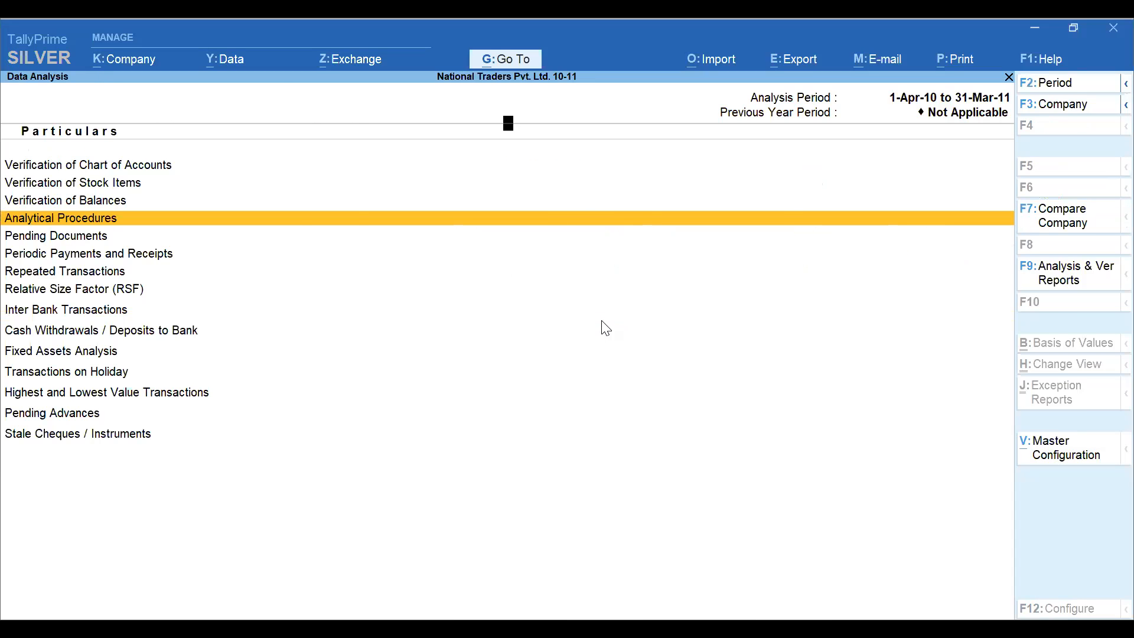
Step: Reopen Analytical Procedures and set the comparison to Group - Group
key(Return)
key(Up)
key(Up)
key(Up)
key(Up)
key(Up)
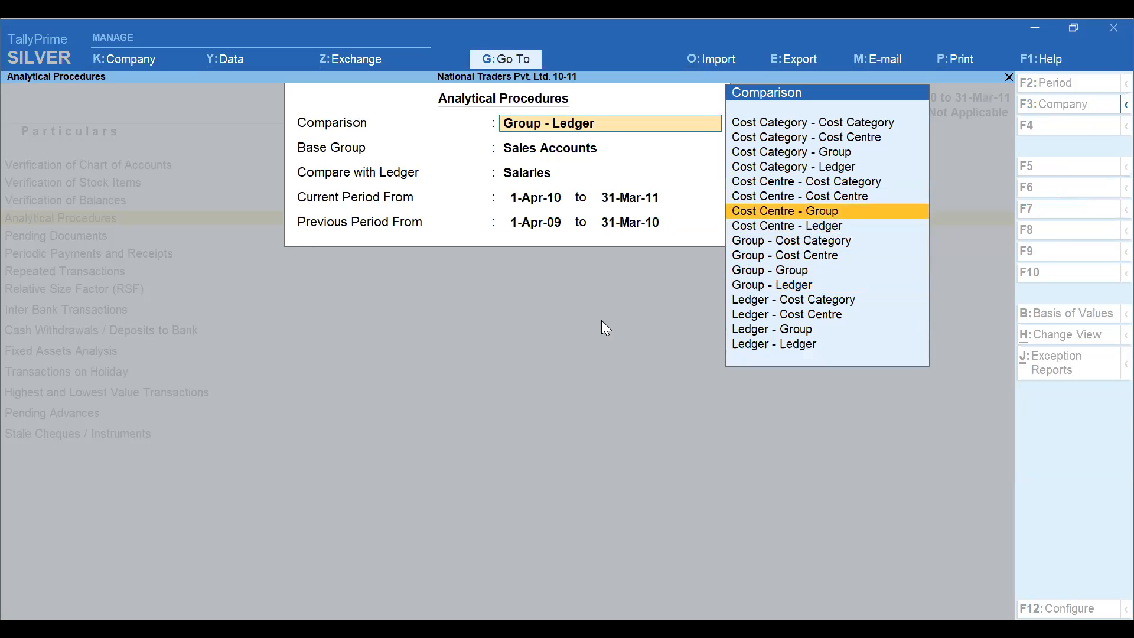
key(Down)
key(Down)
key(Down)
key(Down)
key(Return)
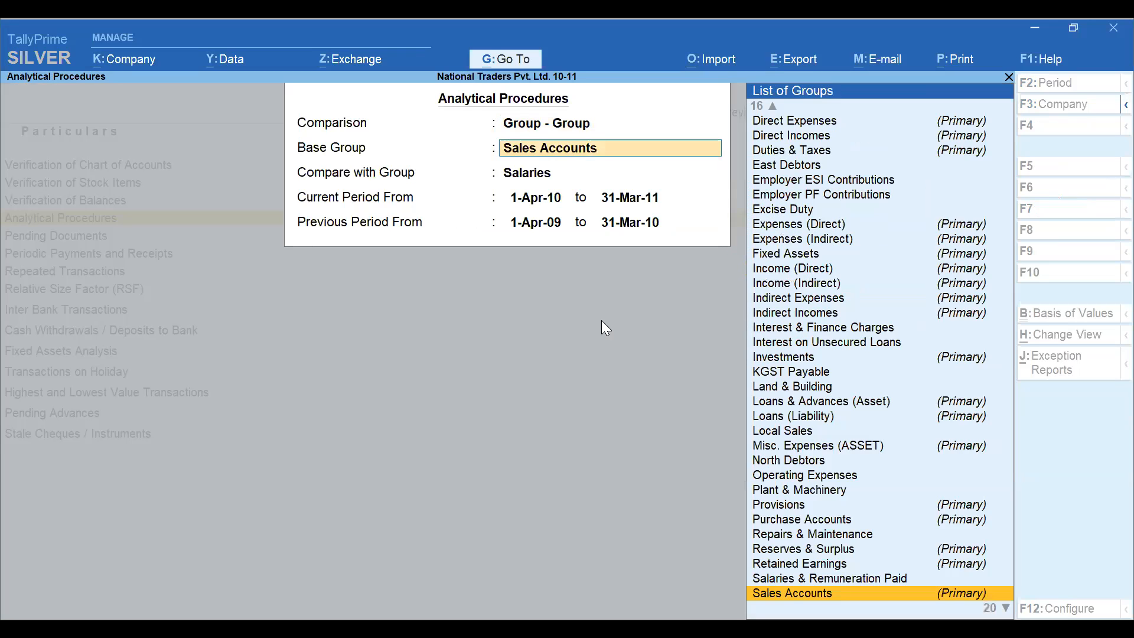
Step: Choose Sales Accounts as the base group and Indirect Expenses as the group to compare with
text(Sal)
key(Down)
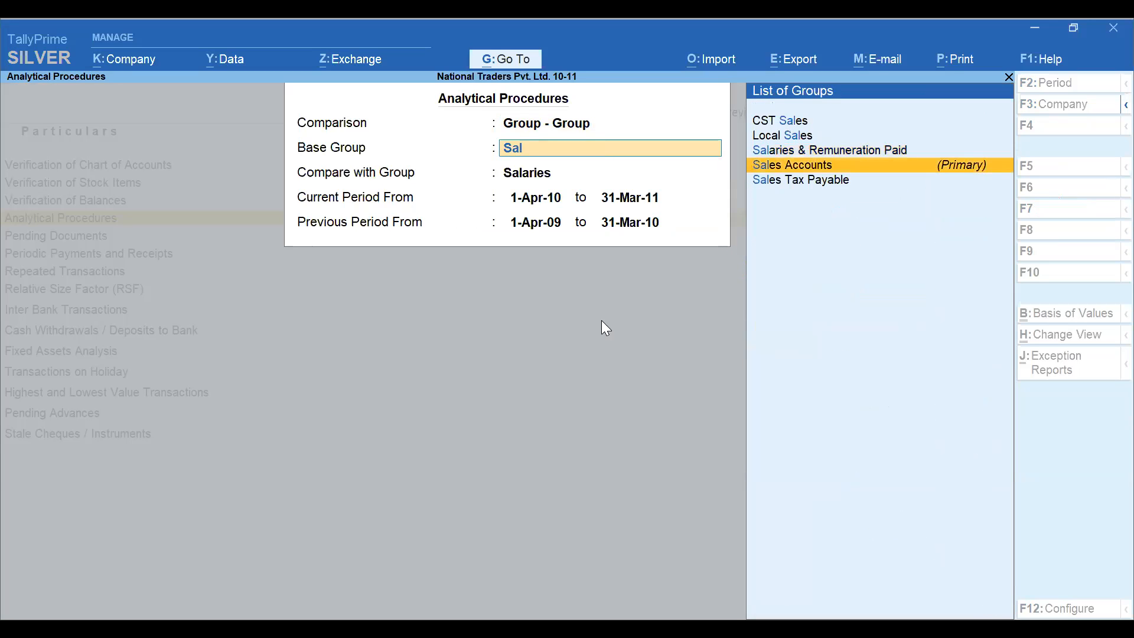
key(Return)
text(In)
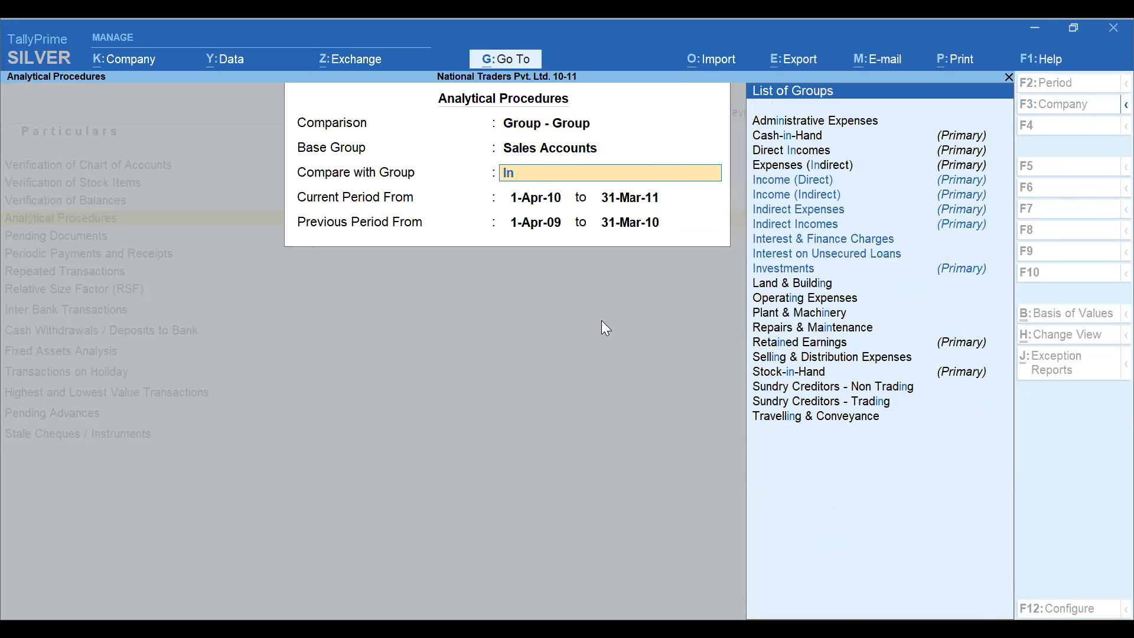
key(Down)
key(Down)
key(Return)
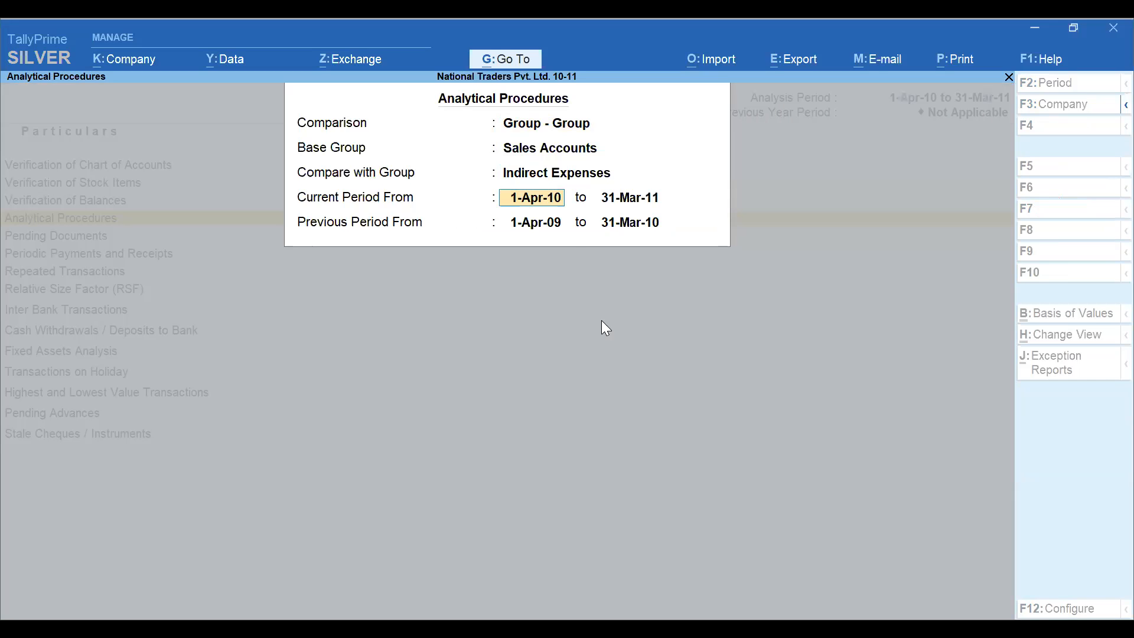
Step: Accept the default current and previous periods, view the Sales Accounts versus Indirect Expenses comparison, and return to Data Analysis
key(Return)
key(Return)
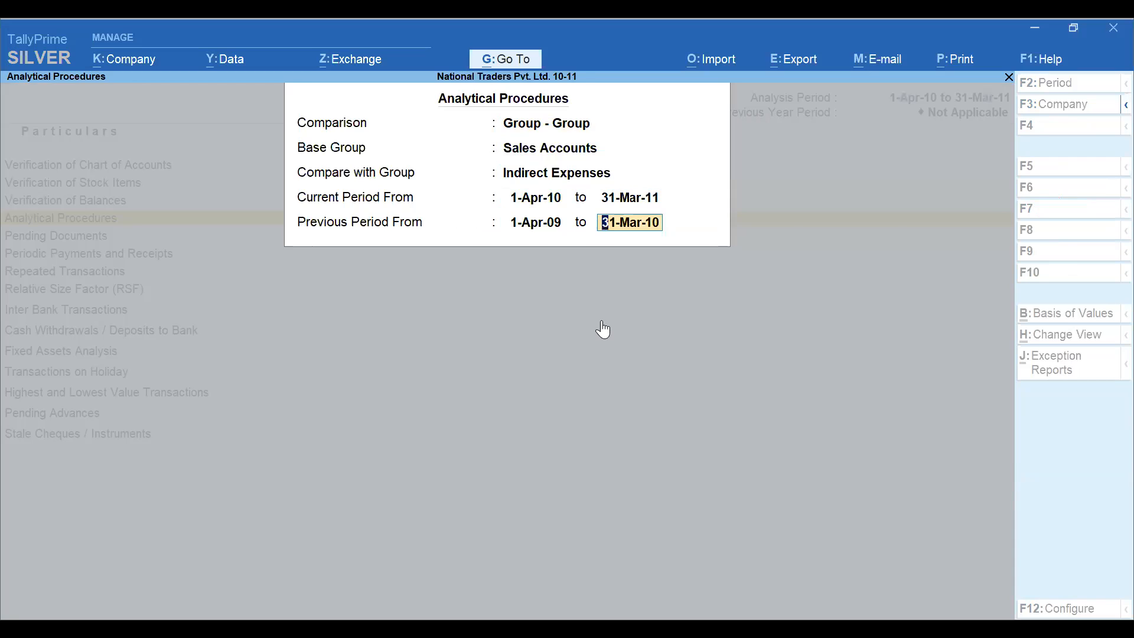
key(Return)
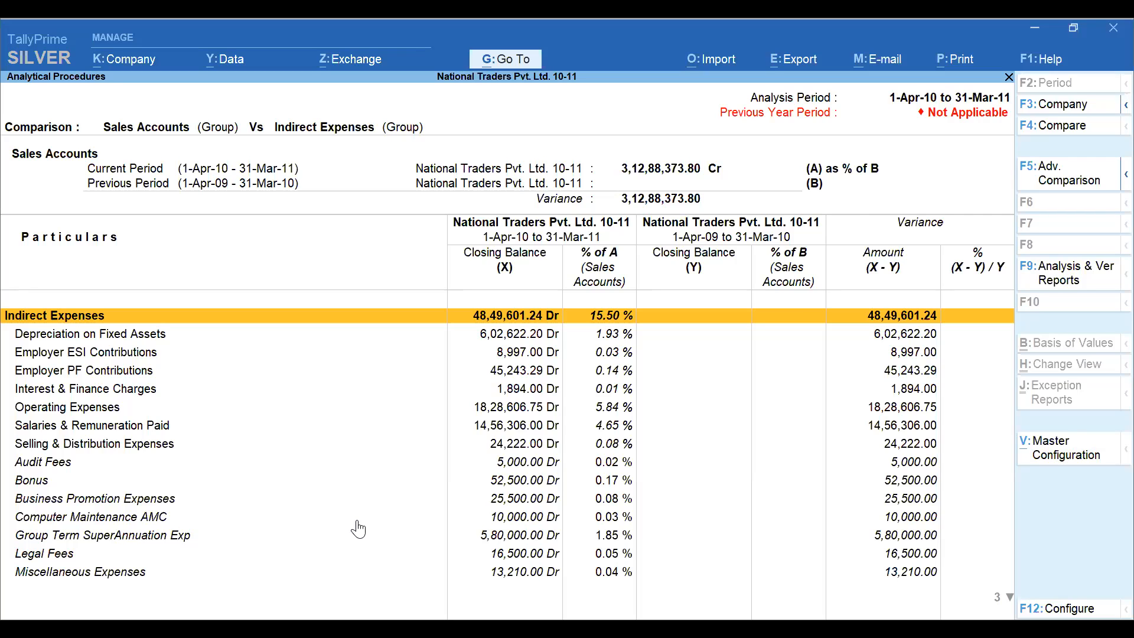
key(Escape)
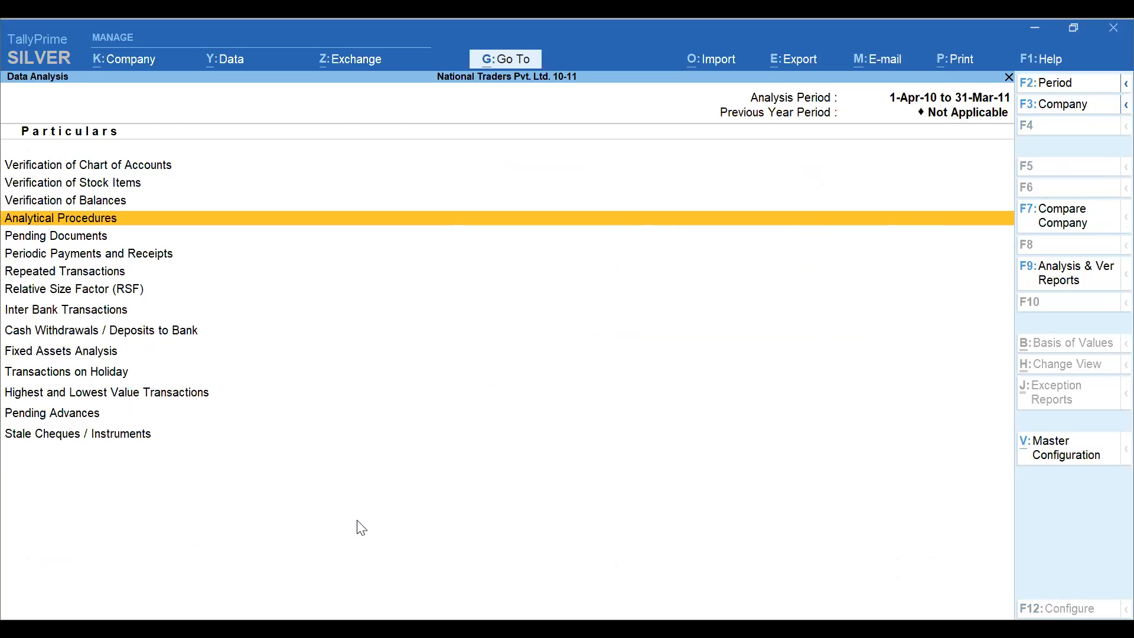
Step: Open the Highest and Lowest Value Transactions report from Data Analysis
key(Down)
key(Down)
key(Down)
key(Down)
key(Down)
key(Down)
key(Down)
key(Down)
key(Down)
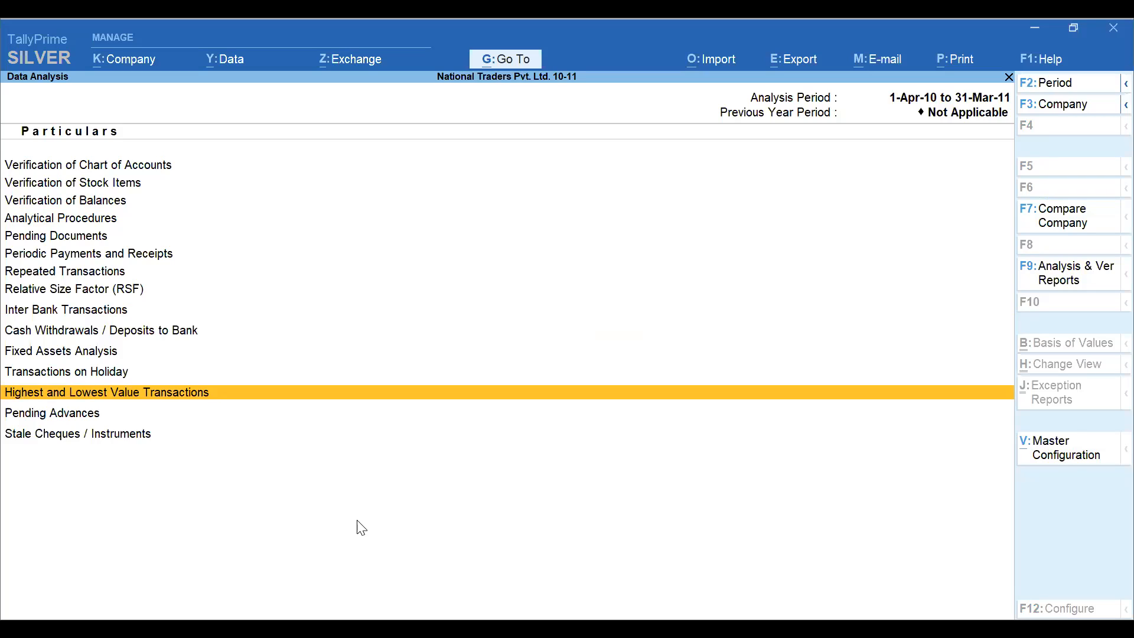
key(Return)
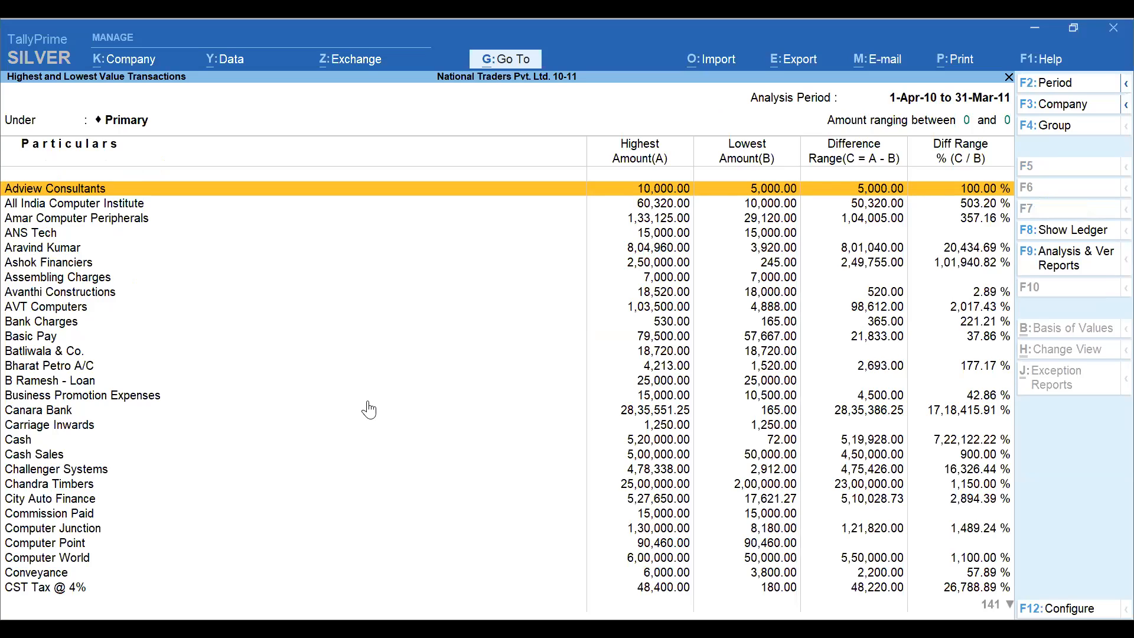
Step: Examine the highest amount, lowest amount and difference range of ledgers from Adview Consultants down to Cash, and close the report
key(Down)
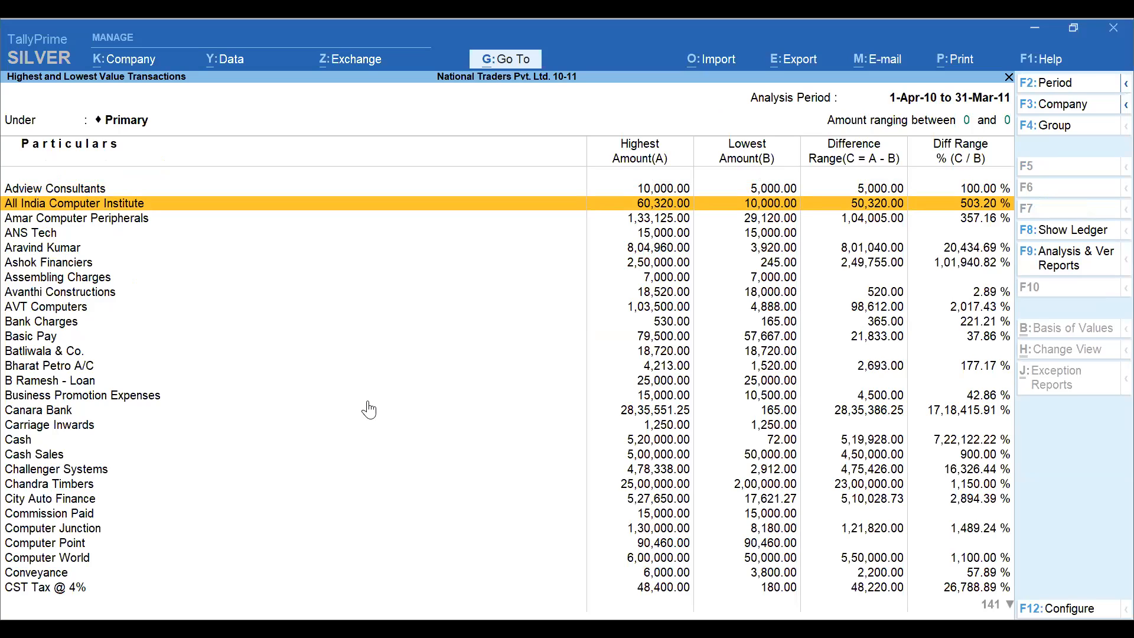
key(Down)
key(Up)
key(Down)
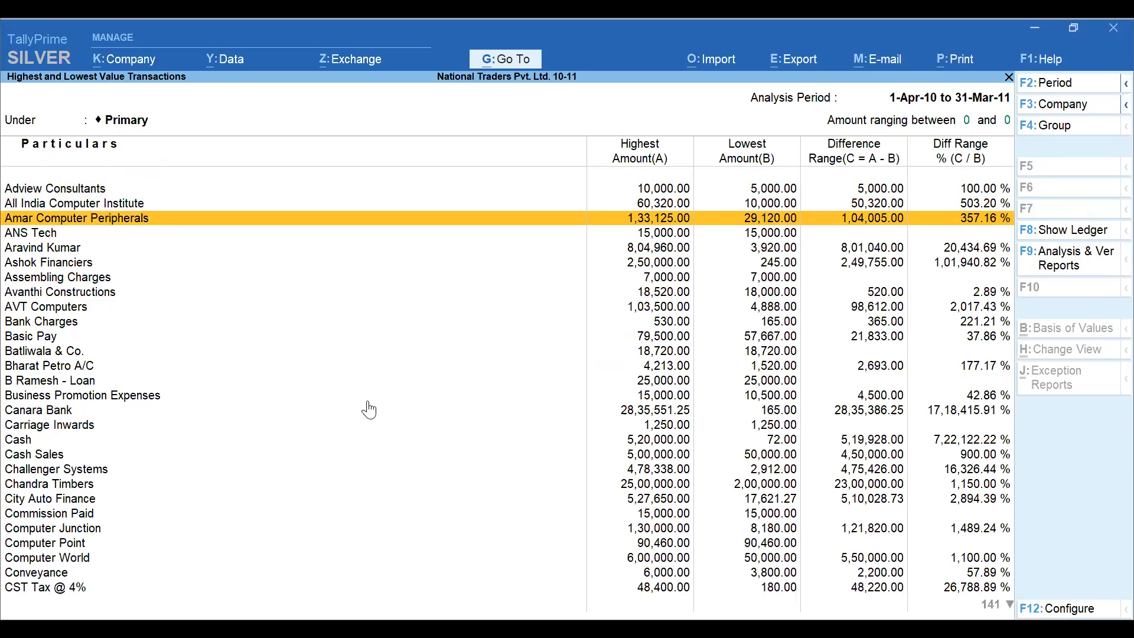
key(Up)
key(Up)
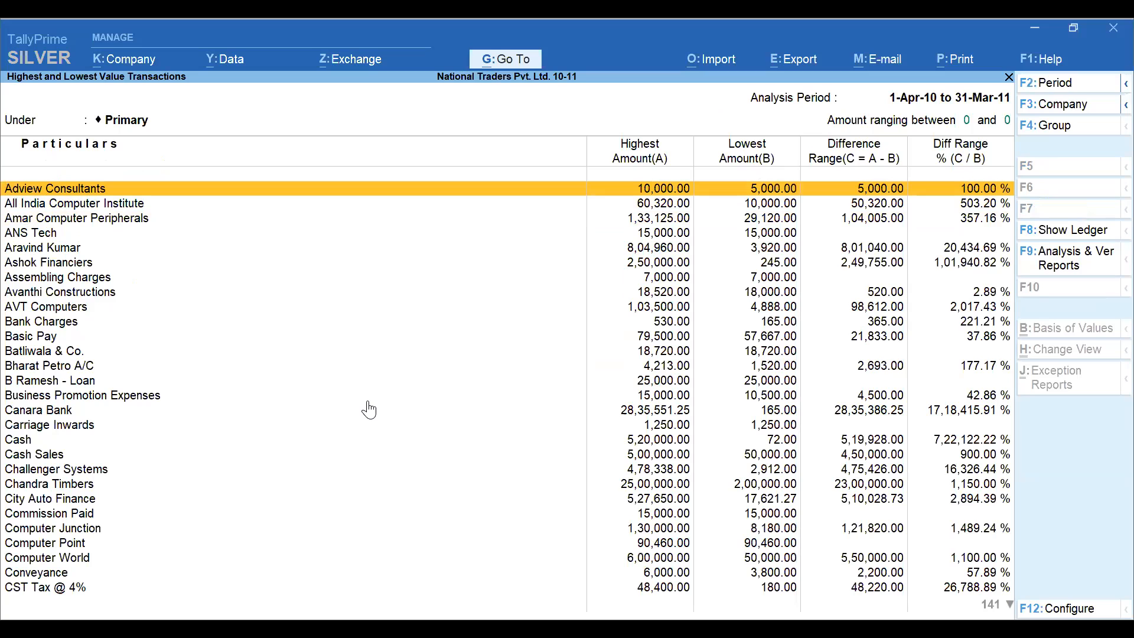
key(Down)
key(Down)
key(Down)
key(Down)
key(Down)
key(Down)
key(Down)
key(Down)
key(Down)
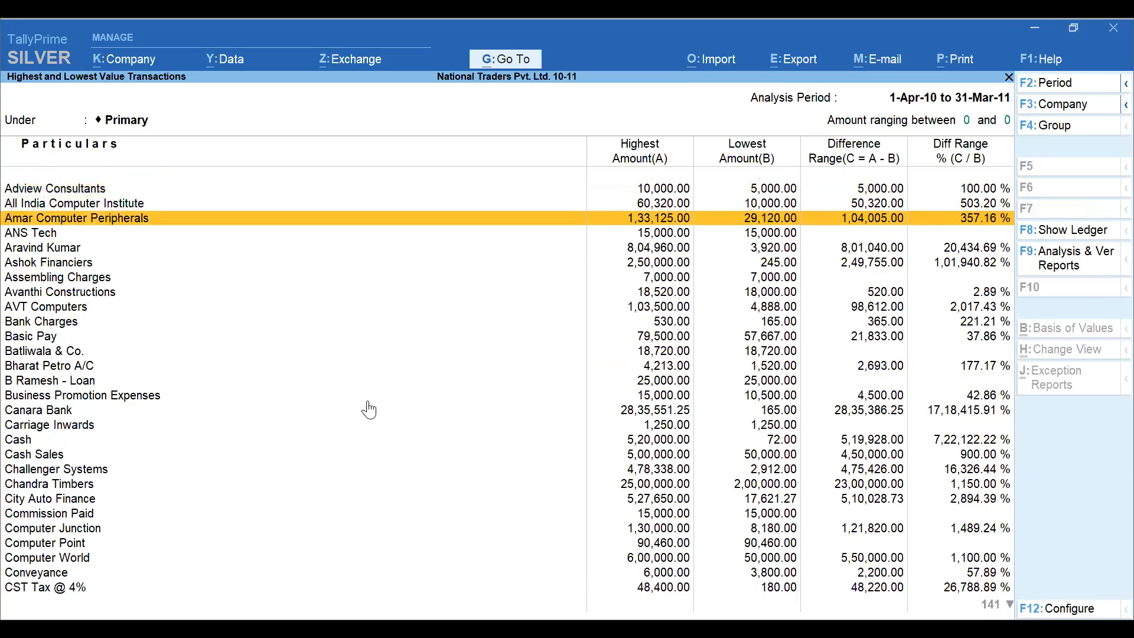
key(Up)
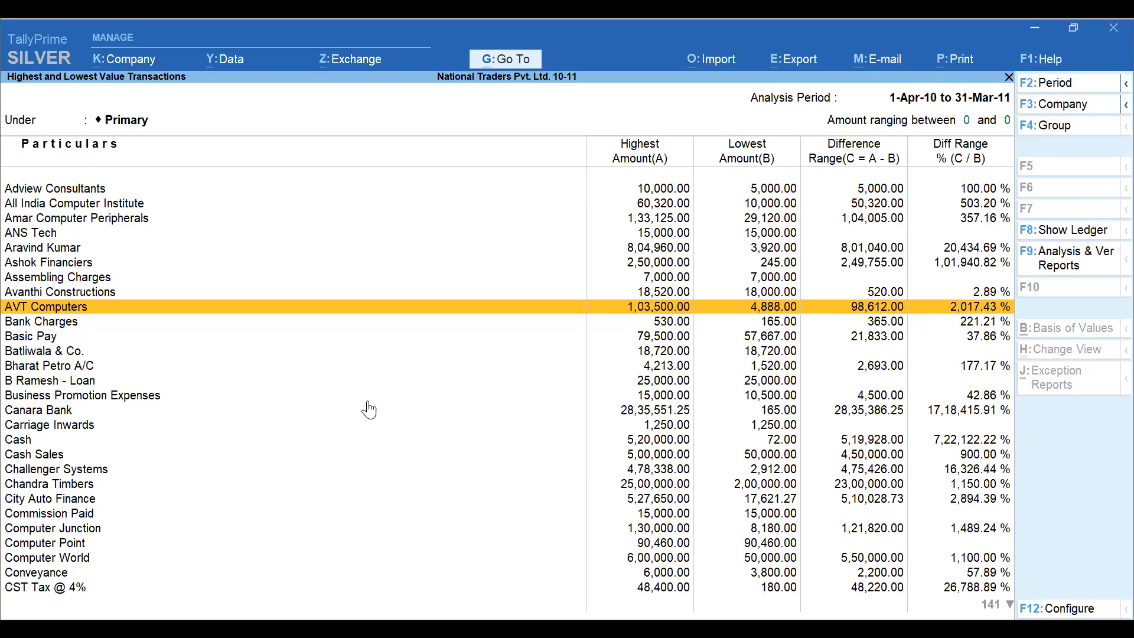
key(Up)
key(Up)
key(Up)
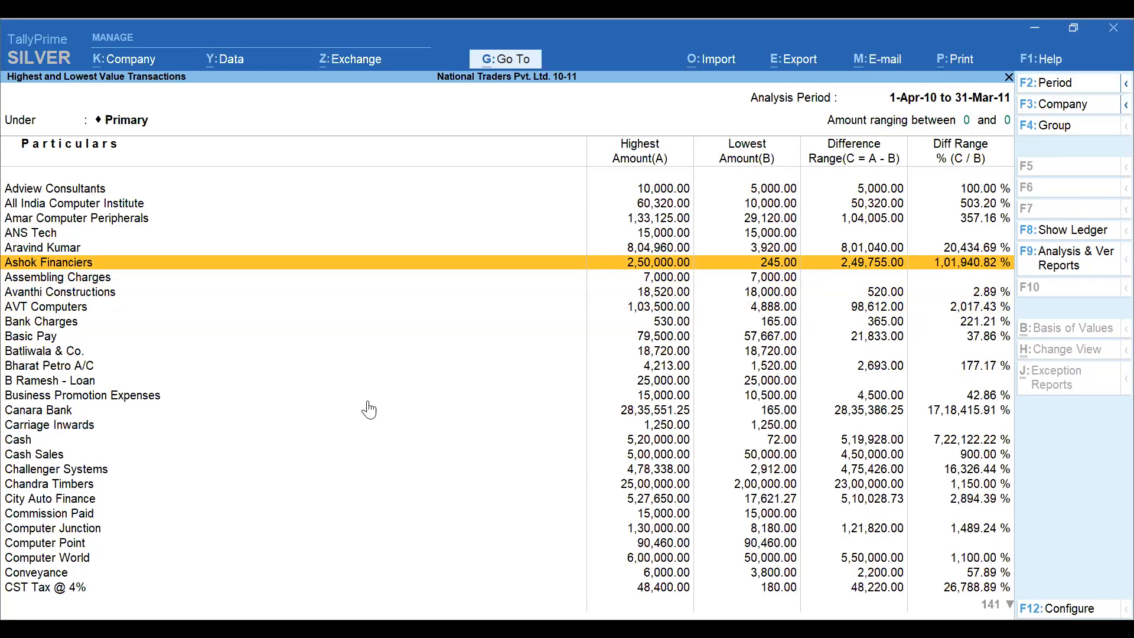
key(Down)
key(Down)
key(Up)
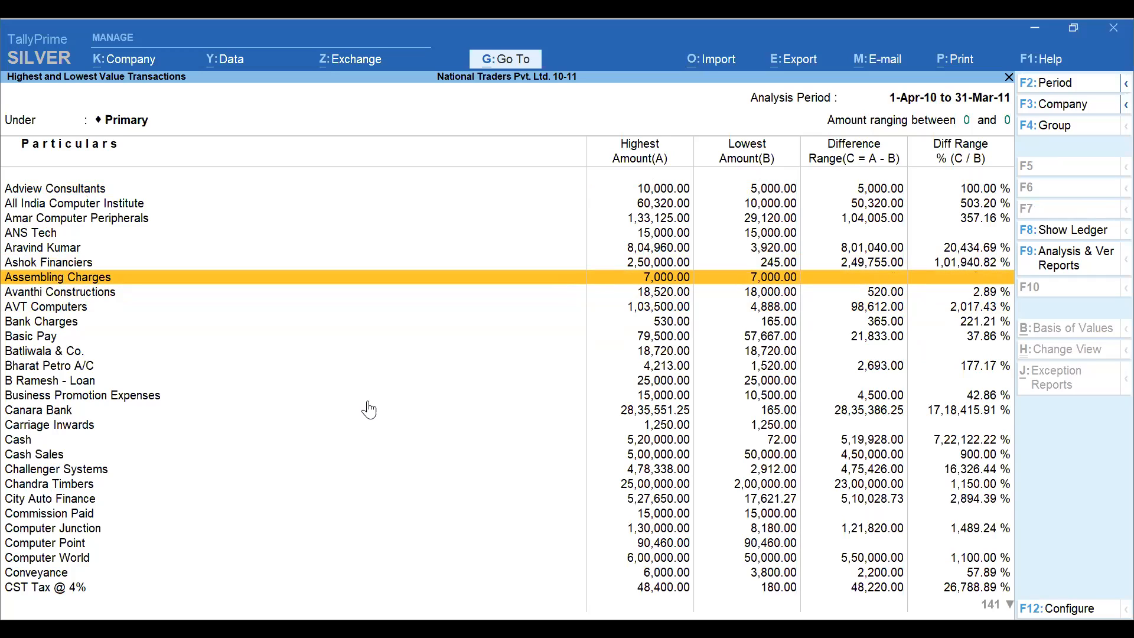
key(Down)
key(Down)
key(Down)
key(Down)
key(Down)
key(Down)
key(Down)
key(Down)
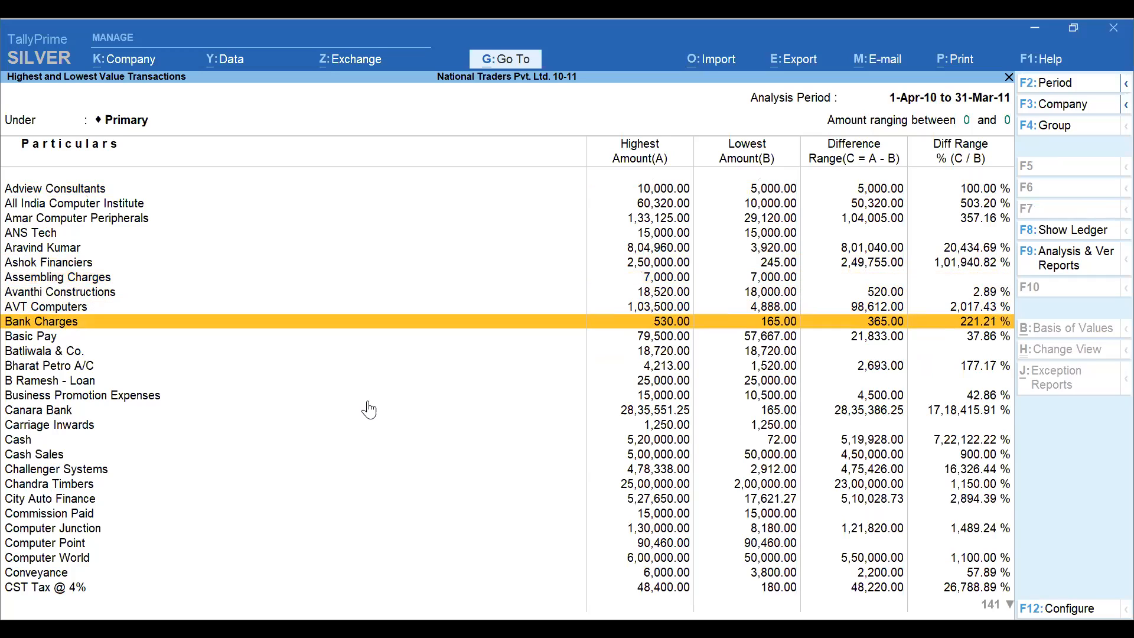
key(Down)
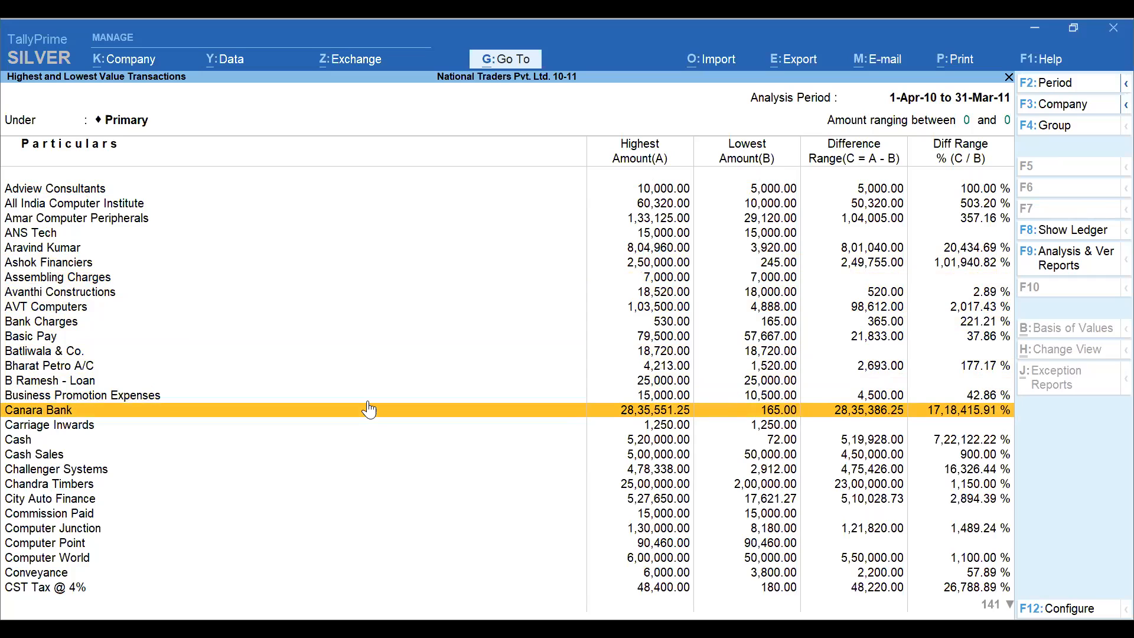
key(Down)
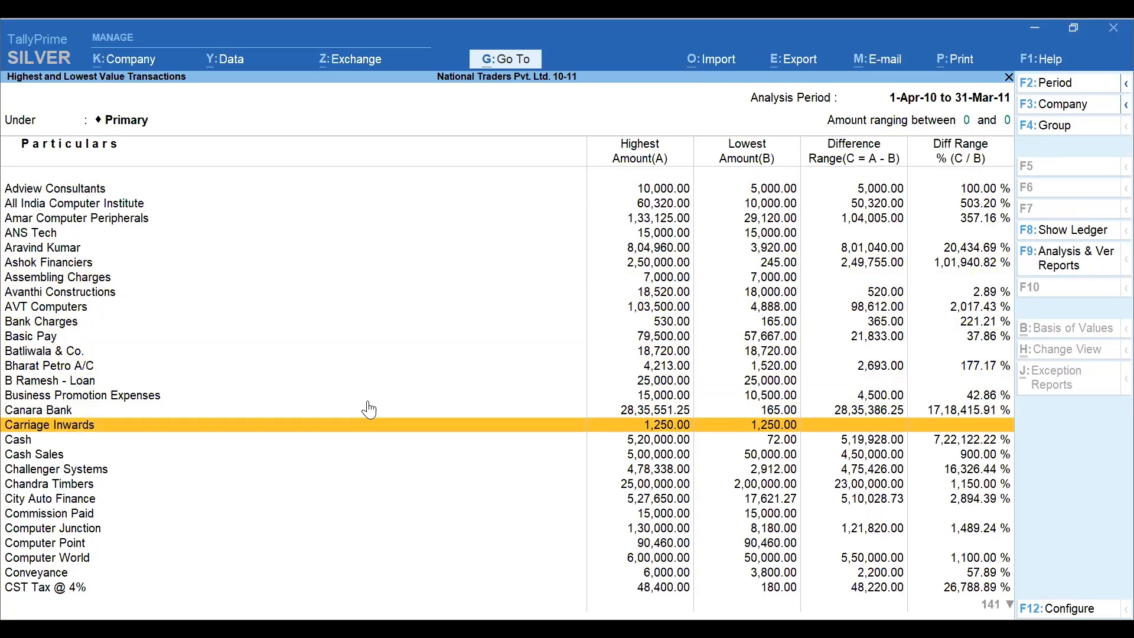
key(Down)
key(Down)
key(Escape)
Step: Open the Relative Size Factor (RSF) report from Data Analysis
key(Down)
key(Down)
key(Up)
key(Up)
key(Up)
key(Up)
key(Up)
key(Up)
key(Up)
key(Return)
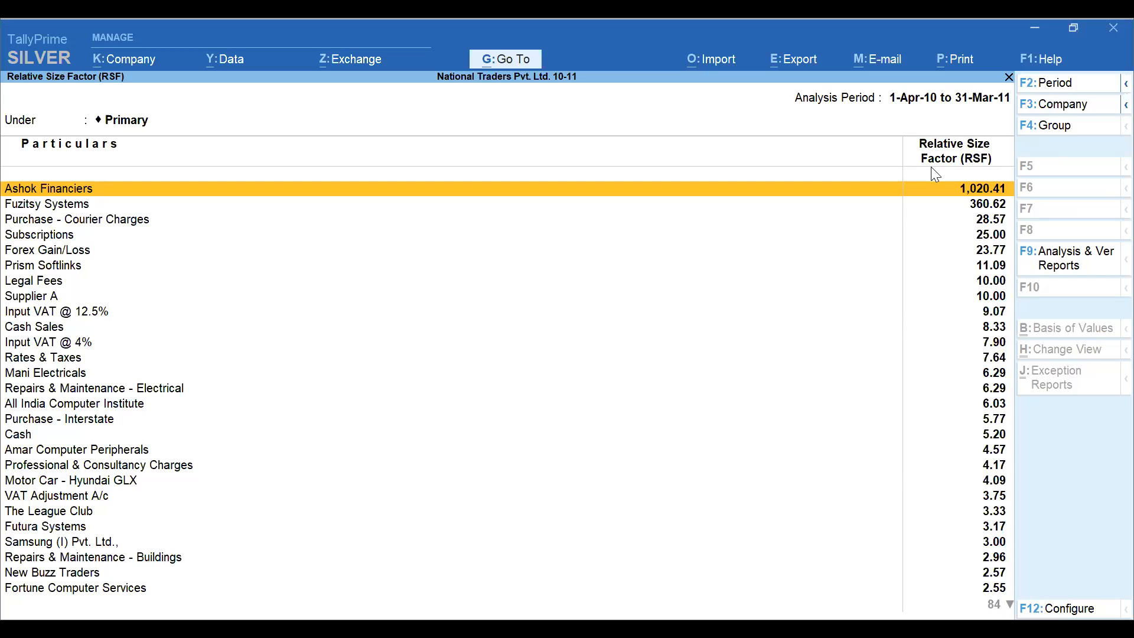
key(Return)
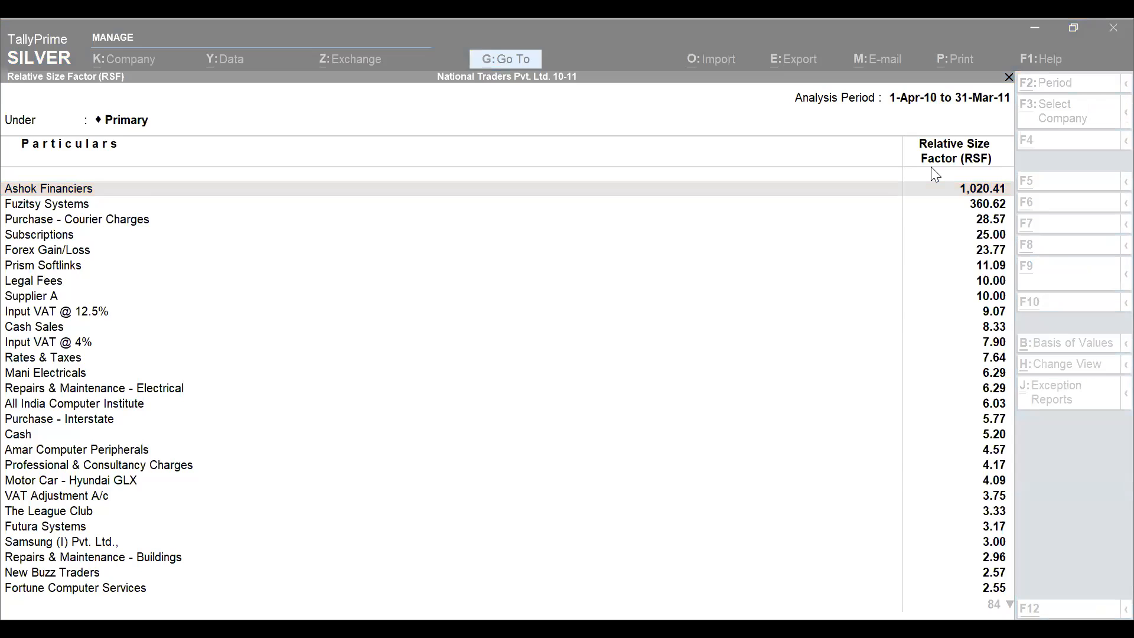
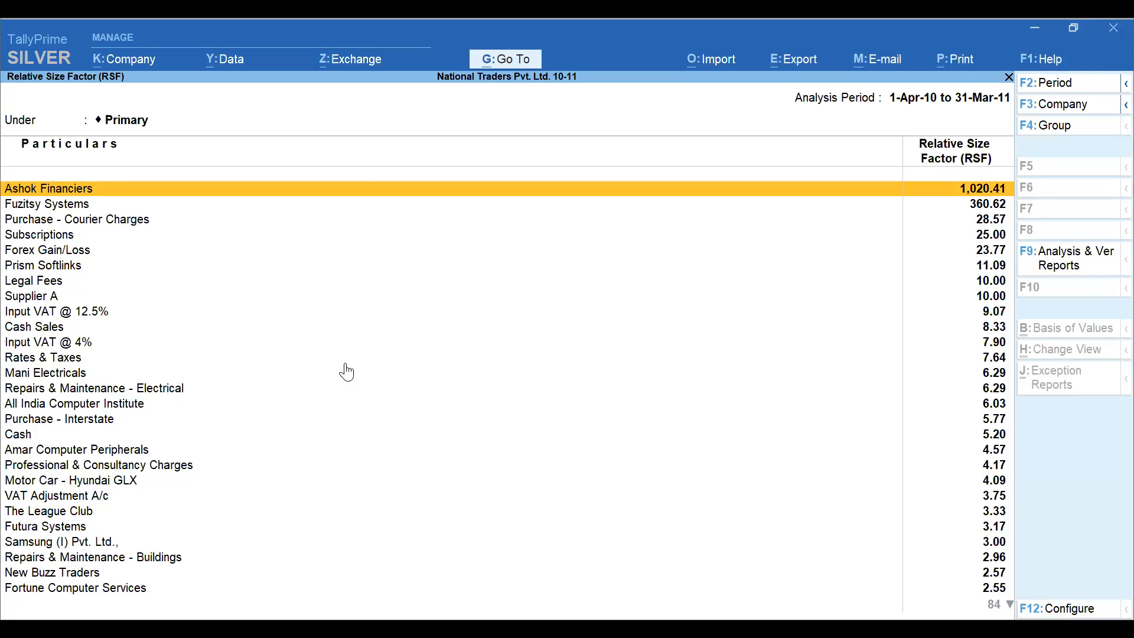
Step: Examine the relative size factors of the highest-ranked ledgers, including Ashok Financiers and Fuzitsy Systems, and return to Data Analysis
key(Down)
key(Up)
key(Down)
key(Down)
key(Up)
key(Up)
key(Down)
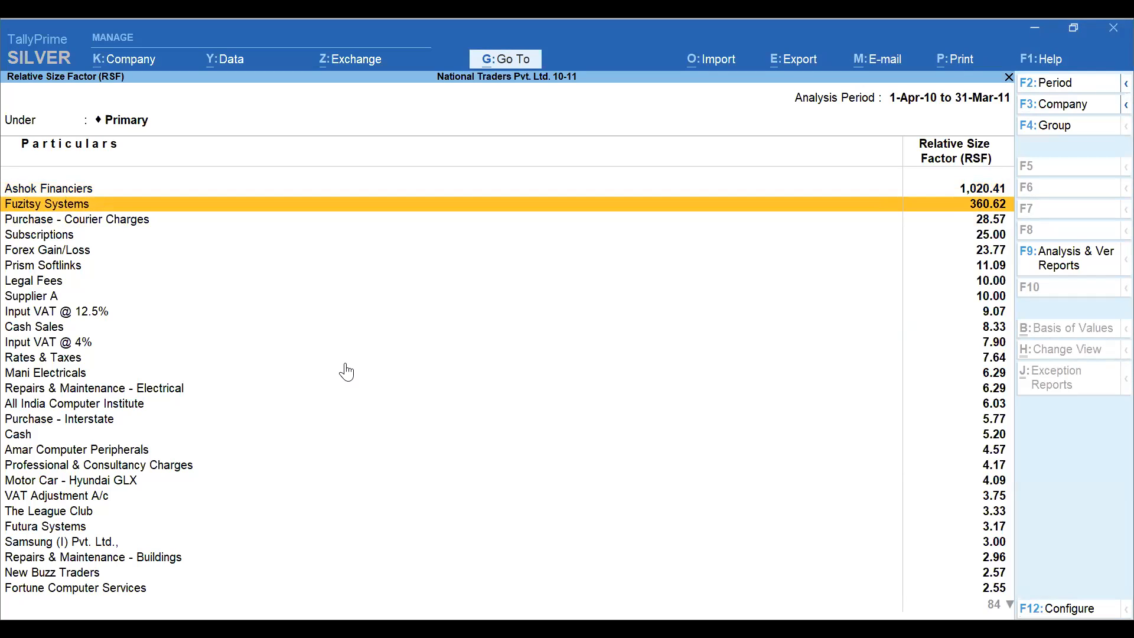
key(Down)
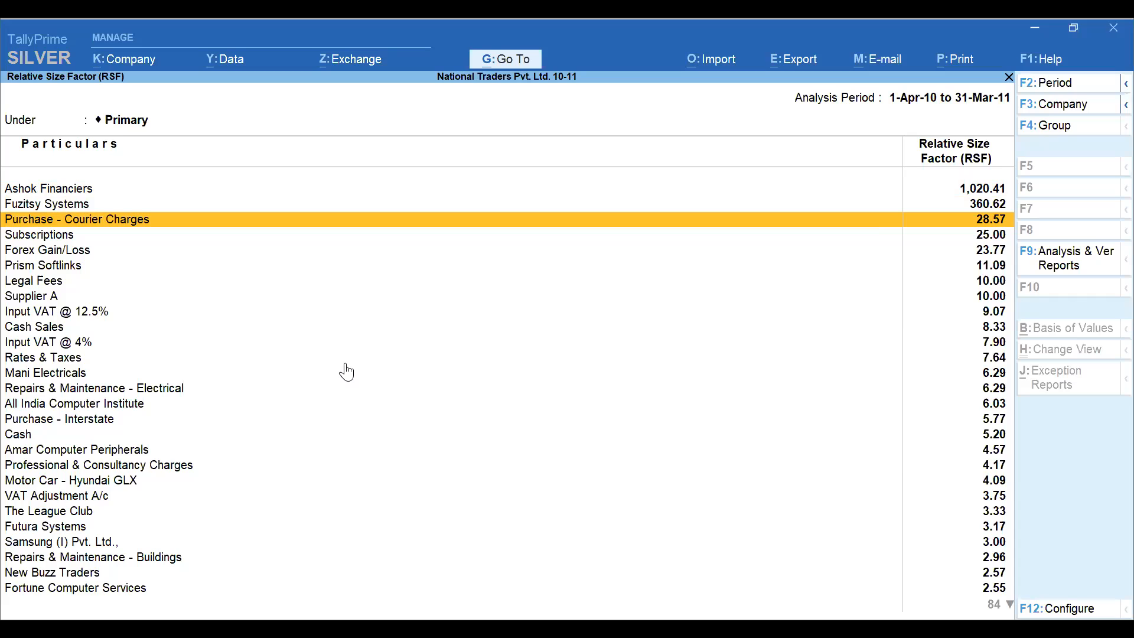
key(Escape)
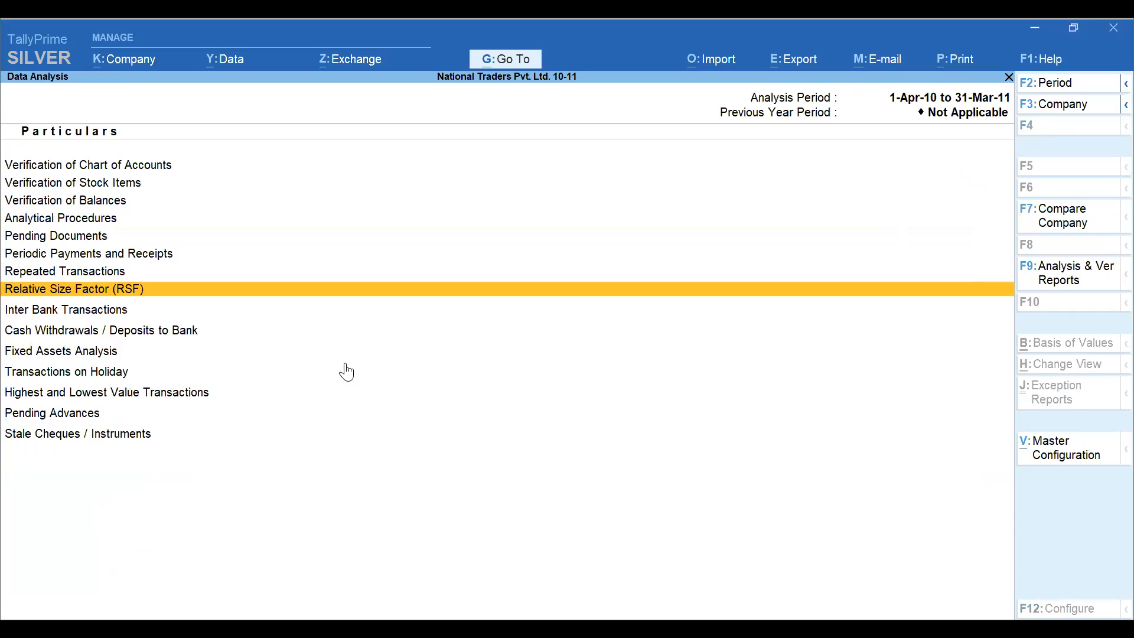
Step: Leave Data Analysis and open Voucher Verification for all voucher types
key(Down)
key(Down)
key(Escape)
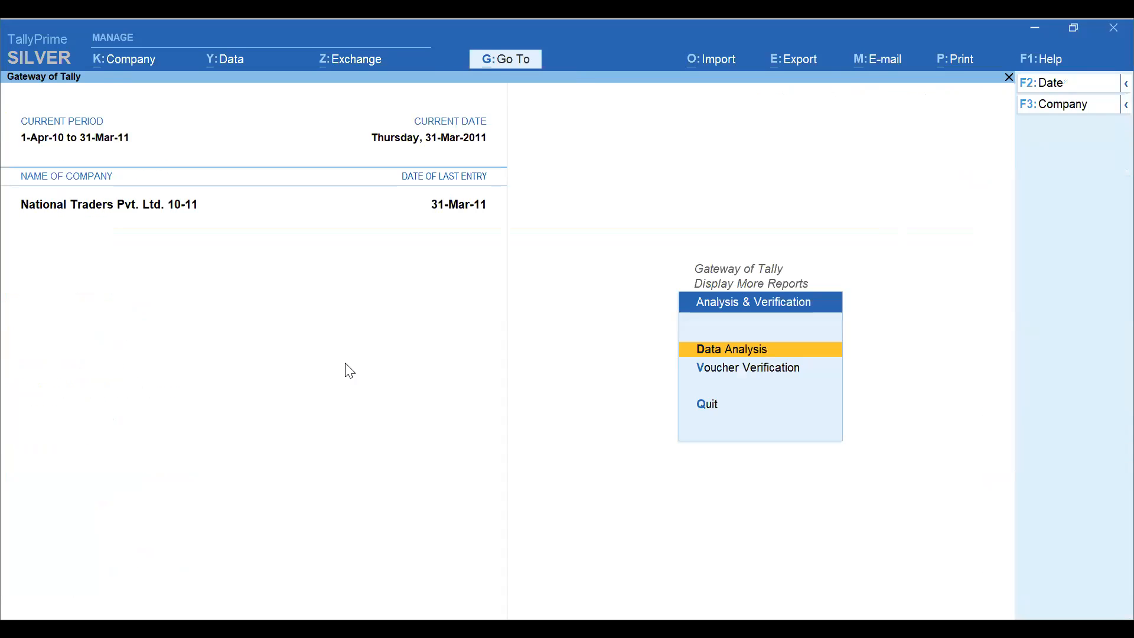
key(Down)
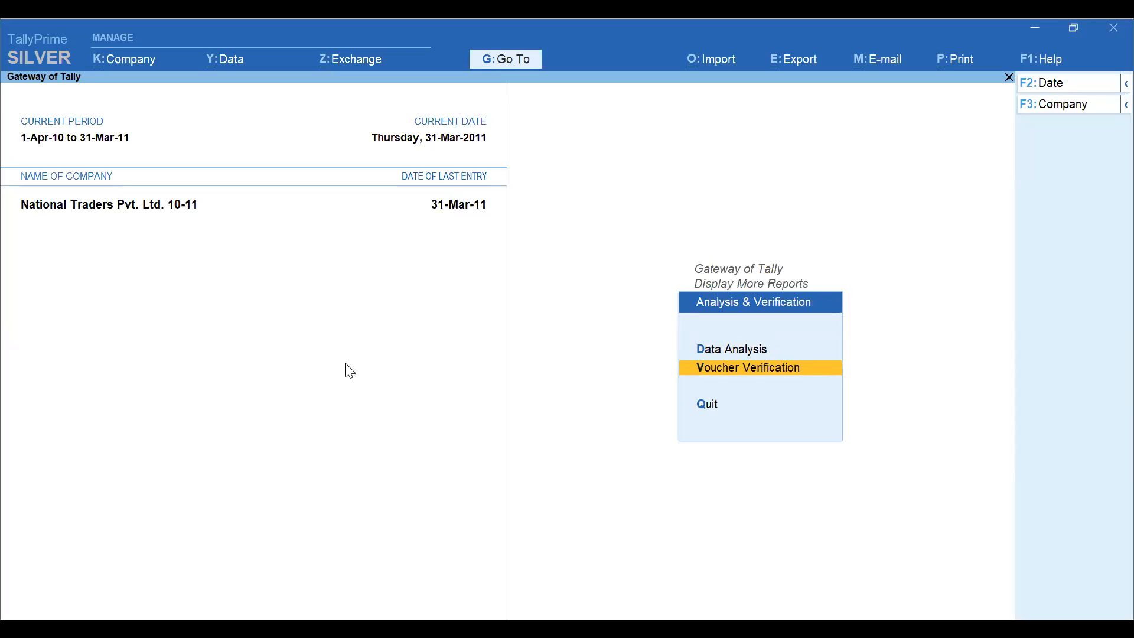
key(Return)
key(Return)
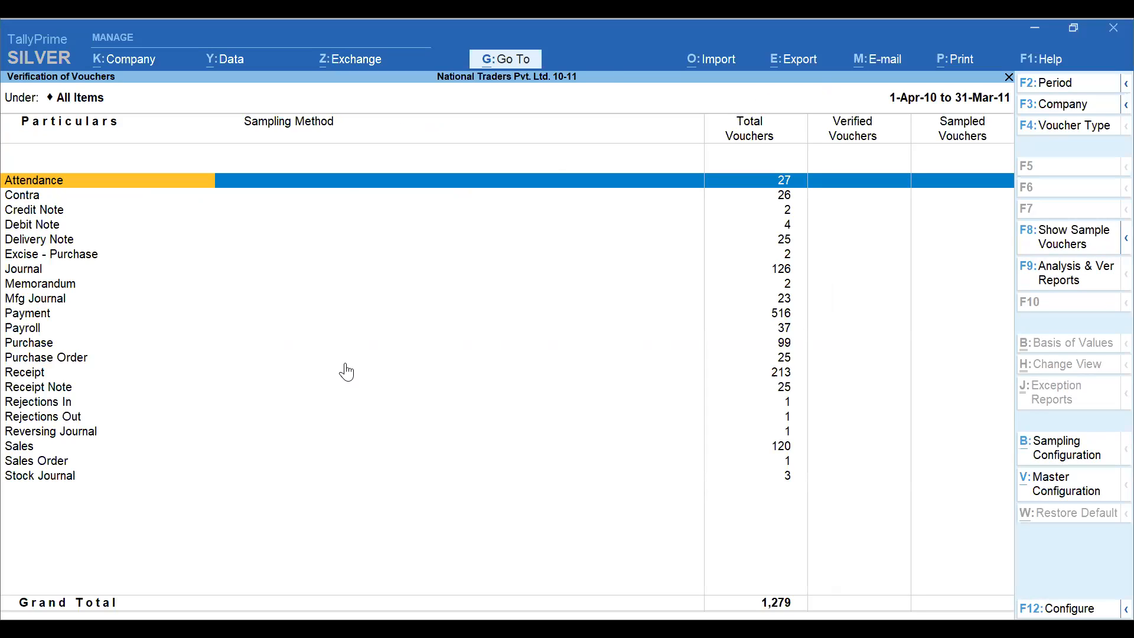
Step: Clear the selection of the Attendance voucher type, leave the voucher list and reopen Voucher Verification for all items
key(space)
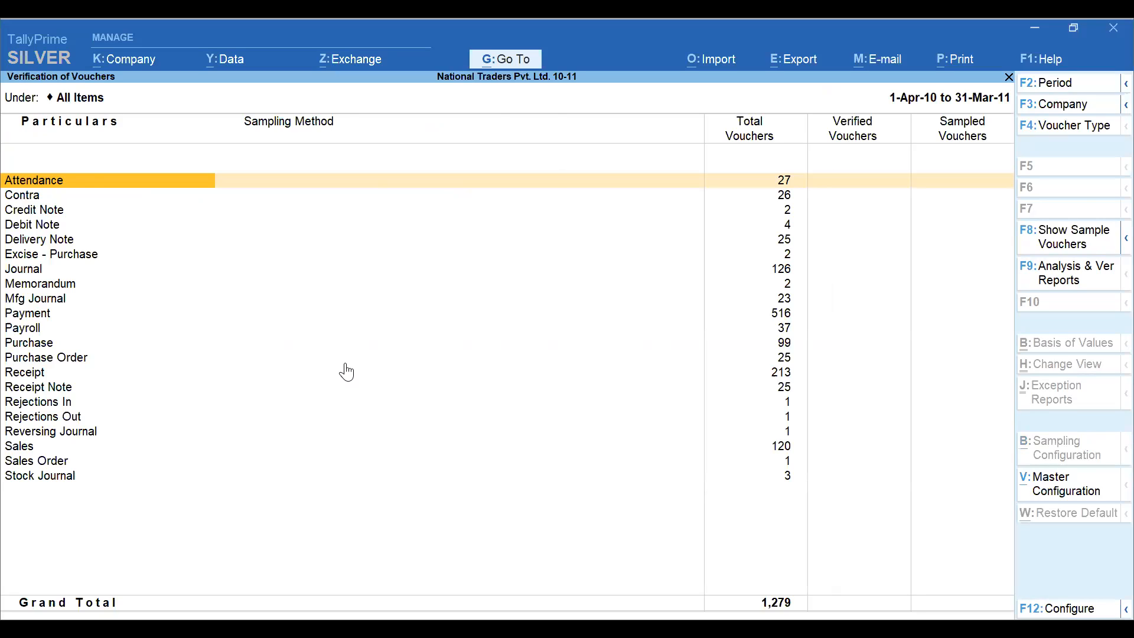
key(Escape)
key(Escape)
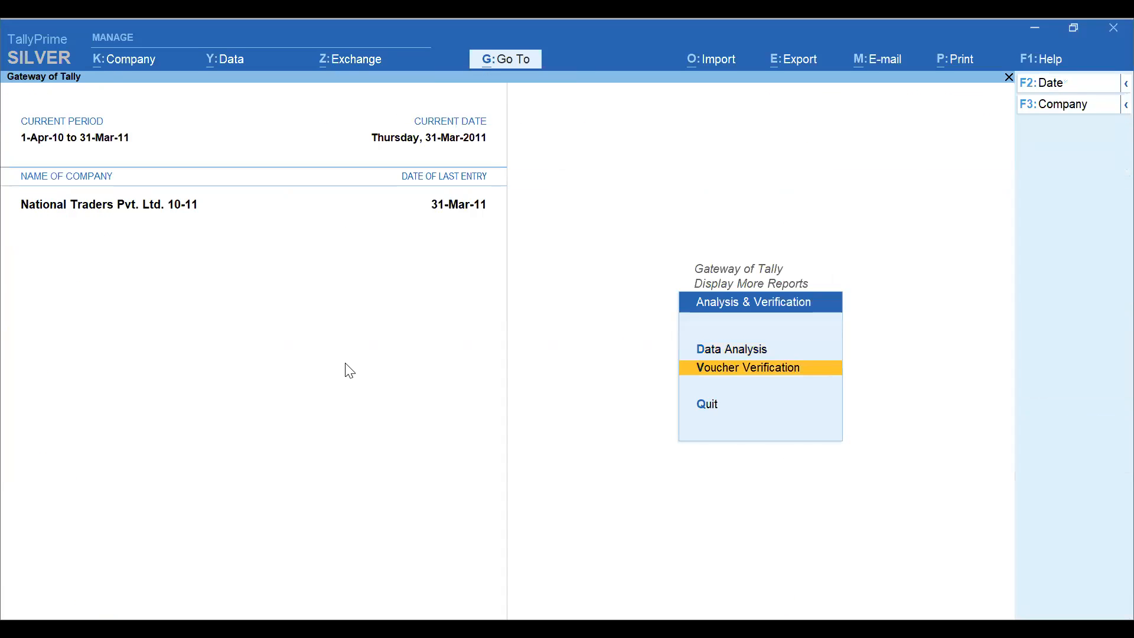
key(Return)
key(Return)
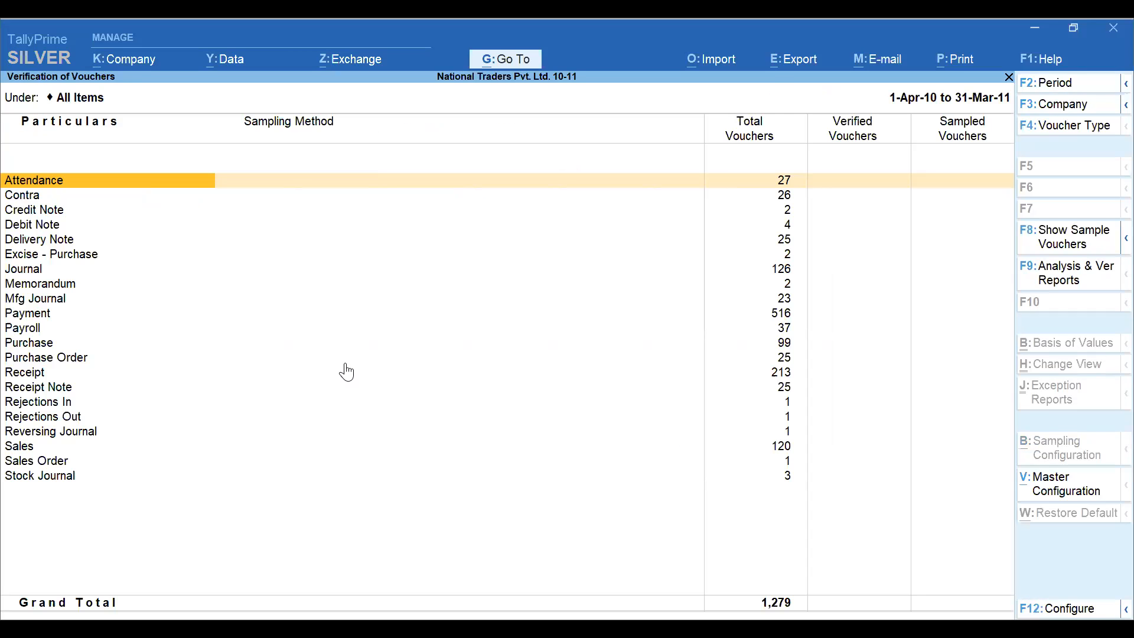
Step: Apply the Benford Analysis sampling method to the Payment voucher type with Highest Variance set to Positive
key(Down)
key(Down)
key(Down)
key(Down)
key(Down)
key(Down)
key(Down)
key(Down)
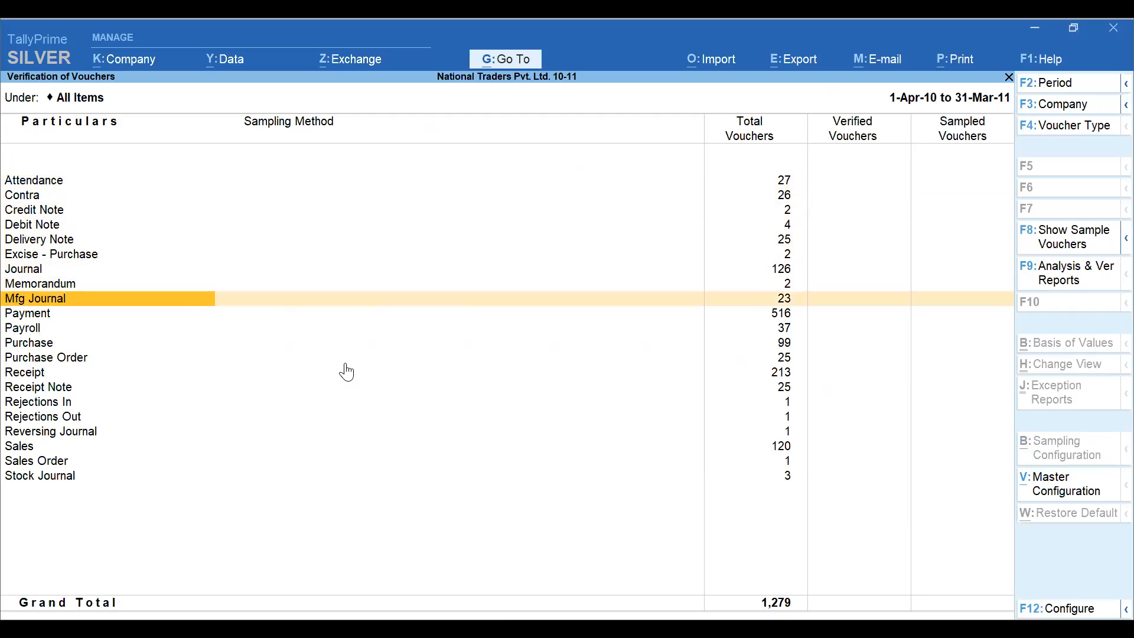
key(Down)
key(space)
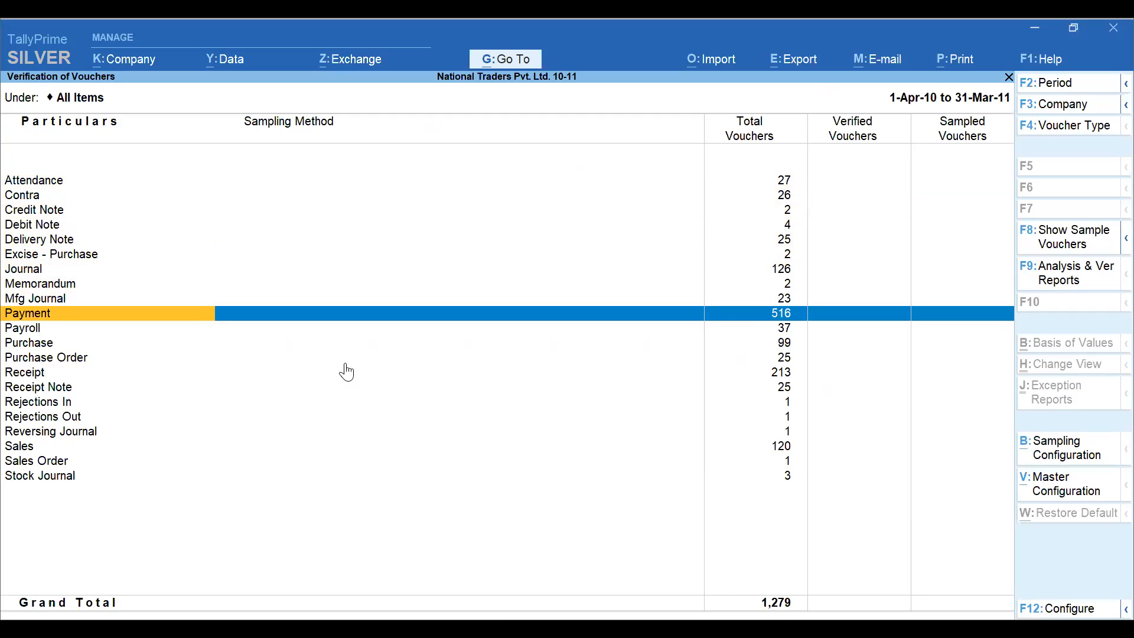
click(1076, 461)
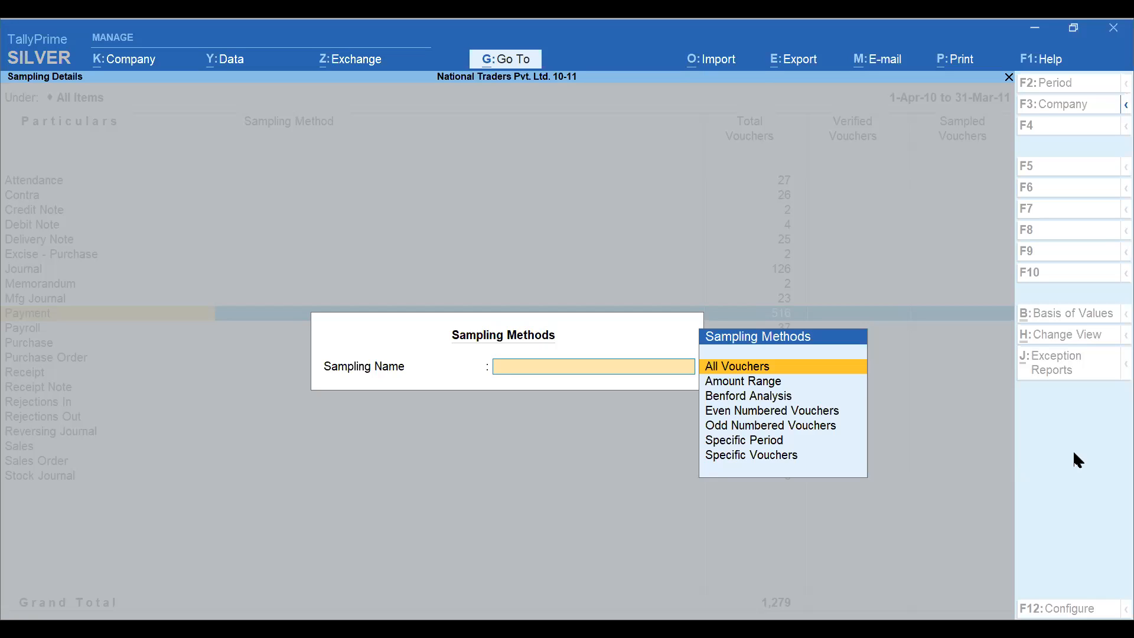
key(Down)
key(Down)
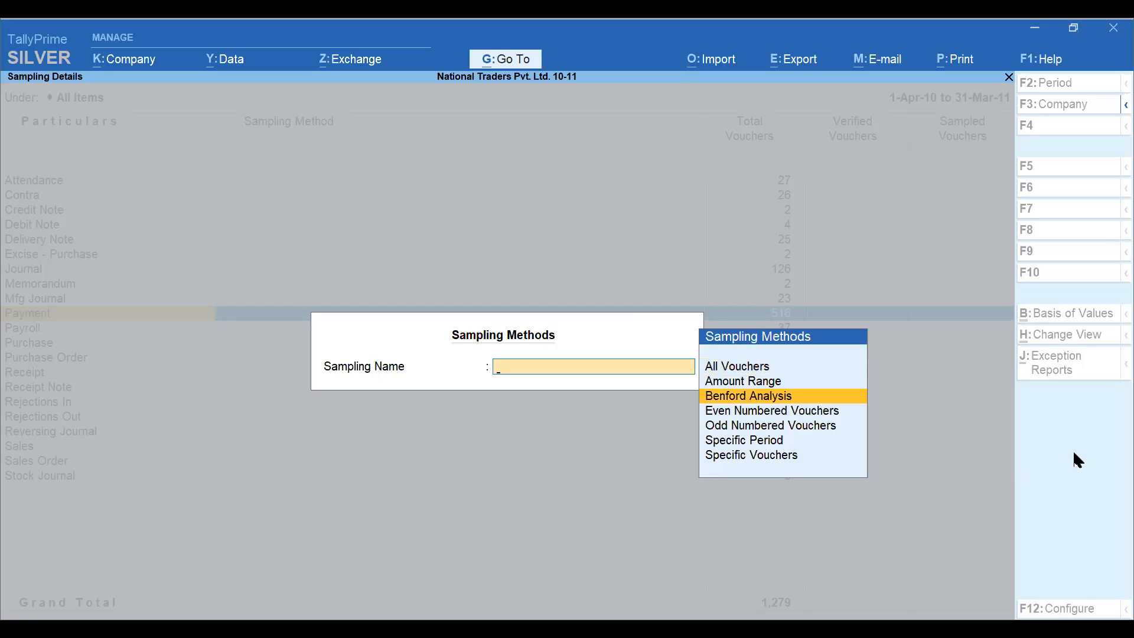
key(Return)
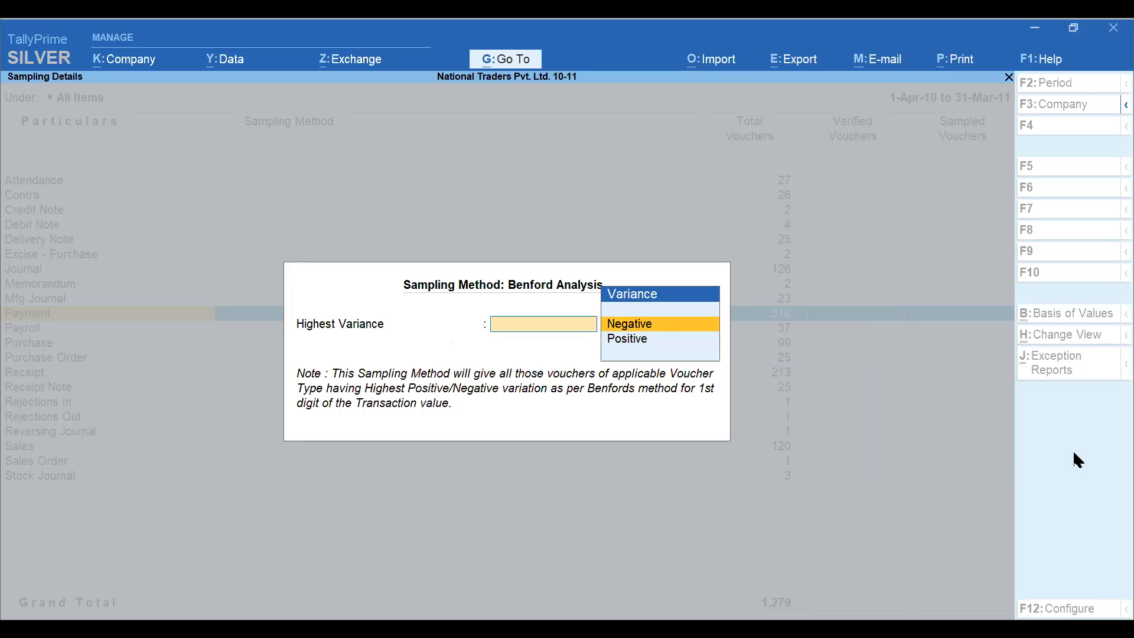
key(Down)
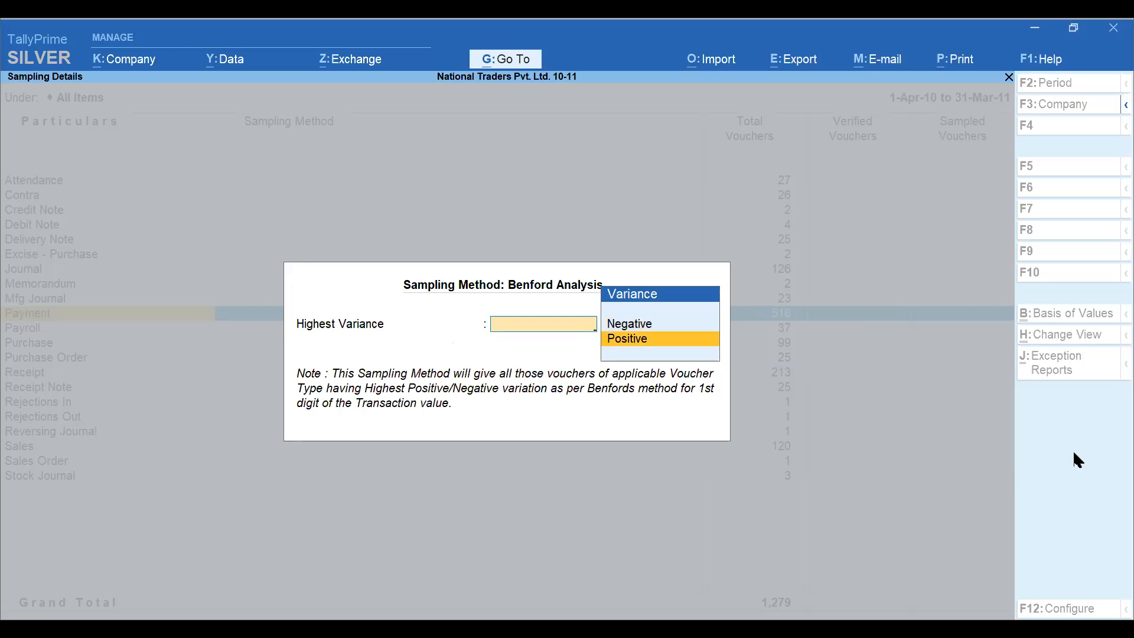
key(Return)
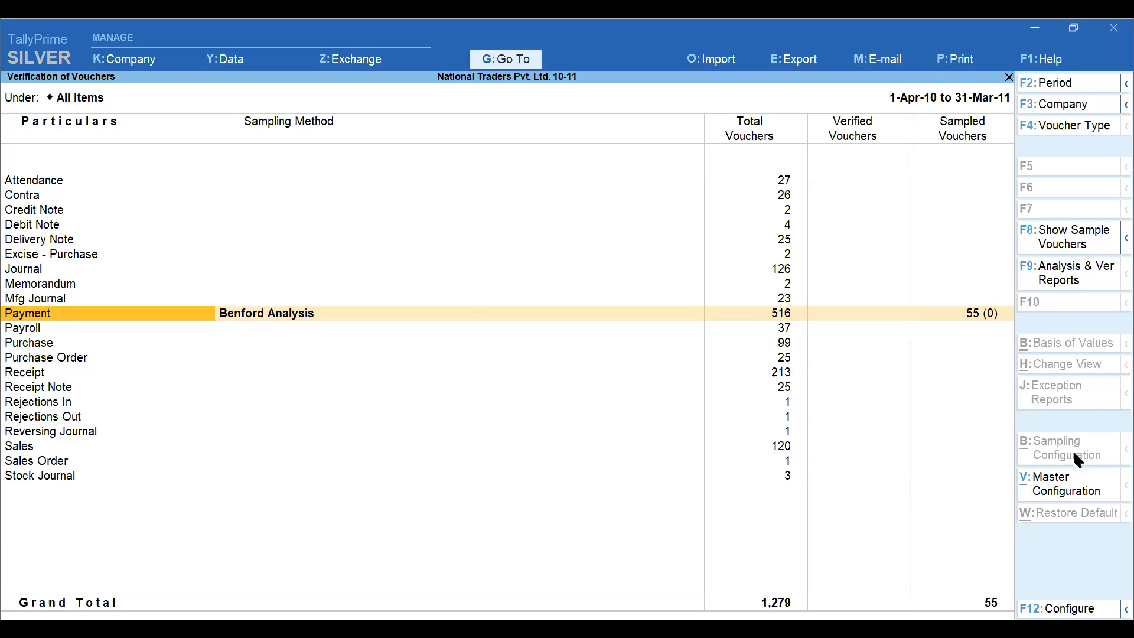
Step: Open the list of sampled Payment vouchers selected by Benford Analysis
key(Right)
key(Right)
key(Right)
key(Right)
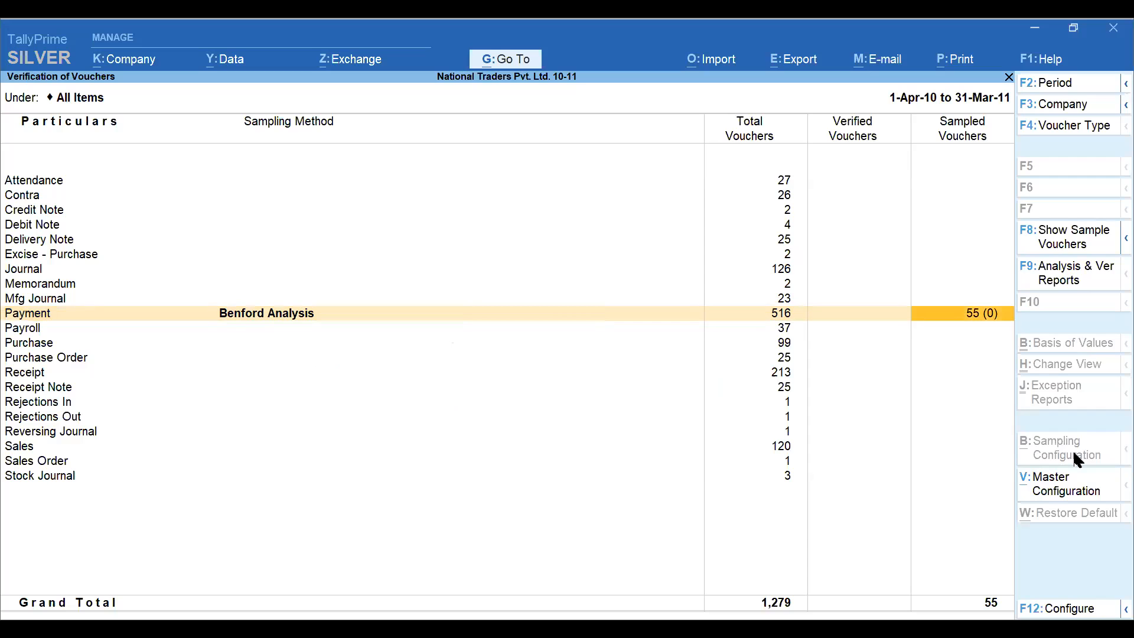
key(Return)
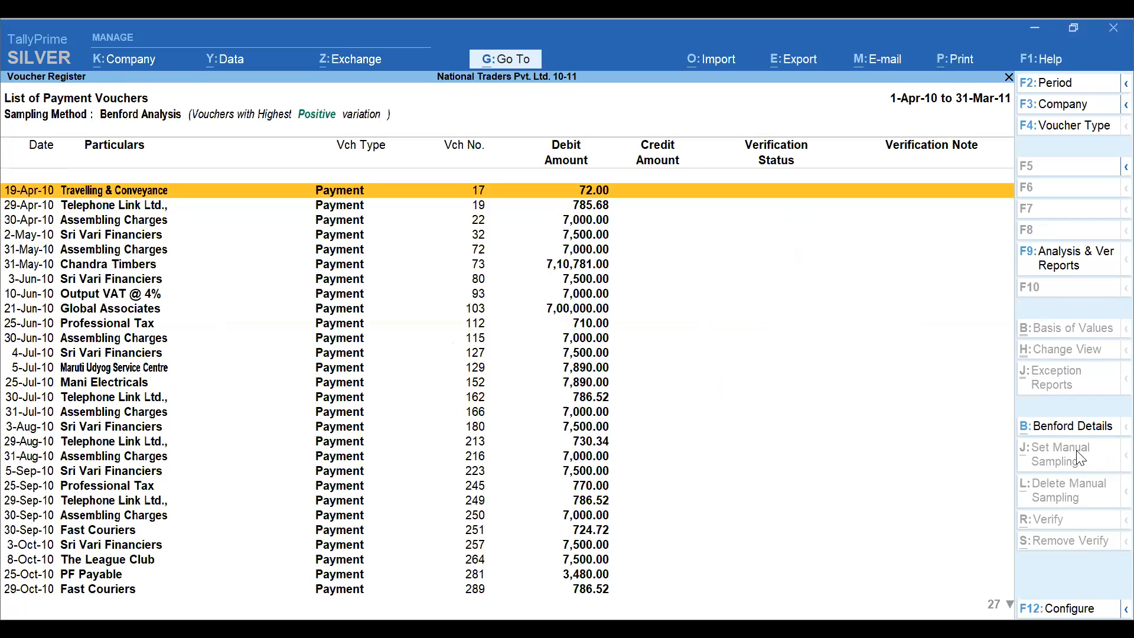
Step: Examine the Benford details of the Payment vouchers for digits 1 to 9 and return to Verification of Vouchers
click(1094, 426)
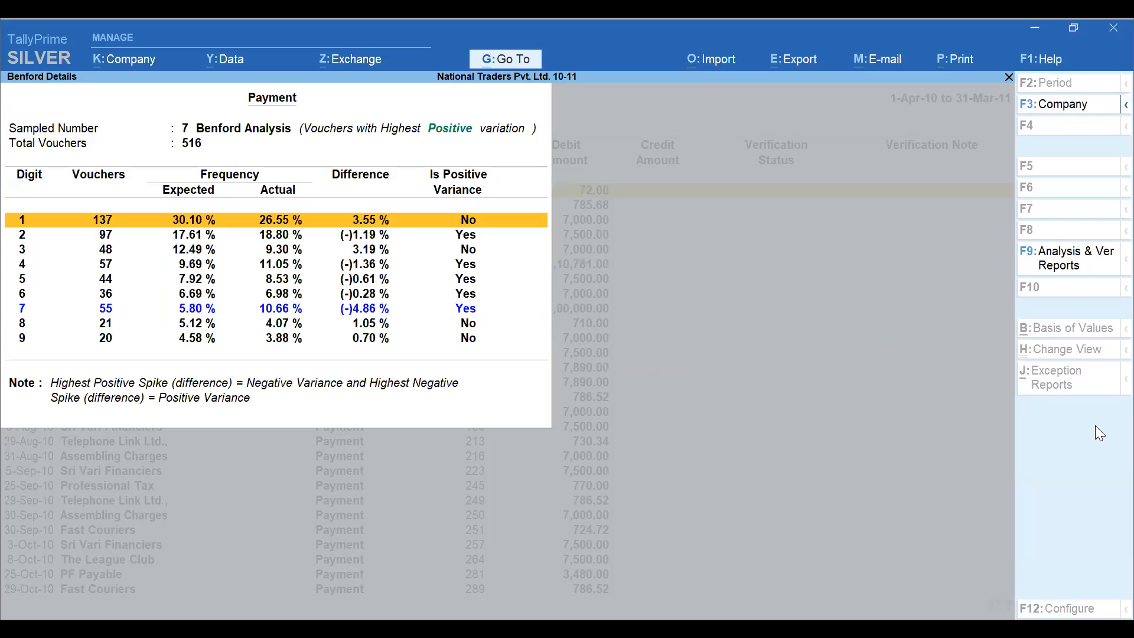
key(Down)
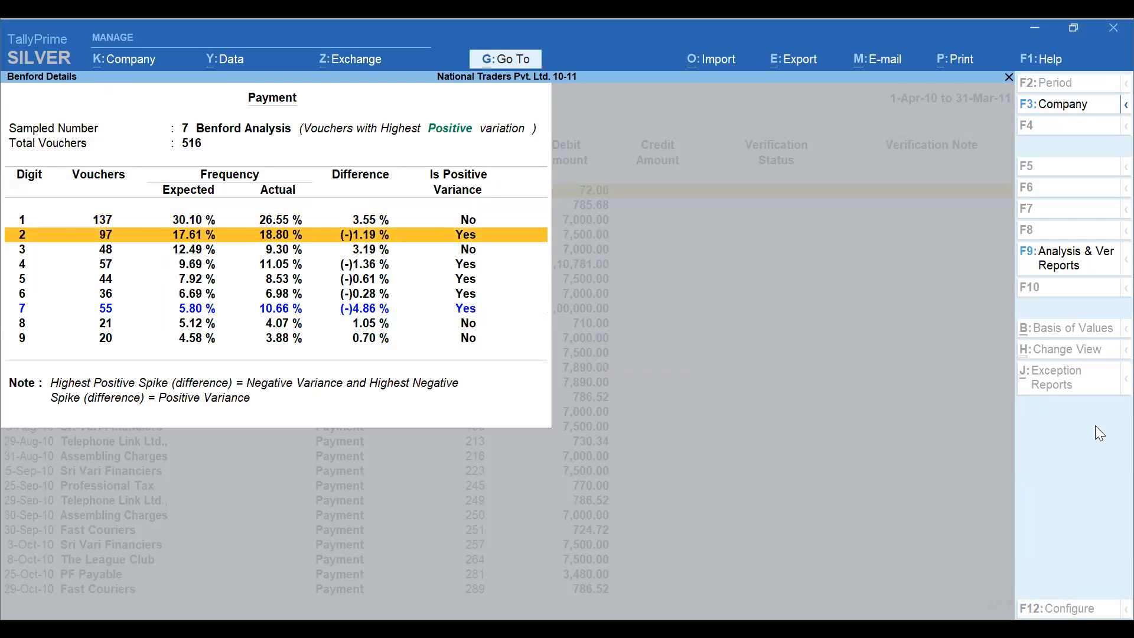
key(Down)
key(Down)
key(Down)
key(Down)
key(Down)
key(Down)
key(Down)
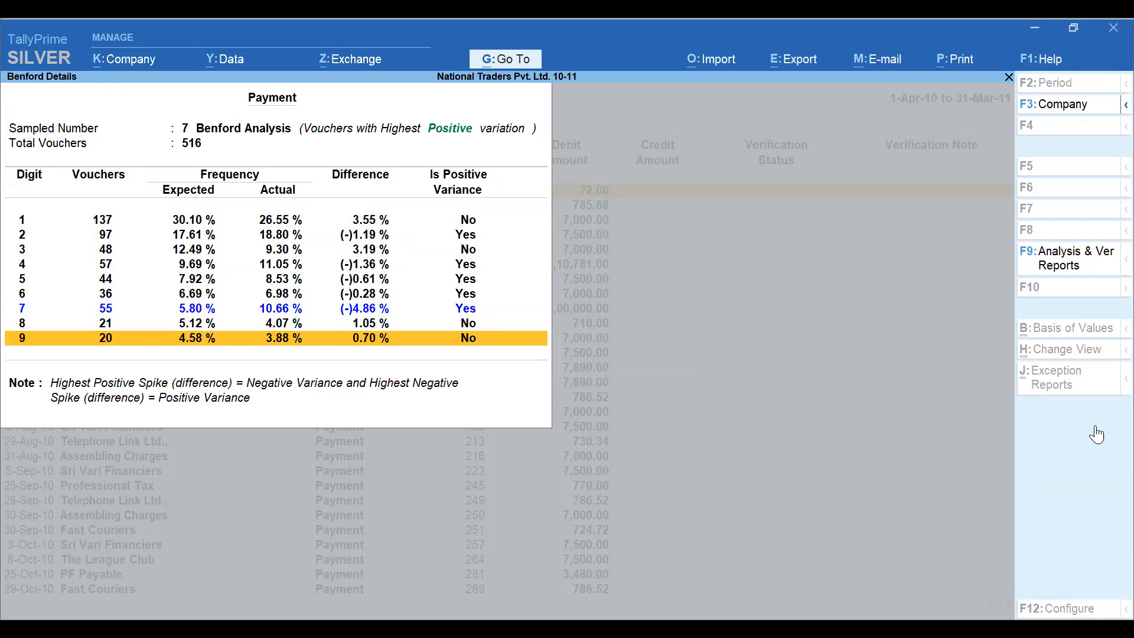
key(Escape)
key(Escape)
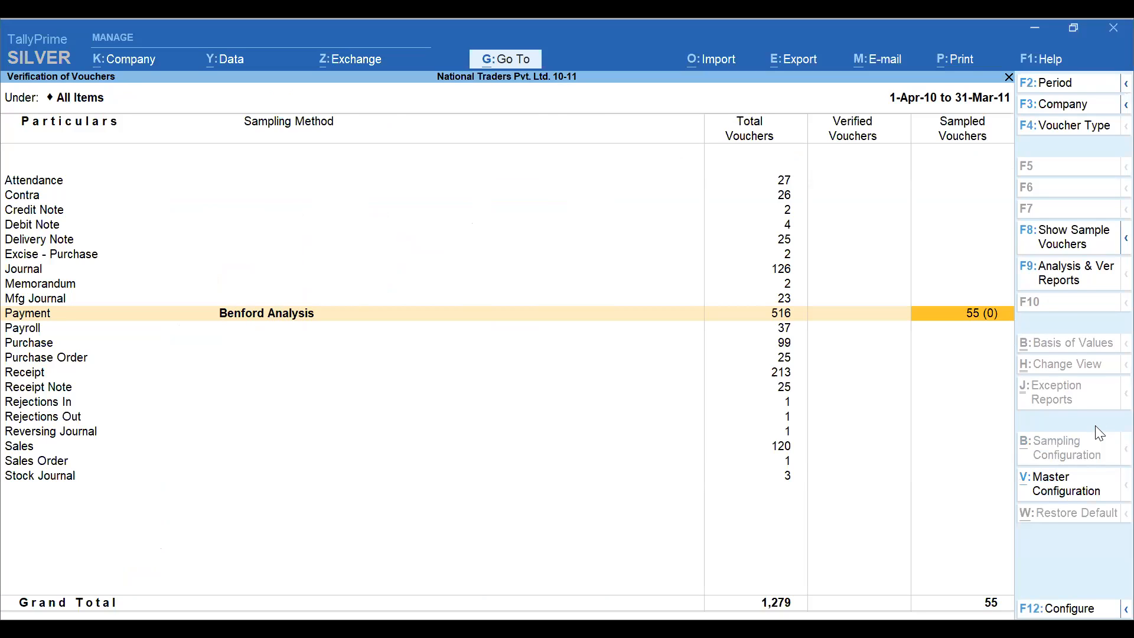
Step: Return to the Gateway of Tally and connect National Traders Pvt. Ltd. 10-11 for online access
key(Escape)
key(Escape)
key(Escape)
key(Escape)
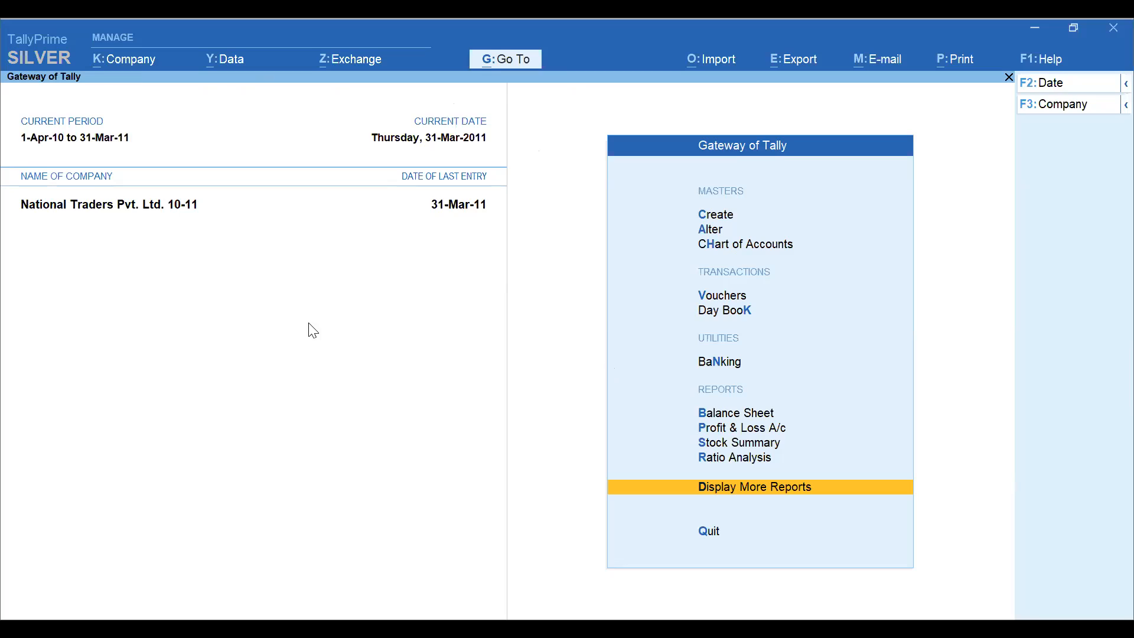
click(133, 64)
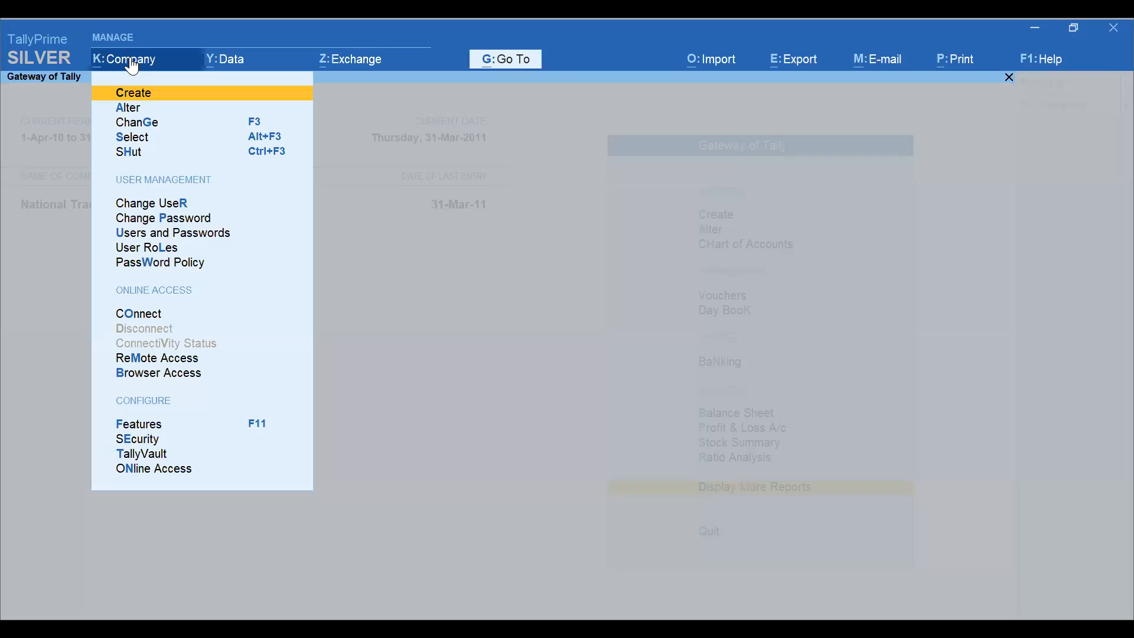
click(140, 319)
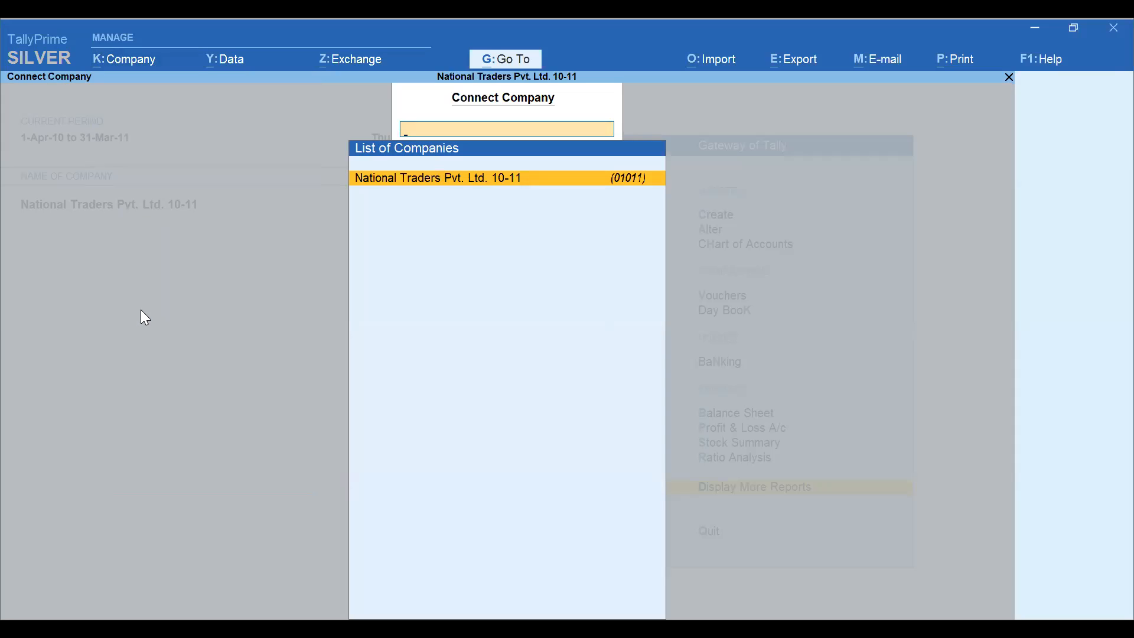
key(Return)
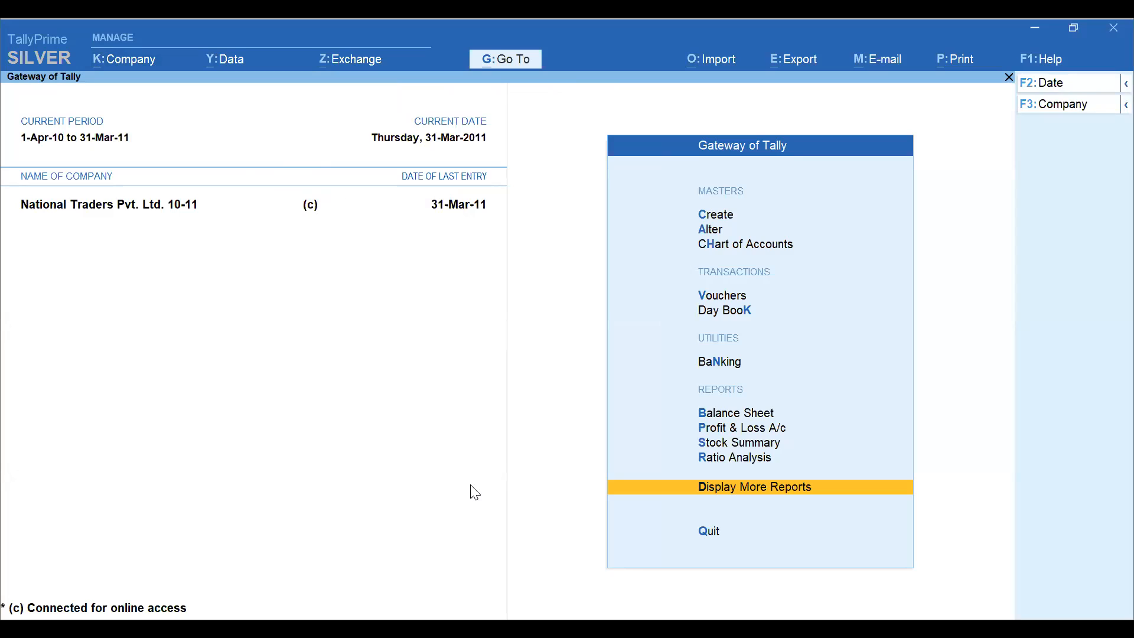
key(Return)
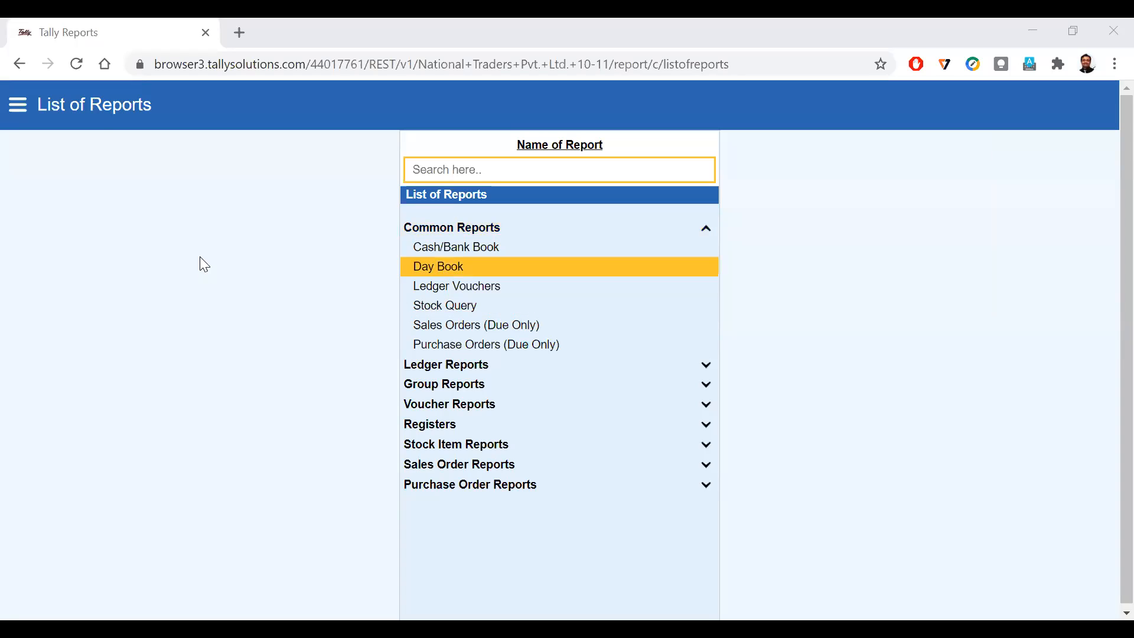
Step: In the browser's Tally customer portal, go back to the connected companies and reopen the reports of National Traders Pvt. Ltd. 10-11
click(19, 64)
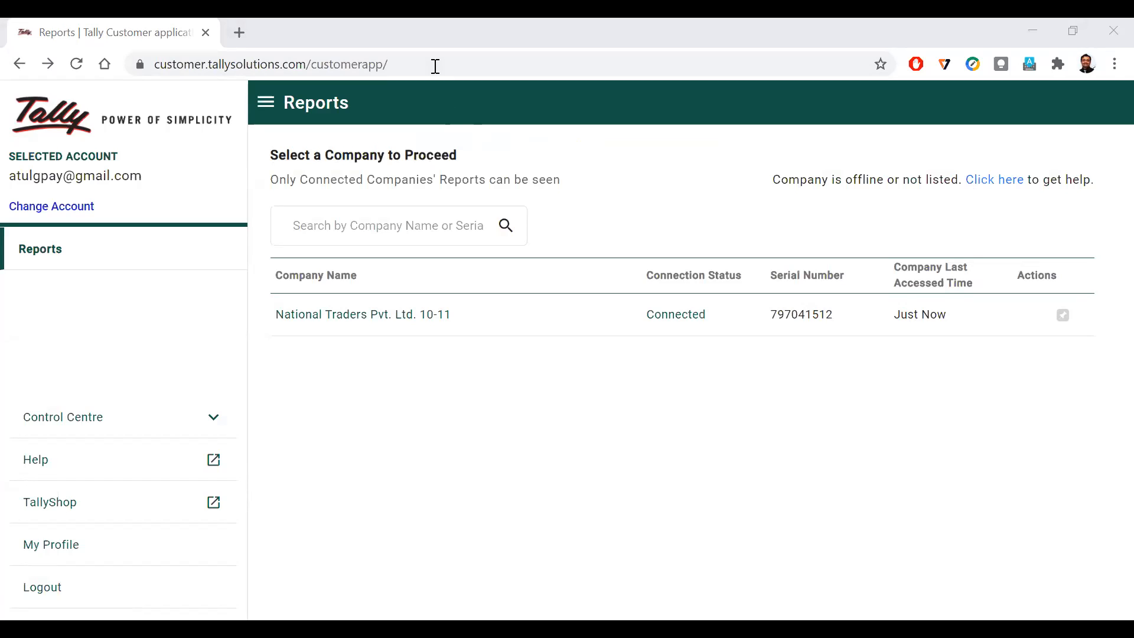
click(424, 321)
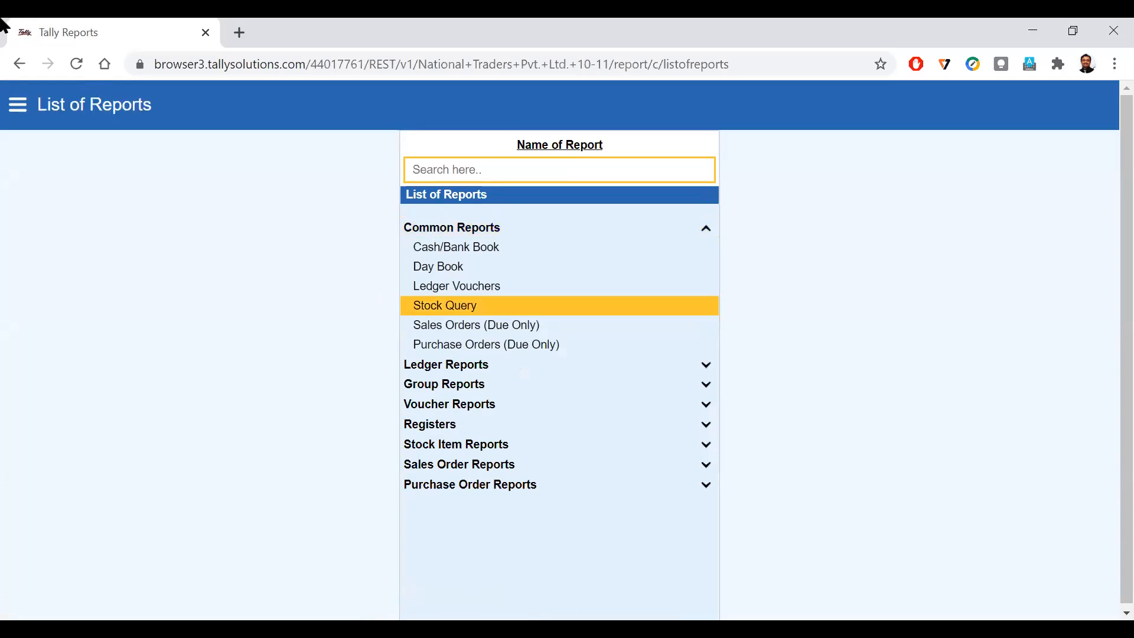
click(20, 68)
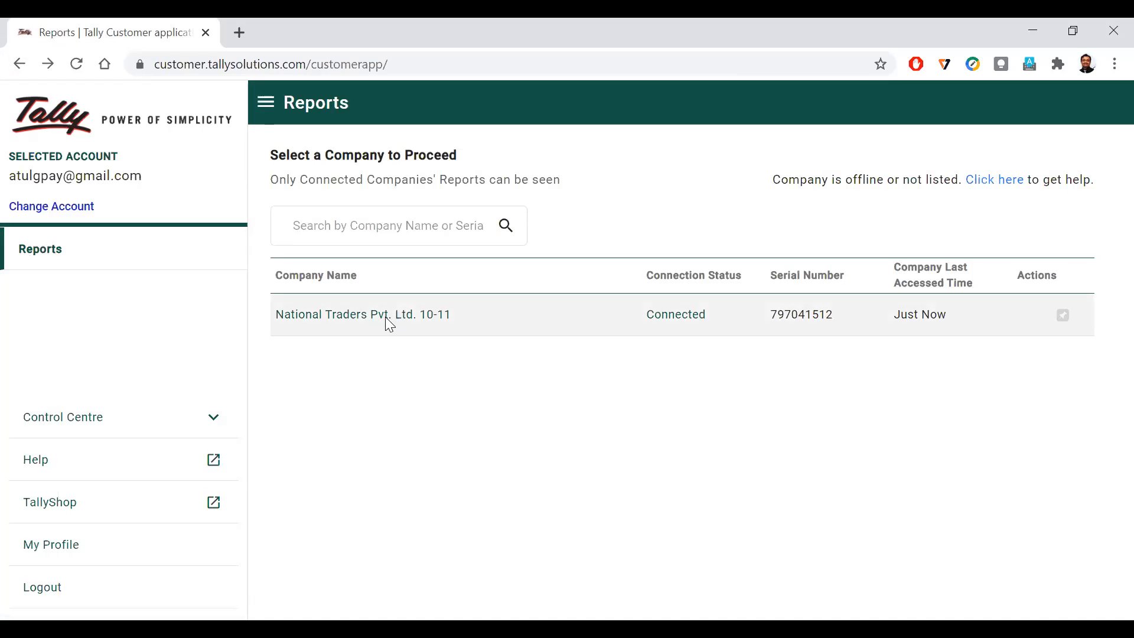
click(387, 322)
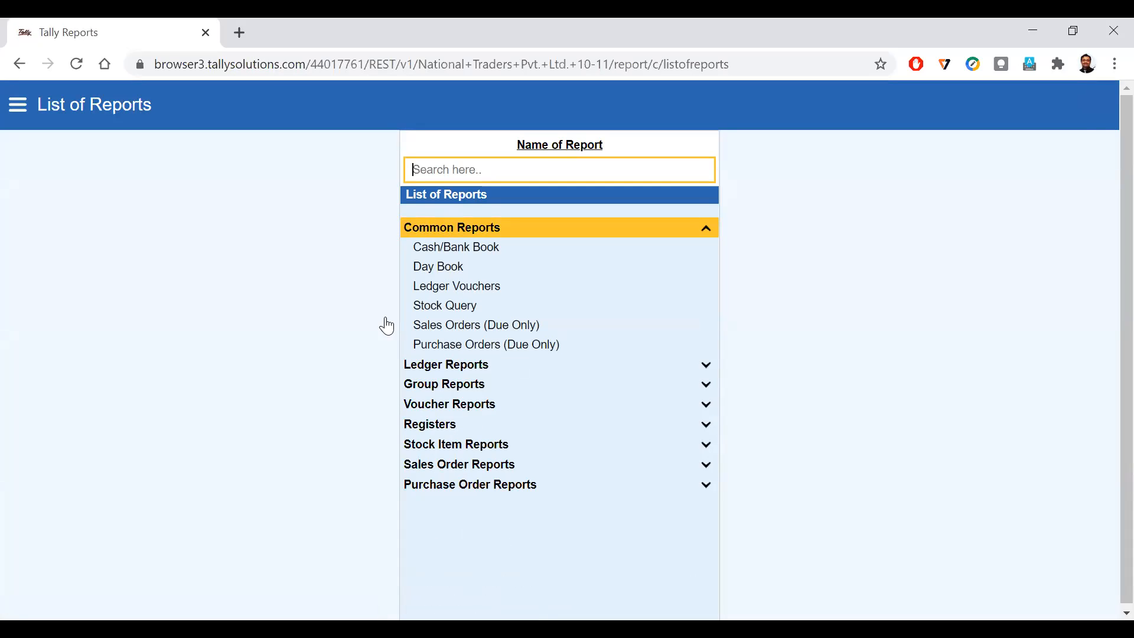
Step: Open the Cash/Bank Book report from the Common Reports group
key(Down)
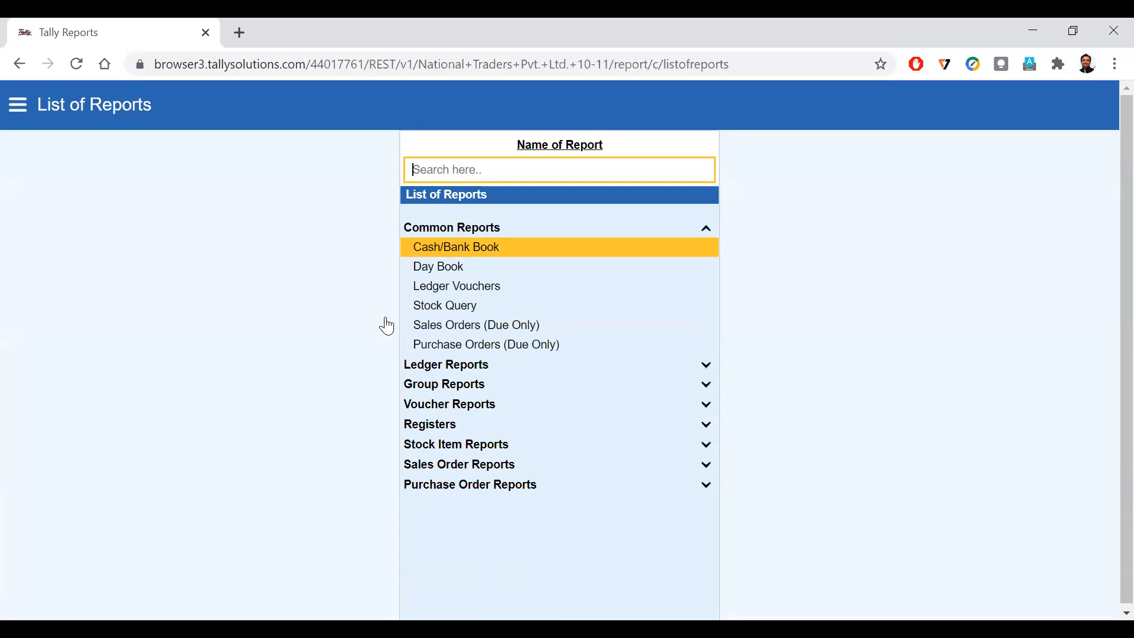
key(Return)
key(Down)
key(Up)
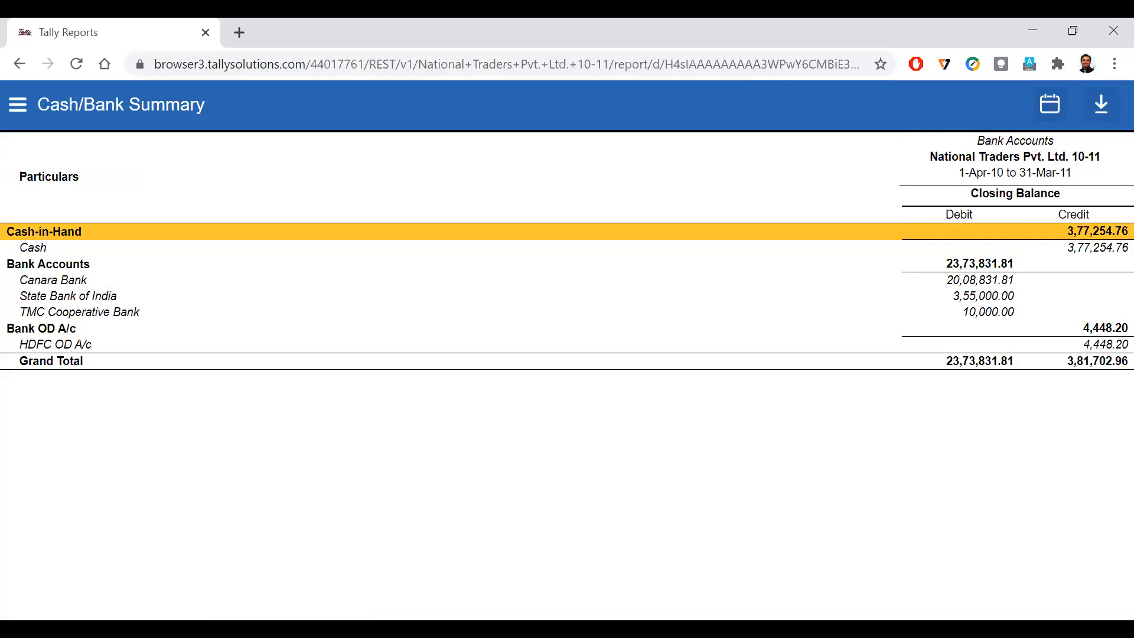
Step: Reload the Cash/Bank Book in the browser by returning to the report list and reopening it, and check the cash balance
key(alt+Tab)
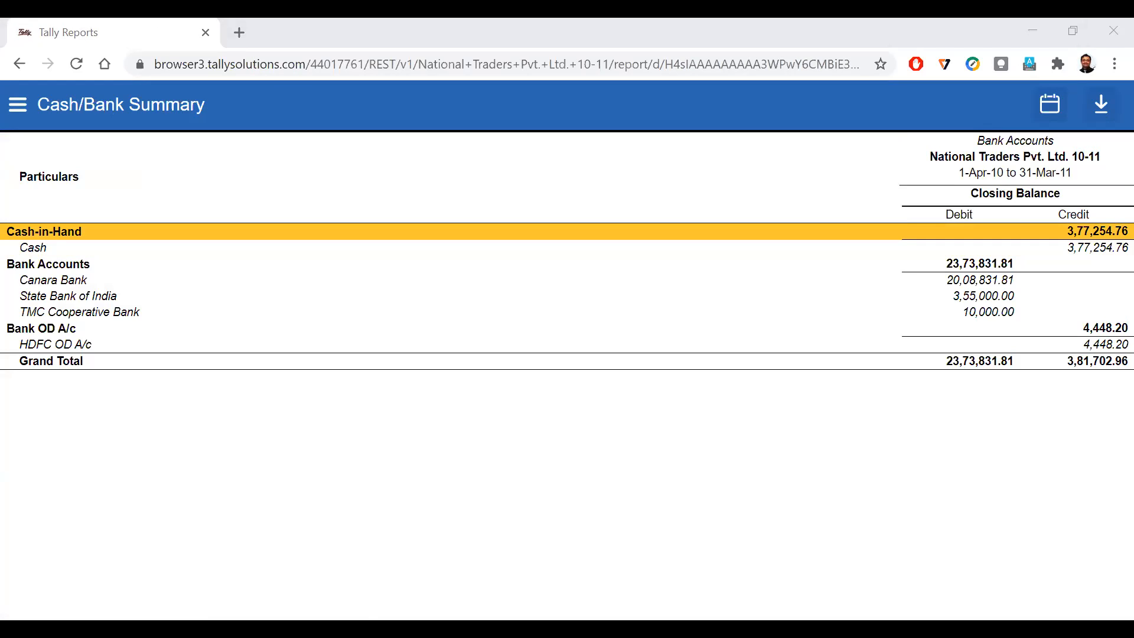
click(707, 295)
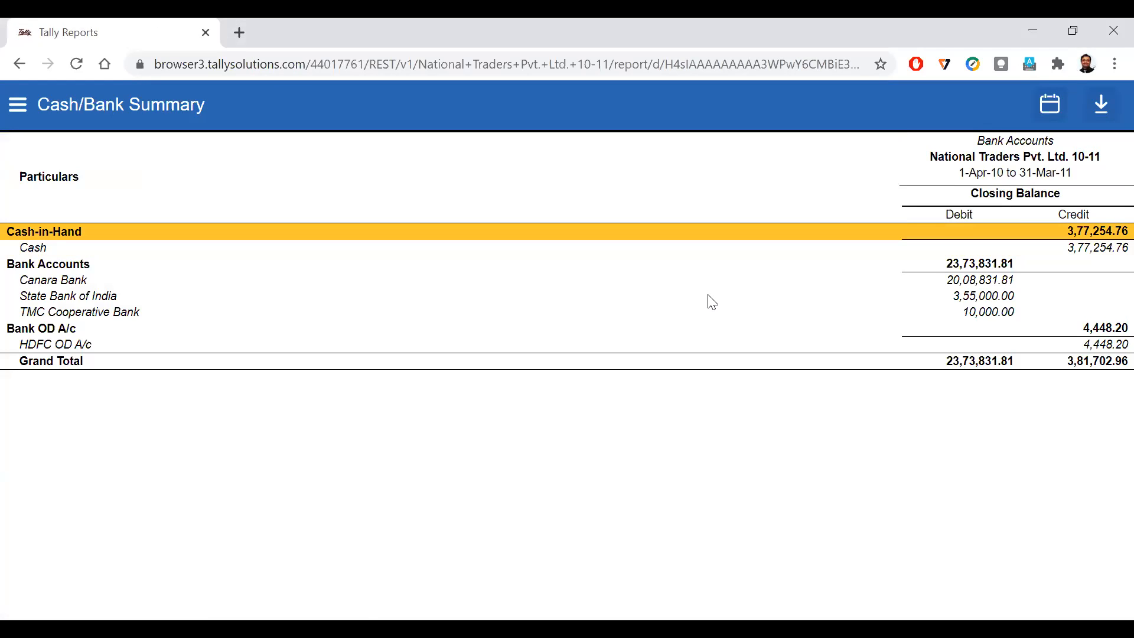
key(alt+Tab)
click(21, 63)
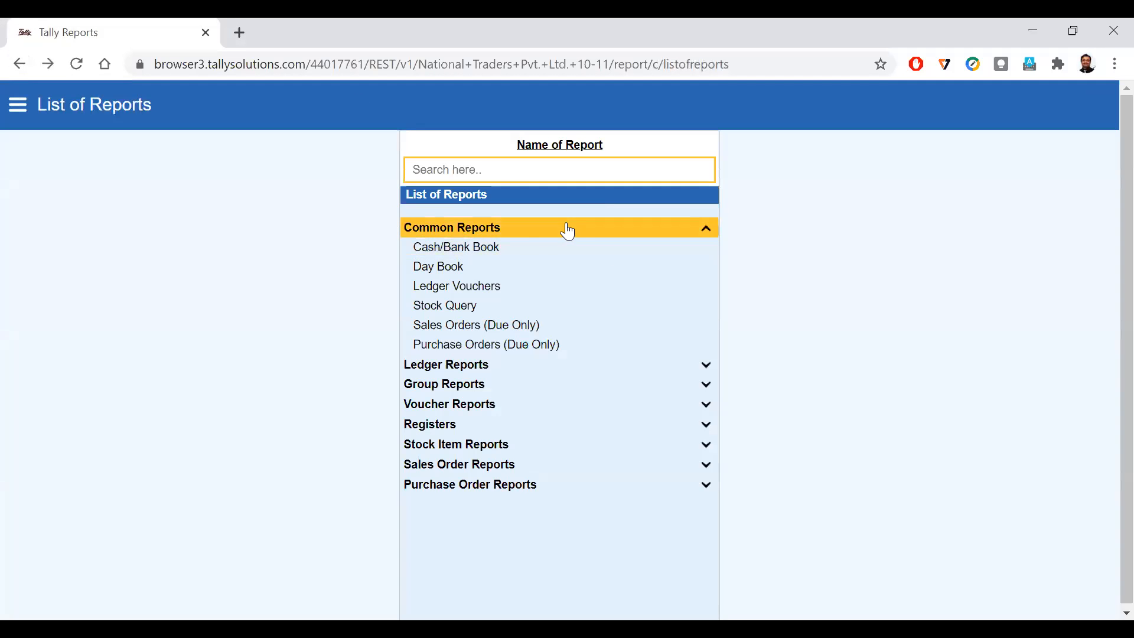
click(500, 252)
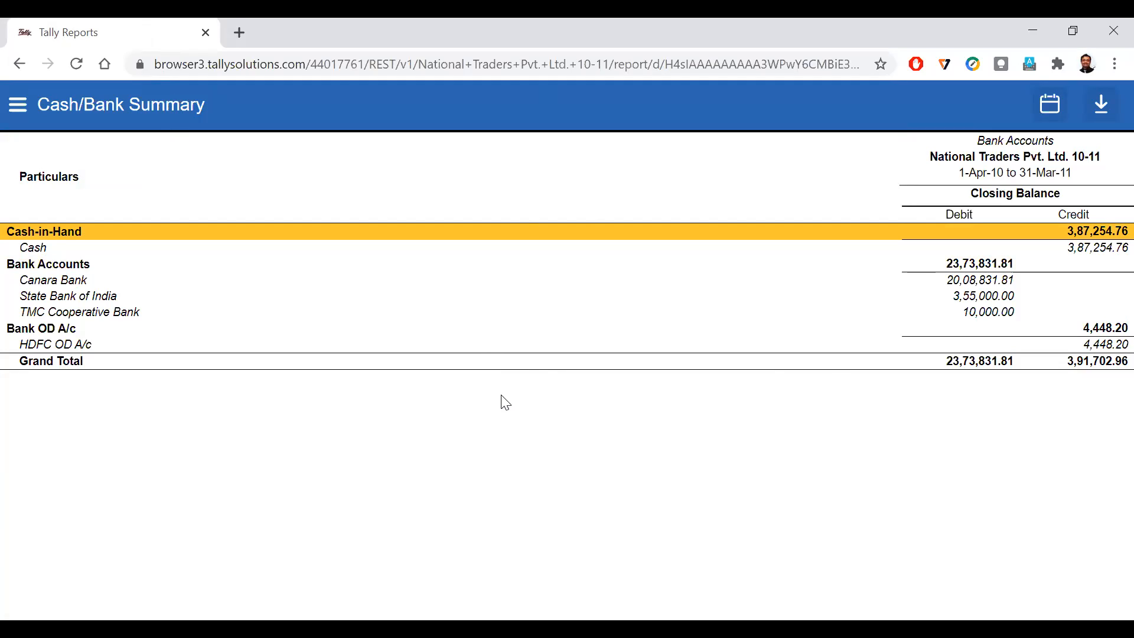
key(Down)
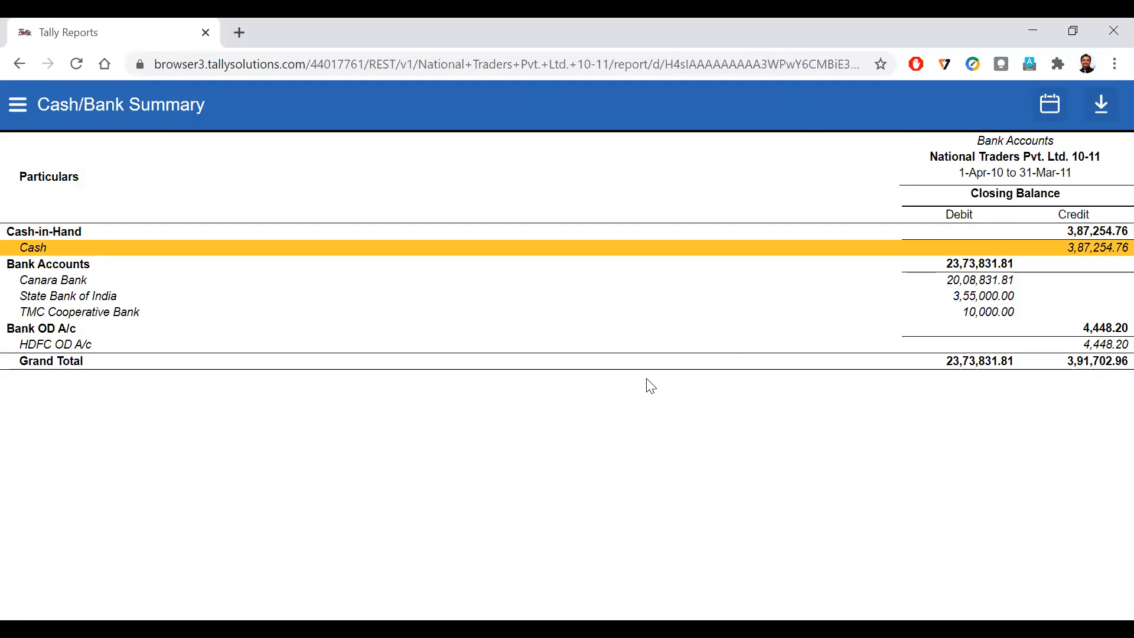
Step: Leave the Cash/Bank Summary, look through the report groups and expand Voucher Reports
key(Escape)
key(Down)
key(Down)
key(Down)
key(Down)
key(Down)
key(Down)
key(Down)
key(Down)
key(Up)
key(Up)
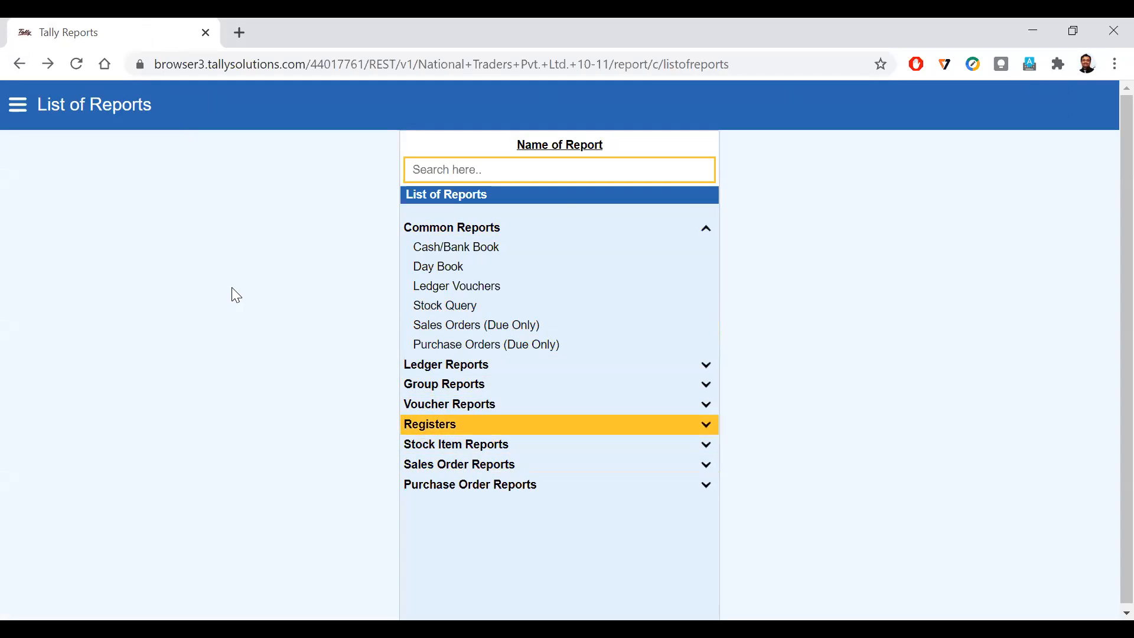
key(Up)
key(Return)
key(Down)
key(Down)
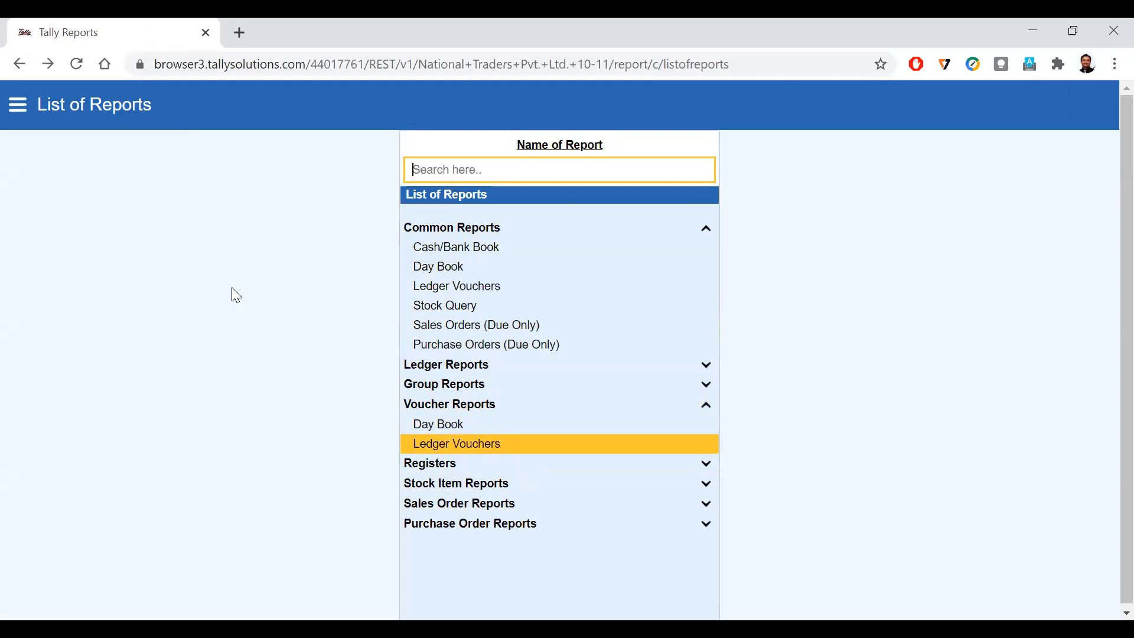
key(Down)
key(Down)
key(Down)
key(Down)
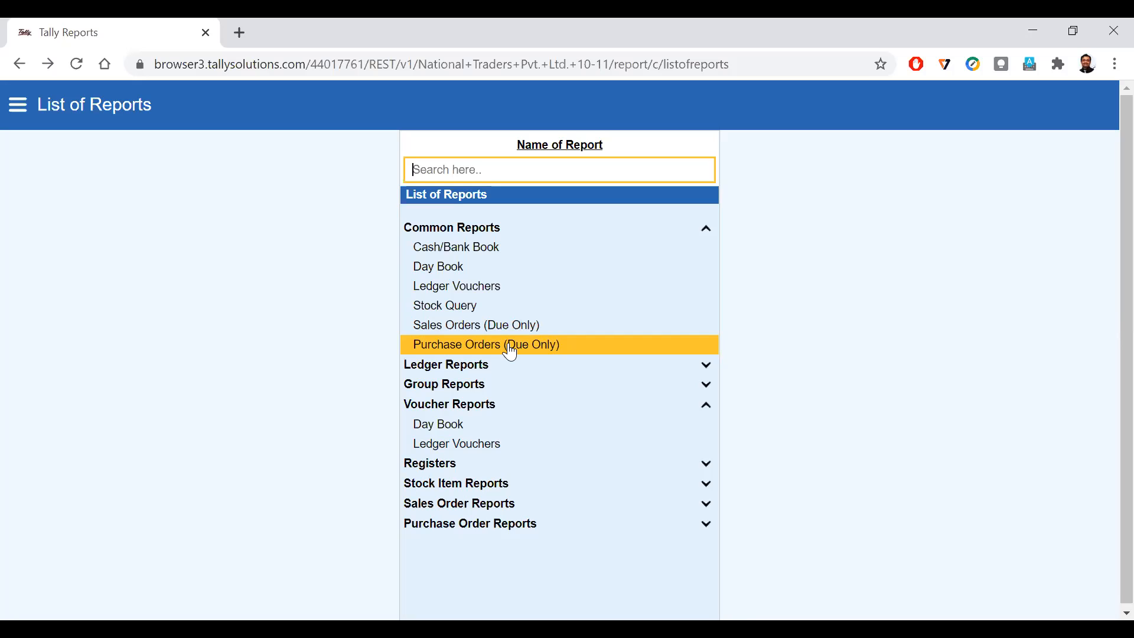
Step: Expand the Stock Item Reports group and look through its reports and the order report groups
key(Down)
key(Down)
key(Down)
key(Down)
key(Down)
key(Down)
key(Down)
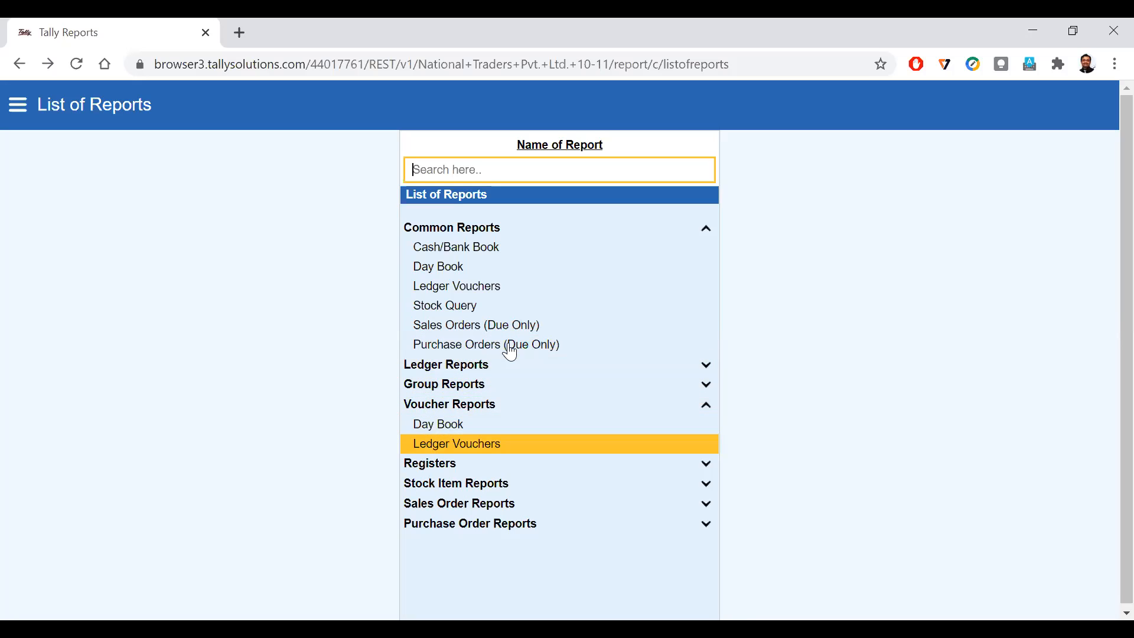
key(Return)
key(Down)
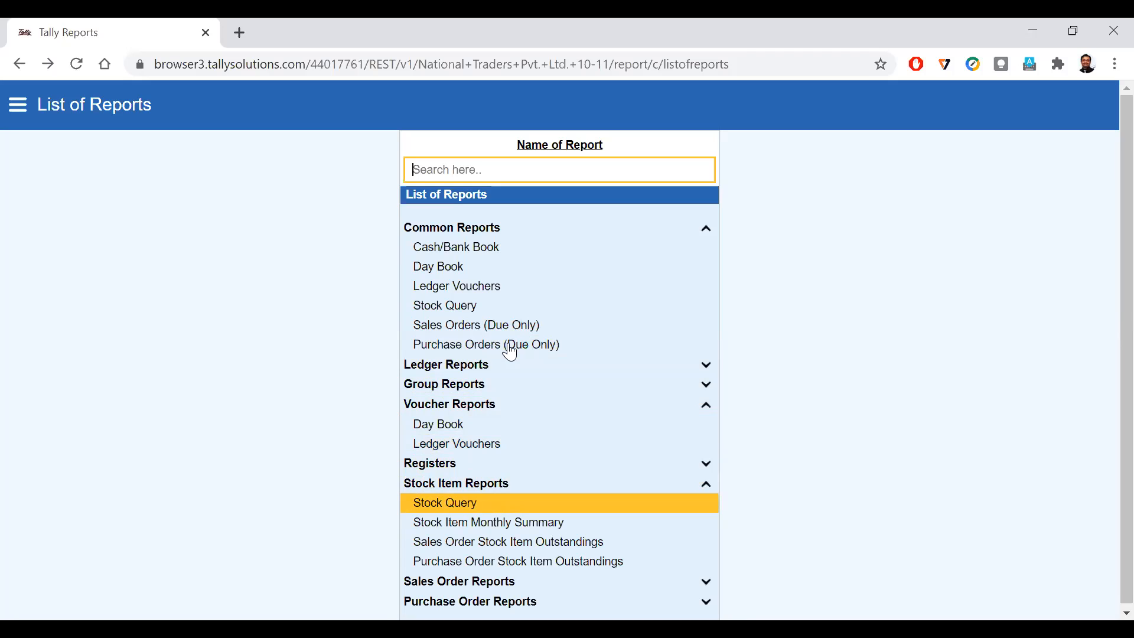
key(Down)
key(Down)
key(Down)
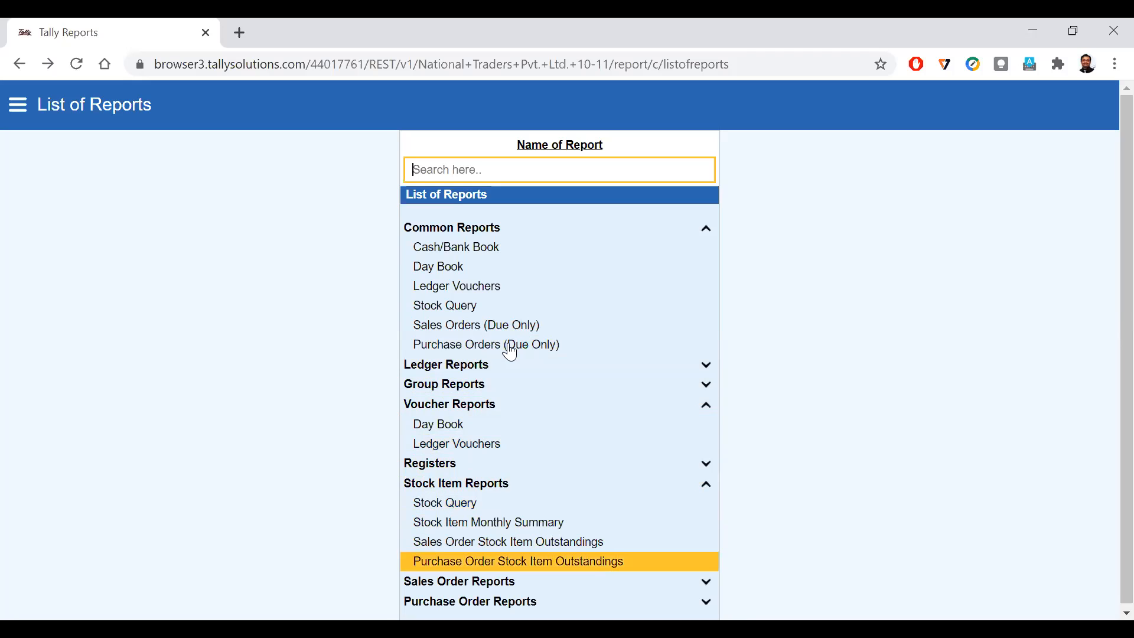
key(Down)
key(Down)
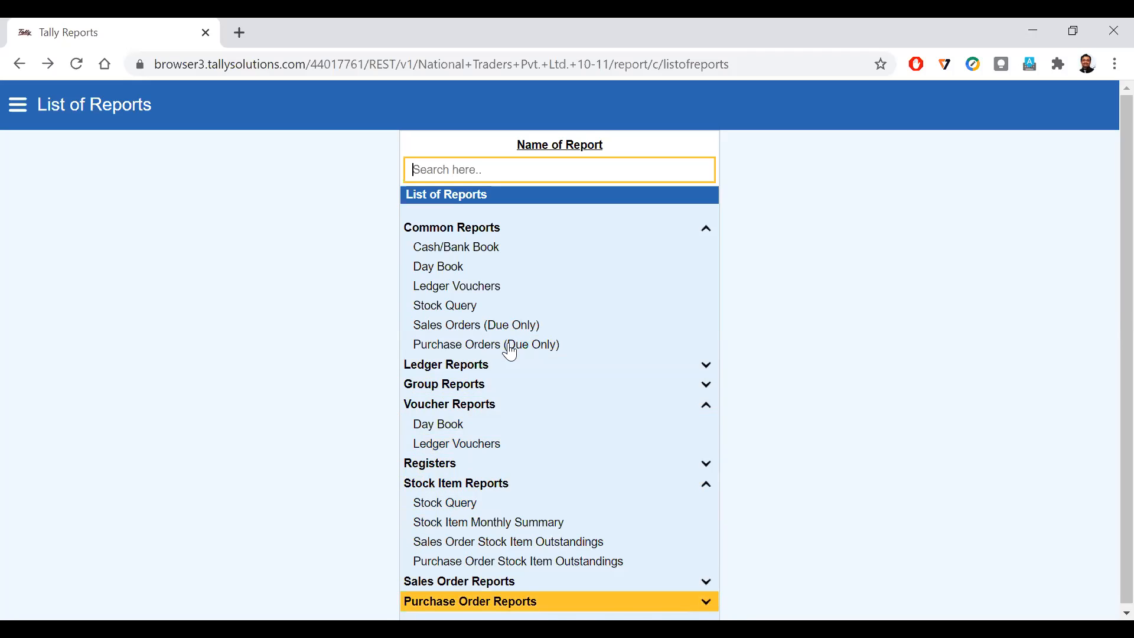
key(Down)
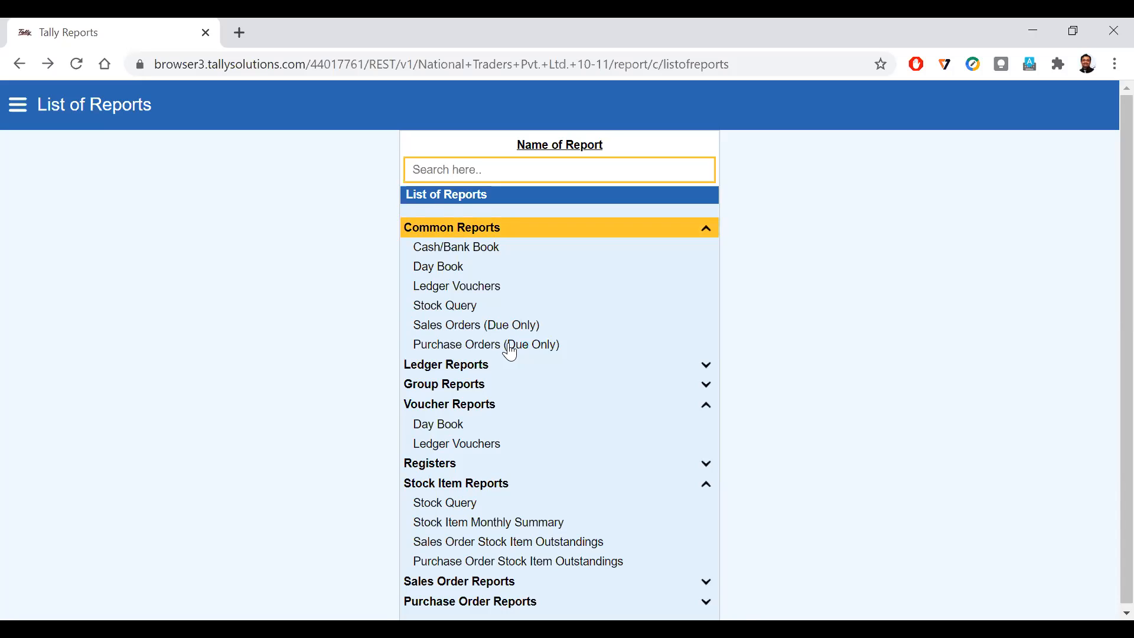
Step: Return to the connected company list and reopen the reports of National Traders Pvt. Ltd. 10-11
click(510, 349)
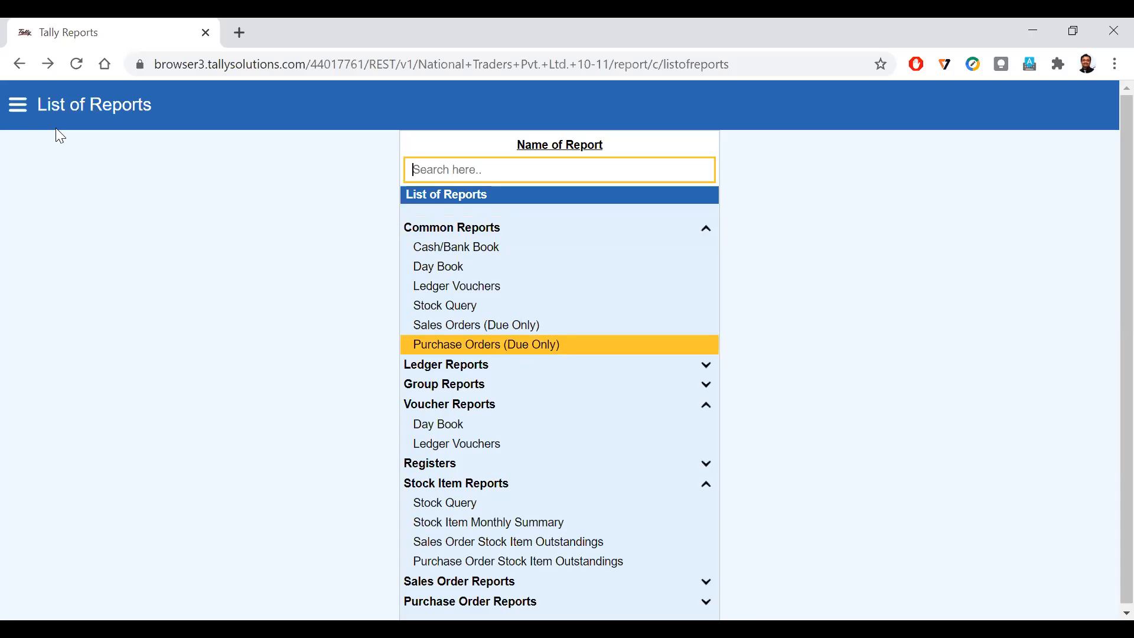
click(27, 70)
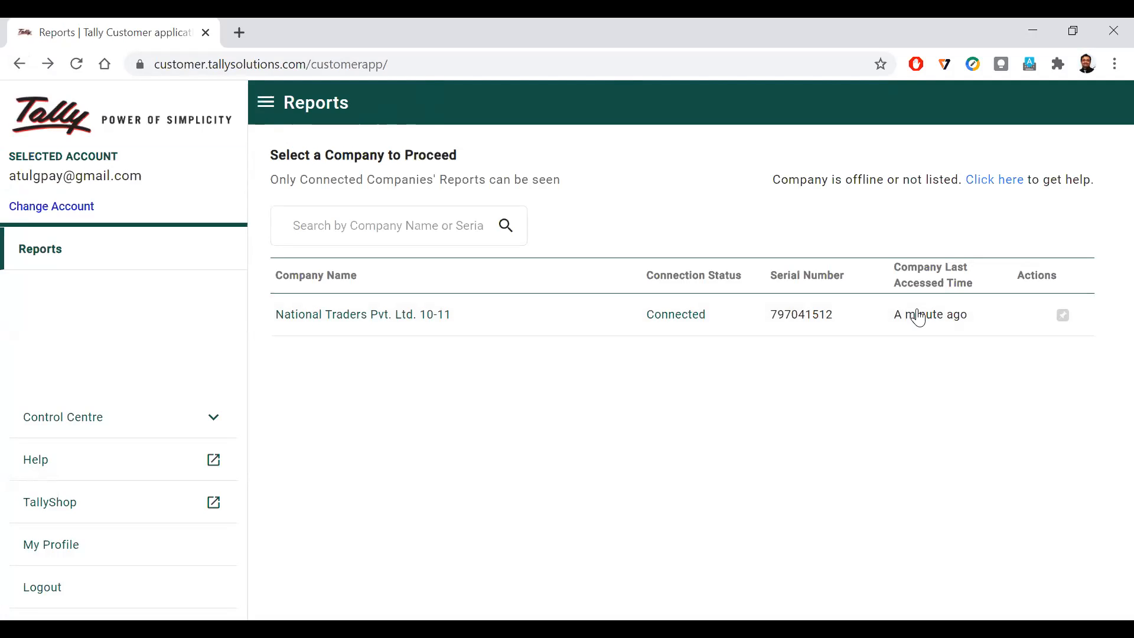
click(380, 315)
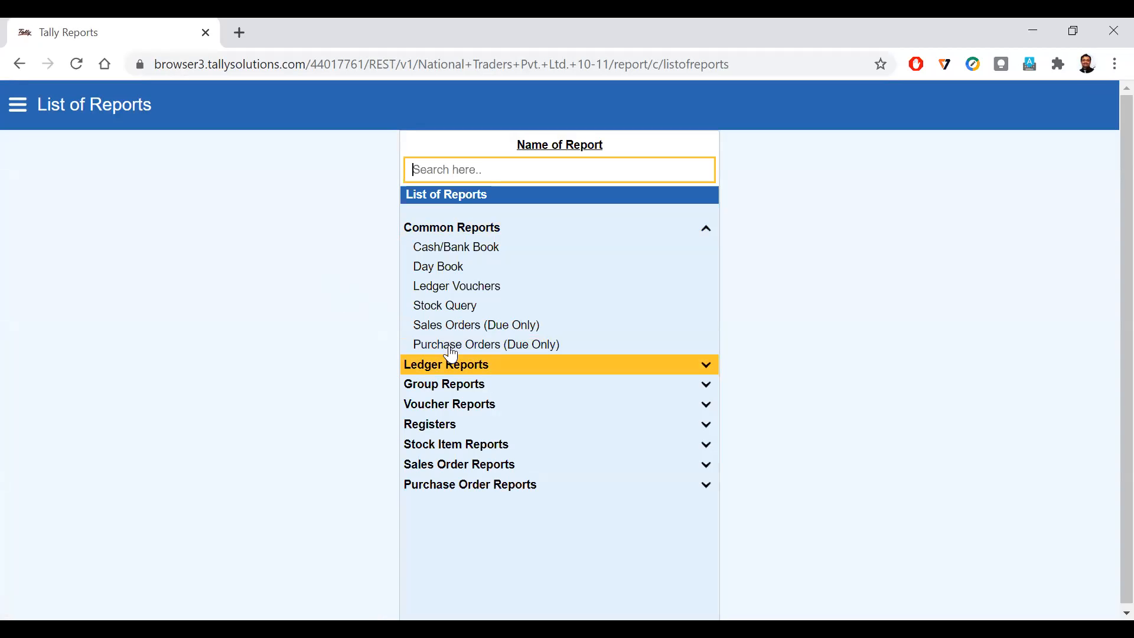
Step: Open the Ledger Vouchers report from Voucher Reports for the Advertisement Charges ledger and bring up its period settings
click(437, 404)
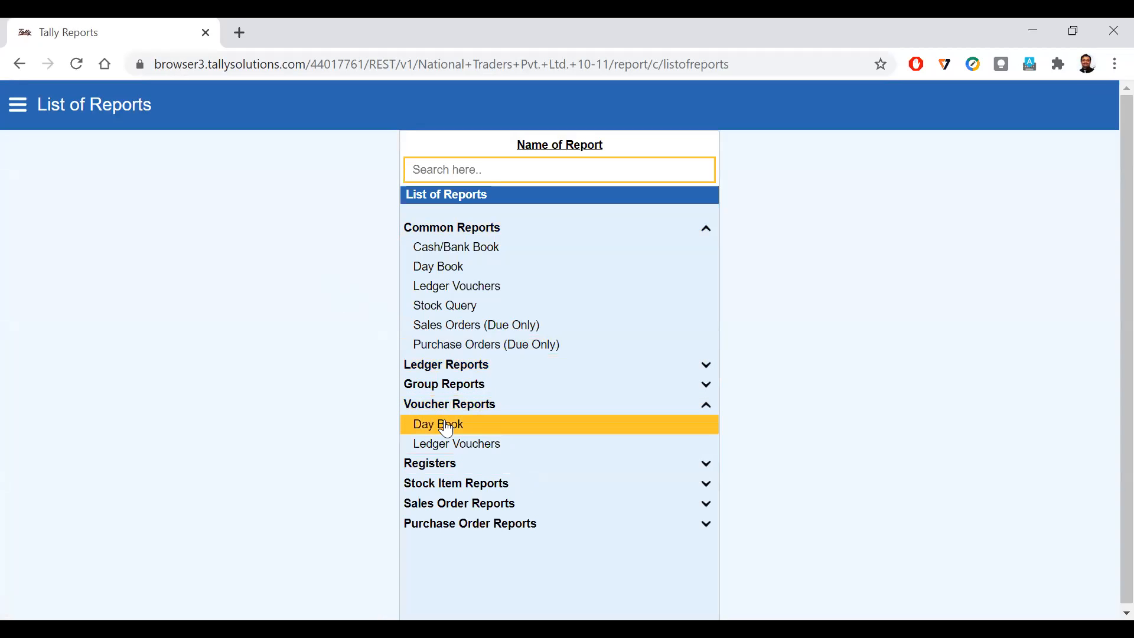
click(454, 444)
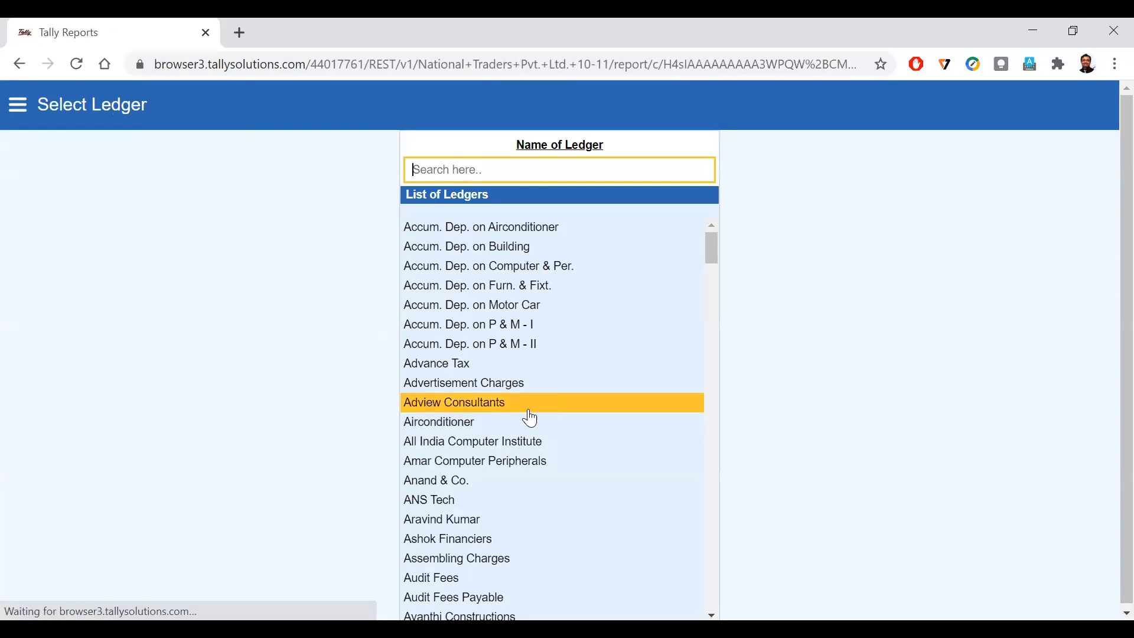
click(508, 390)
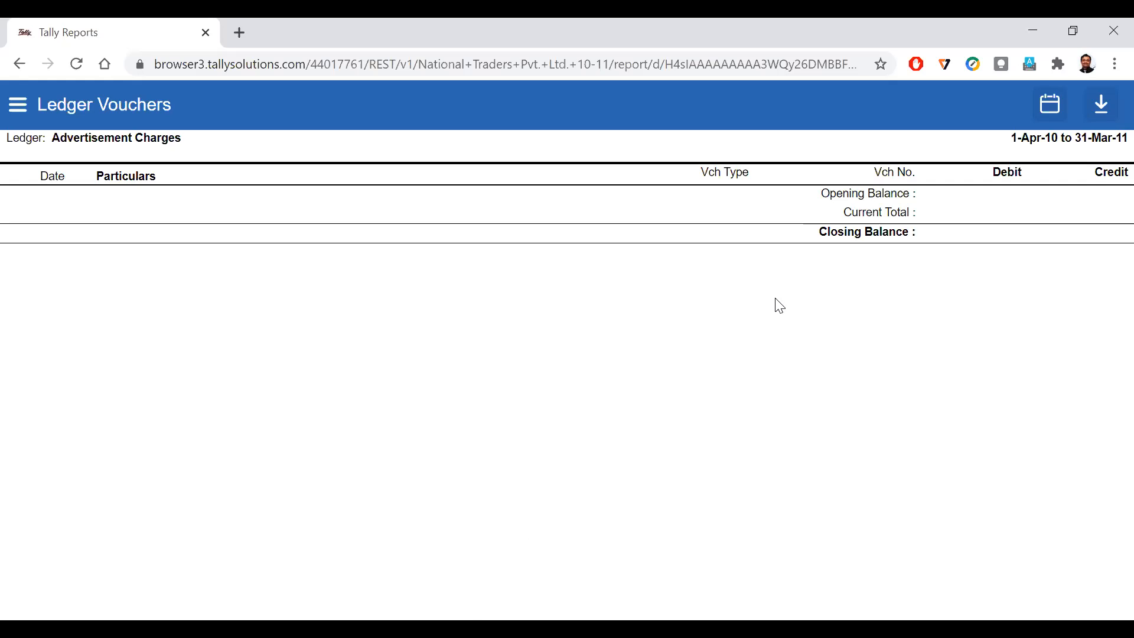
click(1053, 116)
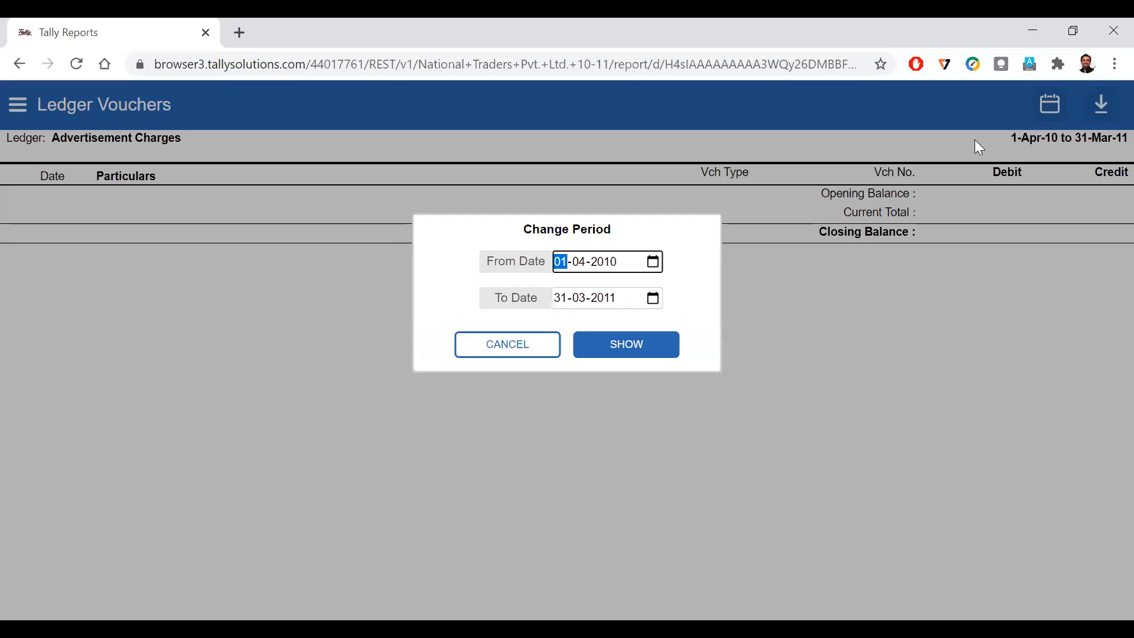
Step: Leave the ledger report and log out of the online Tally reports
click(18, 63)
click(13, 106)
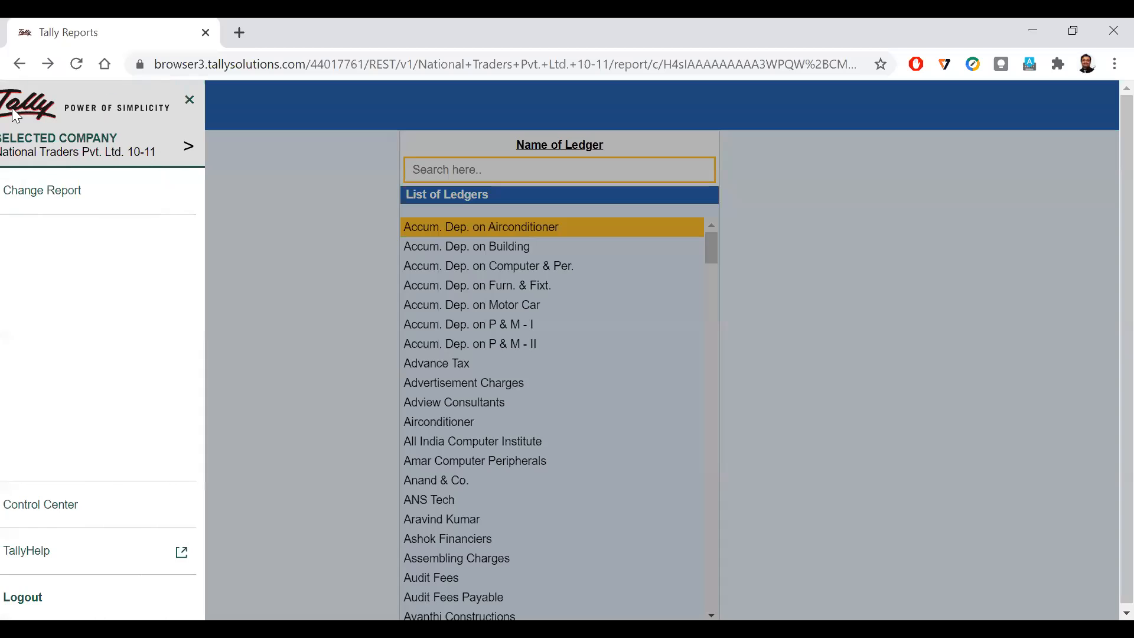
click(46, 596)
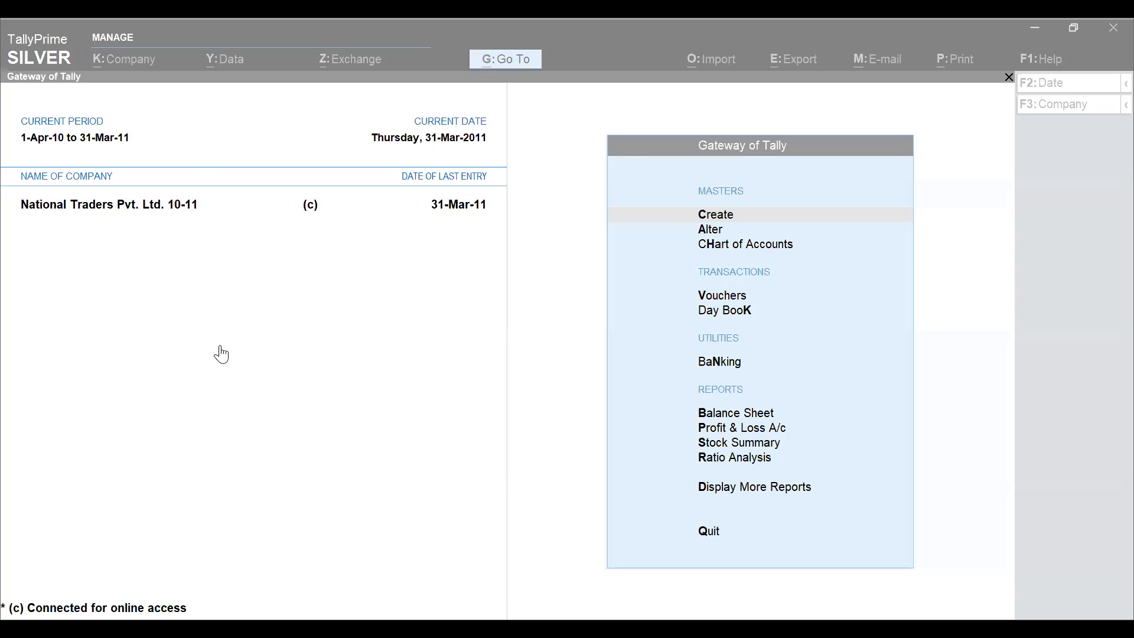
Step: Switch to TallyPrime and disconnect National Traders Pvt. Ltd. 10-11 from online access
key(alt+k)
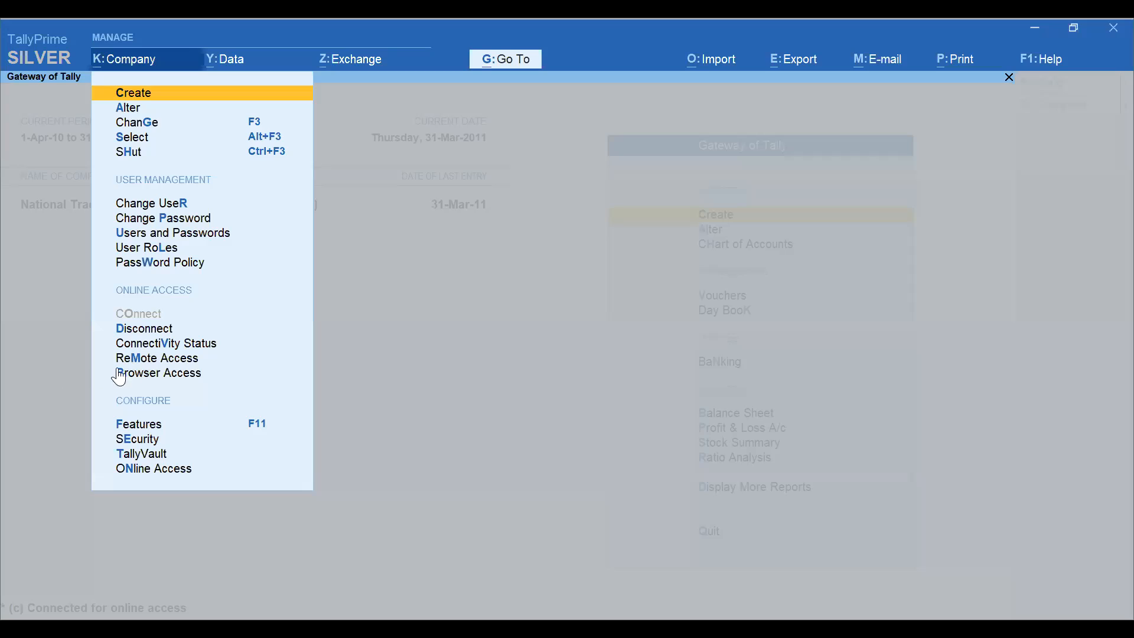
click(159, 329)
click(490, 189)
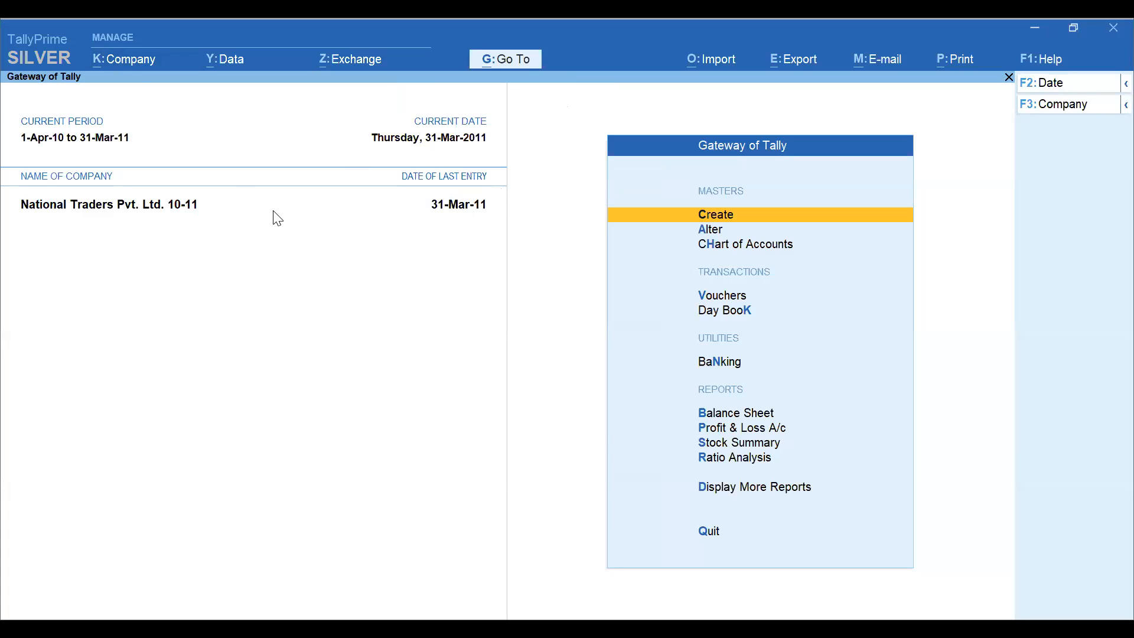
click(142, 59)
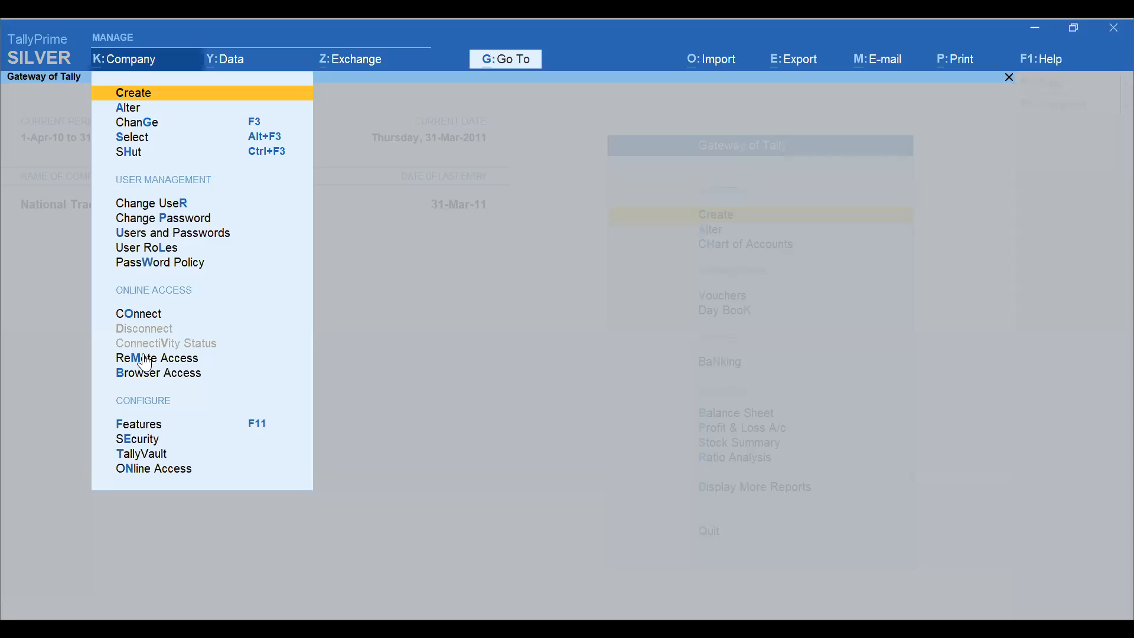
key(Escape)
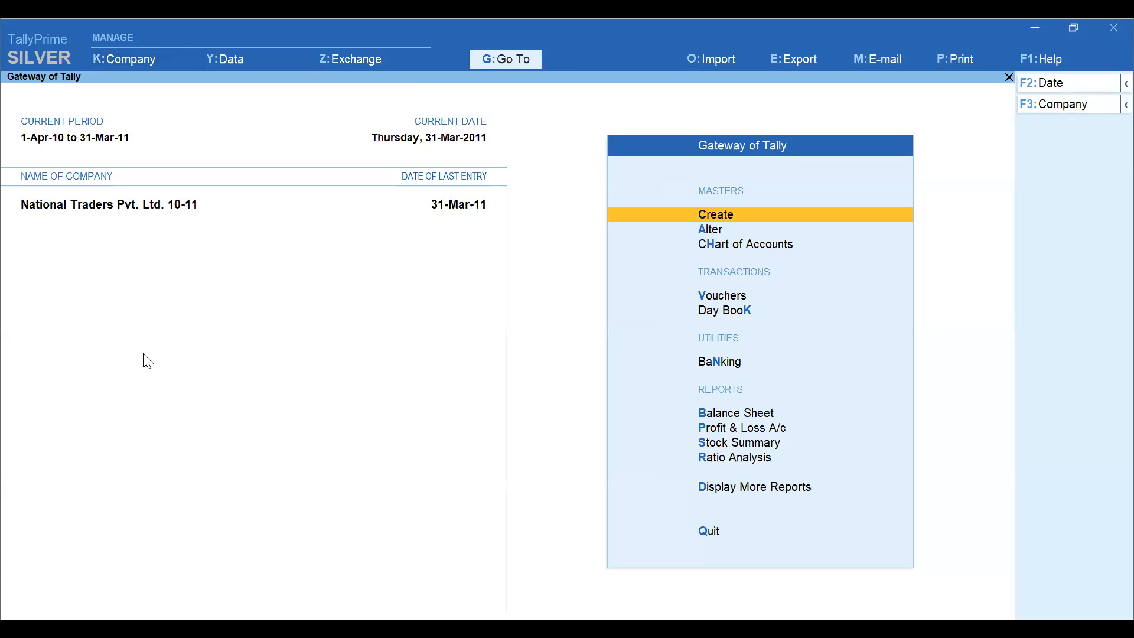
key(alt+g)
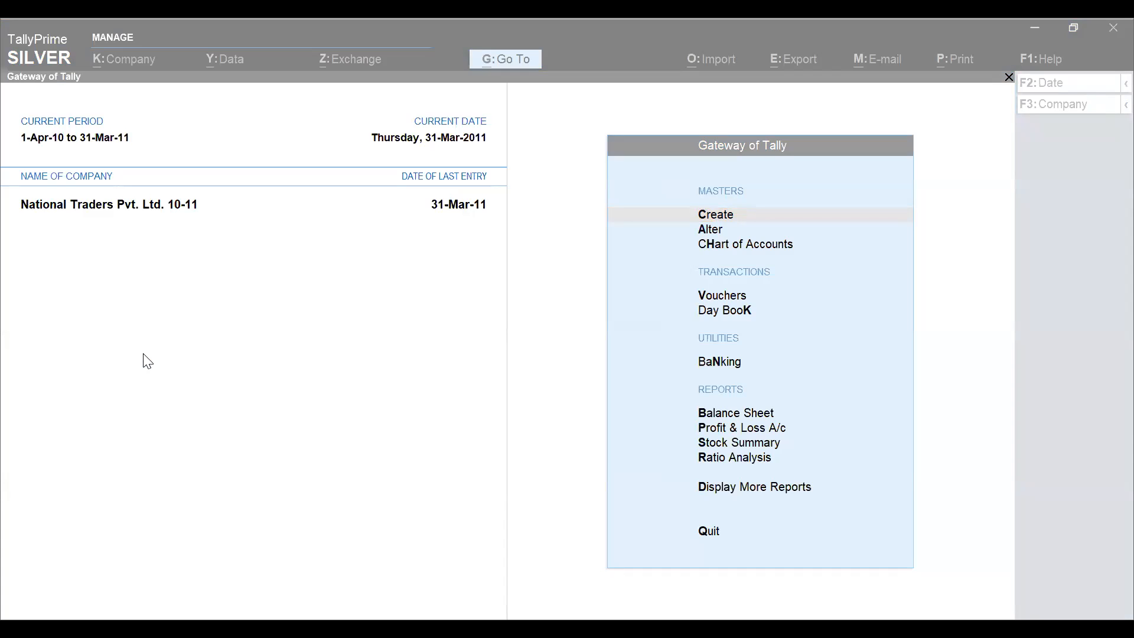
click(500, 260)
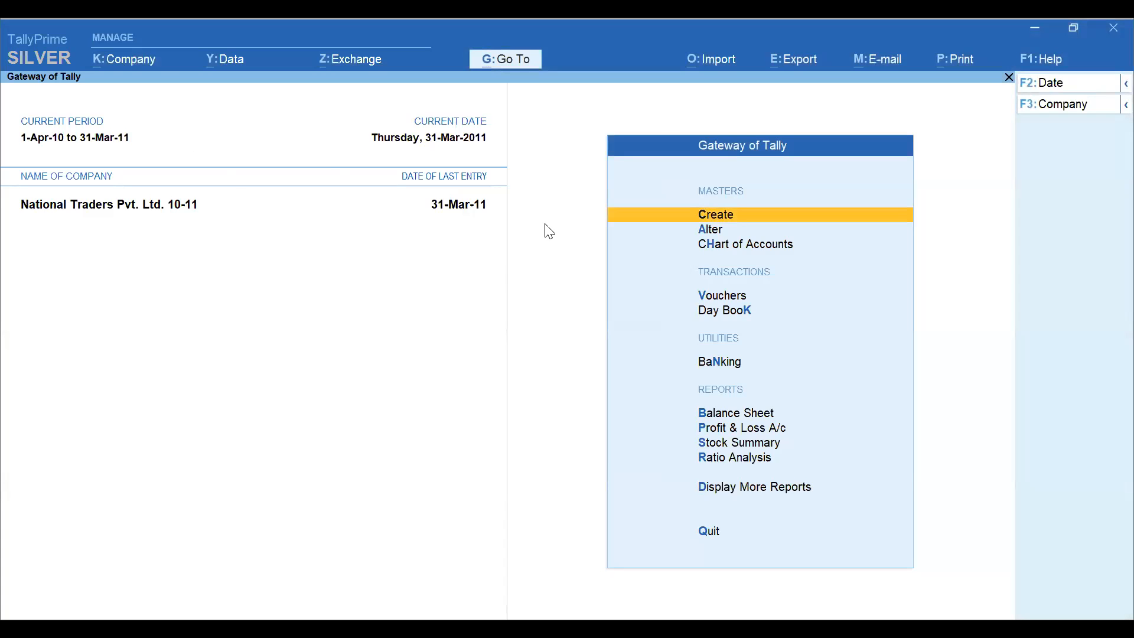
click(129, 61)
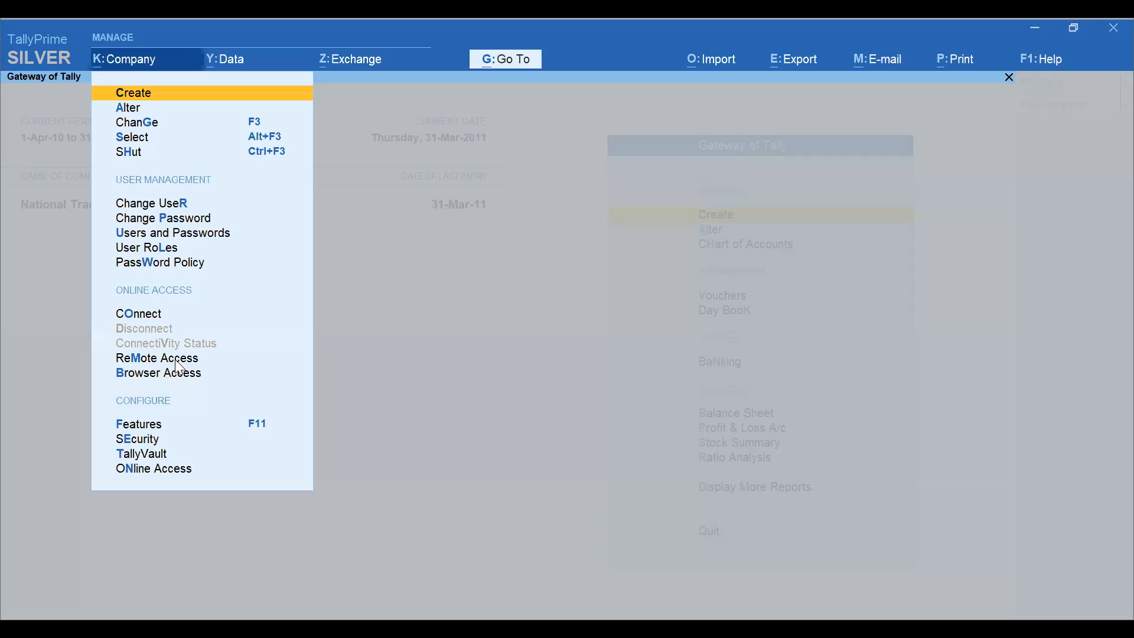
click(546, 358)
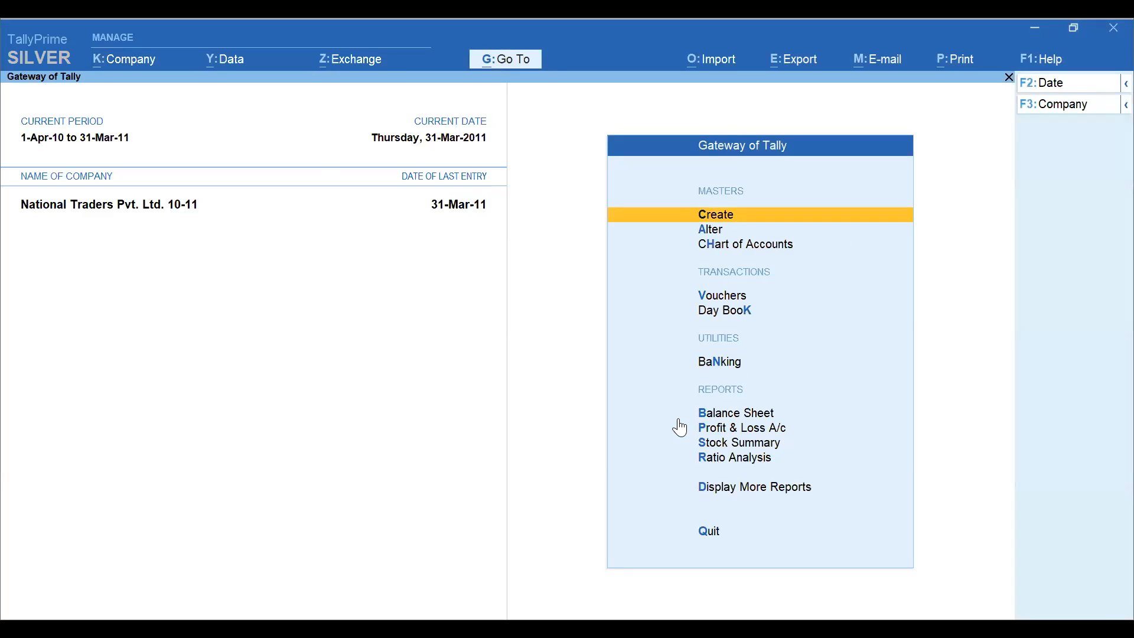
Step: Quit the program from the Gateway of Tally
click(700, 533)
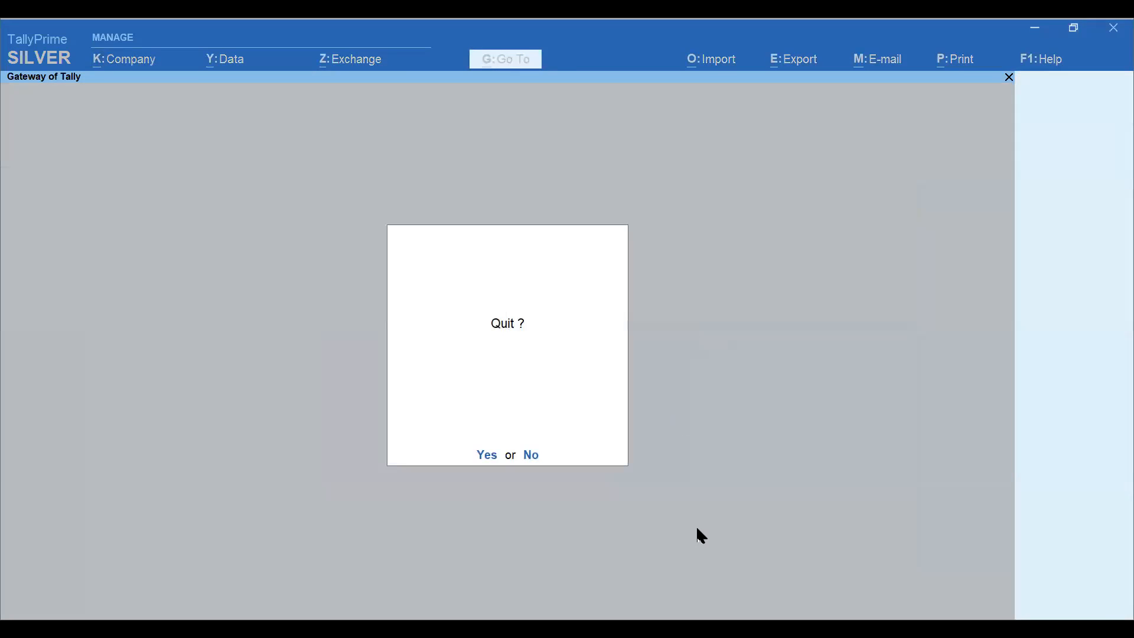